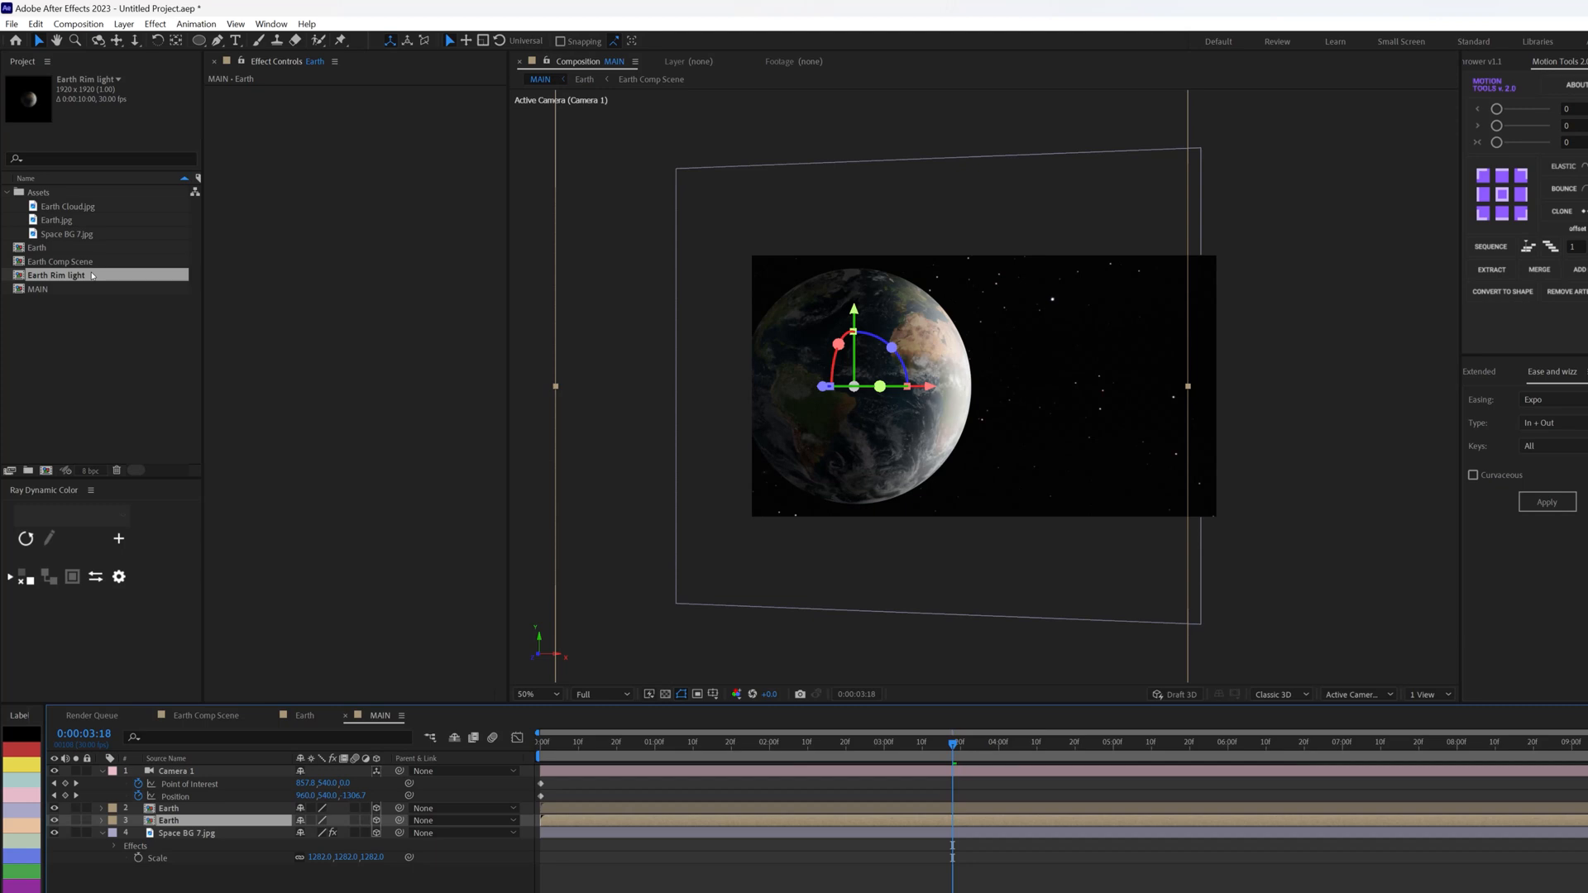
Step: Replace the lower Earth layer in MAIN with the Earth Rim light composition
{"action": "left_click_drag", "start_coordinate": [93, 276], "coordinate": [239, 822]}
{"action": "left_click", "coordinate": [239, 790]}
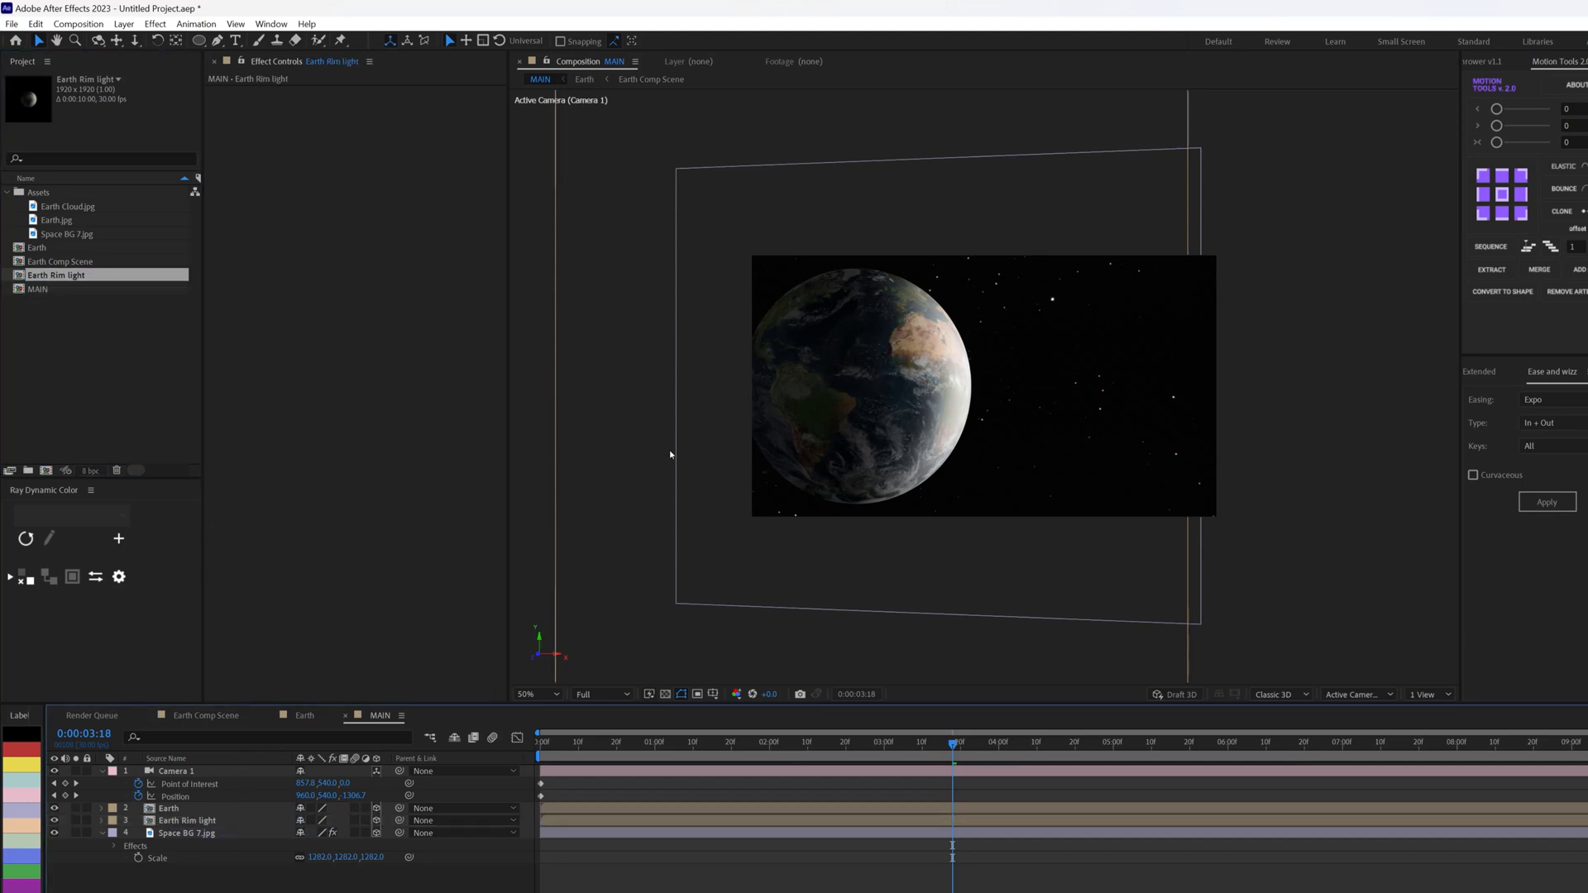
{"action": "left_click", "coordinate": [179, 822]}
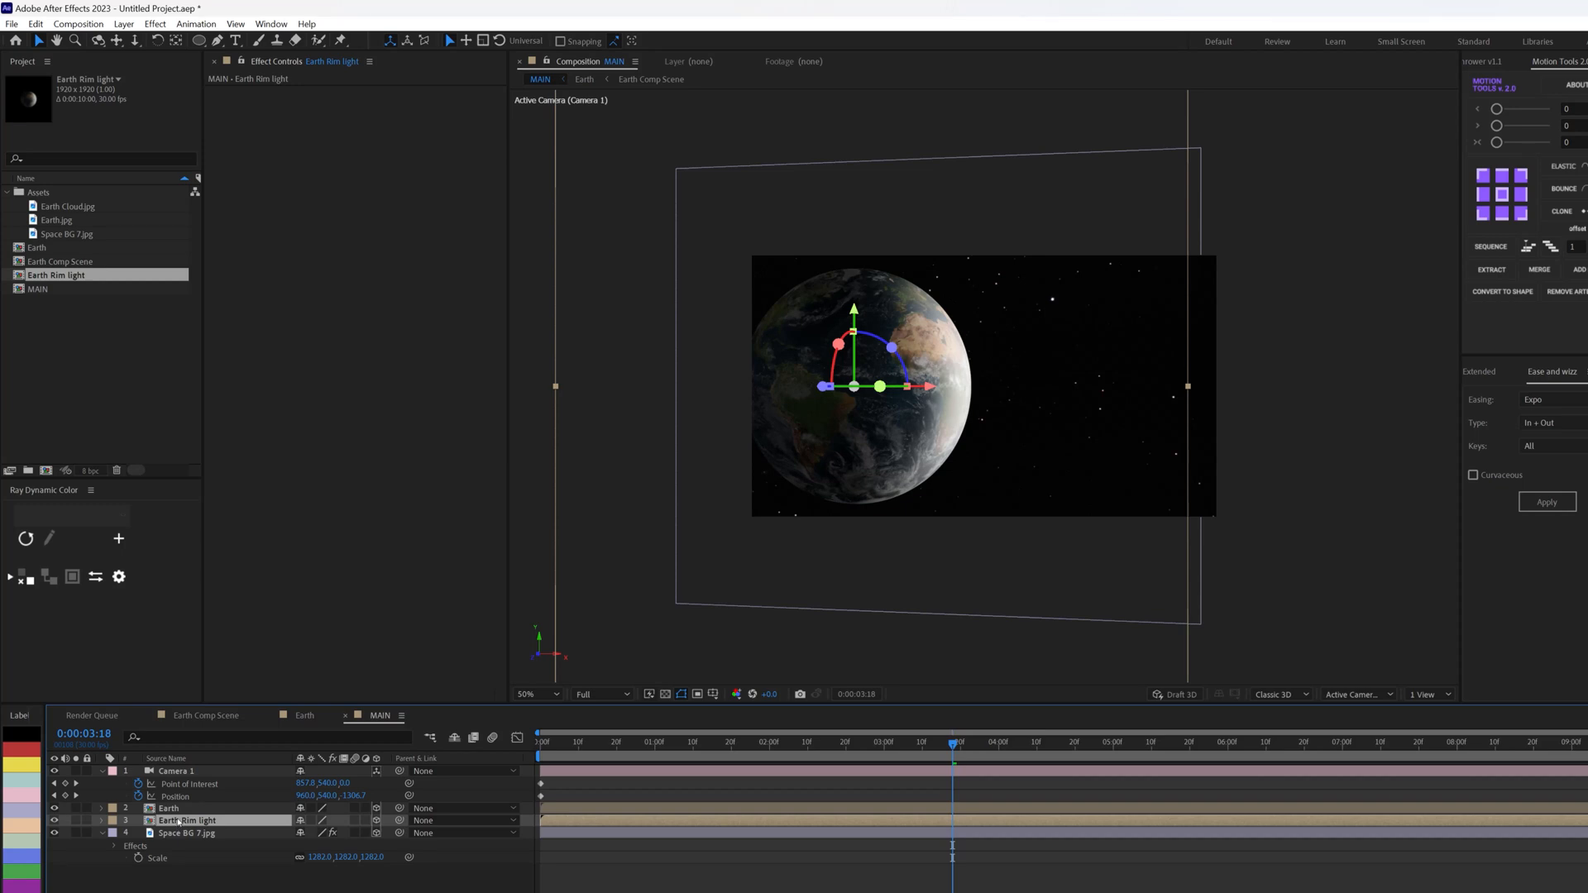
Step: In the Earth Rim light composition, hide the Earth Comp Scene layer and set the Highlight shape's stroke width to 500 px
{"action": "double_click", "coordinate": [178, 822]}
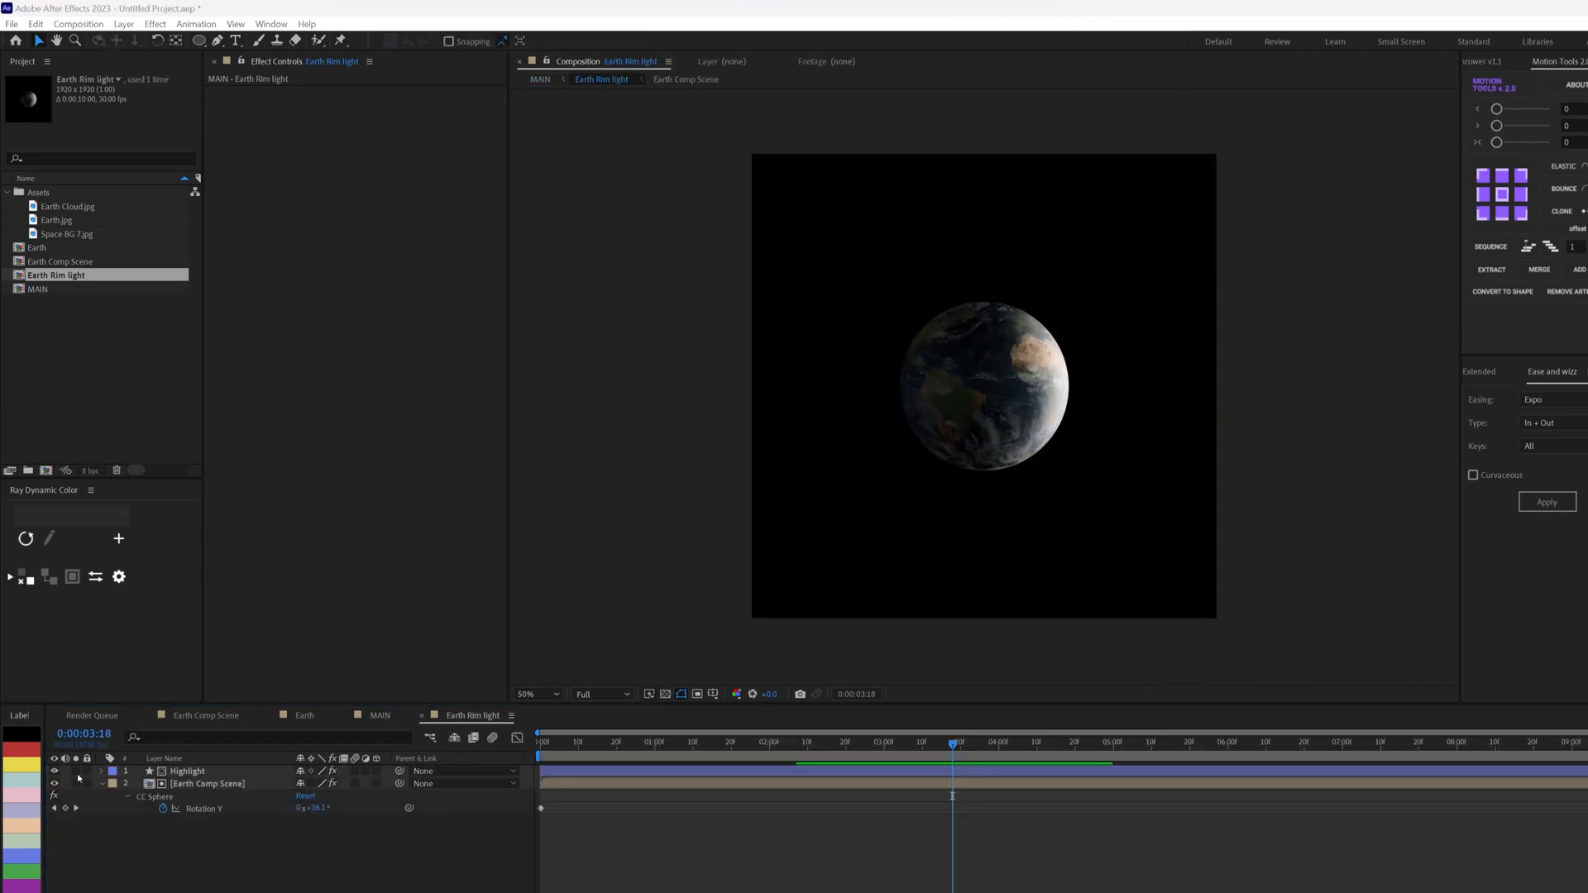
{"action": "left_click", "coordinate": [53, 784]}
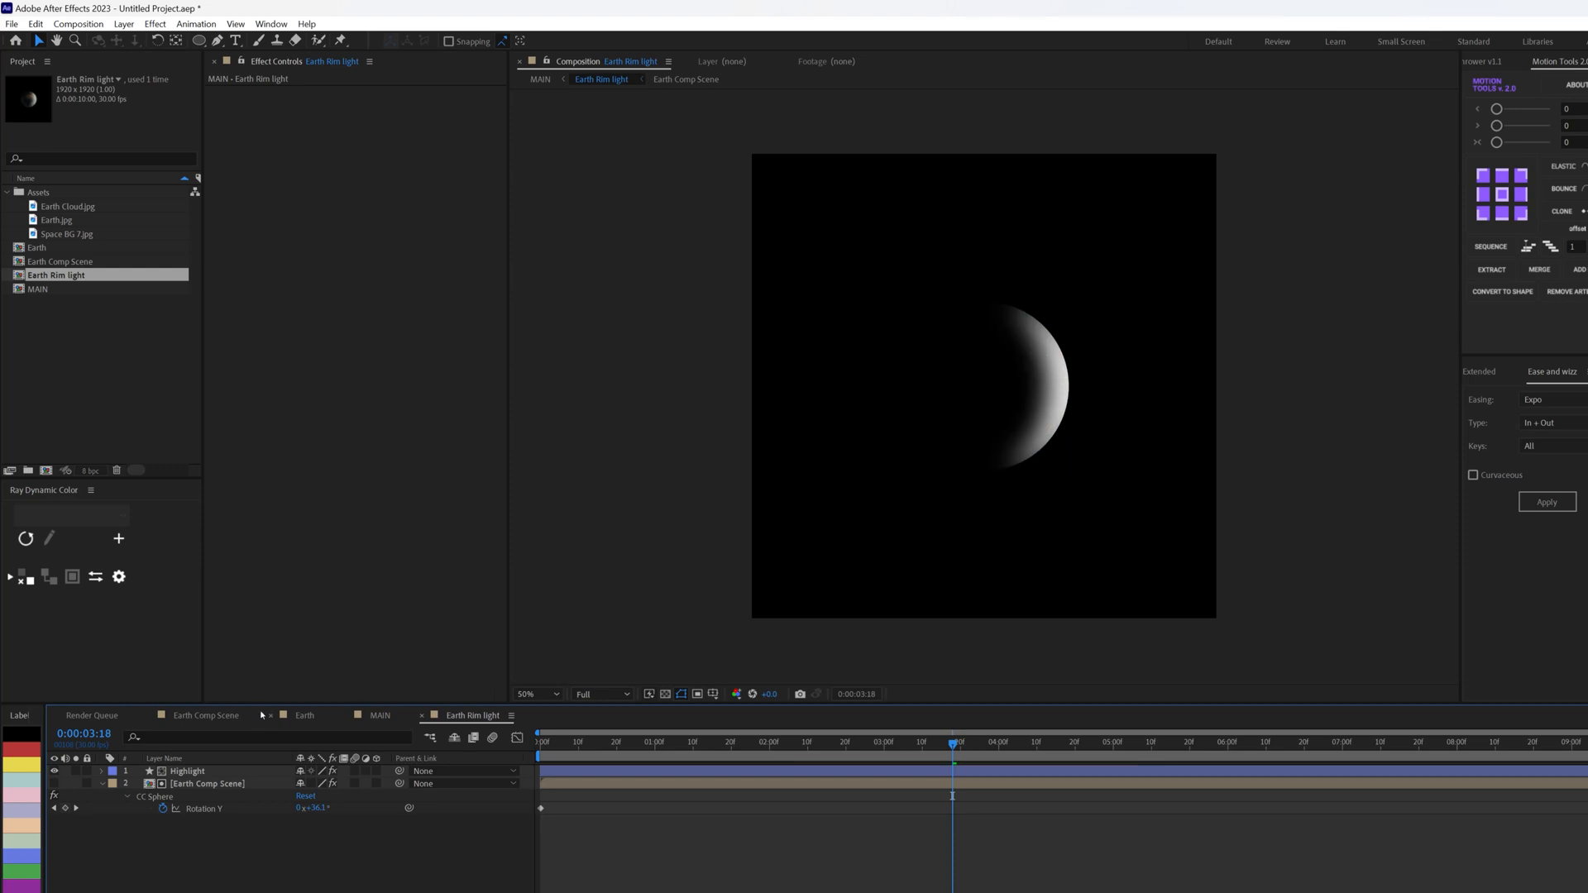
{"action": "left_click", "coordinate": [216, 770]}
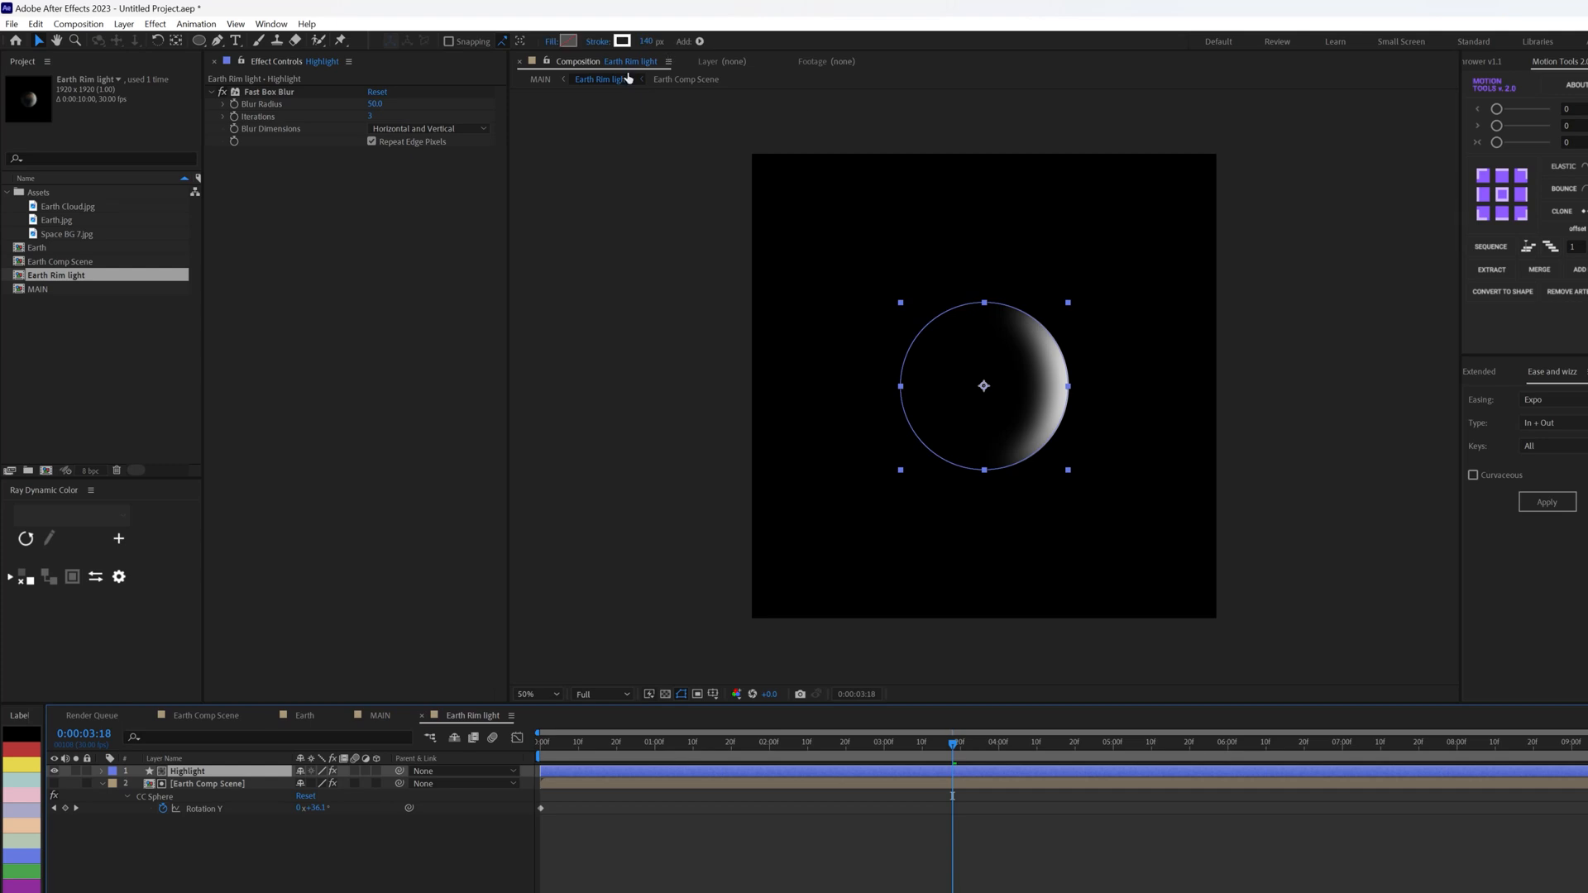
{"action": "left_click_drag", "start_coordinate": [645, 46], "coordinate": [862, 49]}
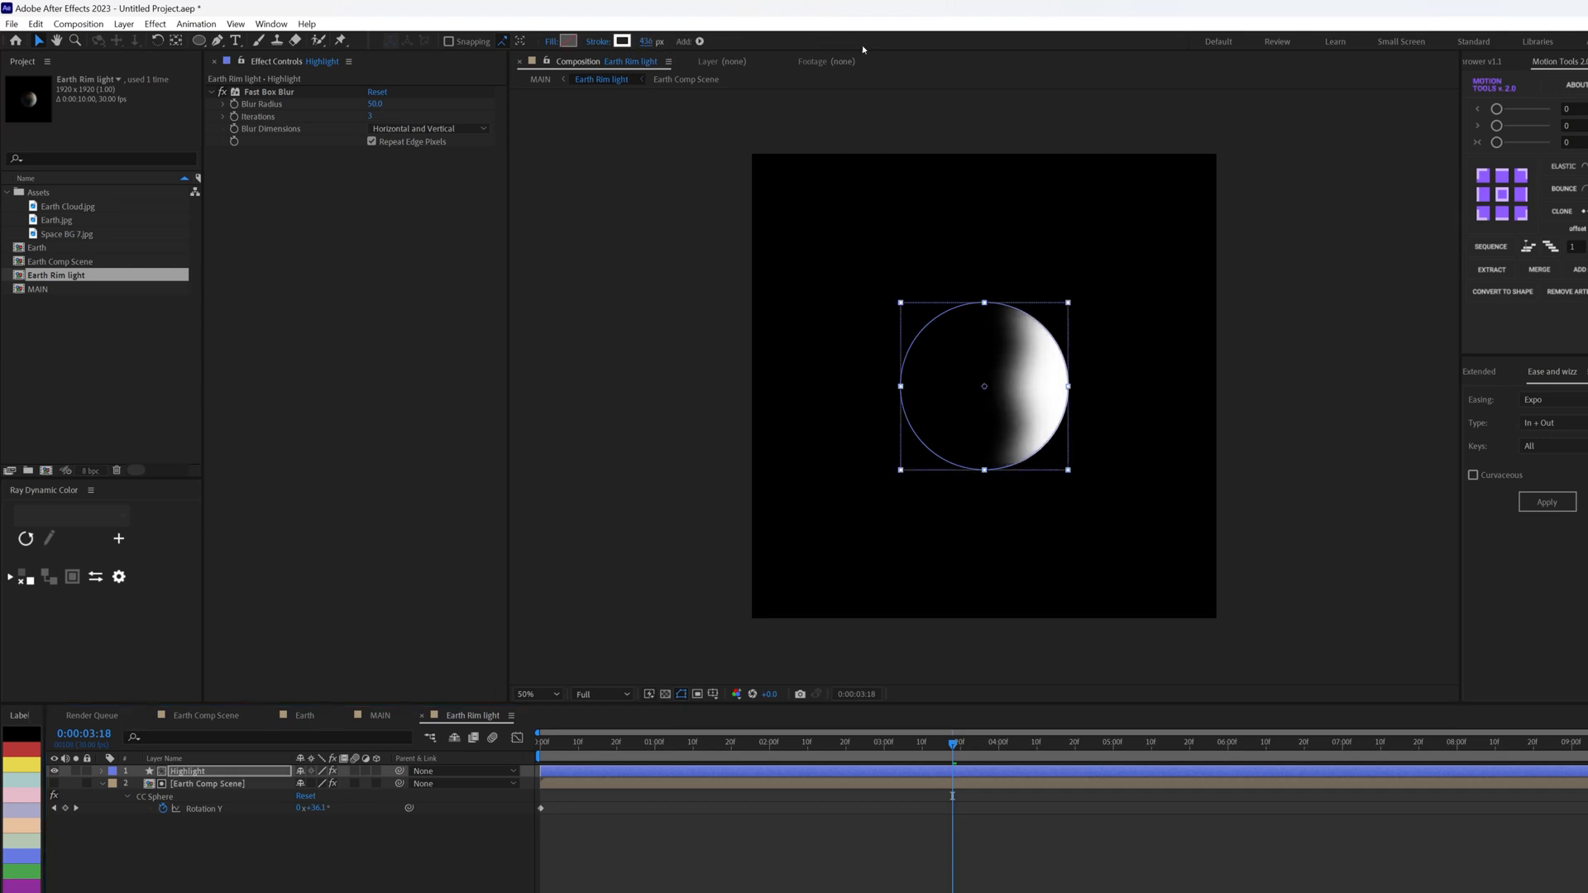
{"action": "left_click", "coordinate": [645, 42]}
{"action": "type", "text": "500"}
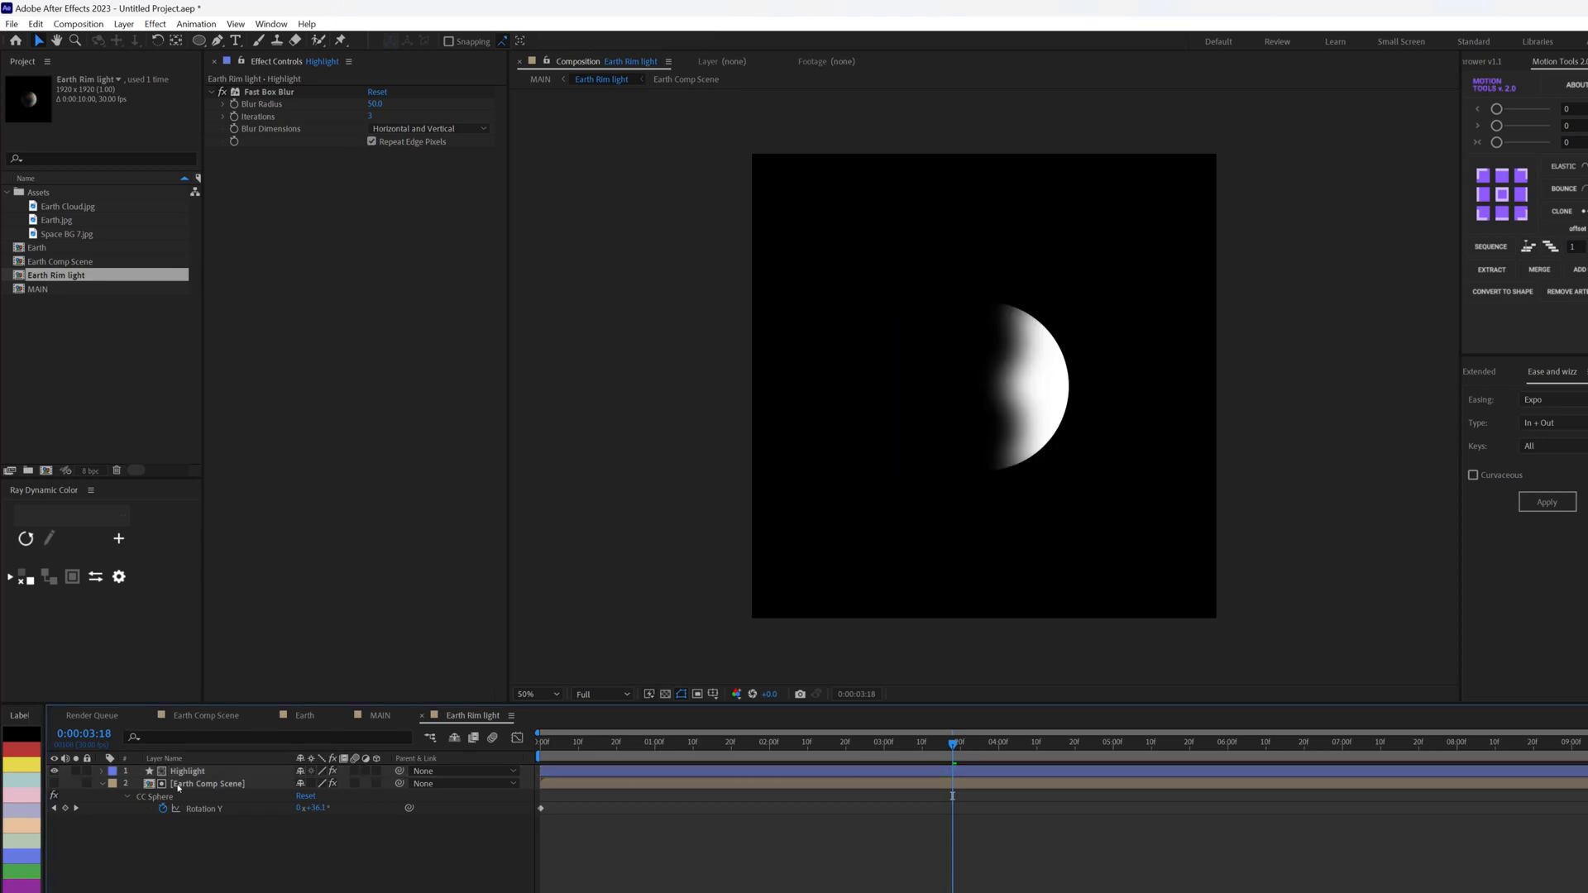
Step: Set the Highlight layer's Fast Box Blur radius to 130 and return to the MAIN composition
{"action": "left_click", "coordinate": [183, 772]}
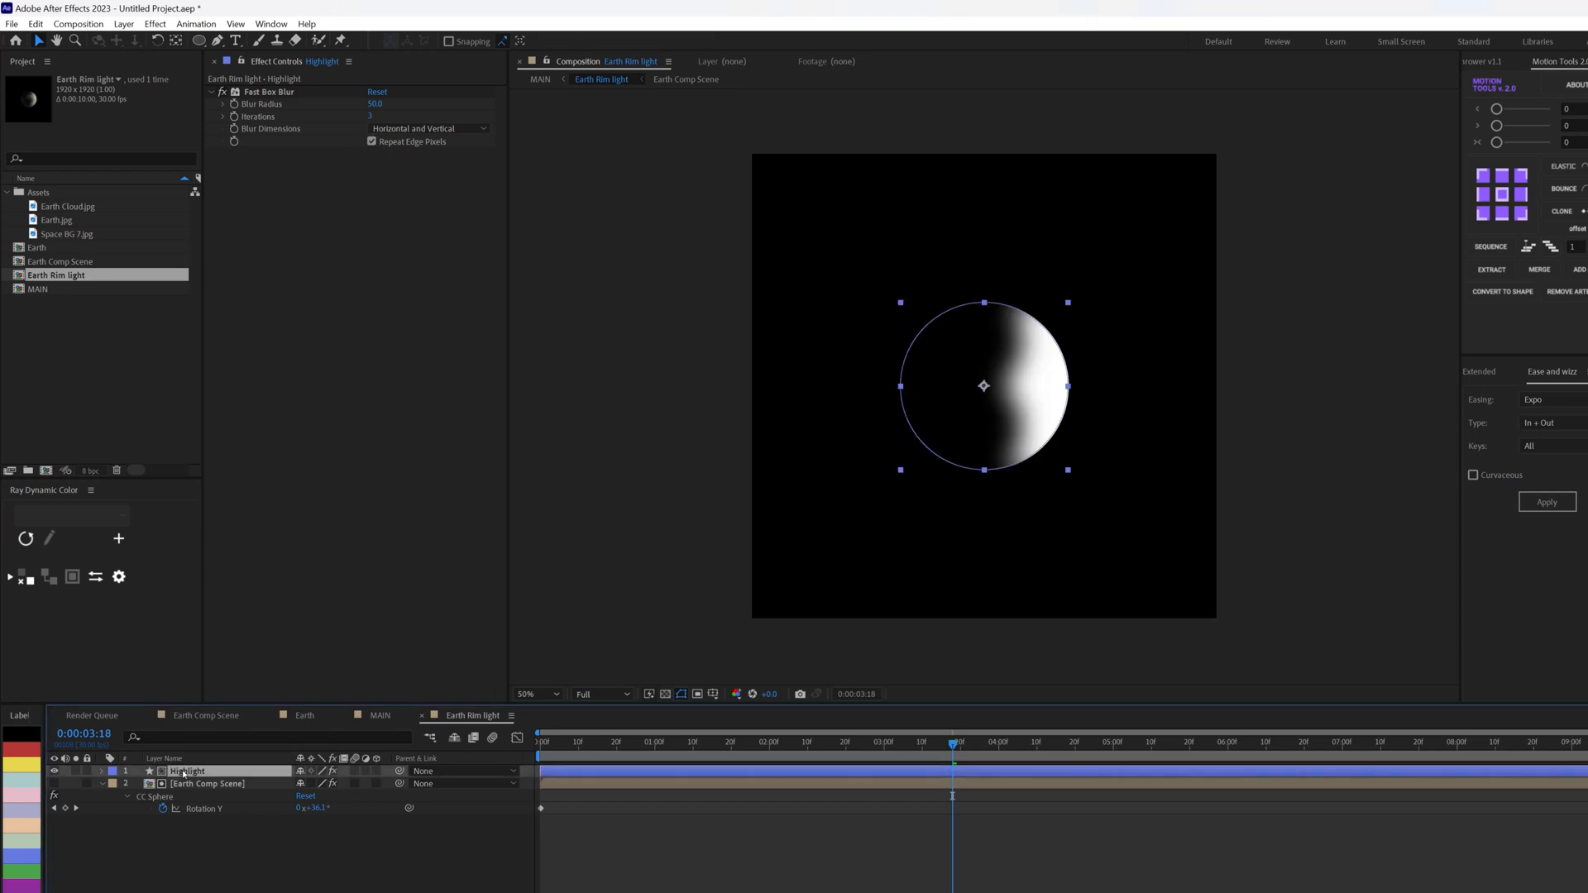
{"action": "left_click_drag", "start_coordinate": [372, 105], "coordinate": [374, 104]}
{"action": "left_click", "coordinate": [372, 105]}
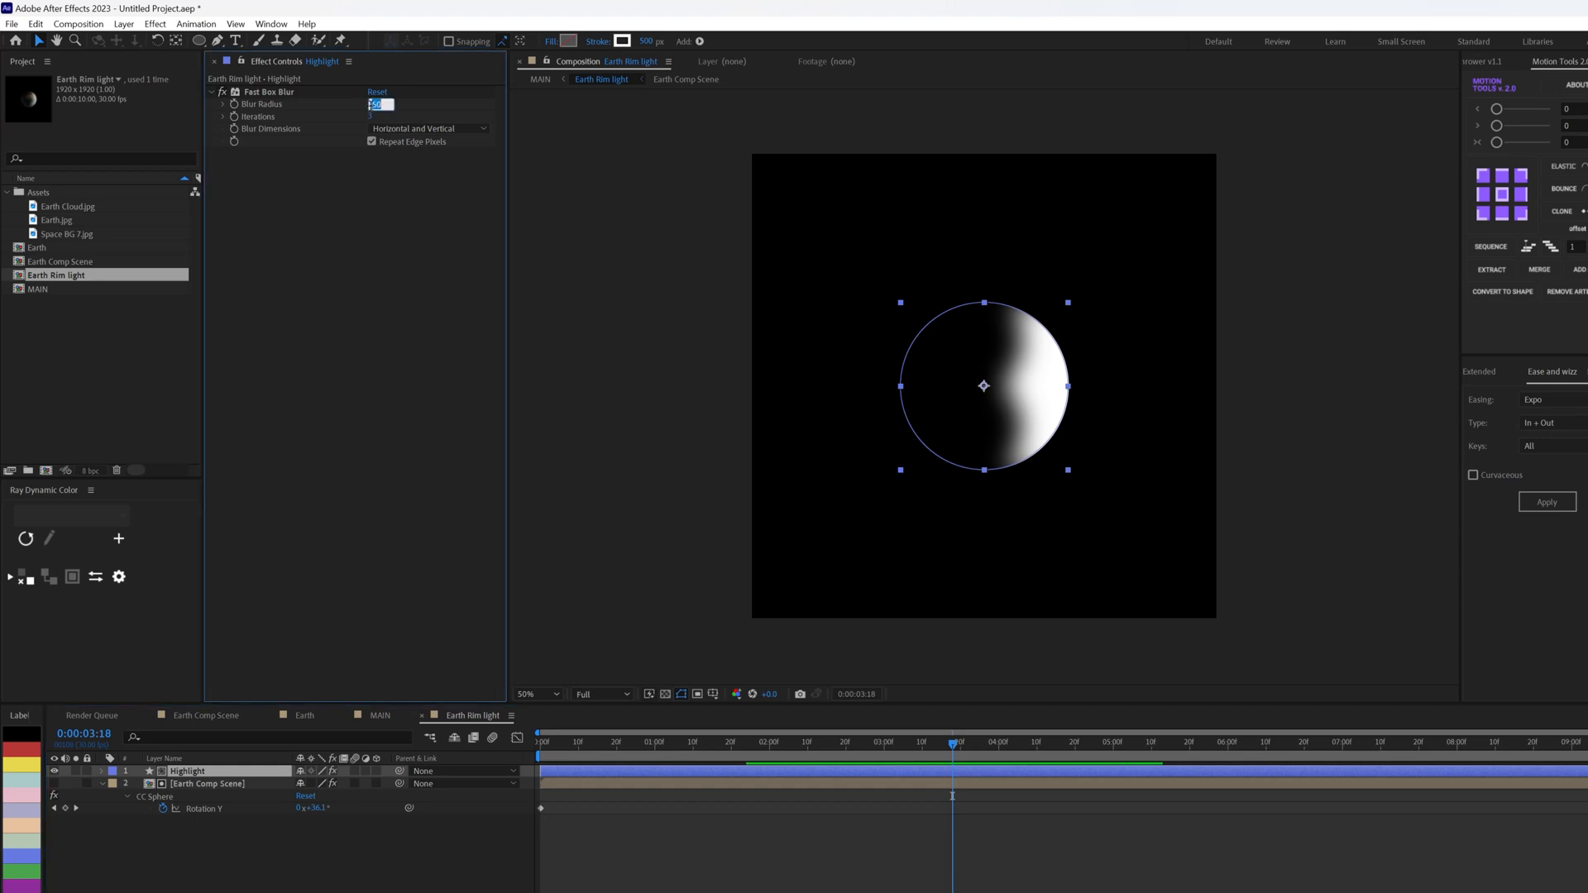
{"action": "type", "text": "130"}
{"action": "key", "text": "Return"}
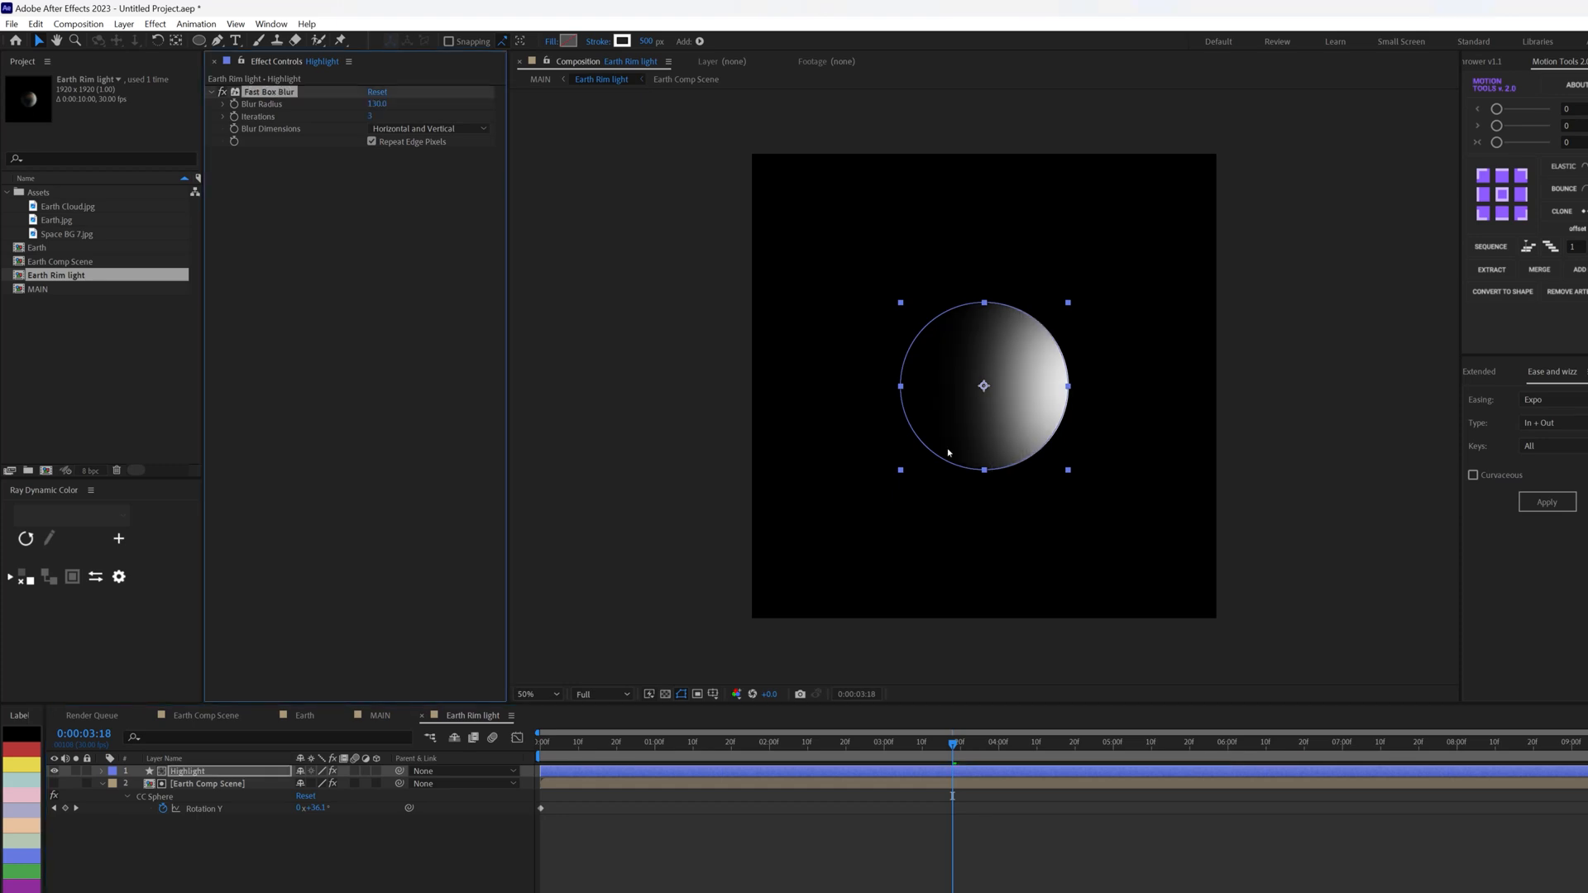
{"action": "left_click", "coordinate": [738, 833]}
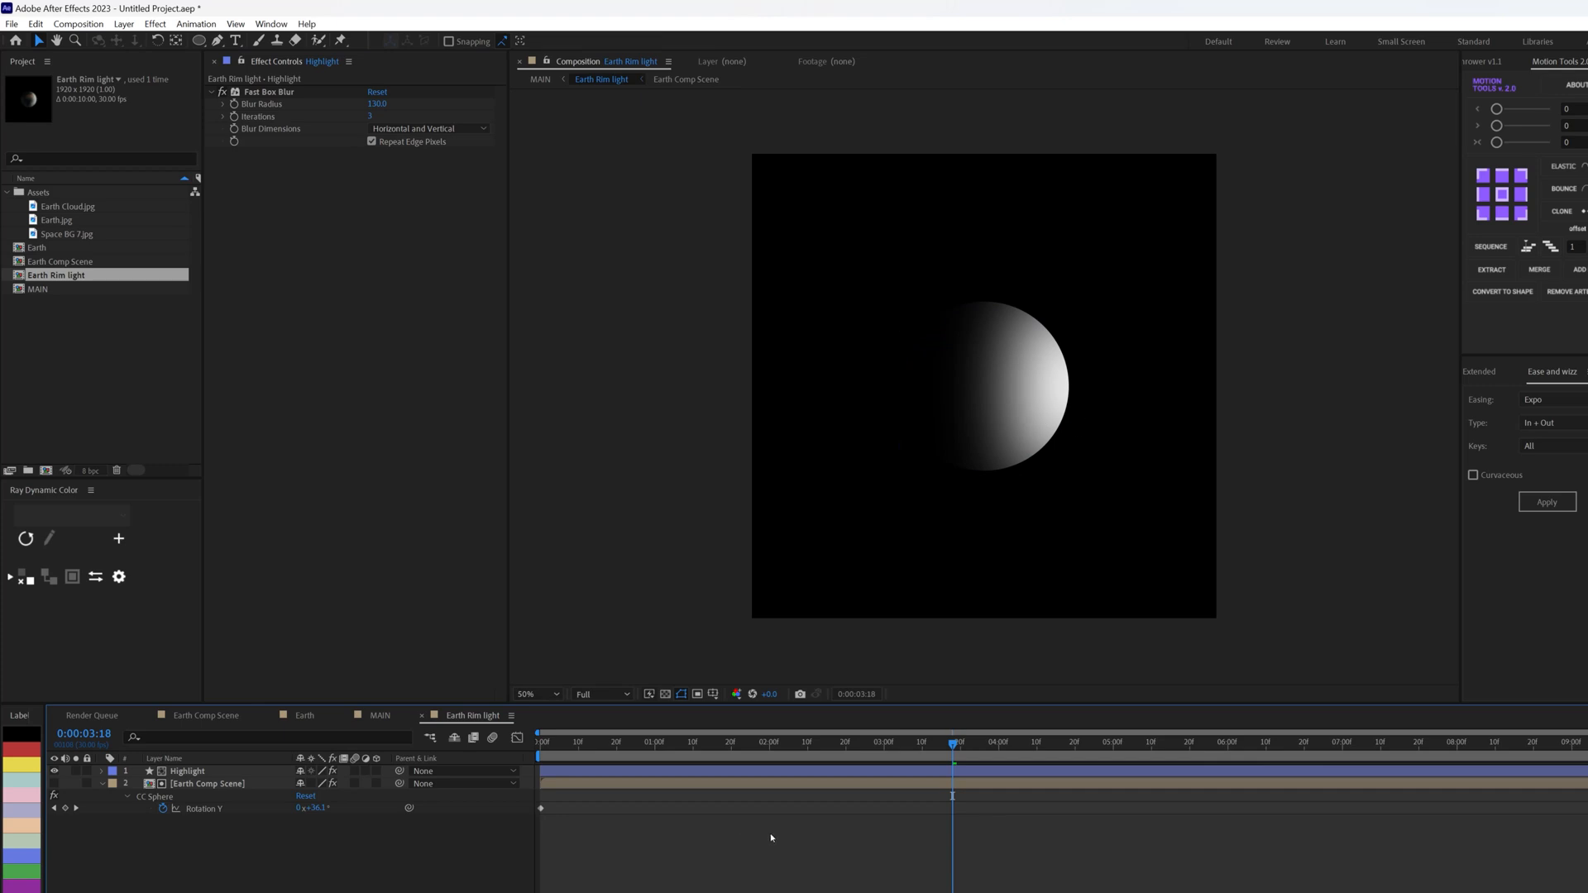
{"action": "key", "text": "Tab"}
{"action": "left_click", "coordinate": [675, 832]}
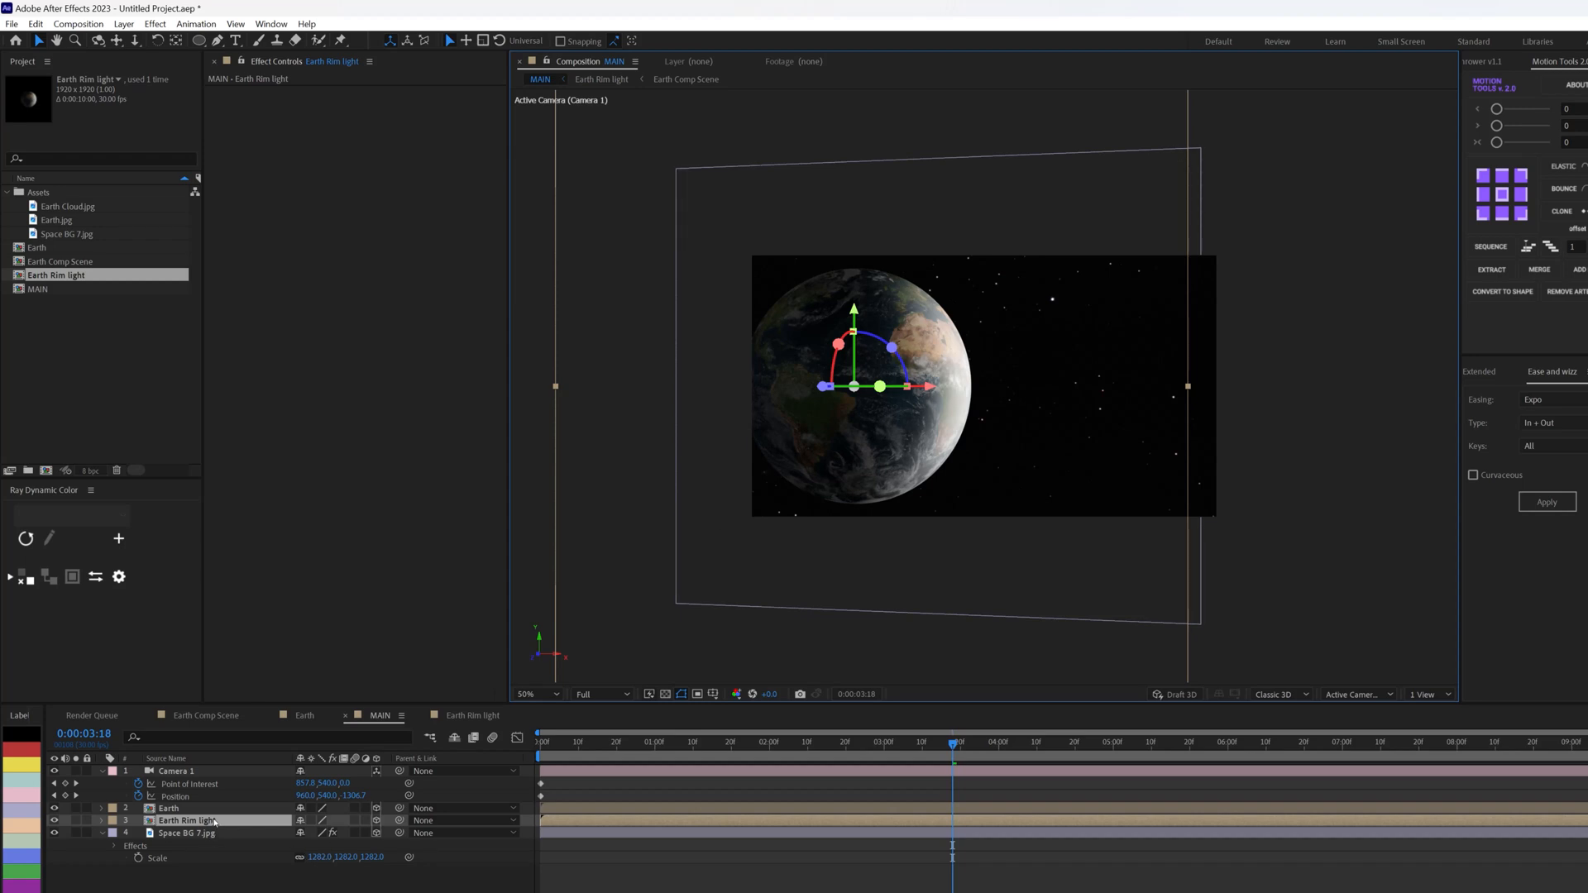
Step: Apply the Glow effect to the Earth Rim light layer and raise its Glow Radius to about 82
{"action": "left_click", "coordinate": [215, 821]}
{"action": "key", "text": "ctrl+space"}
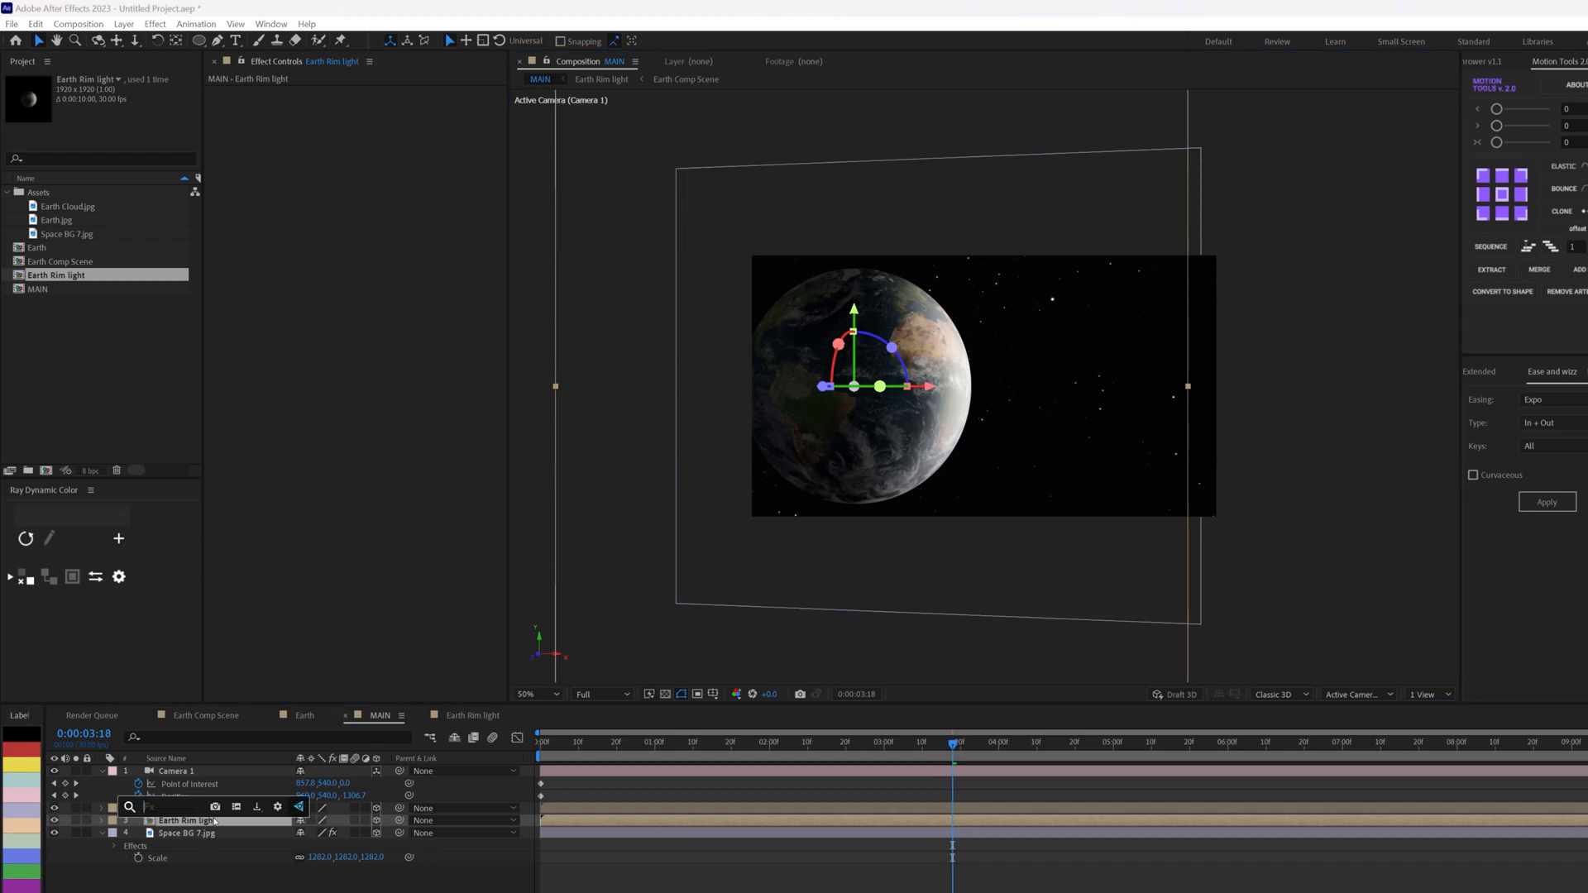
{"action": "type", "text": "glow"}
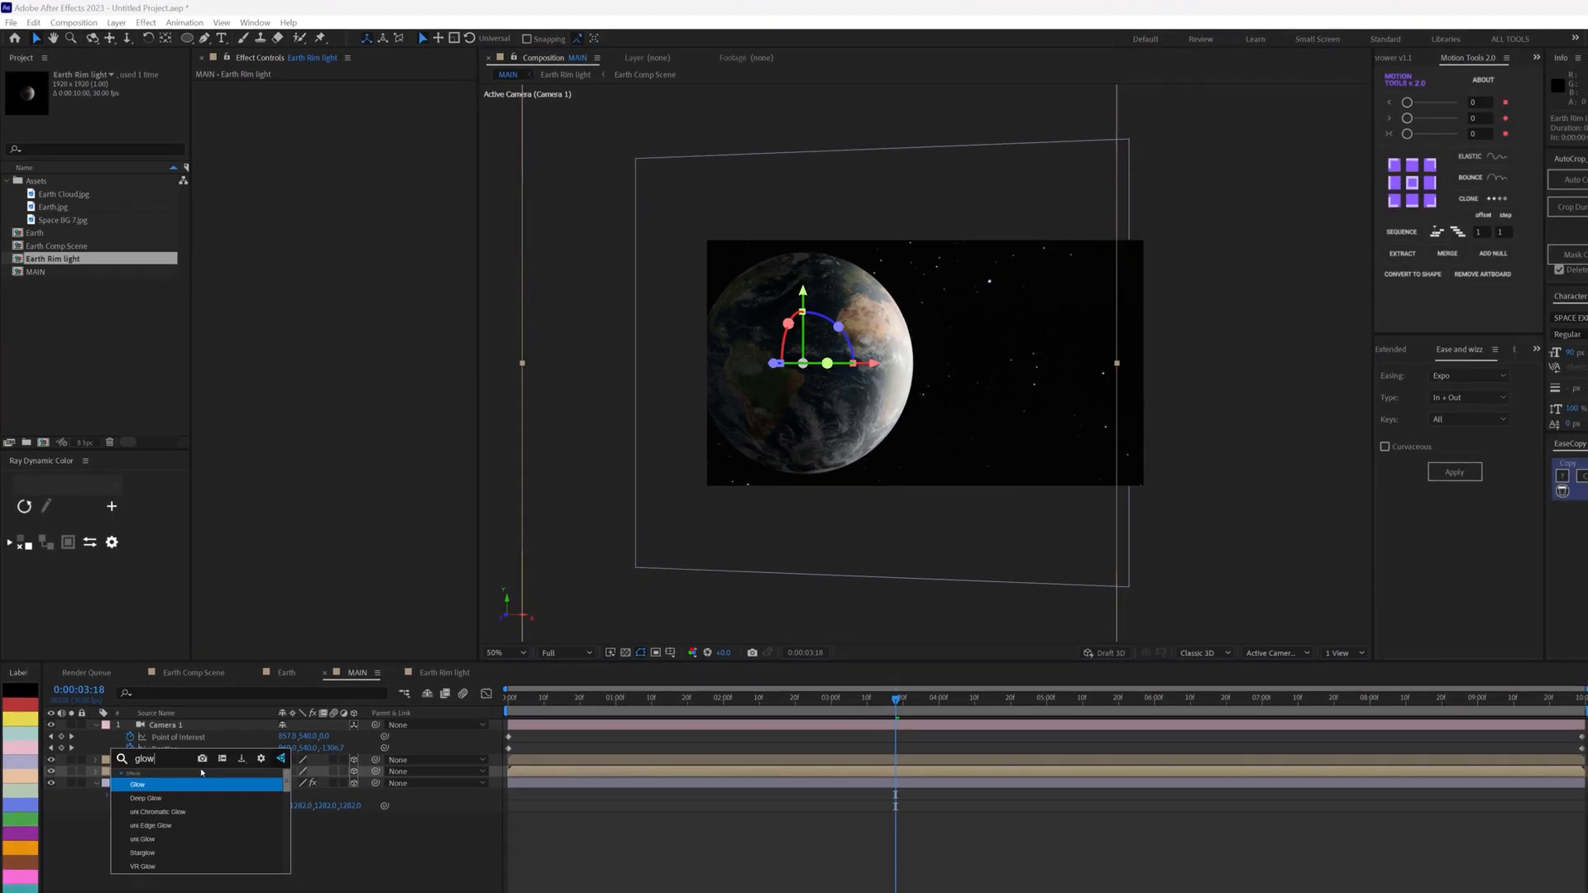
{"action": "left_click", "coordinate": [172, 787]}
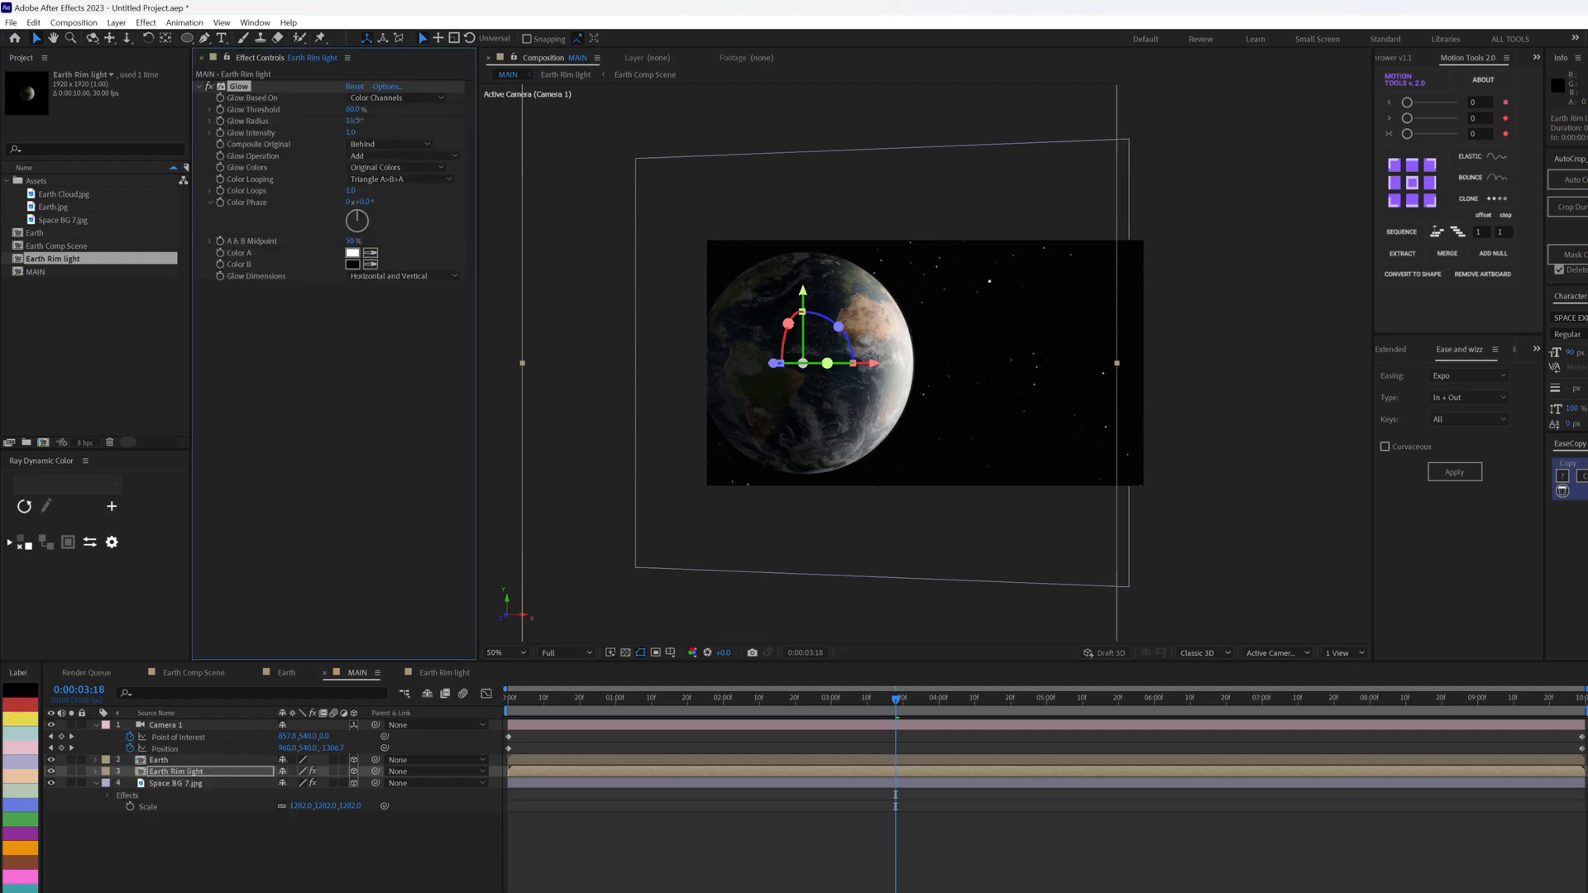
{"action": "left_click_drag", "start_coordinate": [387, 117], "coordinate": [400, 116]}
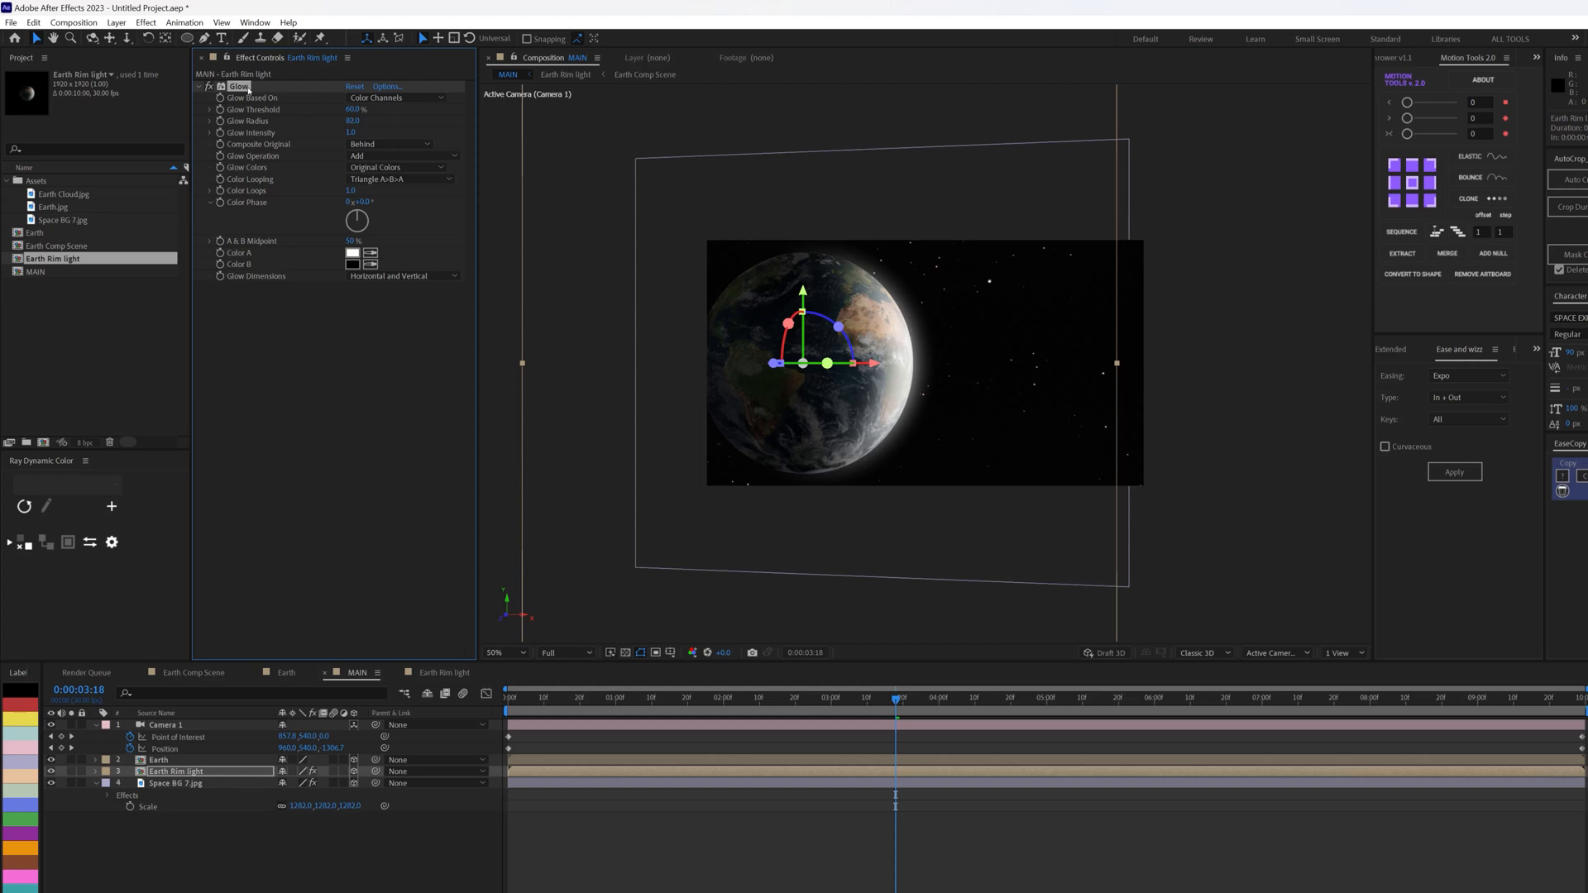
Step: Duplicate the Glow effect and try a threshold of about 44.5% and a radius of about 74 on the copy
{"action": "key", "text": "ctrl+d"}
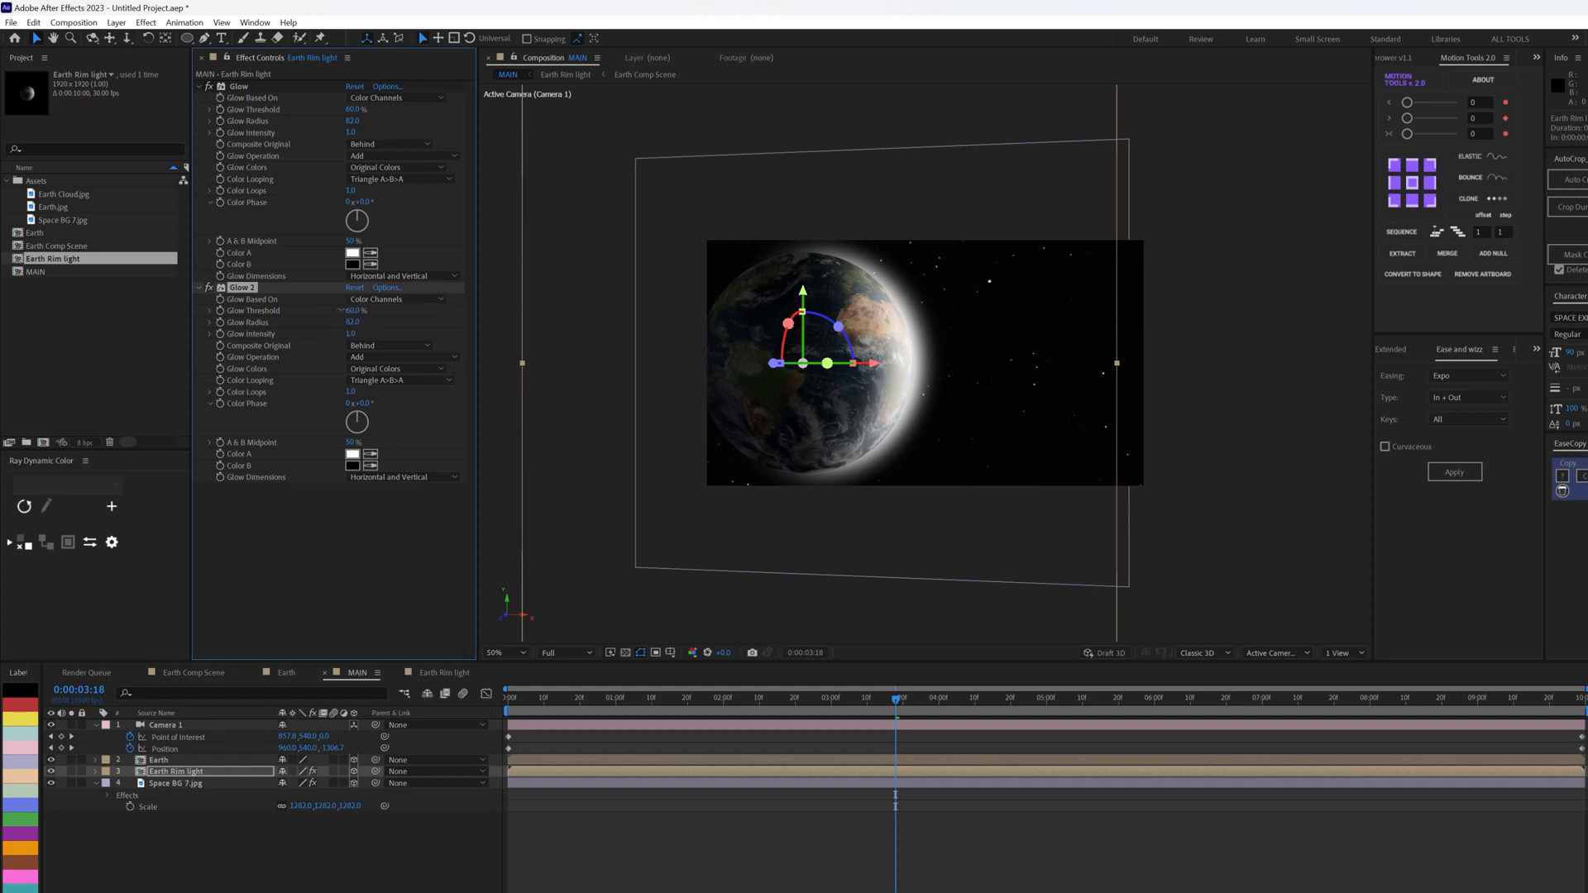
{"action": "left_click_drag", "start_coordinate": [340, 310], "coordinate": [329, 310]}
{"action": "left_click", "coordinate": [241, 287]}
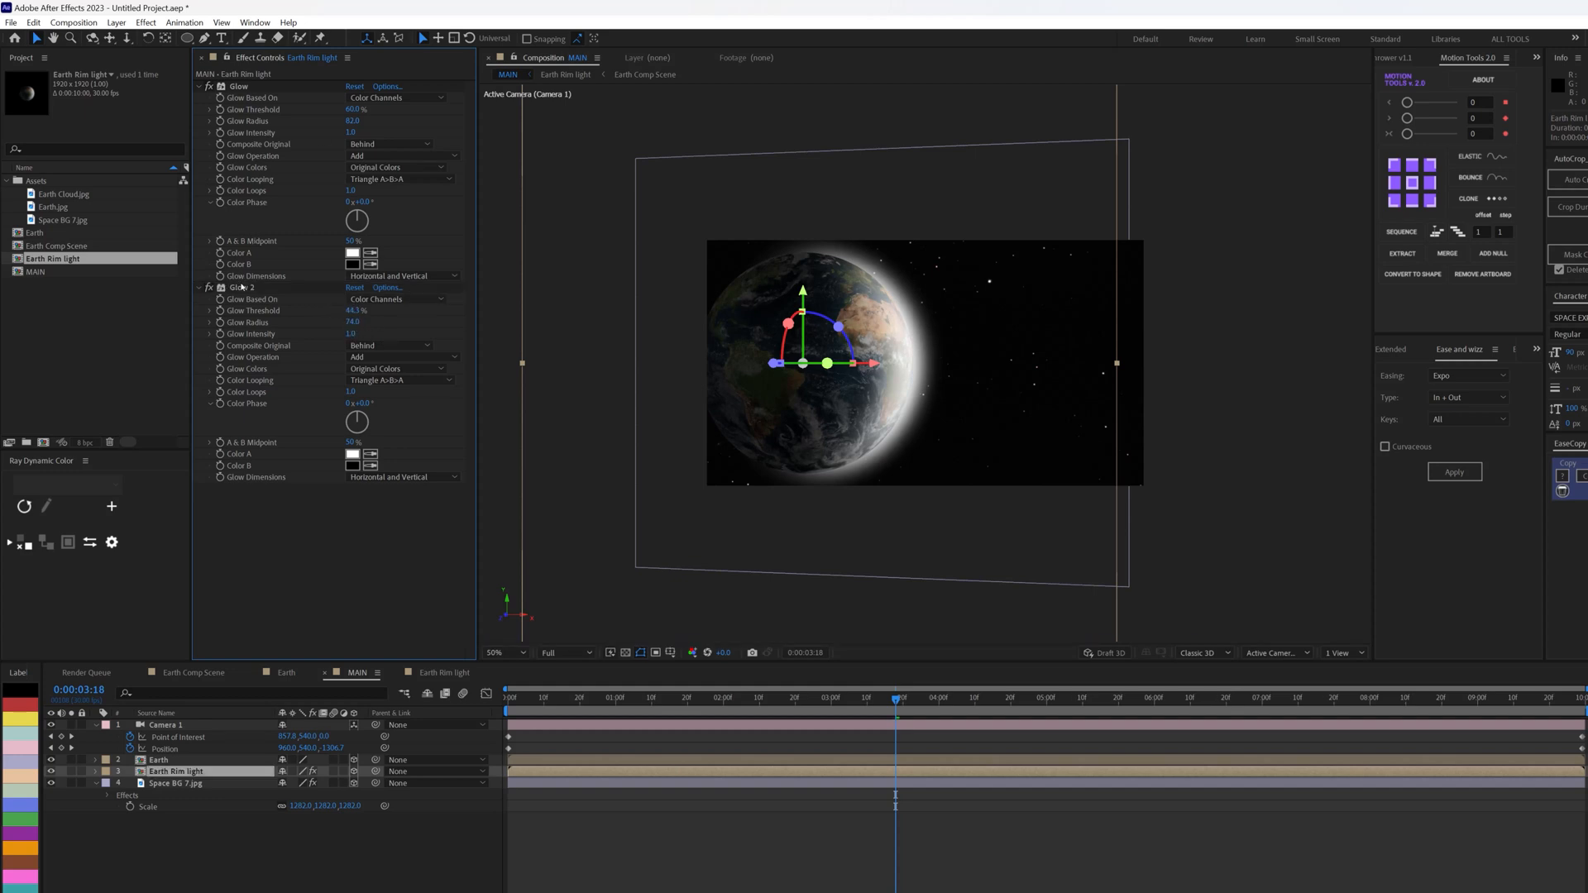
Step: Delete both Glow effects from the Earth Rim light layer
{"action": "left_click", "coordinate": [310, 285]}
{"action": "key", "text": "Delete"}
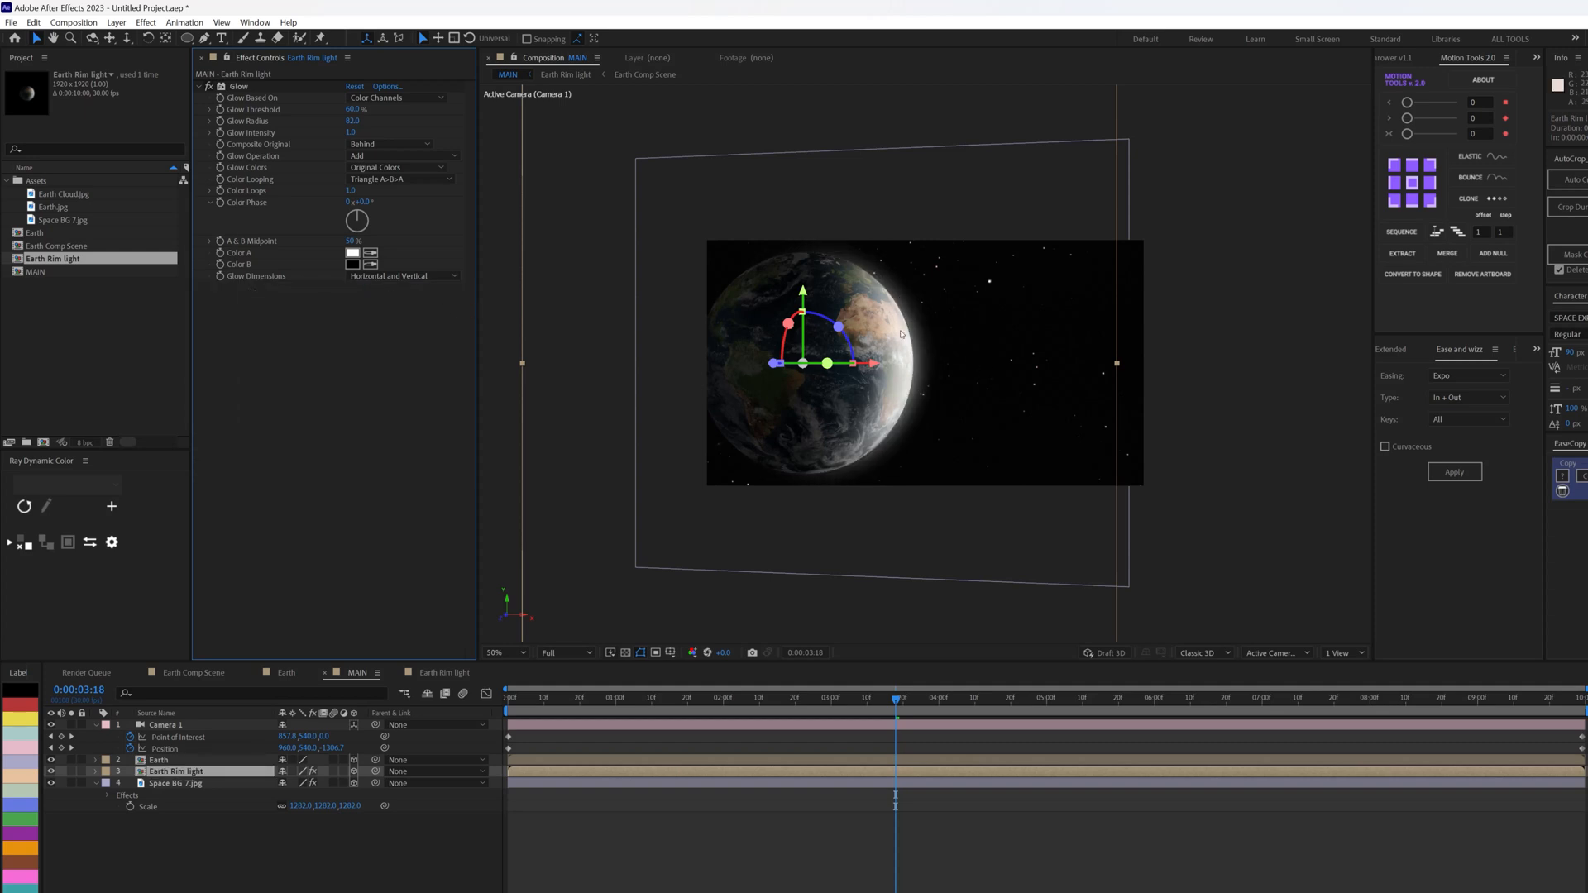
{"action": "left_click", "coordinate": [239, 88]}
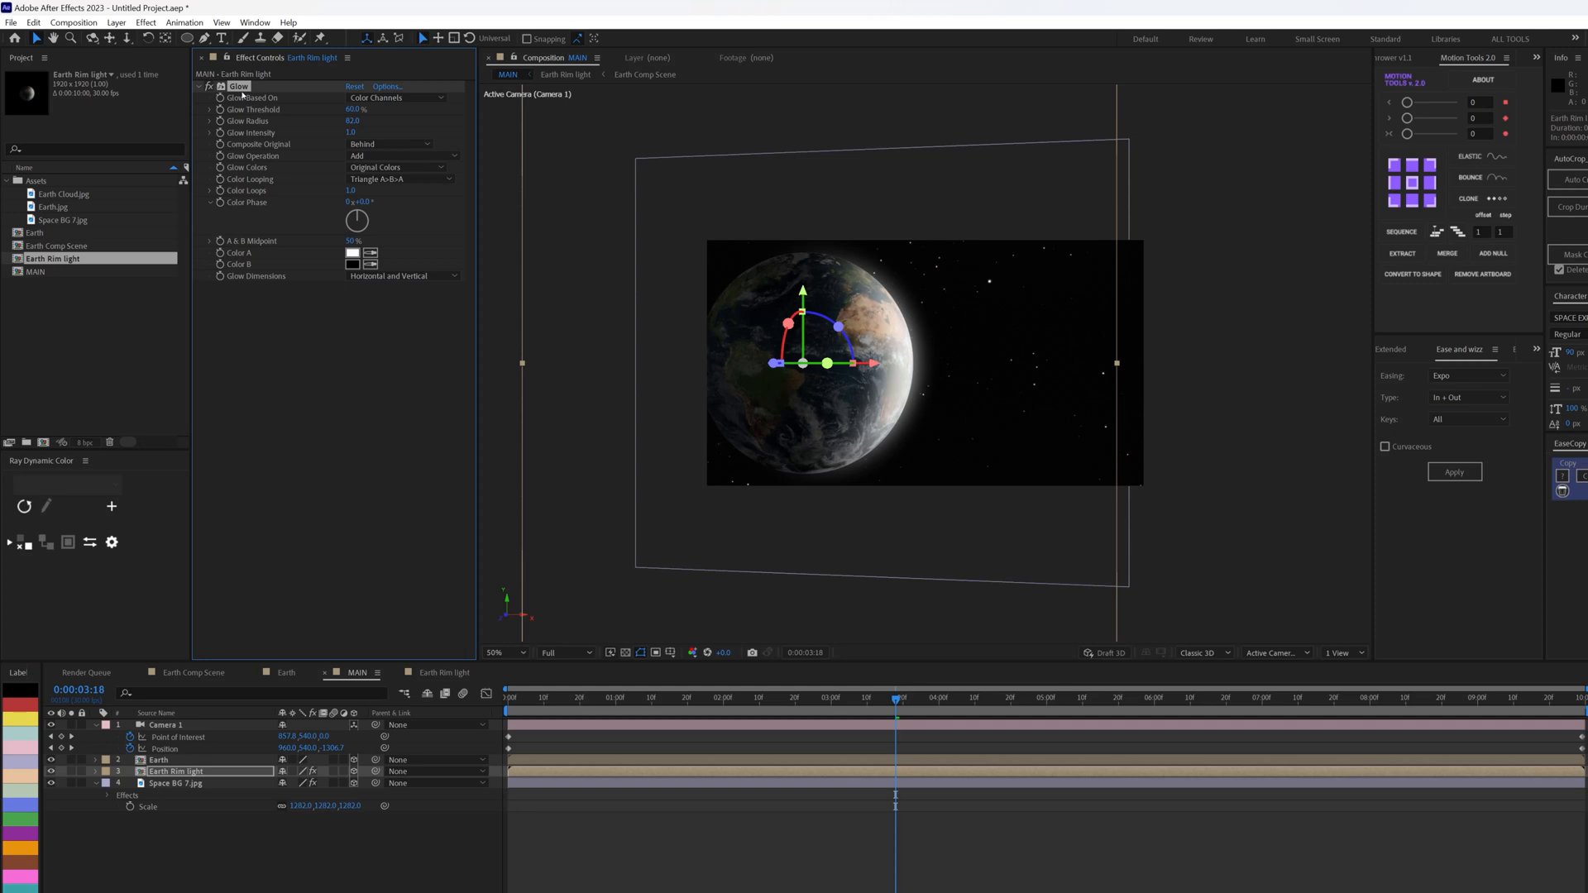
{"action": "key", "text": "Delete"}
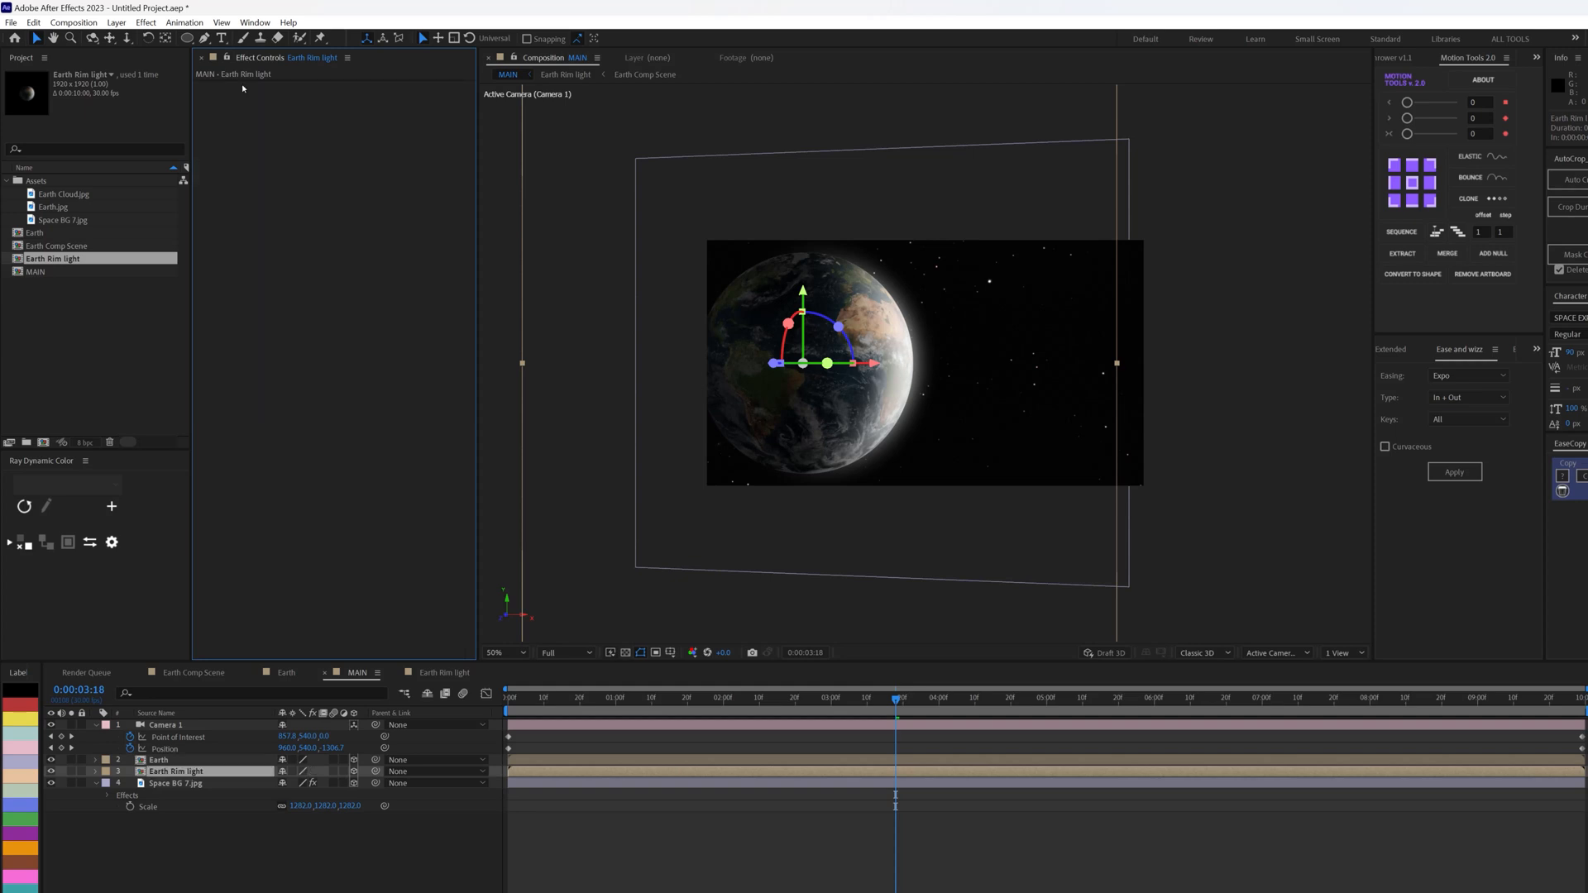
Step: Apply the Deep Glow effect to the Earth Rim light layer
{"action": "left_click", "coordinate": [216, 770]}
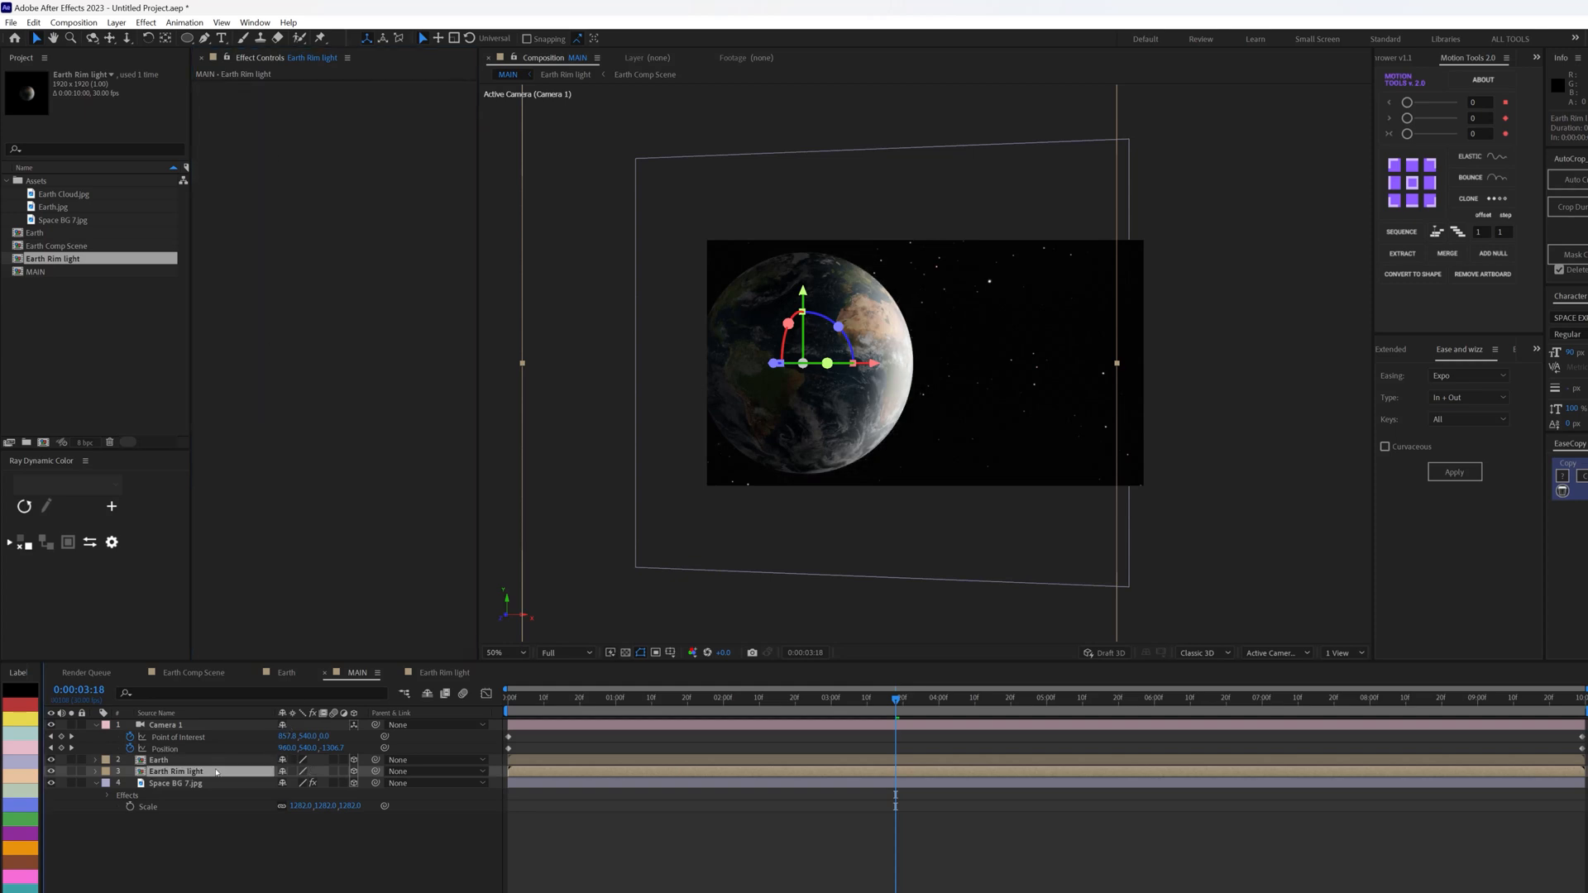
{"action": "key", "text": "ctrl+space"}
{"action": "type", "text": "deep"}
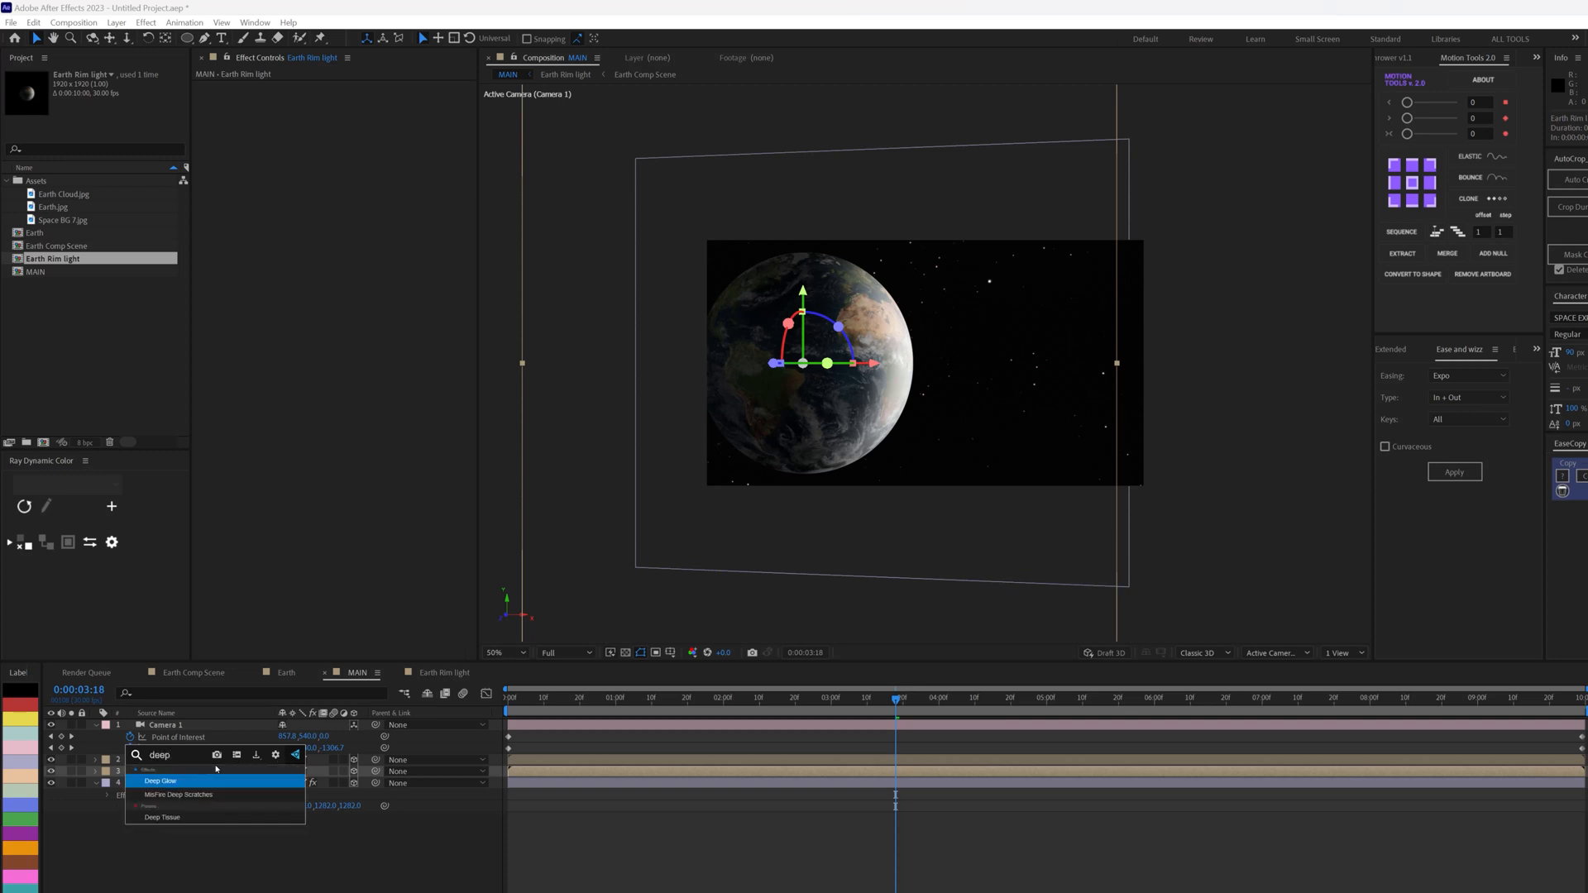
{"action": "key", "text": "Return"}
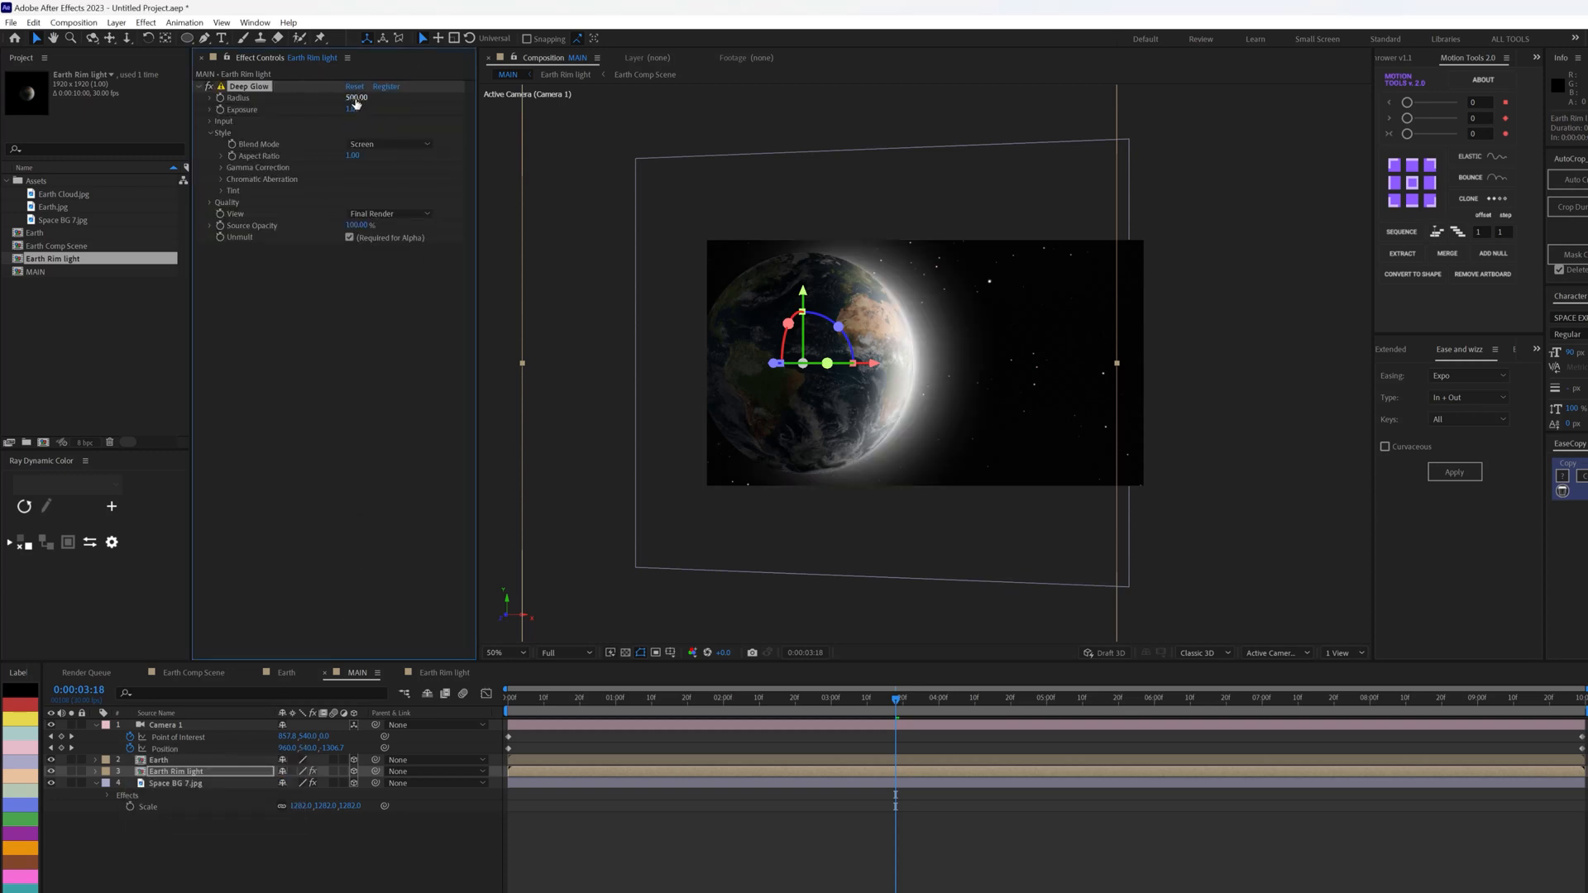
Step: Set Deep Glow's exposure to 0.50 and its radius to 200
{"action": "left_click", "coordinate": [353, 110]}
{"action": "key", "text": "Return"}
{"action": "left_click", "coordinate": [357, 97]}
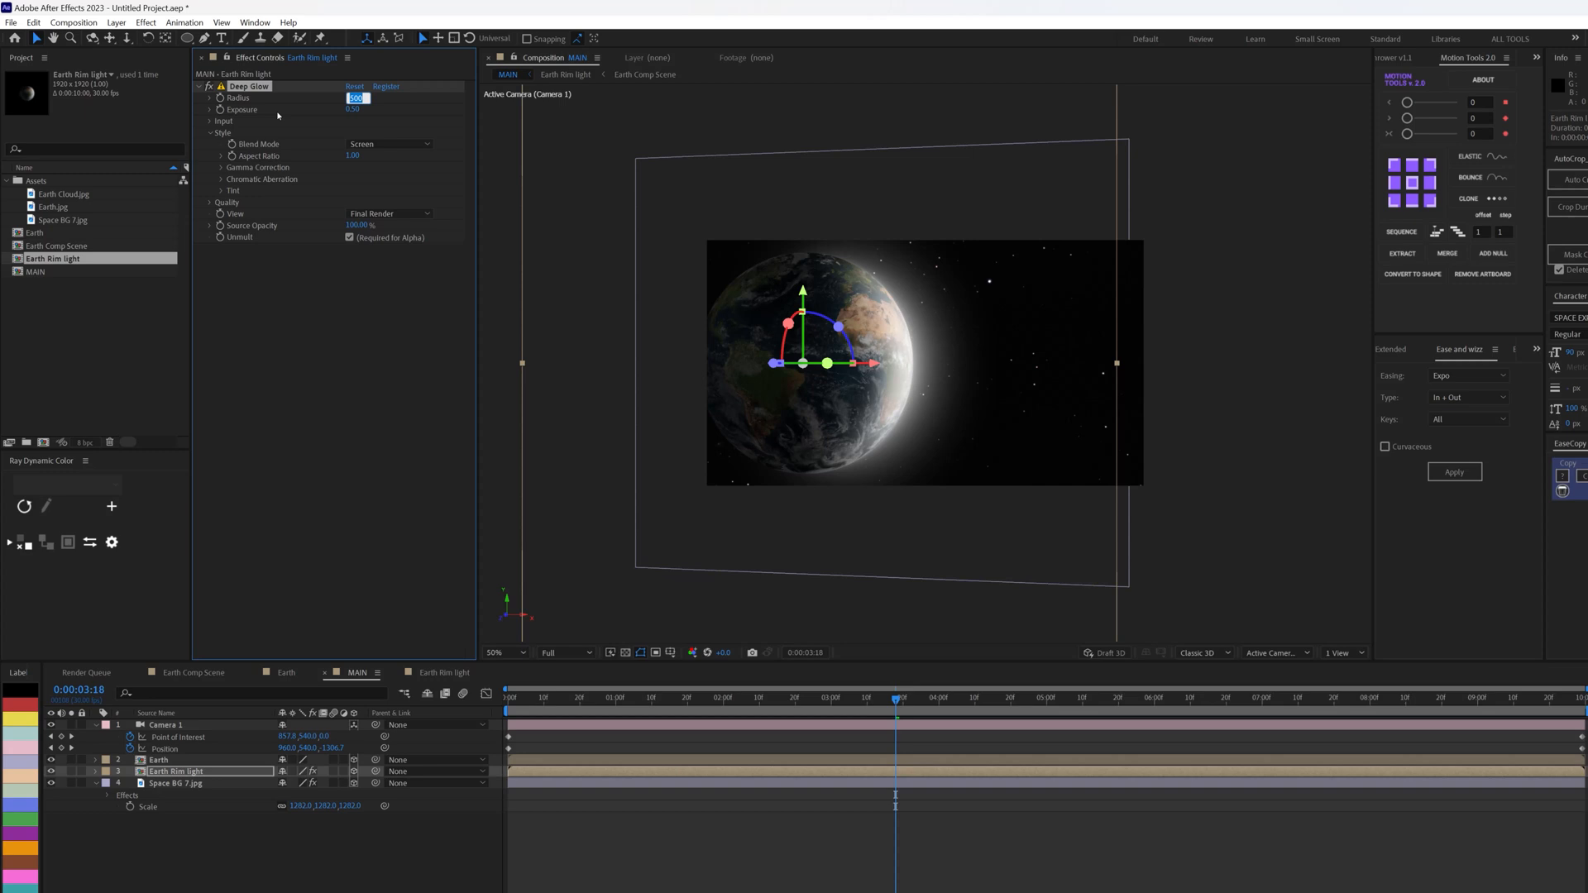
{"action": "type", "text": "200"}
{"action": "key", "text": "Return"}
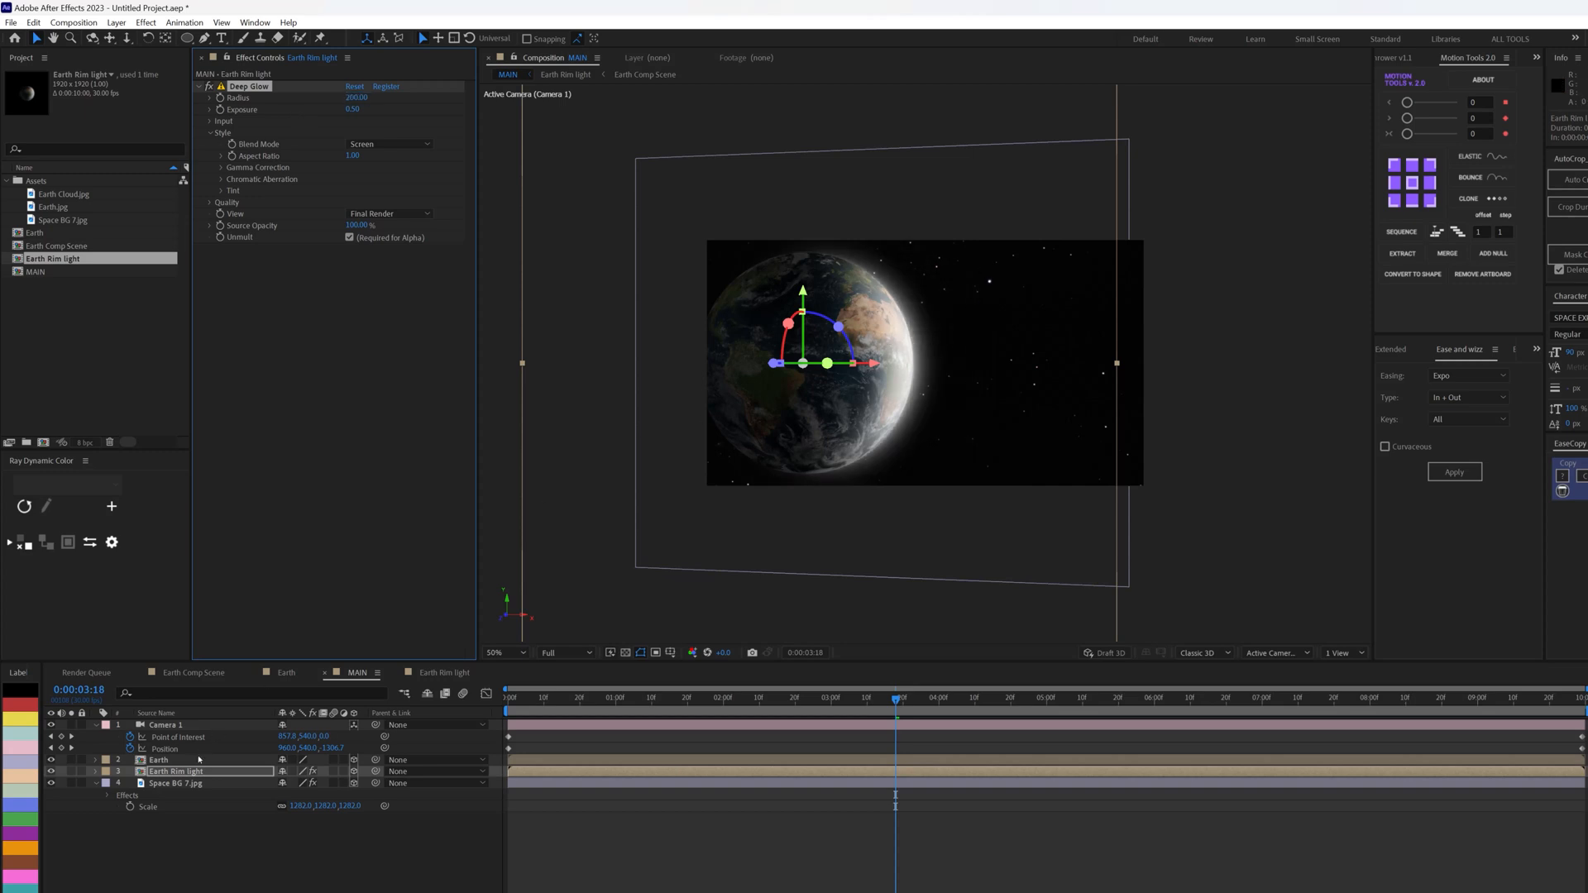
Step: Try 80% and 70% opacity on the Earth Rim light layer and check the glow at 0:00:05:26
{"action": "left_click", "coordinate": [296, 765]}
{"action": "left_click", "coordinate": [256, 774]}
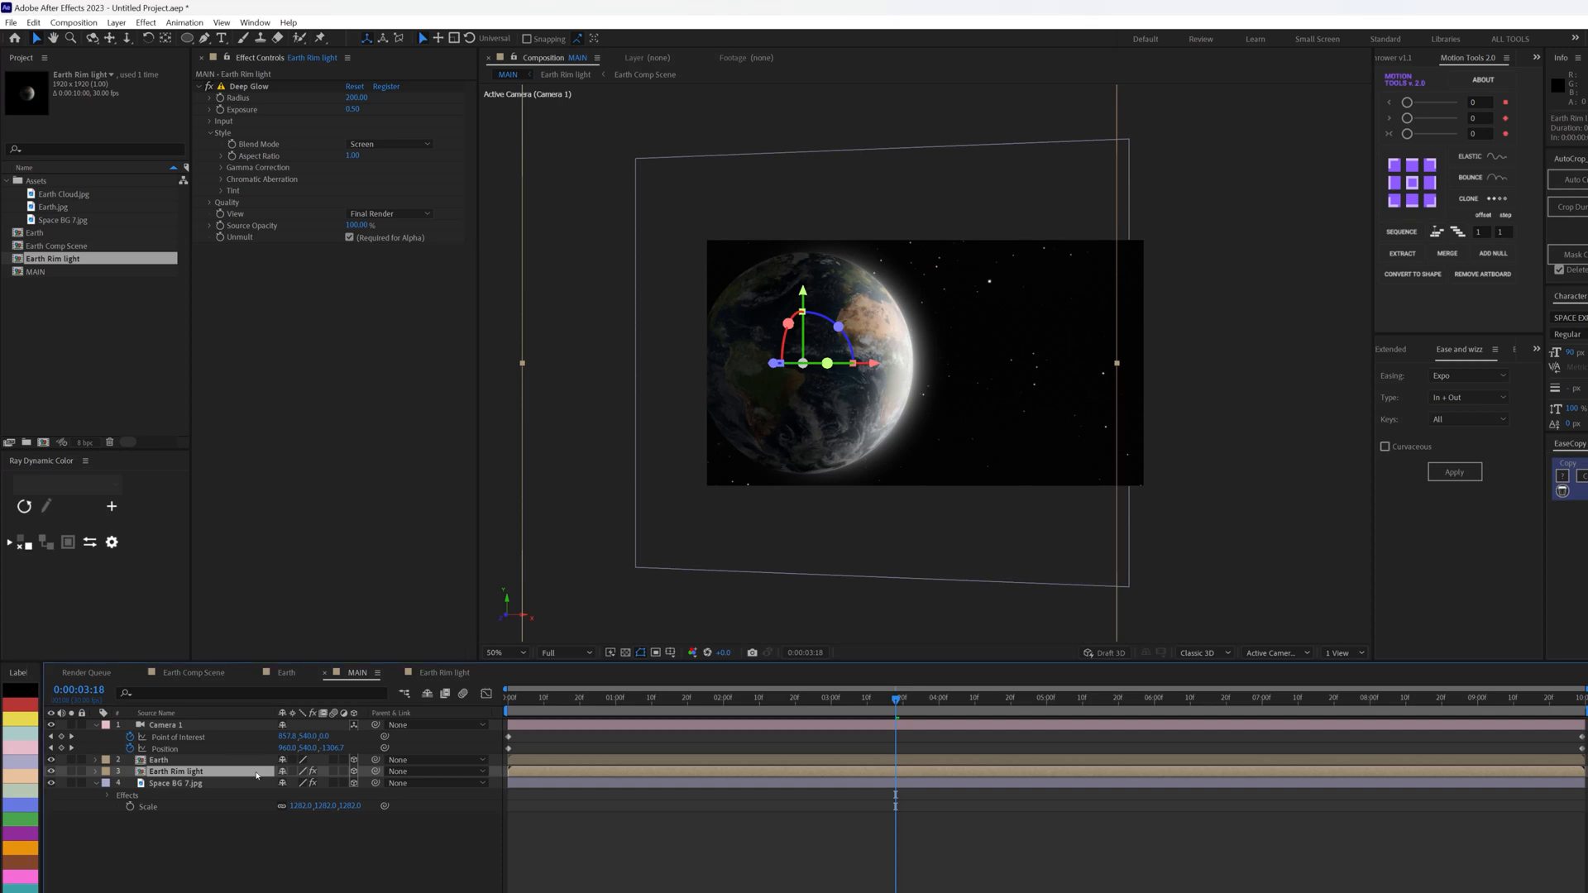
{"action": "key", "text": "t"}
{"action": "left_click", "coordinate": [284, 782]}
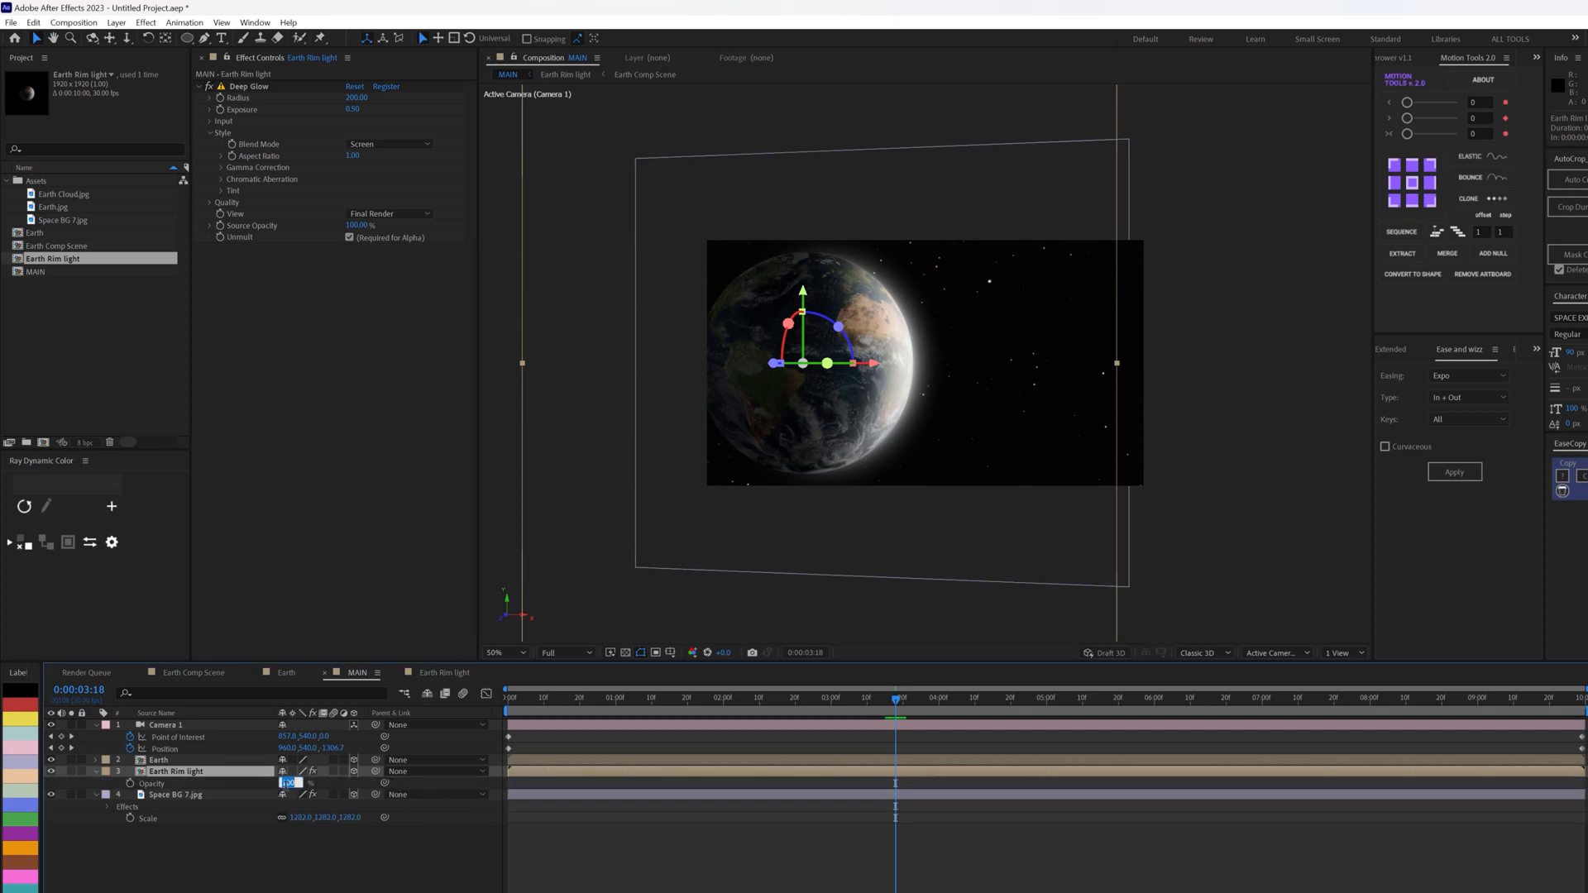
{"action": "type", "text": "80"}
{"action": "left_click", "coordinate": [292, 849]}
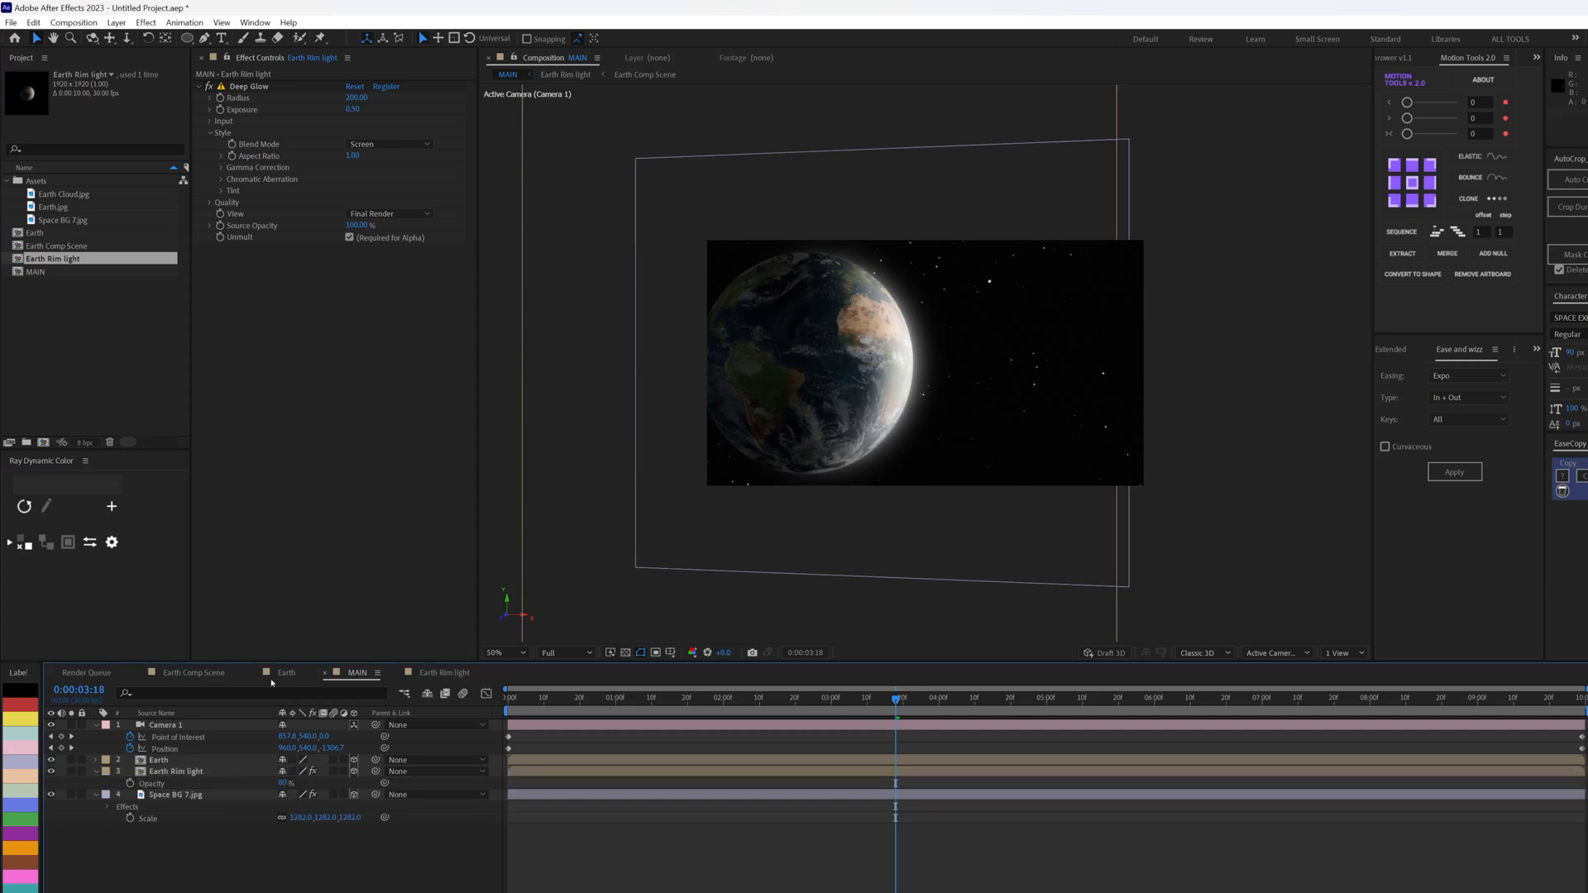
{"action": "left_click", "coordinate": [283, 783]}
{"action": "type", "text": "70"}
{"action": "left_click", "coordinate": [299, 844]}
{"action": "left_click_drag", "start_coordinate": [845, 704], "coordinate": [1140, 710]}
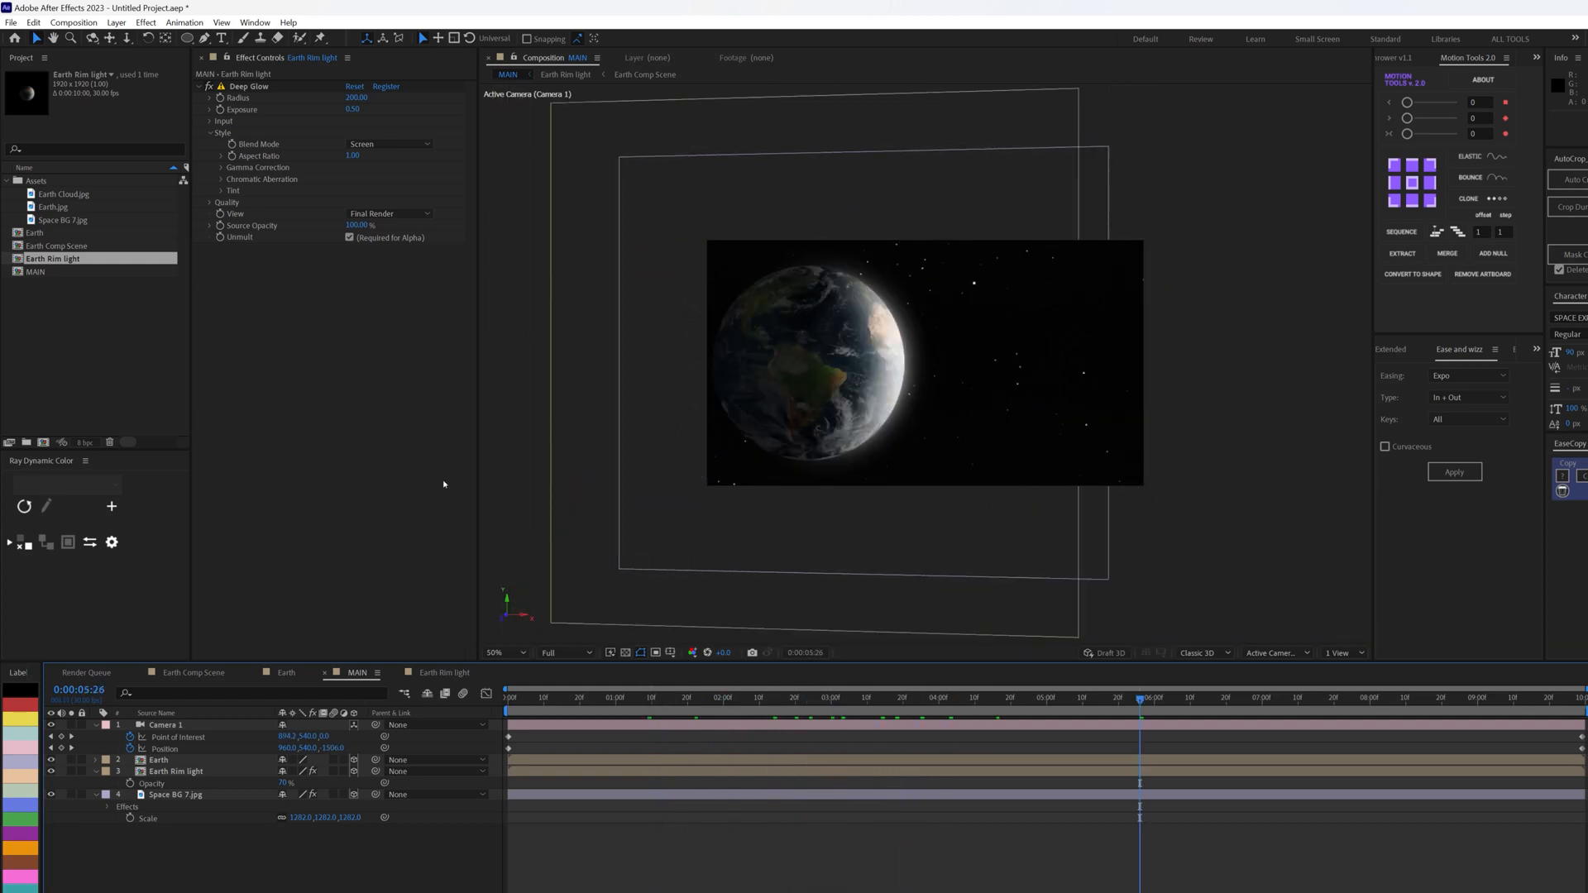
Step: Set the Earth Rim light layer's opacity to 60% and check the glow at 0:00:01:11
{"action": "left_click", "coordinate": [282, 782]}
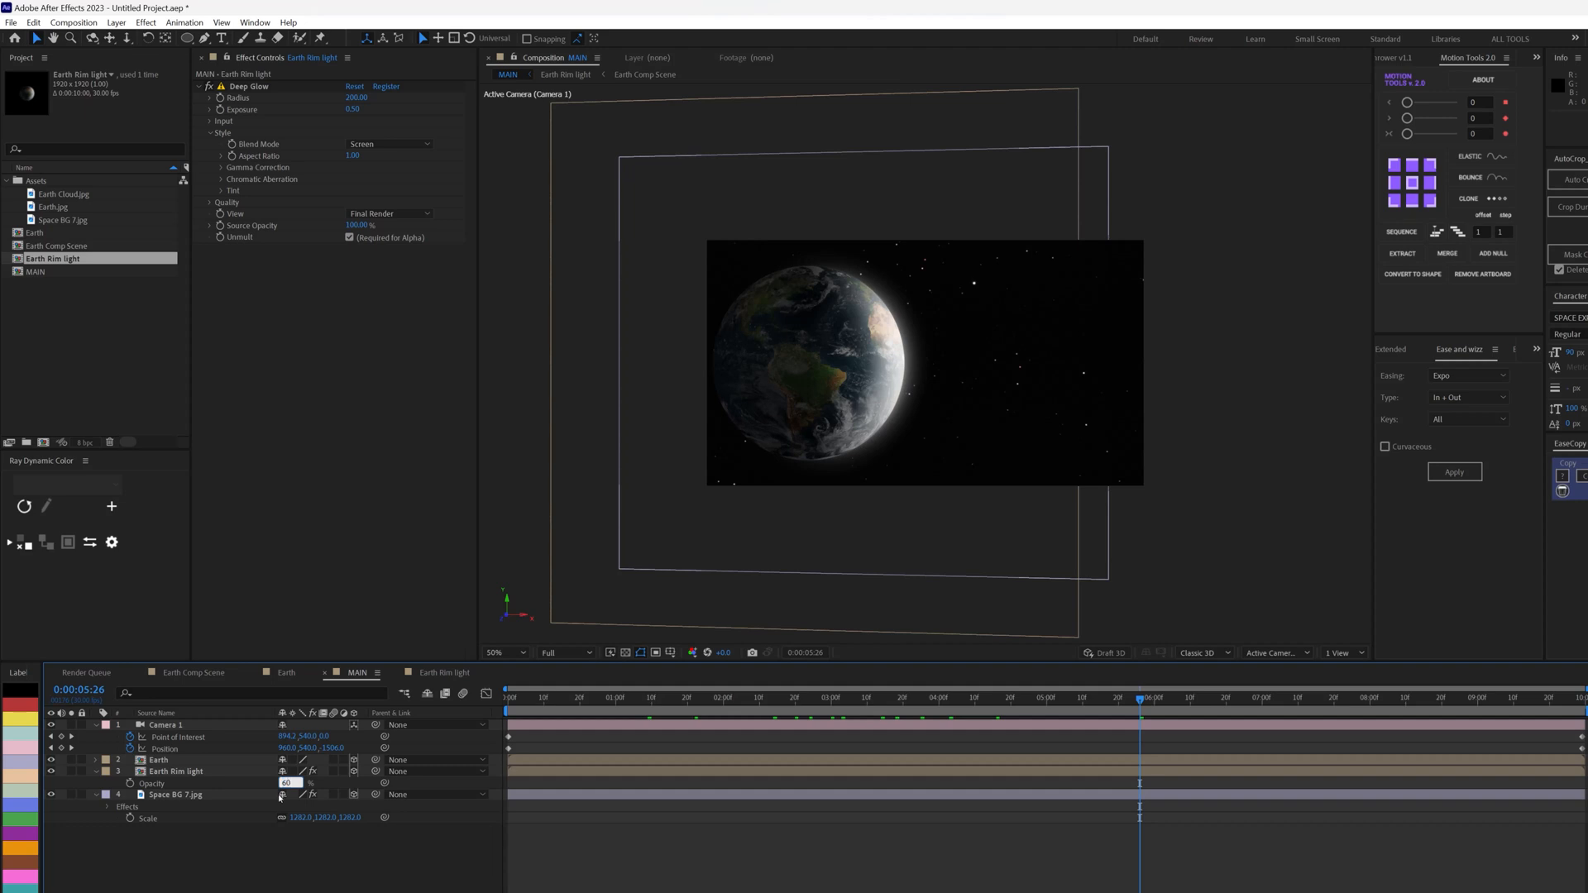
{"action": "key", "text": "Return"}
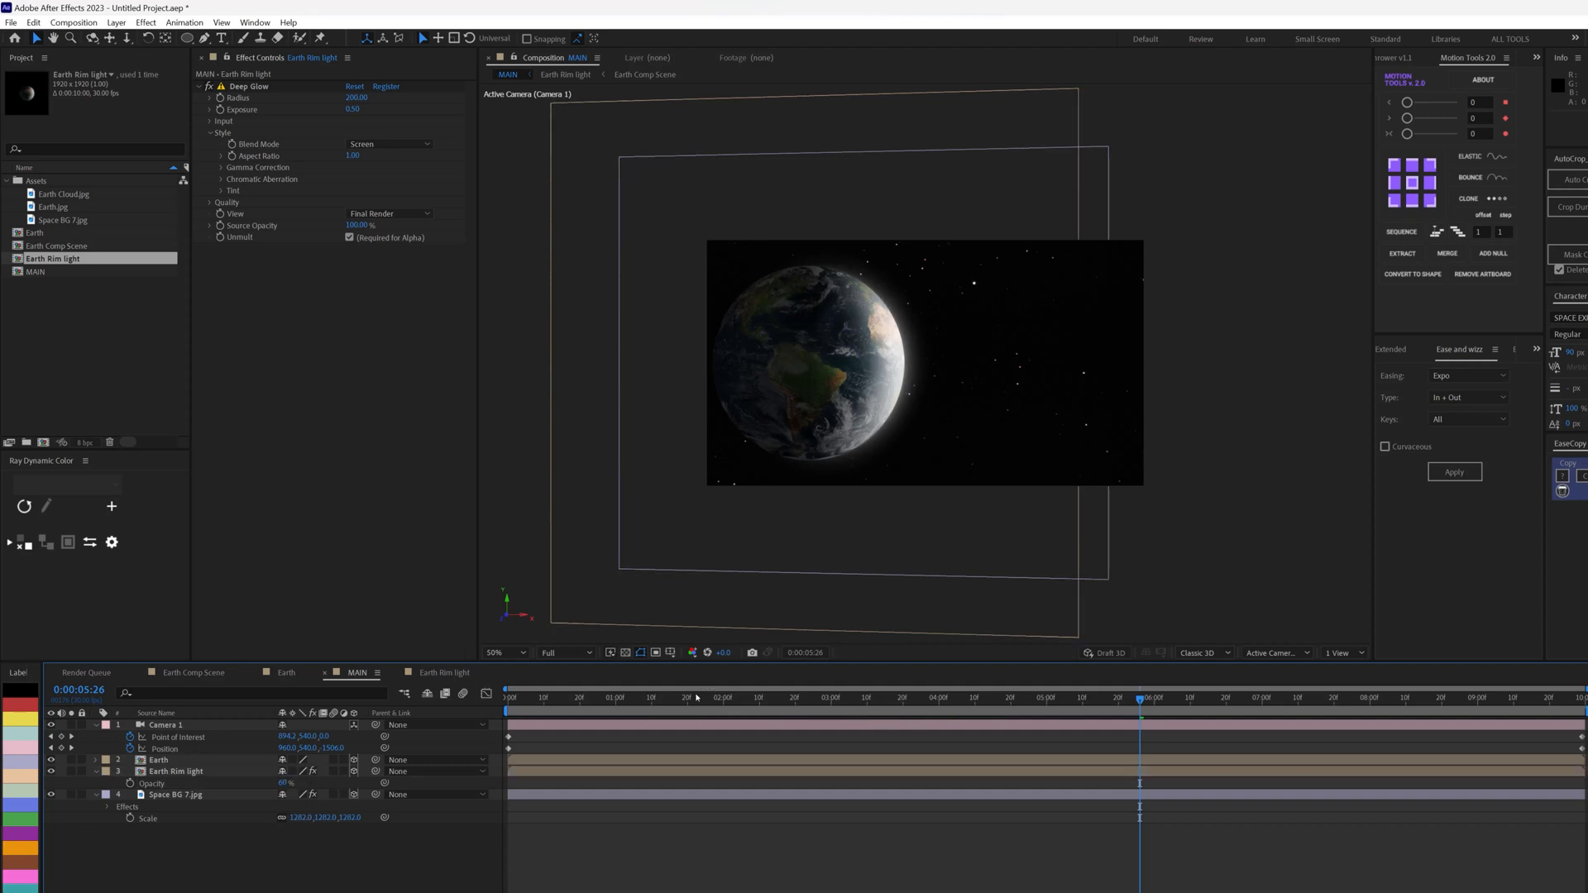
{"action": "left_click_drag", "start_coordinate": [696, 697], "coordinate": [655, 699]}
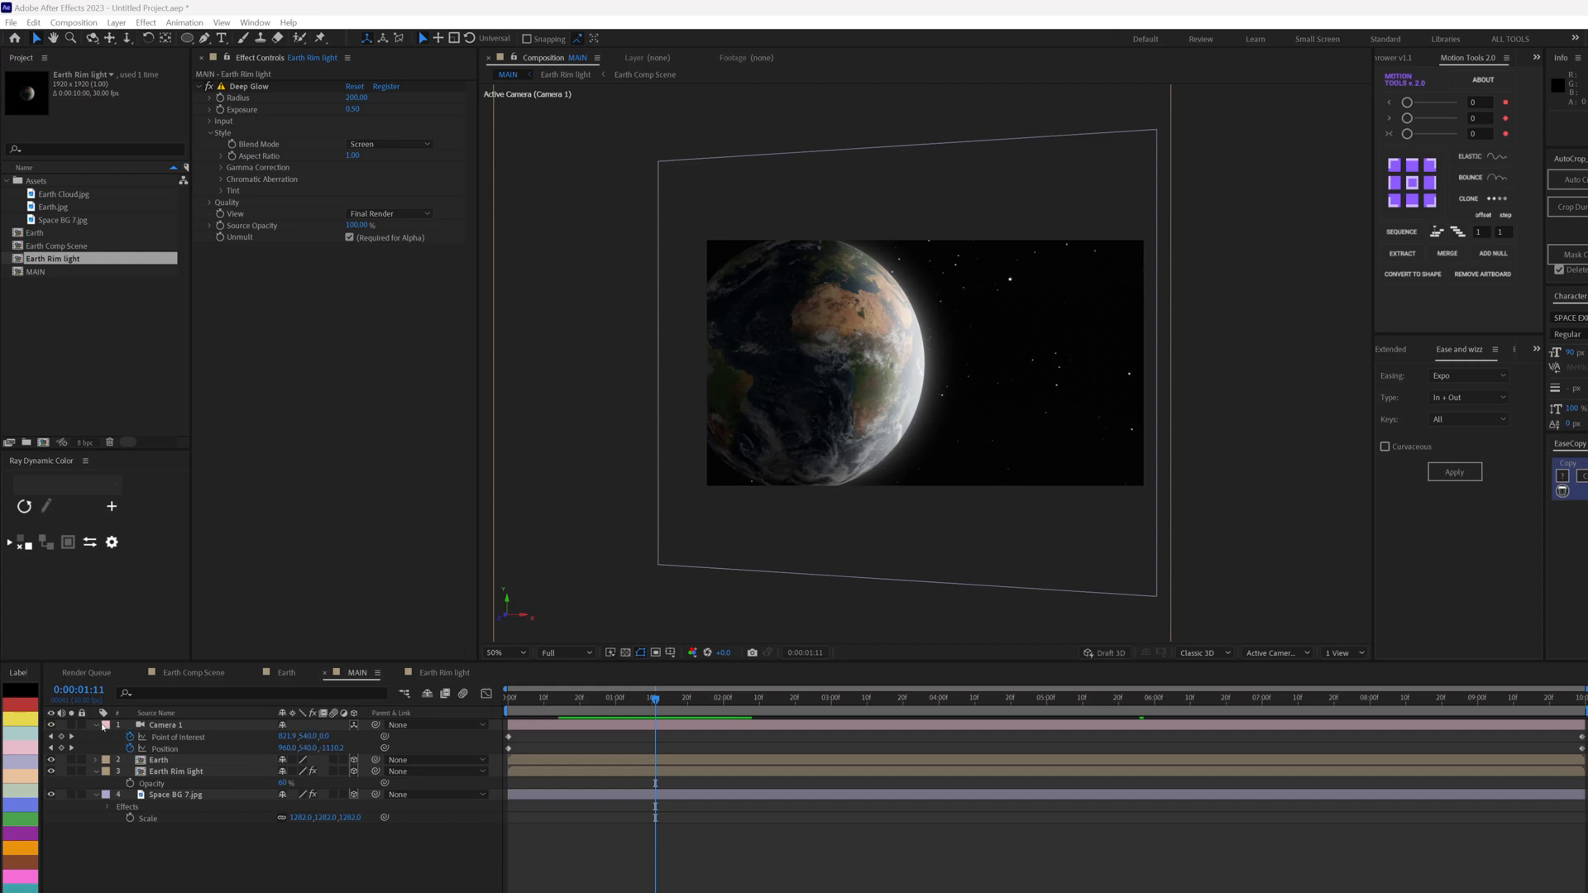
Step: Create a white solid layer named Particles in the MAIN composition, after collapsing the expanded layer properties
{"action": "left_click", "coordinate": [98, 725]}
{"action": "left_click", "coordinate": [97, 748]}
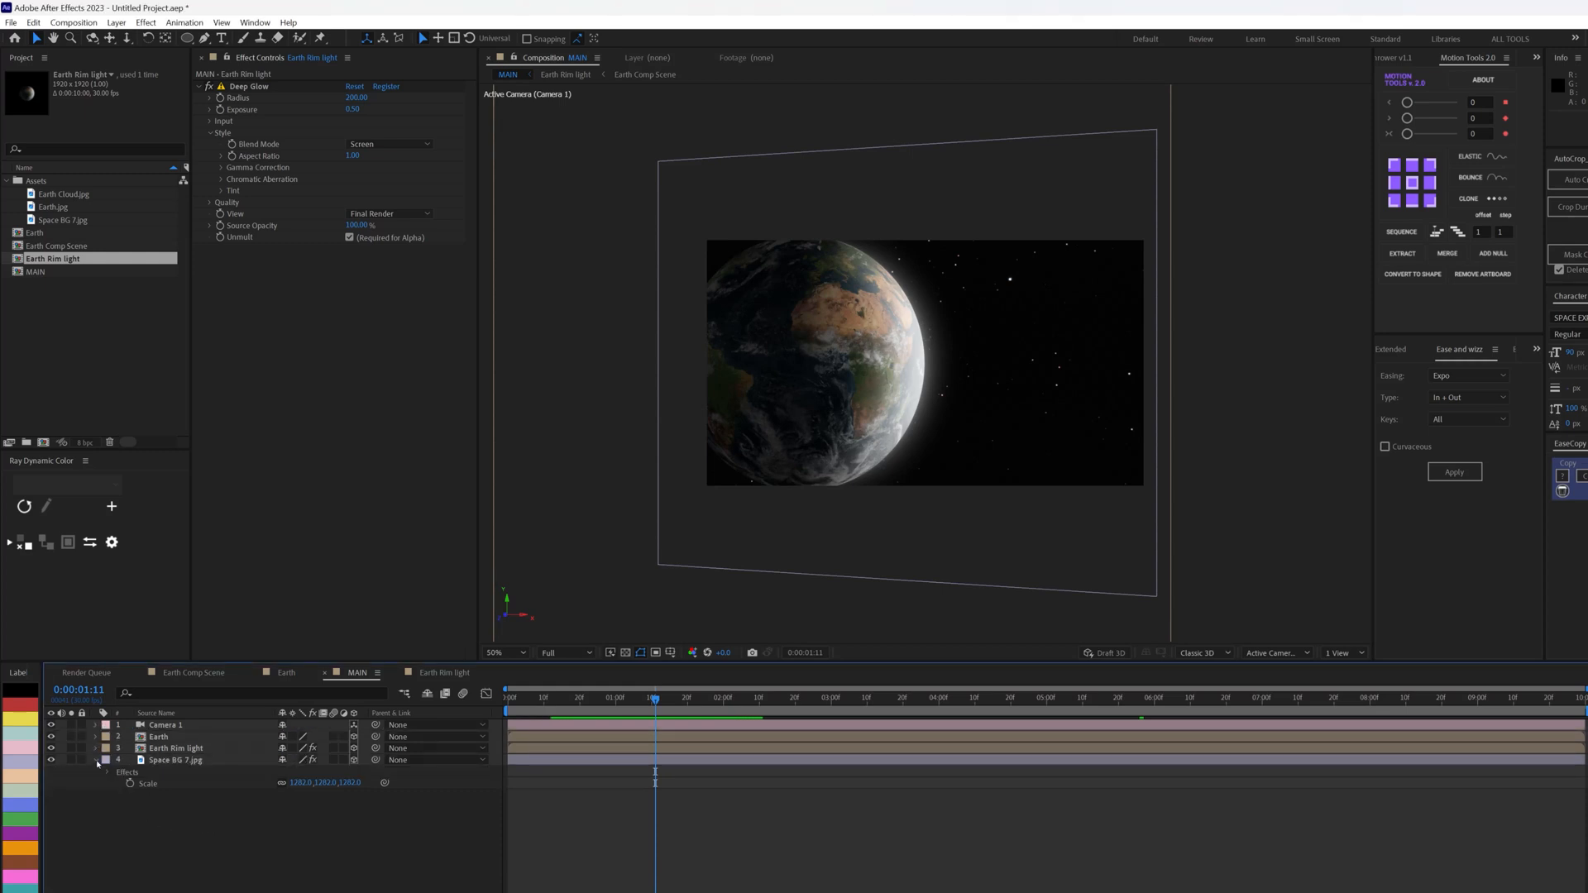
{"action": "right_click", "coordinate": [174, 837]}
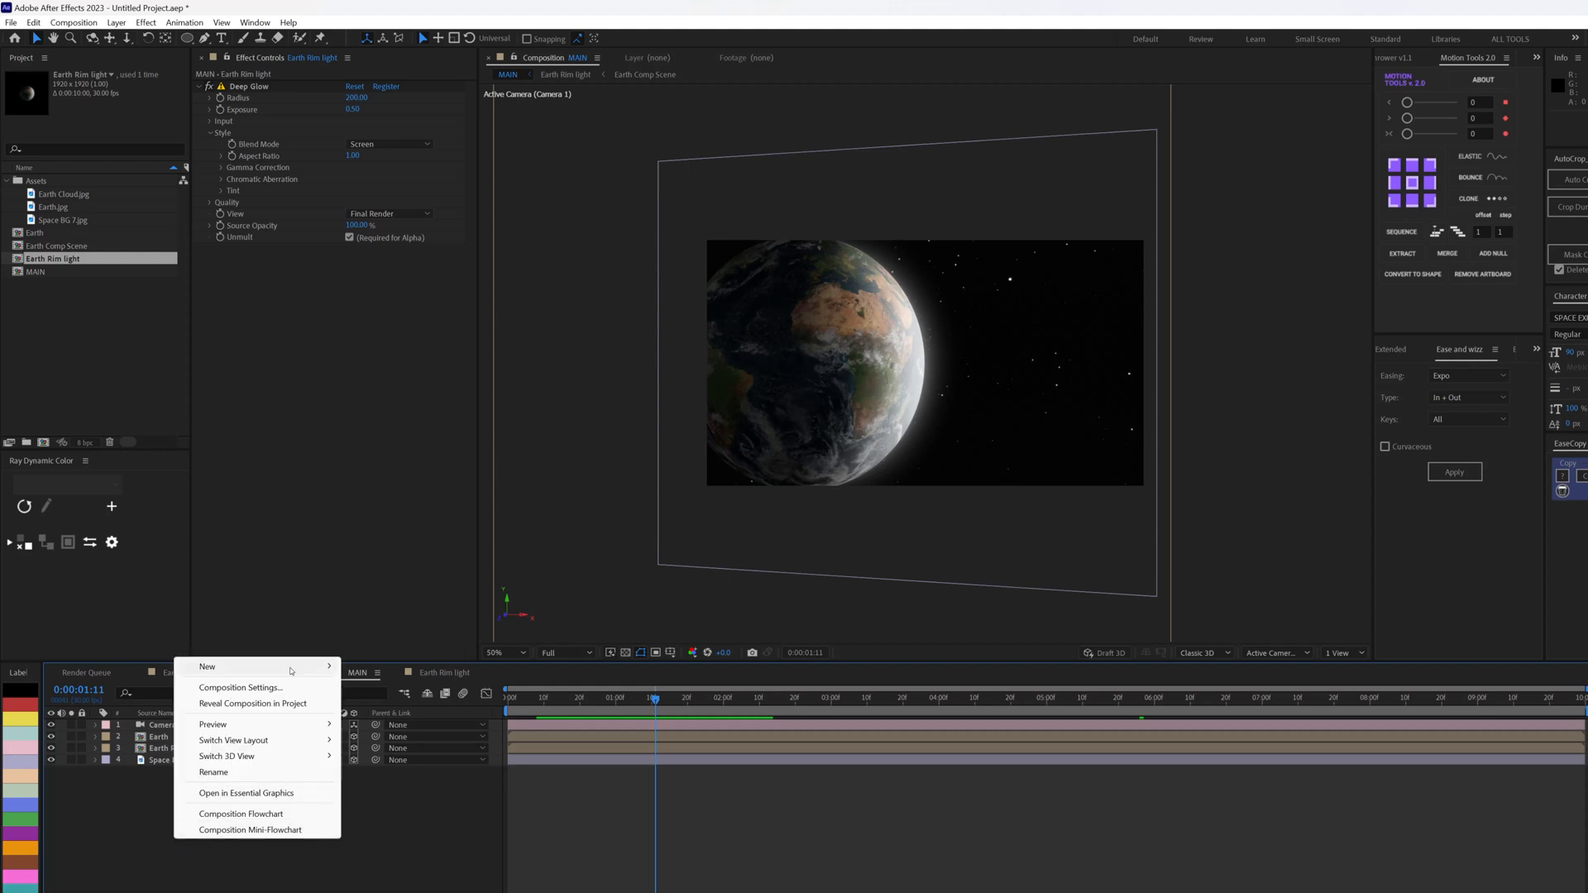
{"action": "mouse_move", "coordinate": [281, 667]}
{"action": "left_click", "coordinate": [376, 703]}
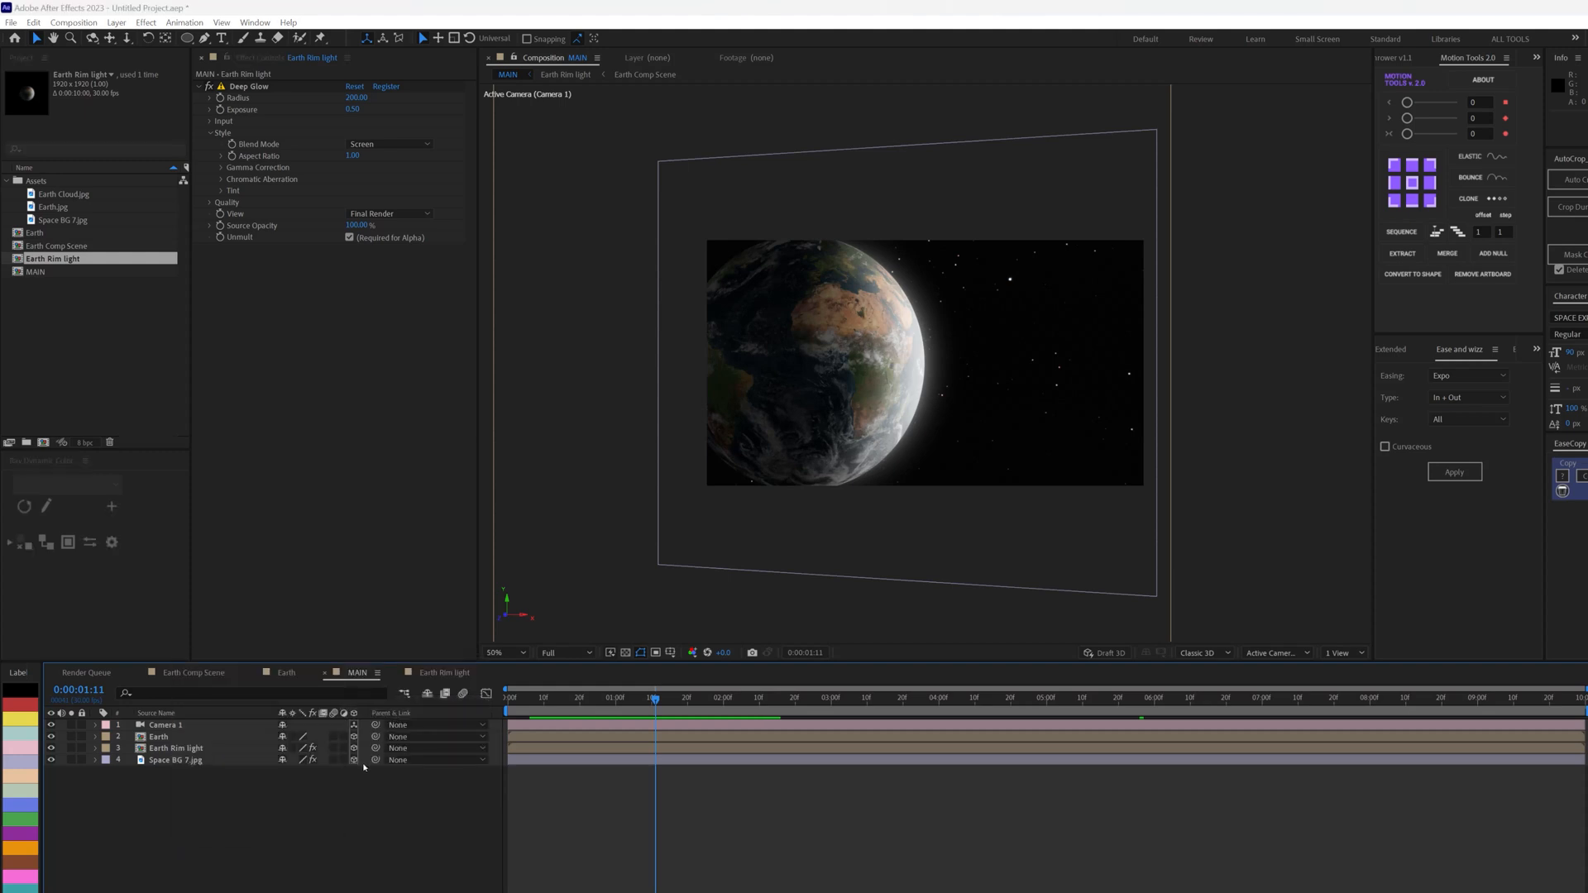
{"action": "left_click", "coordinate": [305, 502]}
{"action": "left_click", "coordinate": [203, 383]}
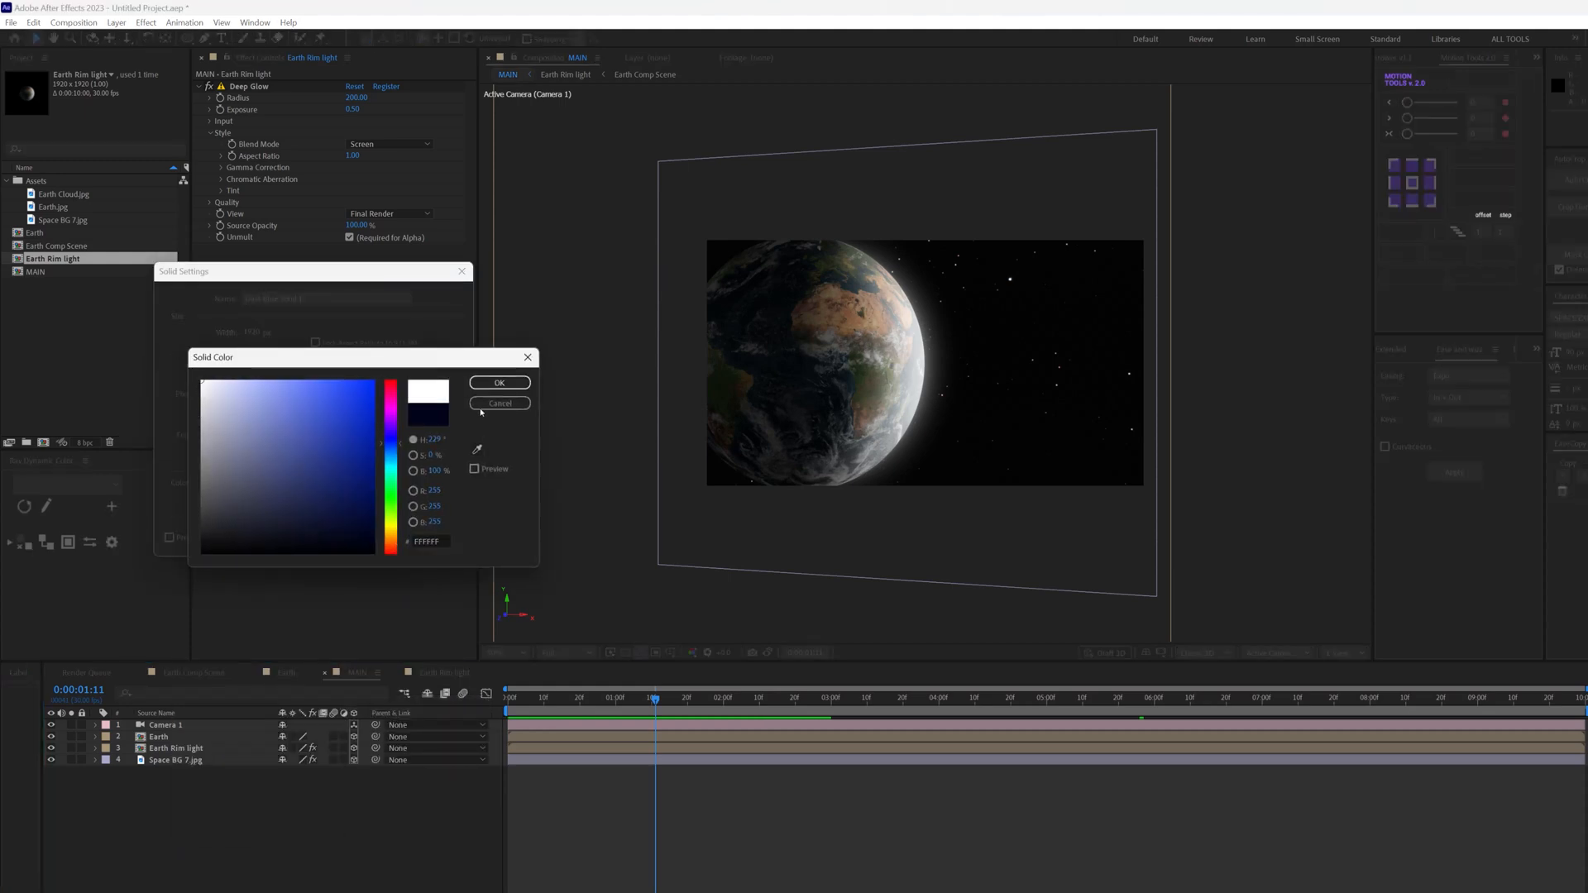
{"action": "left_click", "coordinate": [496, 383]}
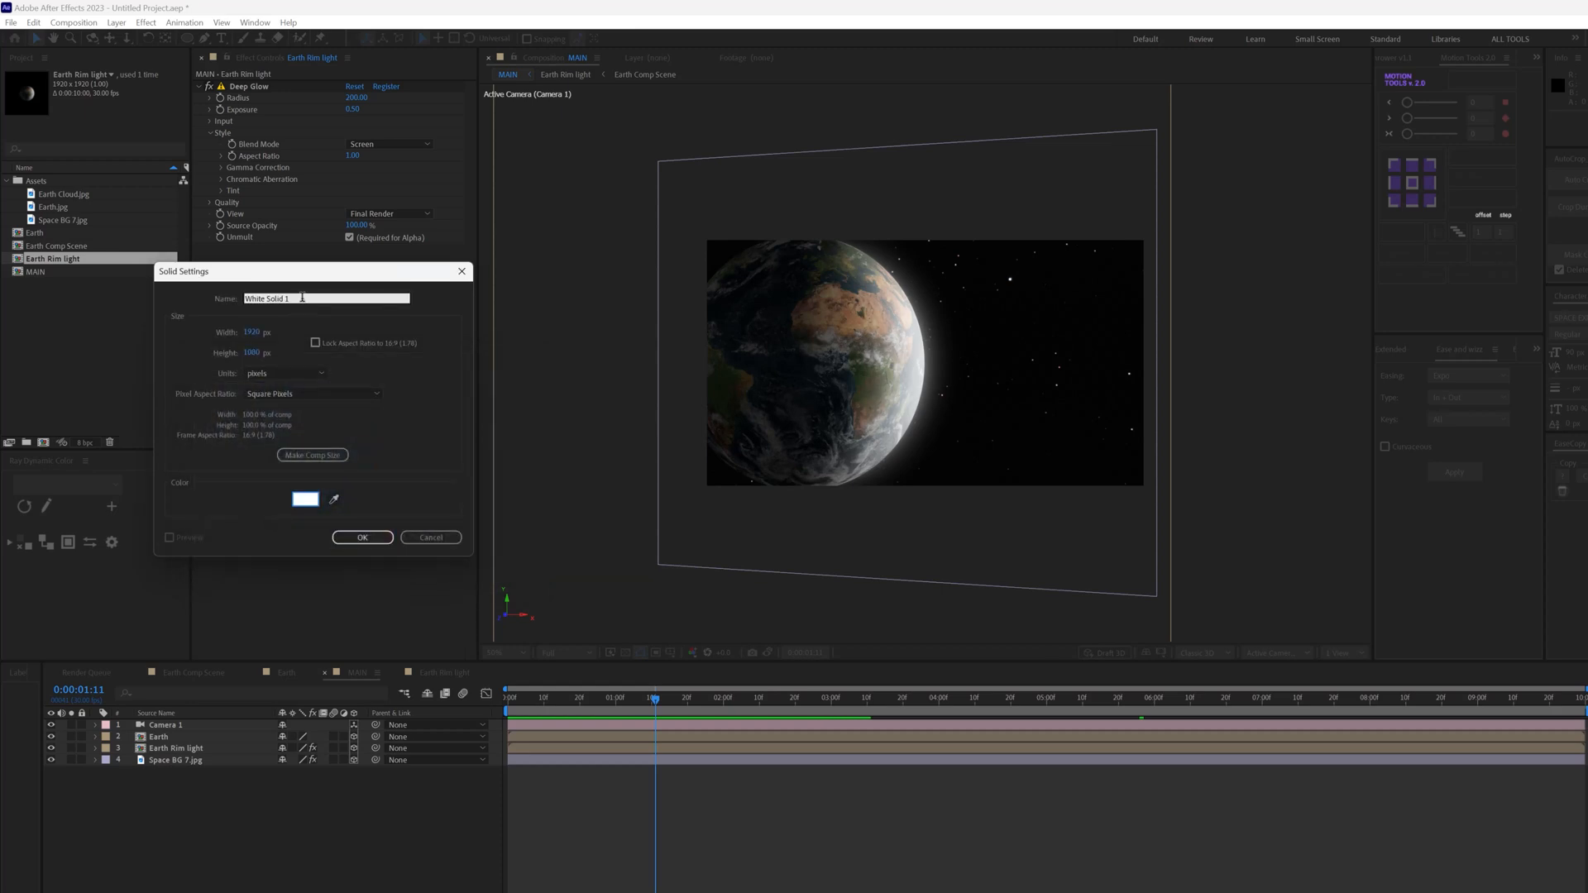
{"action": "type", "text": "Particles"}
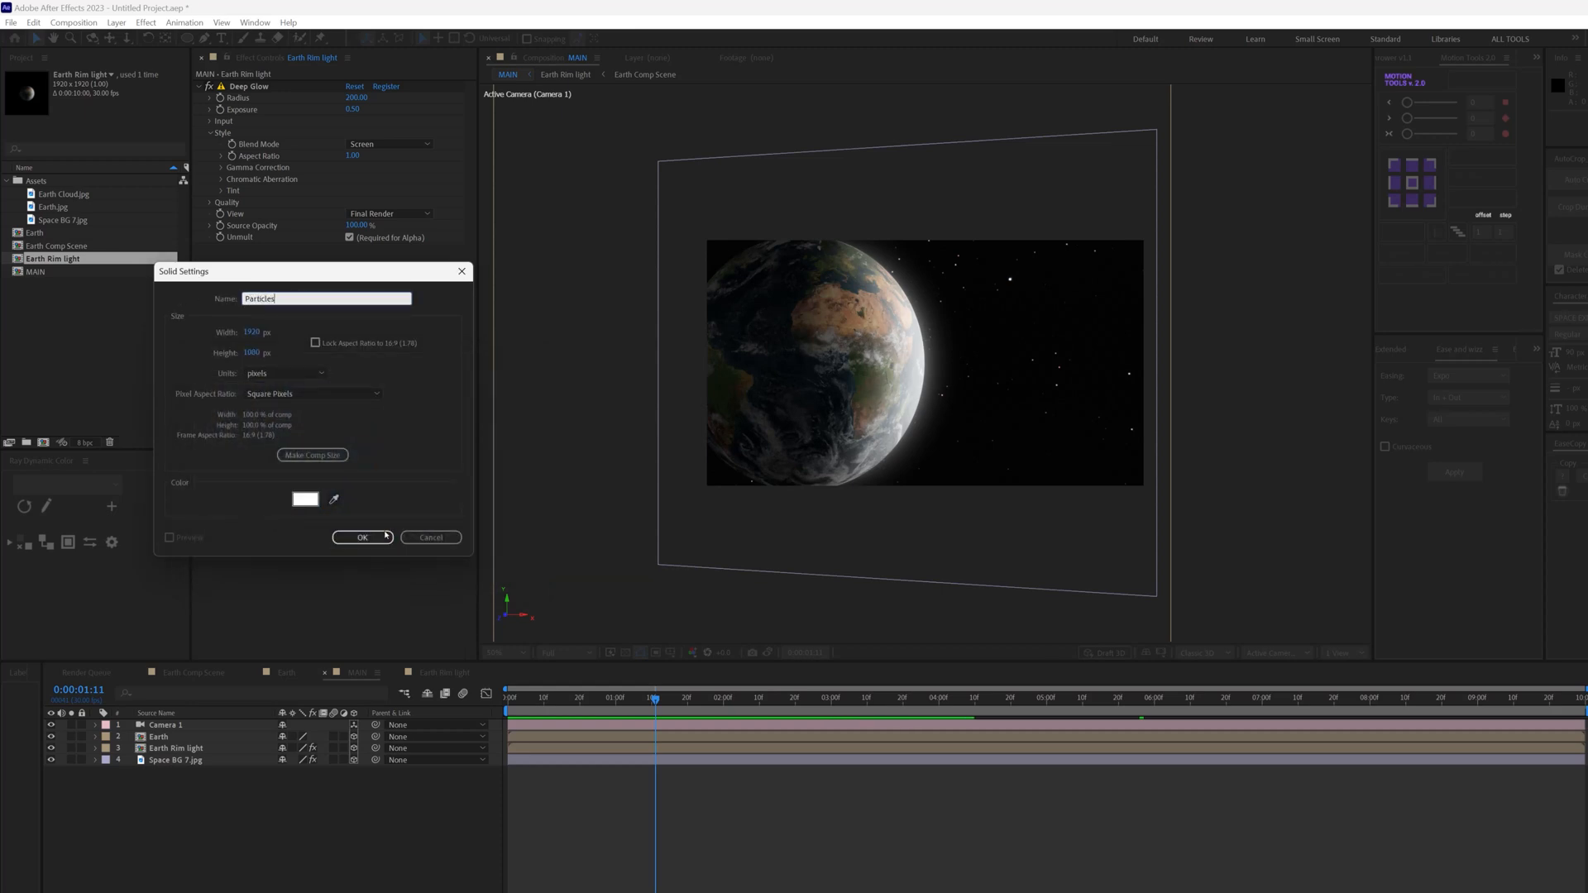
{"action": "left_click", "coordinate": [362, 537]}
Step: Apply the Particular effect to the Particles layer and solo the layer to check its particles at 0:00:01:18
{"action": "left_click", "coordinate": [182, 725]}
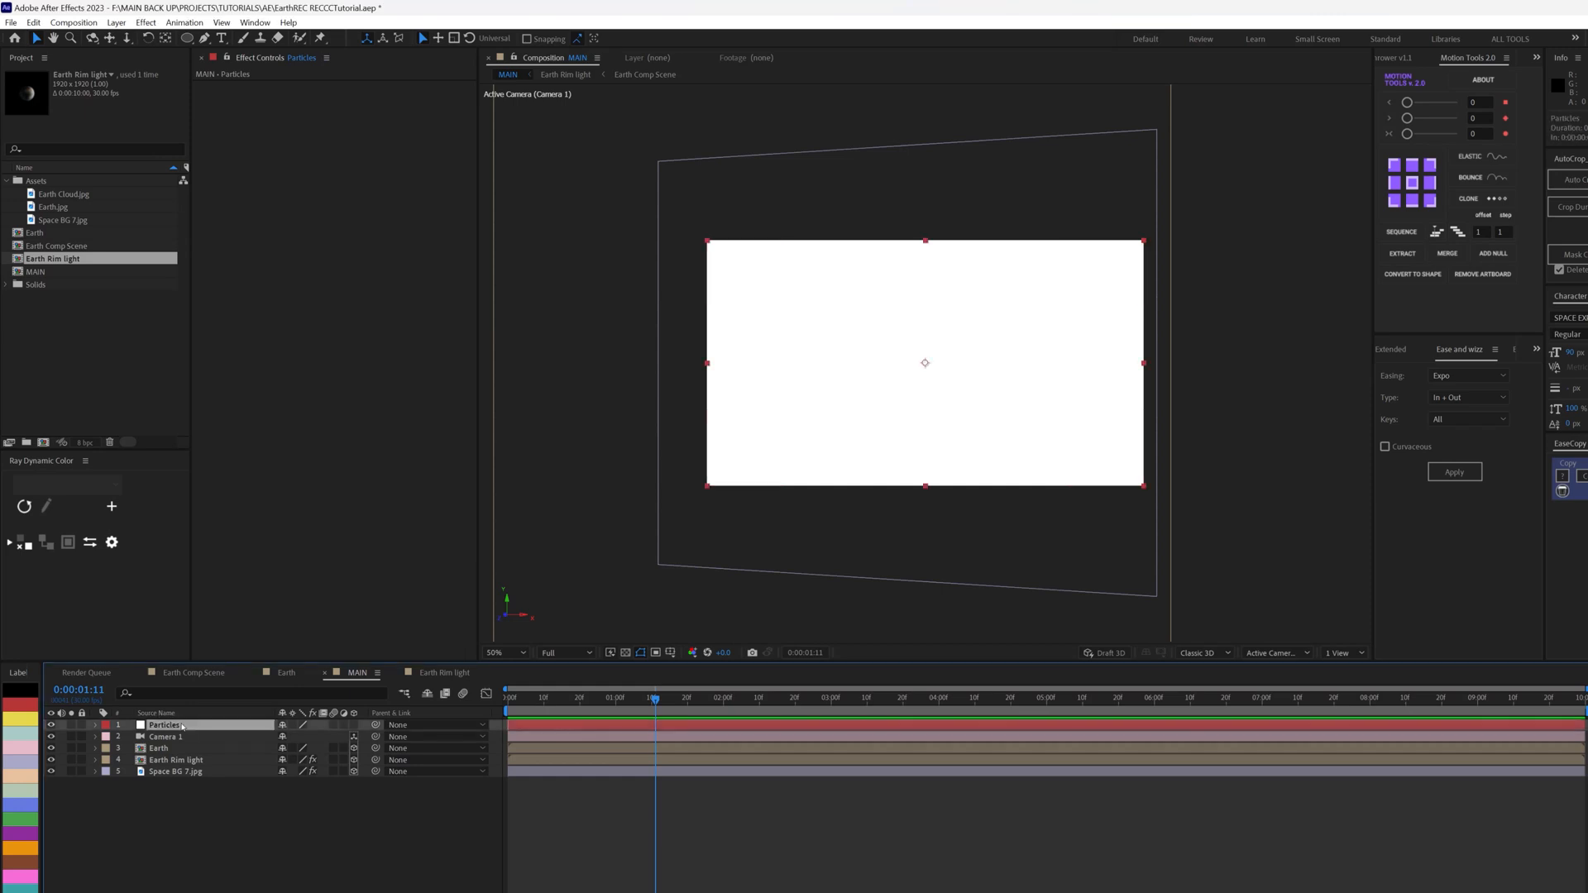
{"action": "key", "text": "ctrl+space"}
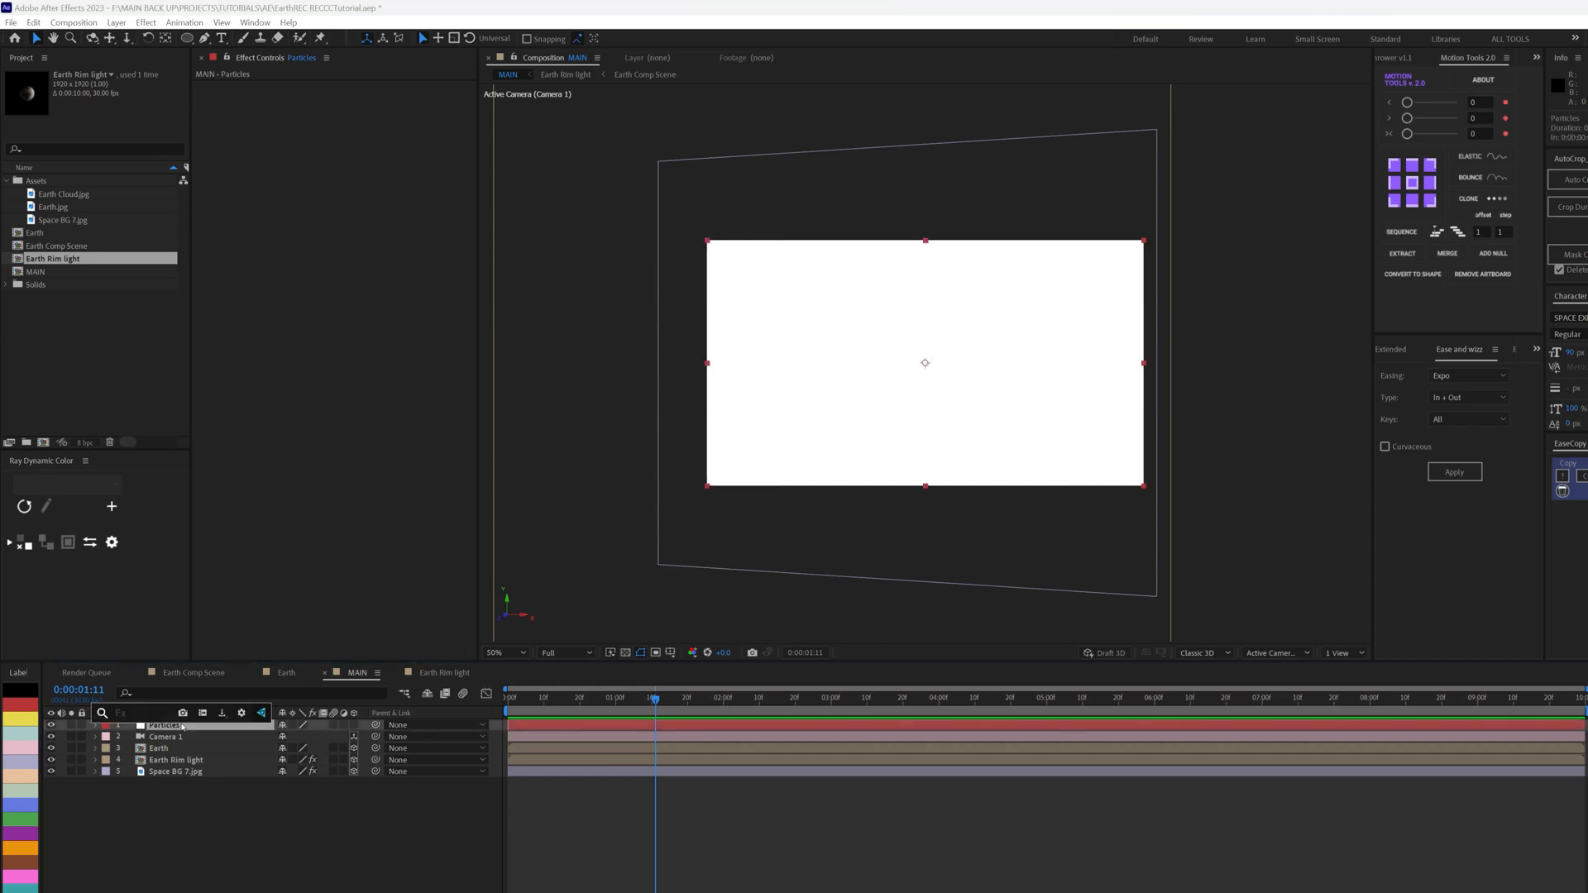
{"action": "type", "text": "part"}
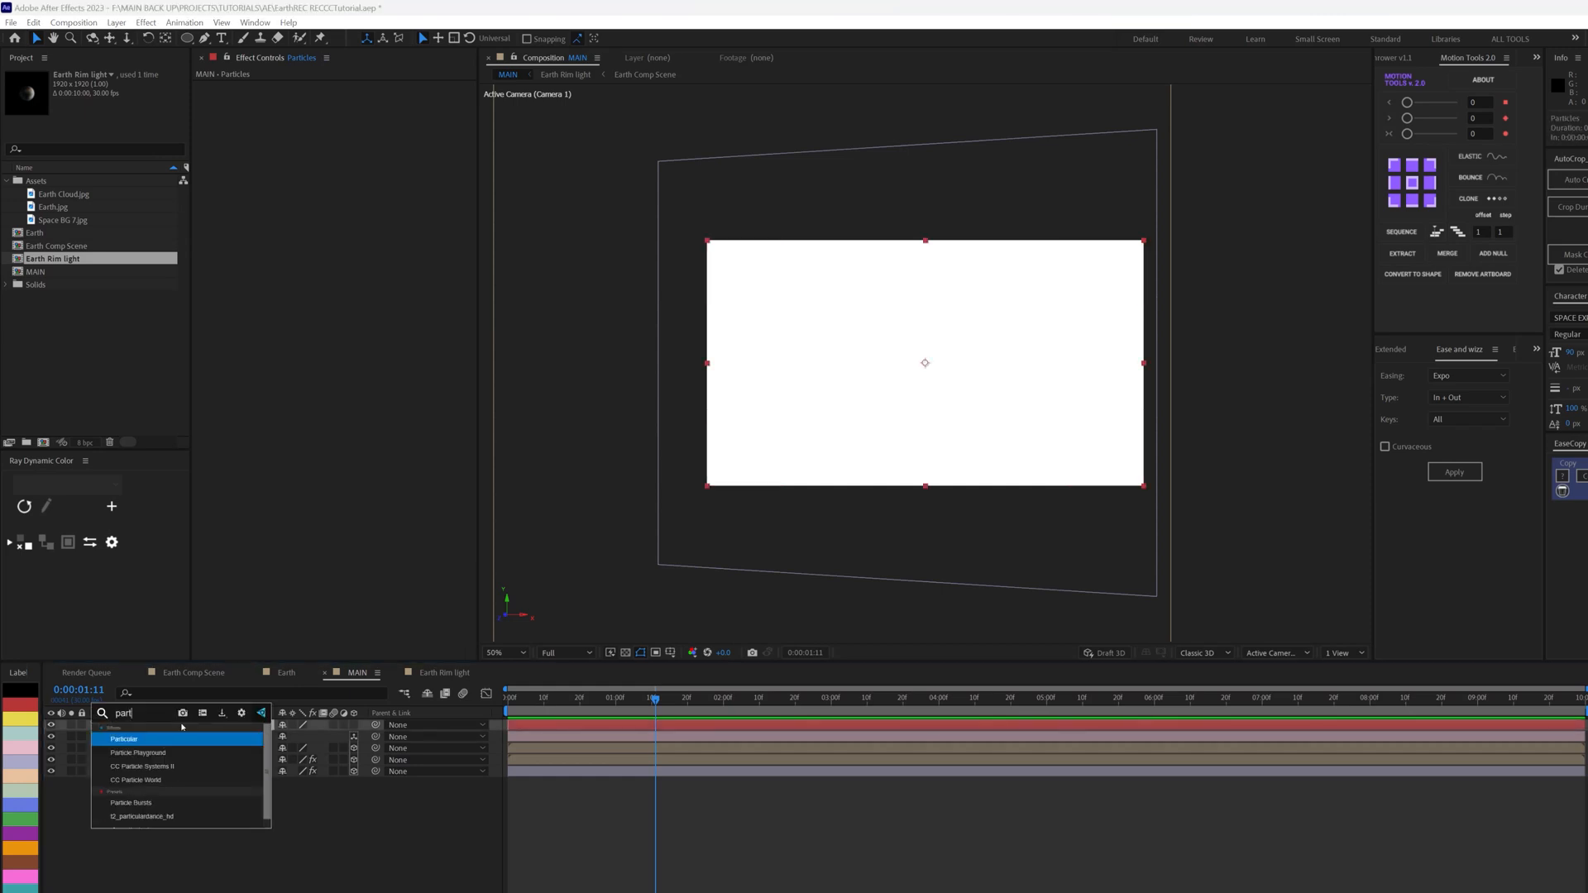
{"action": "key", "text": "Return"}
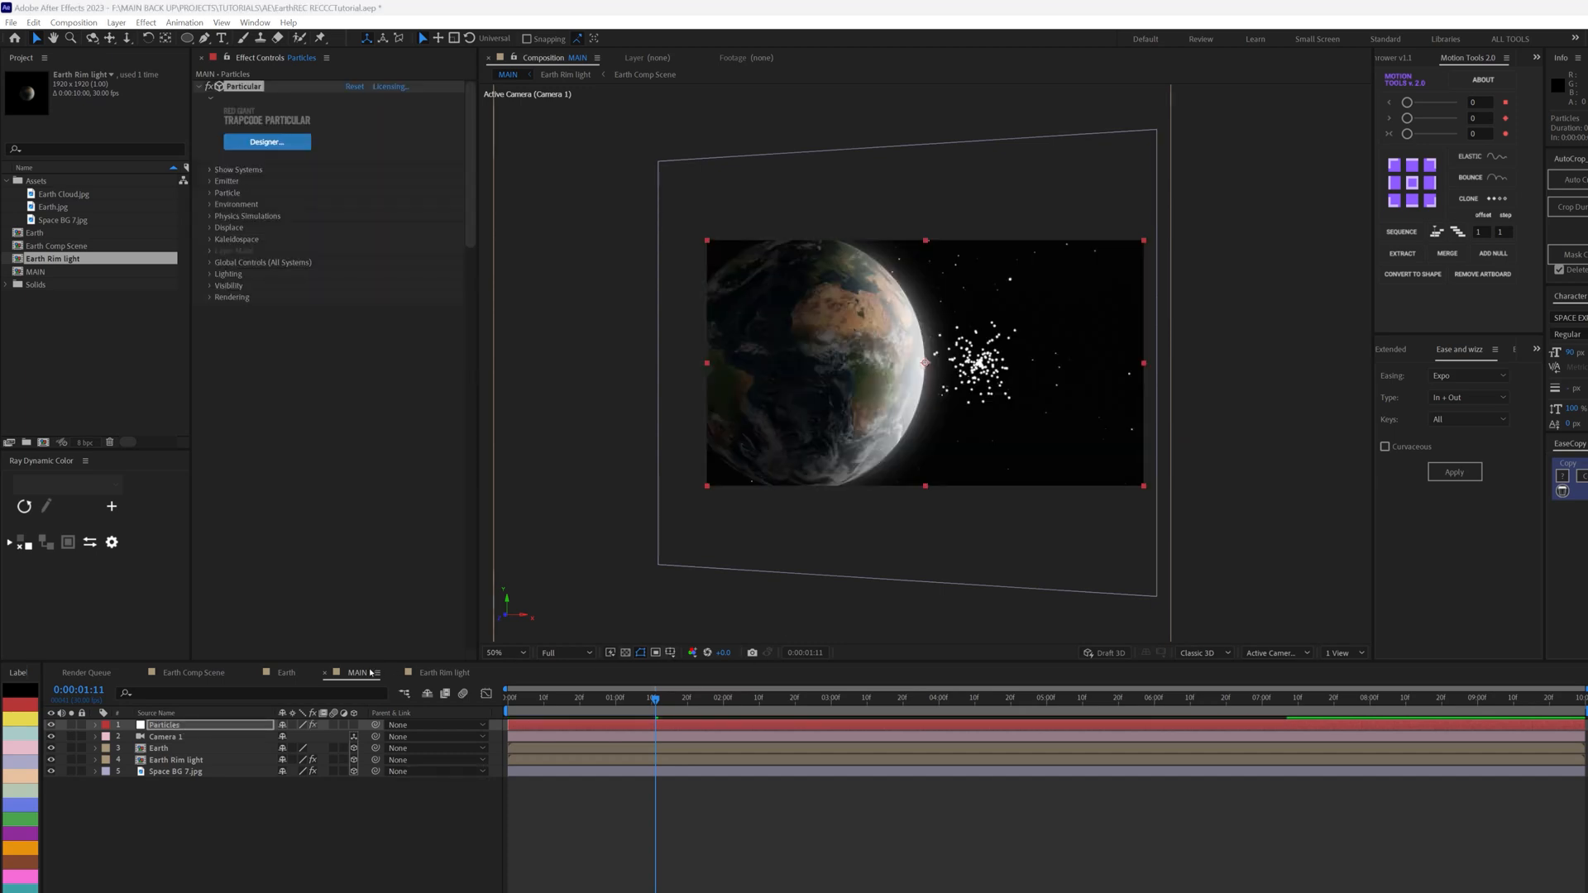
{"action": "left_click", "coordinate": [72, 724]}
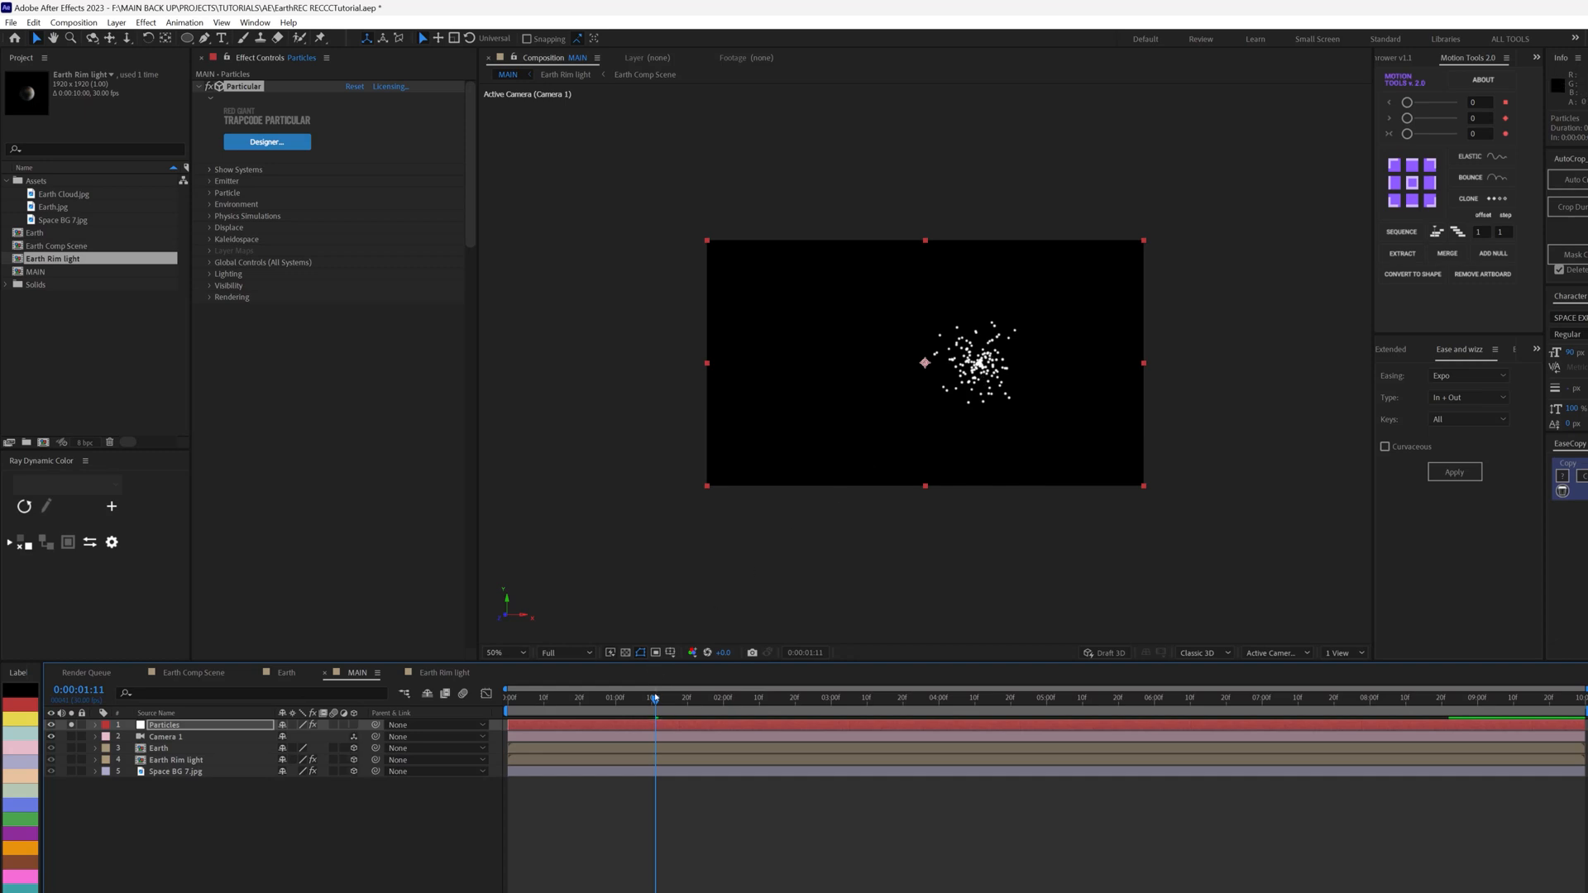
{"action": "mouse_move", "coordinate": [655, 699]}
{"action": "left_mouse_down"}
{"action": "mouse_move", "coordinate": [710, 695]}
{"action": "mouse_move", "coordinate": [680, 695]}
{"action": "left_mouse_up"}
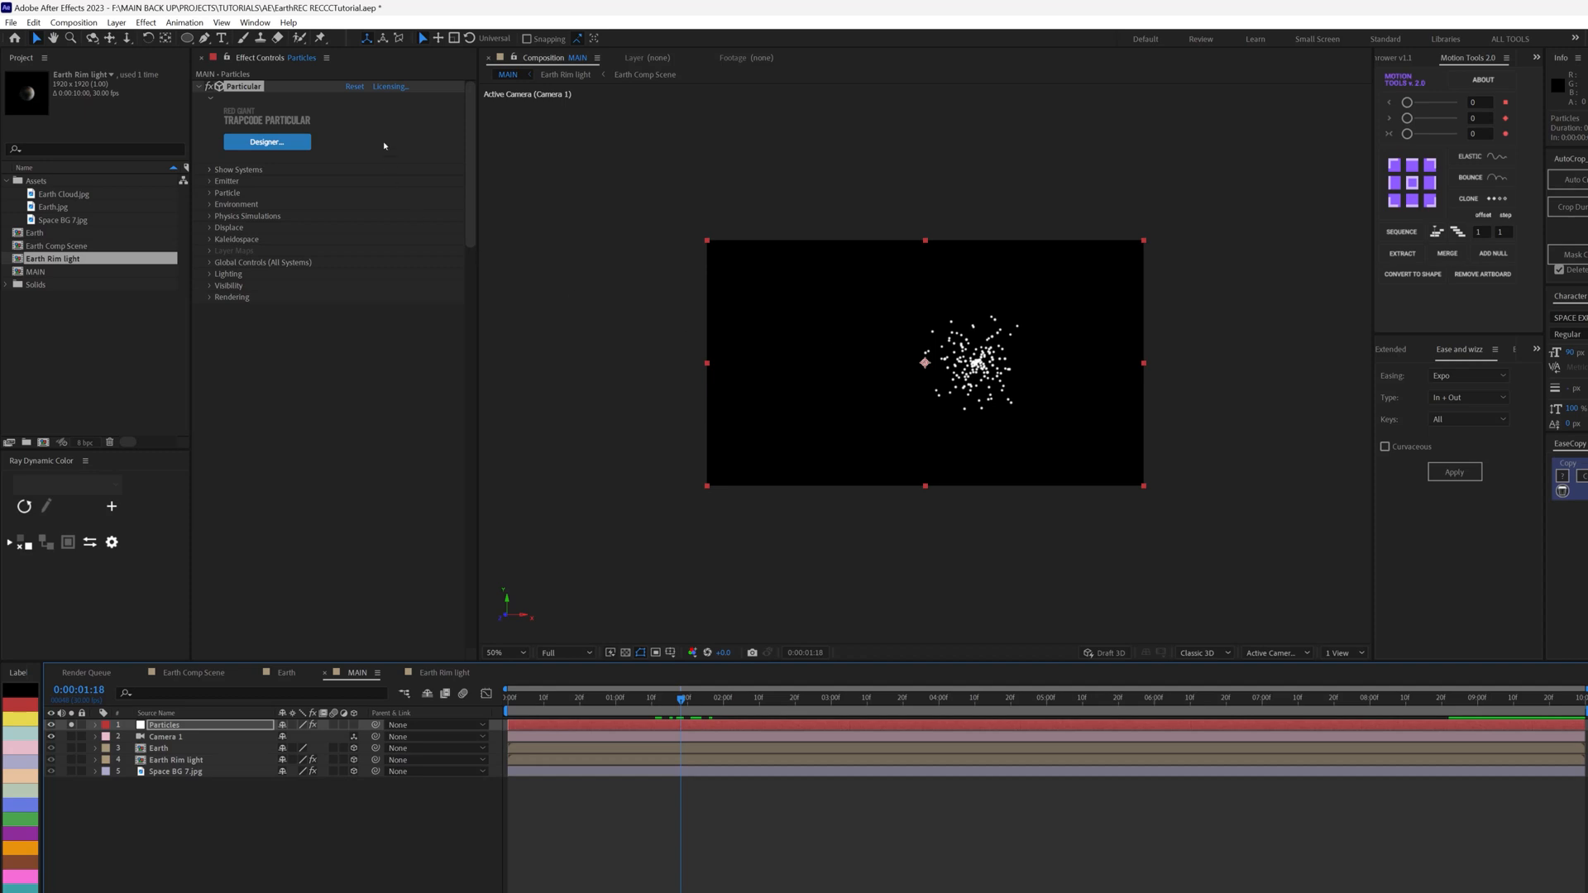
Step: Open the Trapcode Particular Designer in an enlarged window with its preset library showing
{"action": "left_click", "coordinate": [264, 142]}
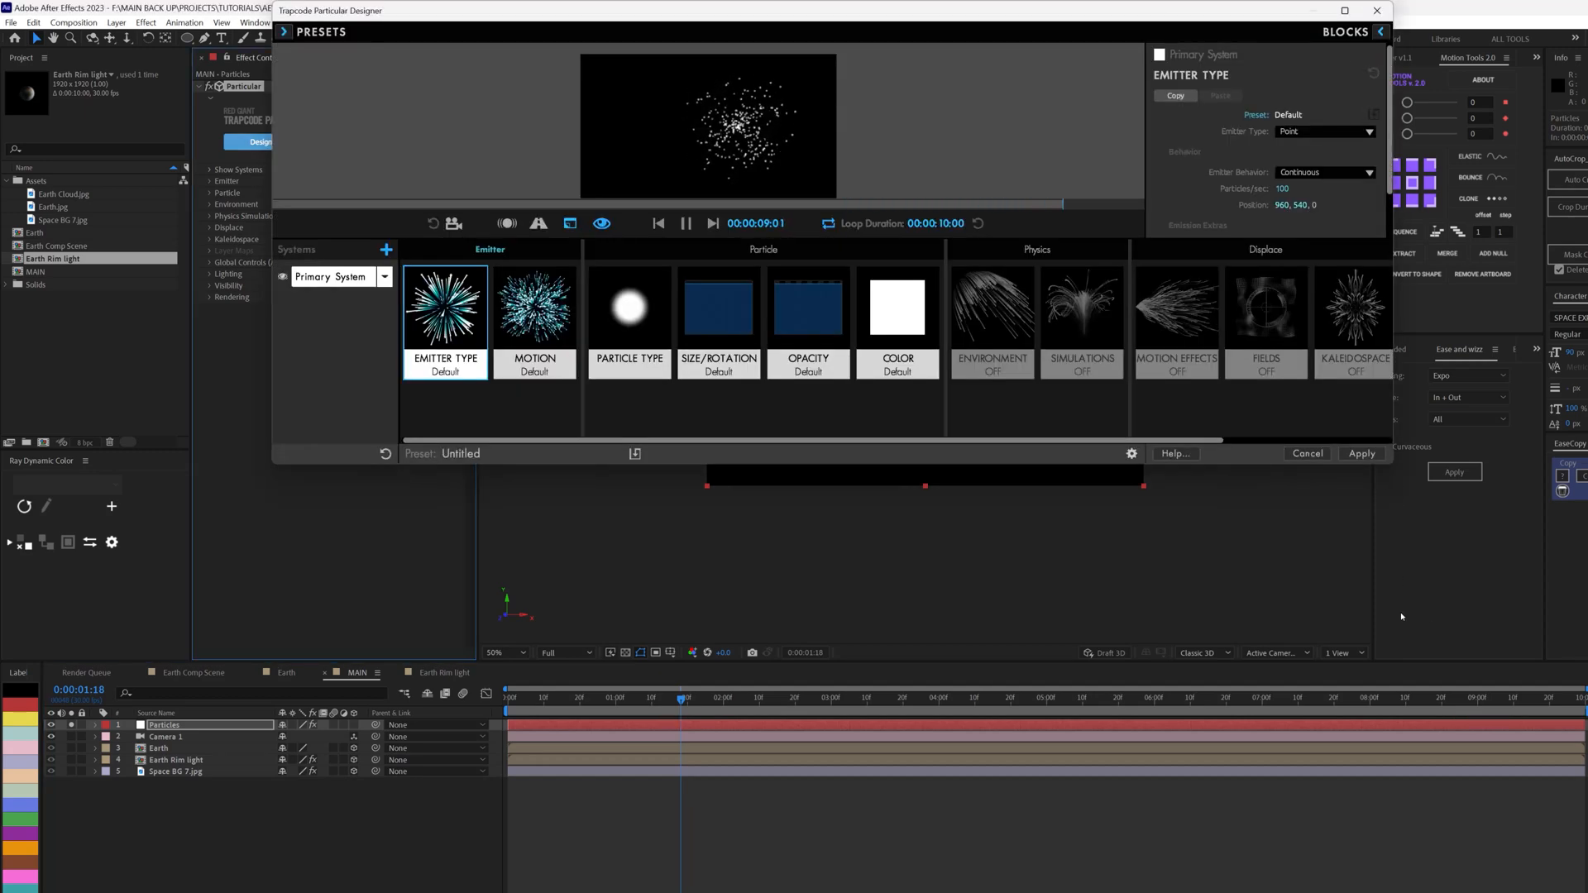
{"action": "left_click_drag", "start_coordinate": [1391, 467], "coordinate": [1404, 889]}
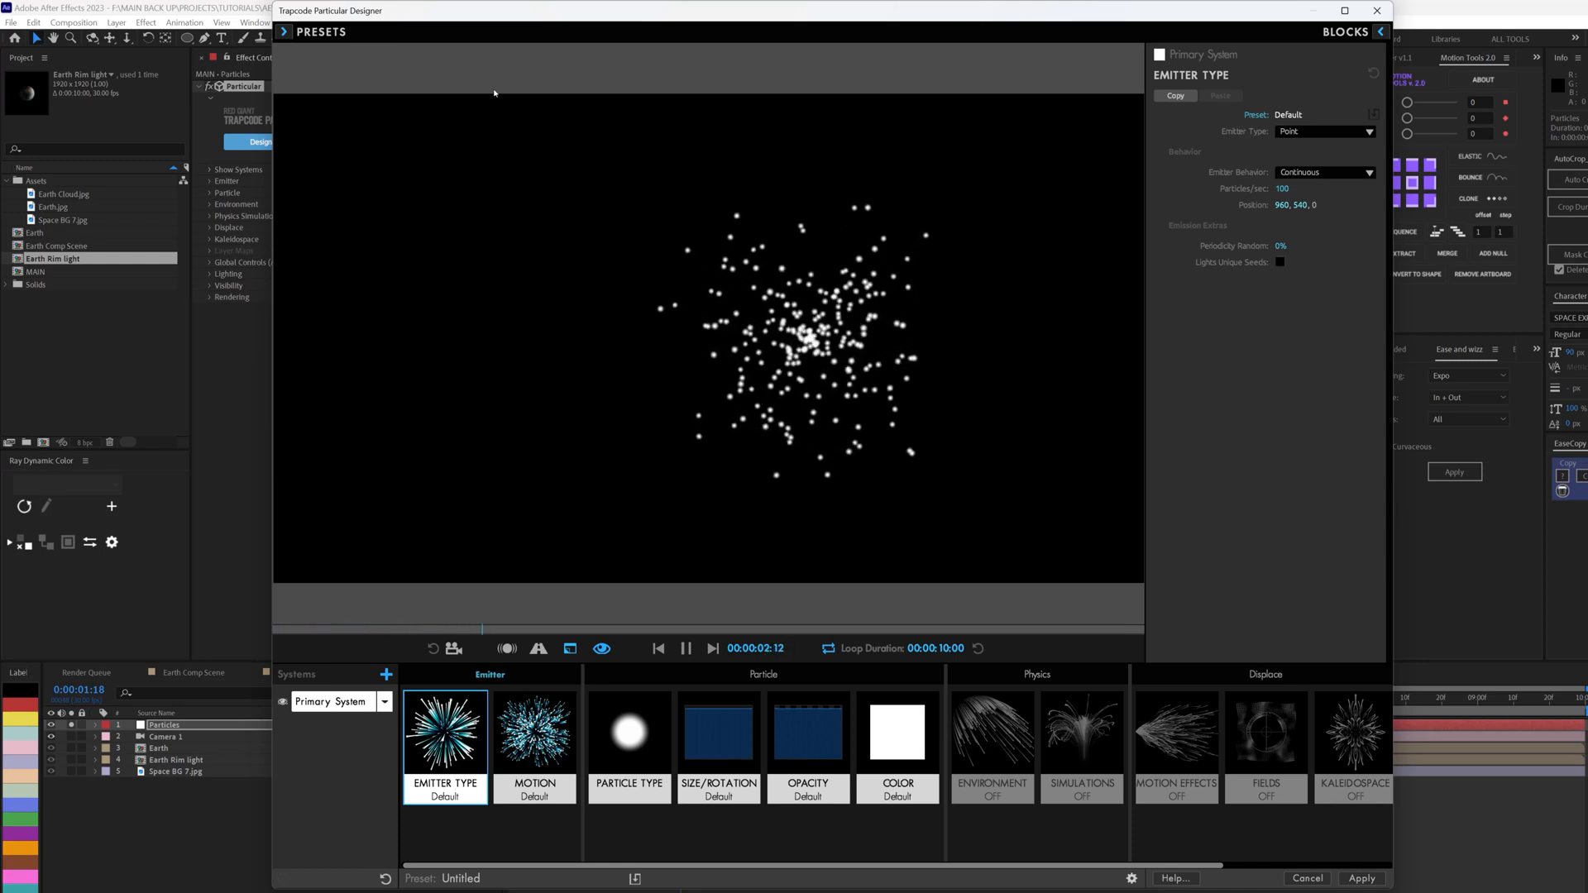
{"action": "left_click", "coordinate": [284, 31]}
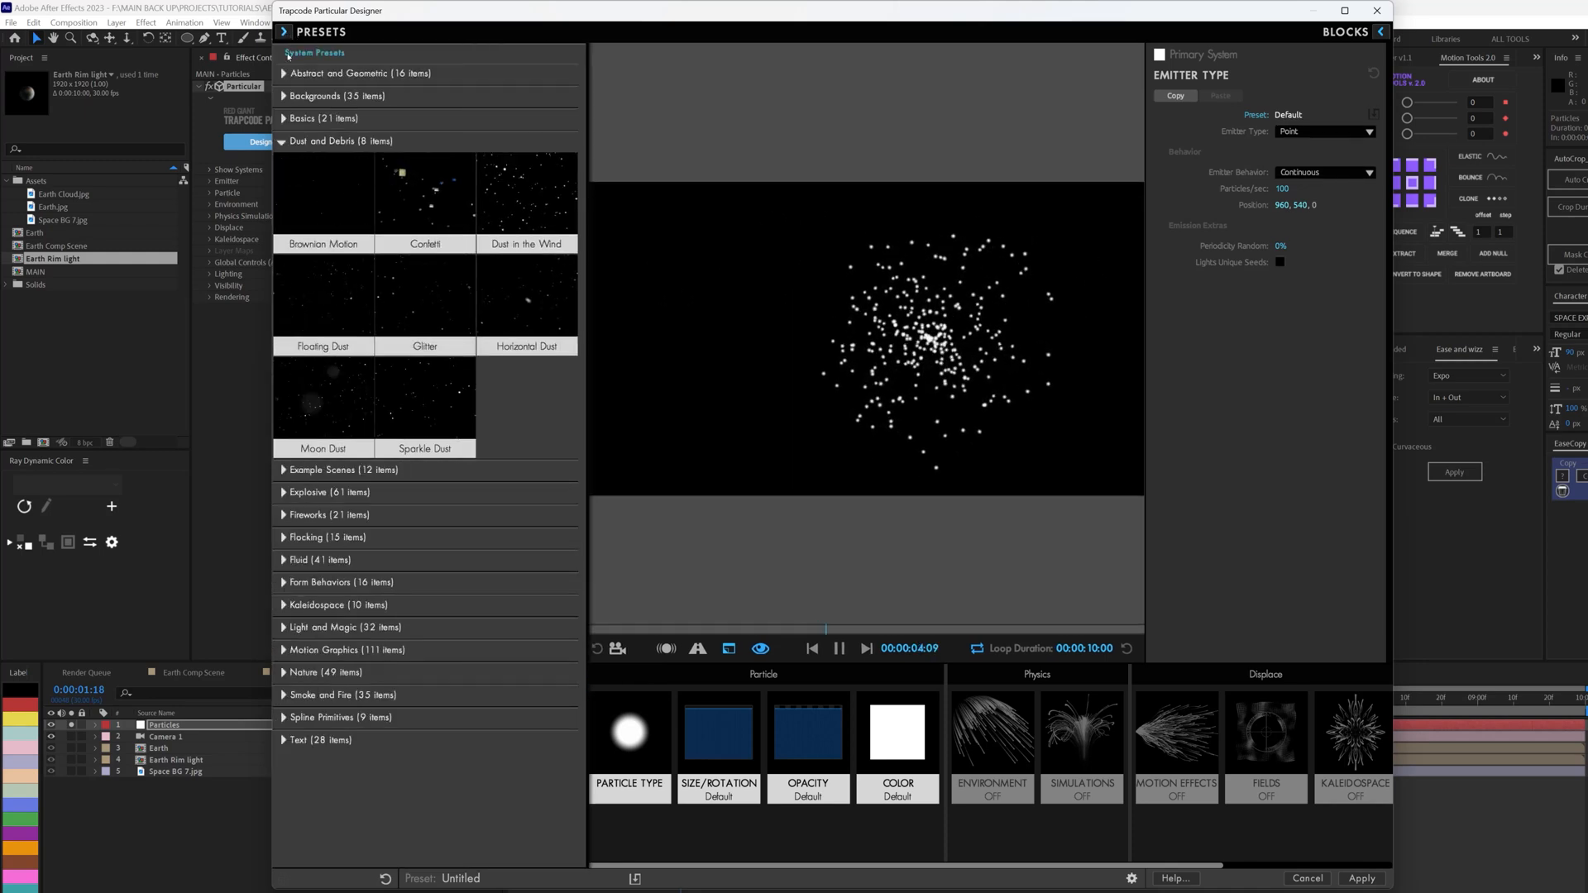
Step: Browse the system preset categories and load the Moon Dust preset from Dust and Debris
{"action": "left_click", "coordinate": [283, 142]}
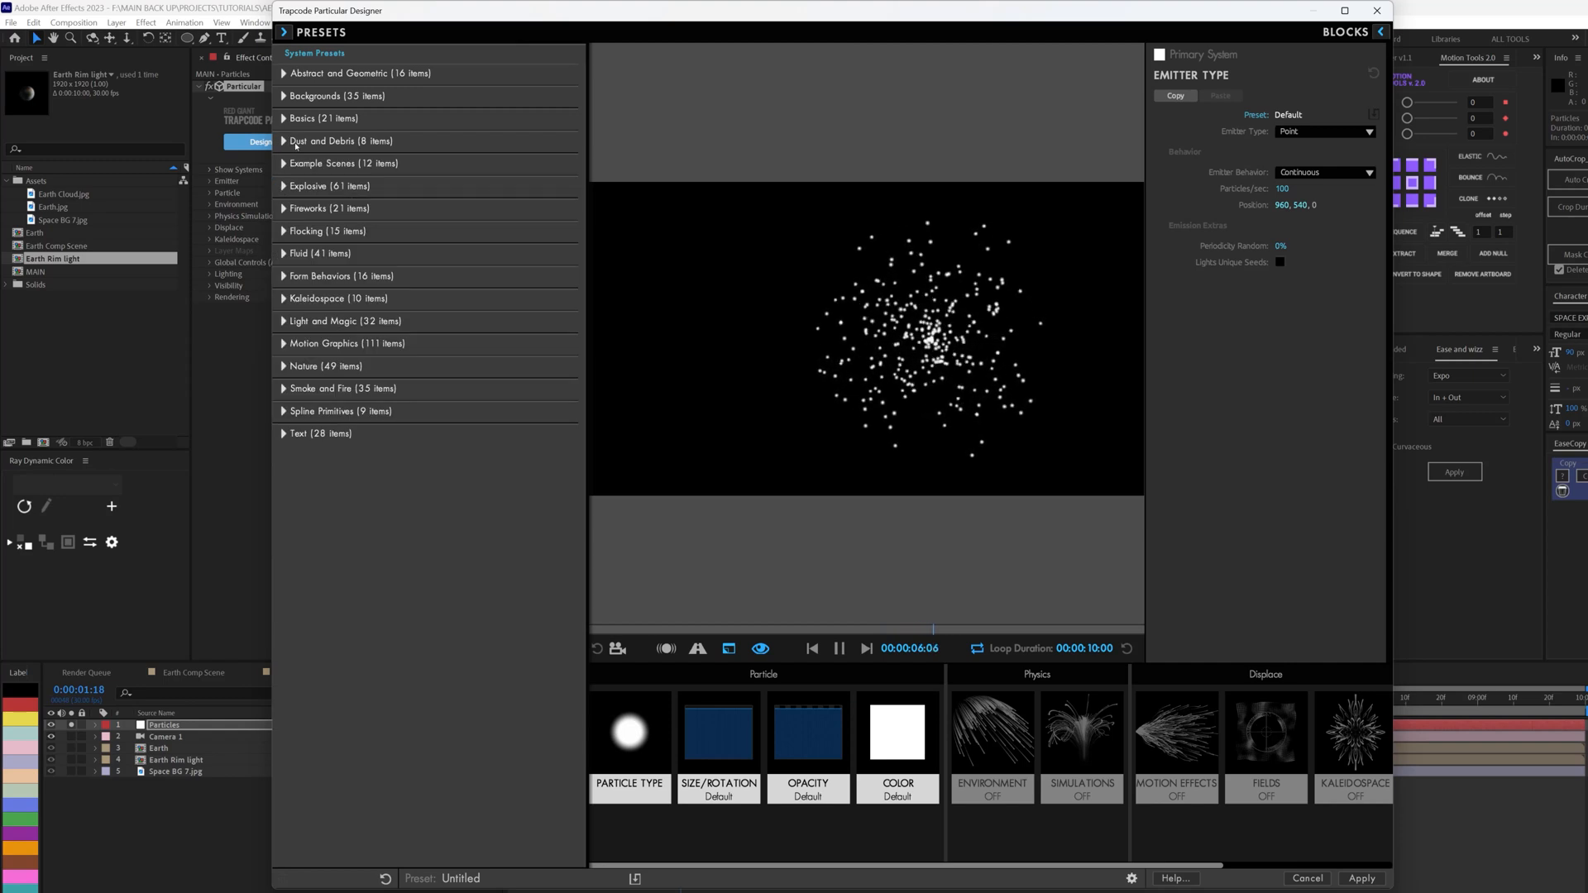
{"action": "left_click", "coordinate": [283, 74]}
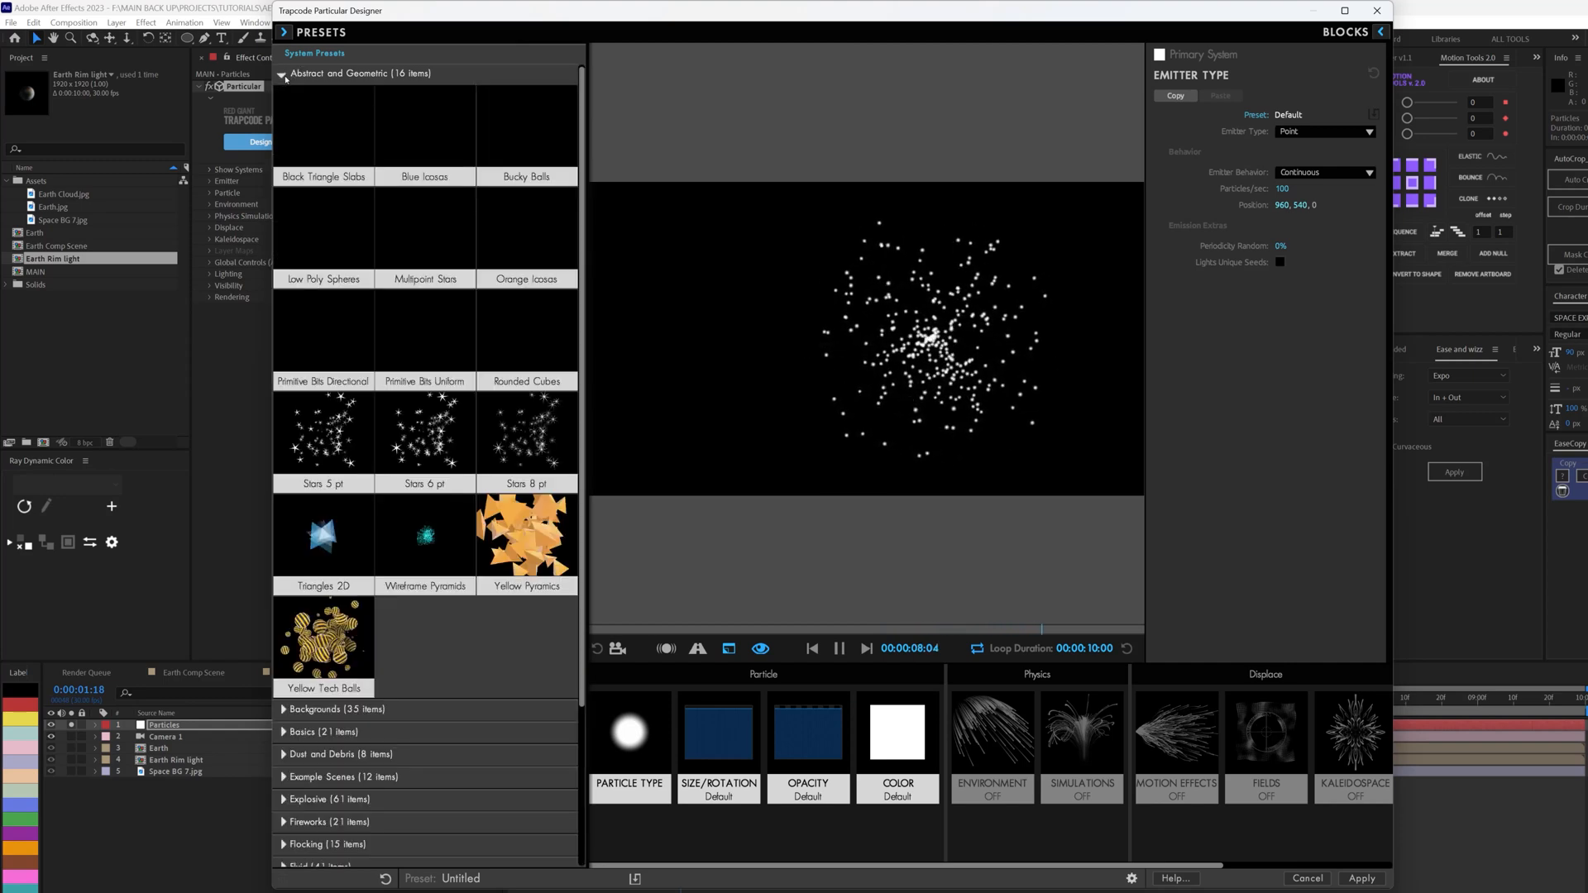
{"action": "left_click", "coordinate": [283, 74]}
{"action": "left_click", "coordinate": [283, 96]}
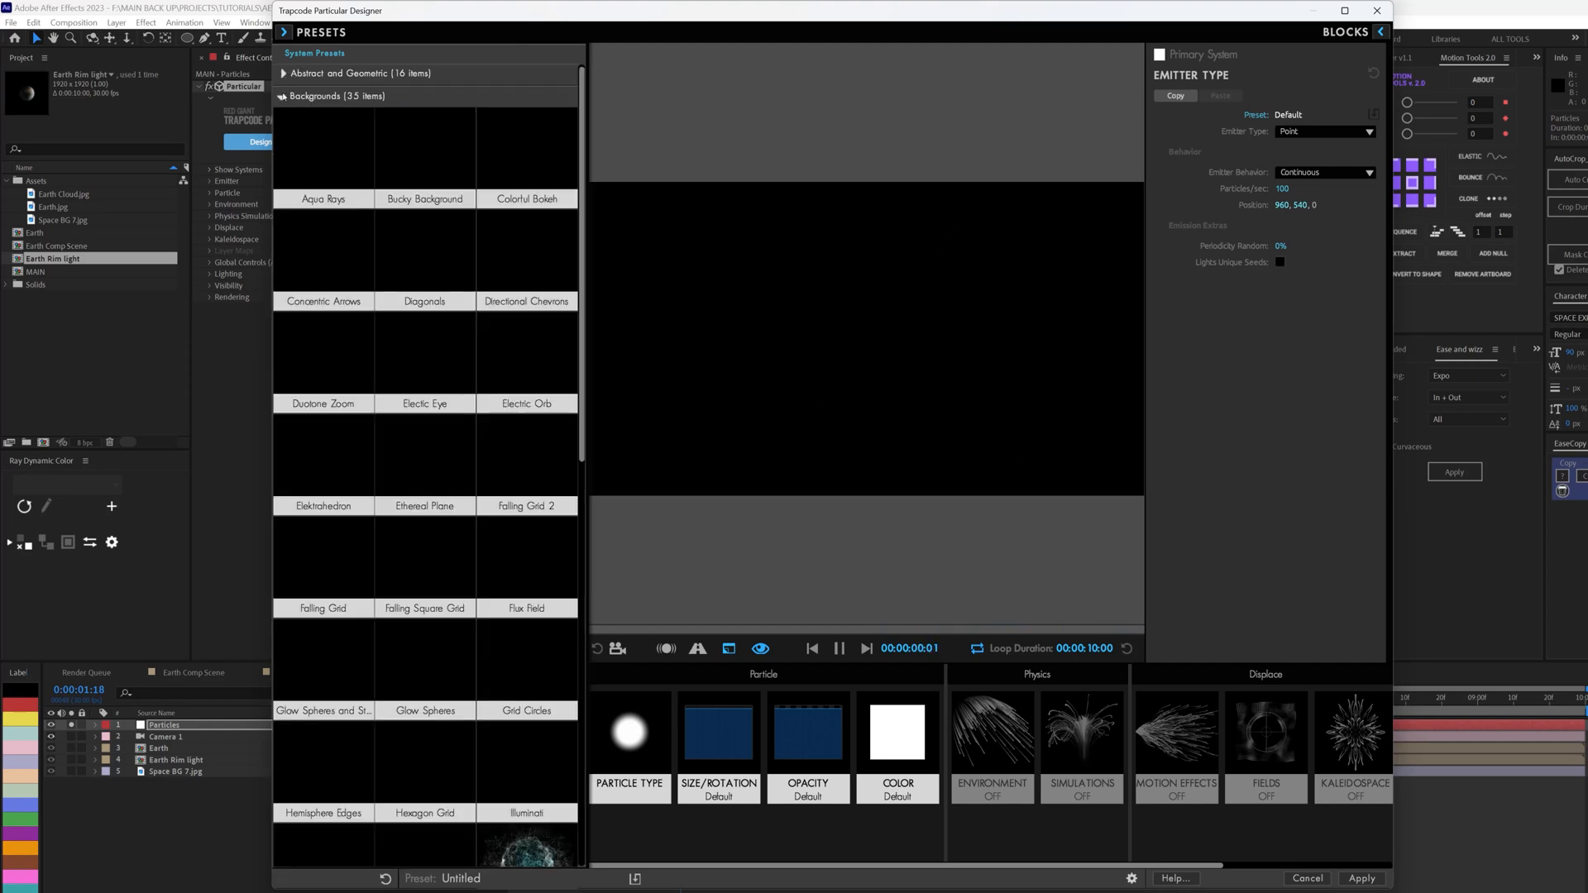
{"action": "left_click", "coordinate": [283, 96]}
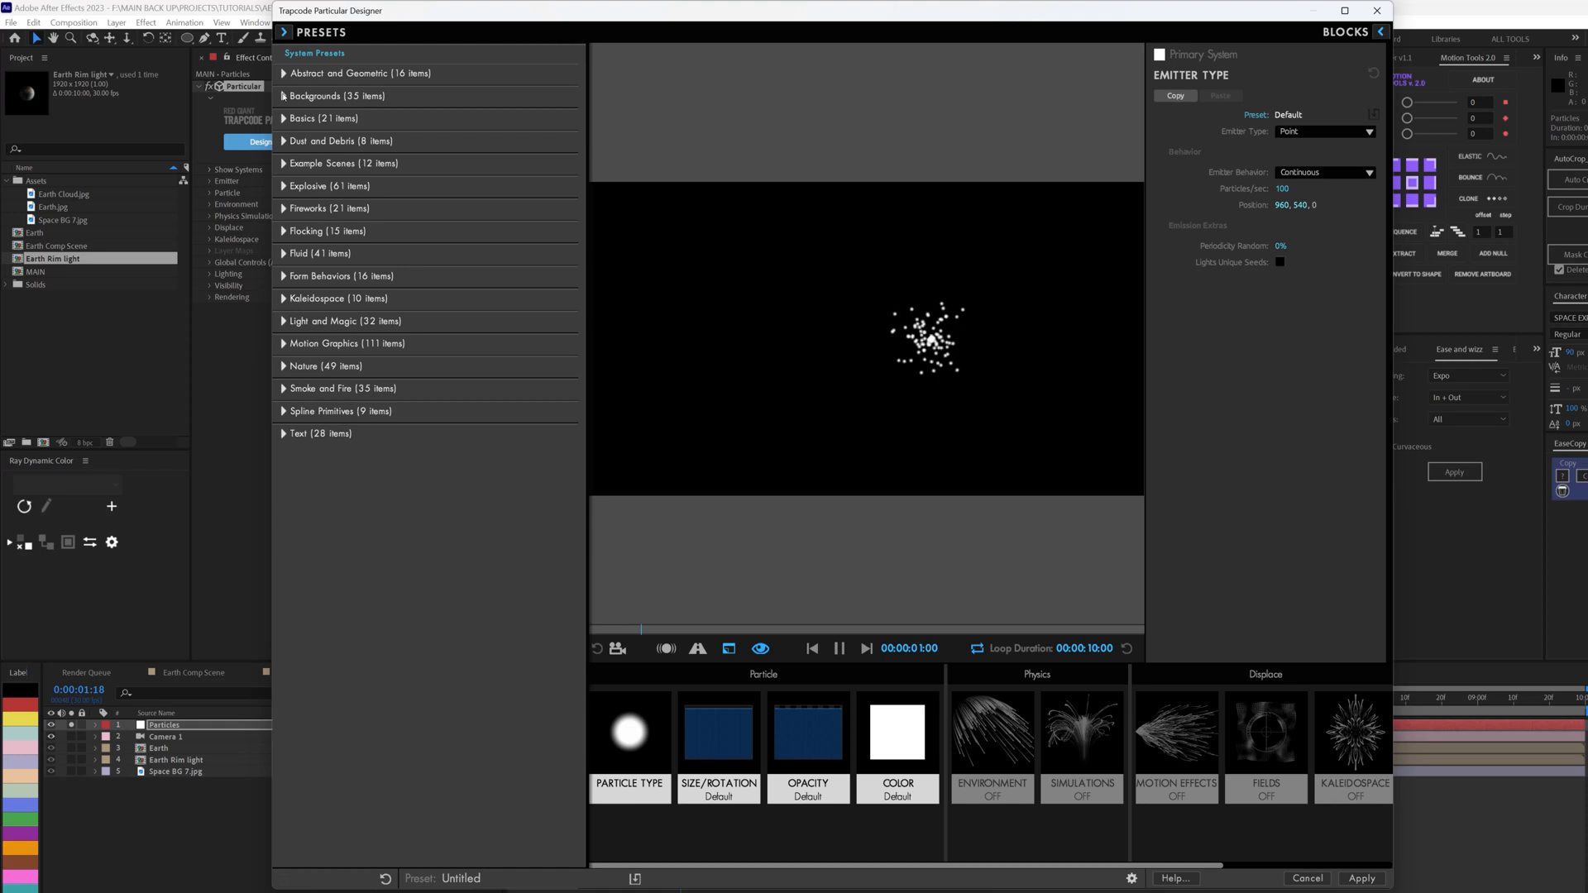
{"action": "left_click", "coordinate": [284, 232]}
{"action": "left_click", "coordinate": [314, 221]}
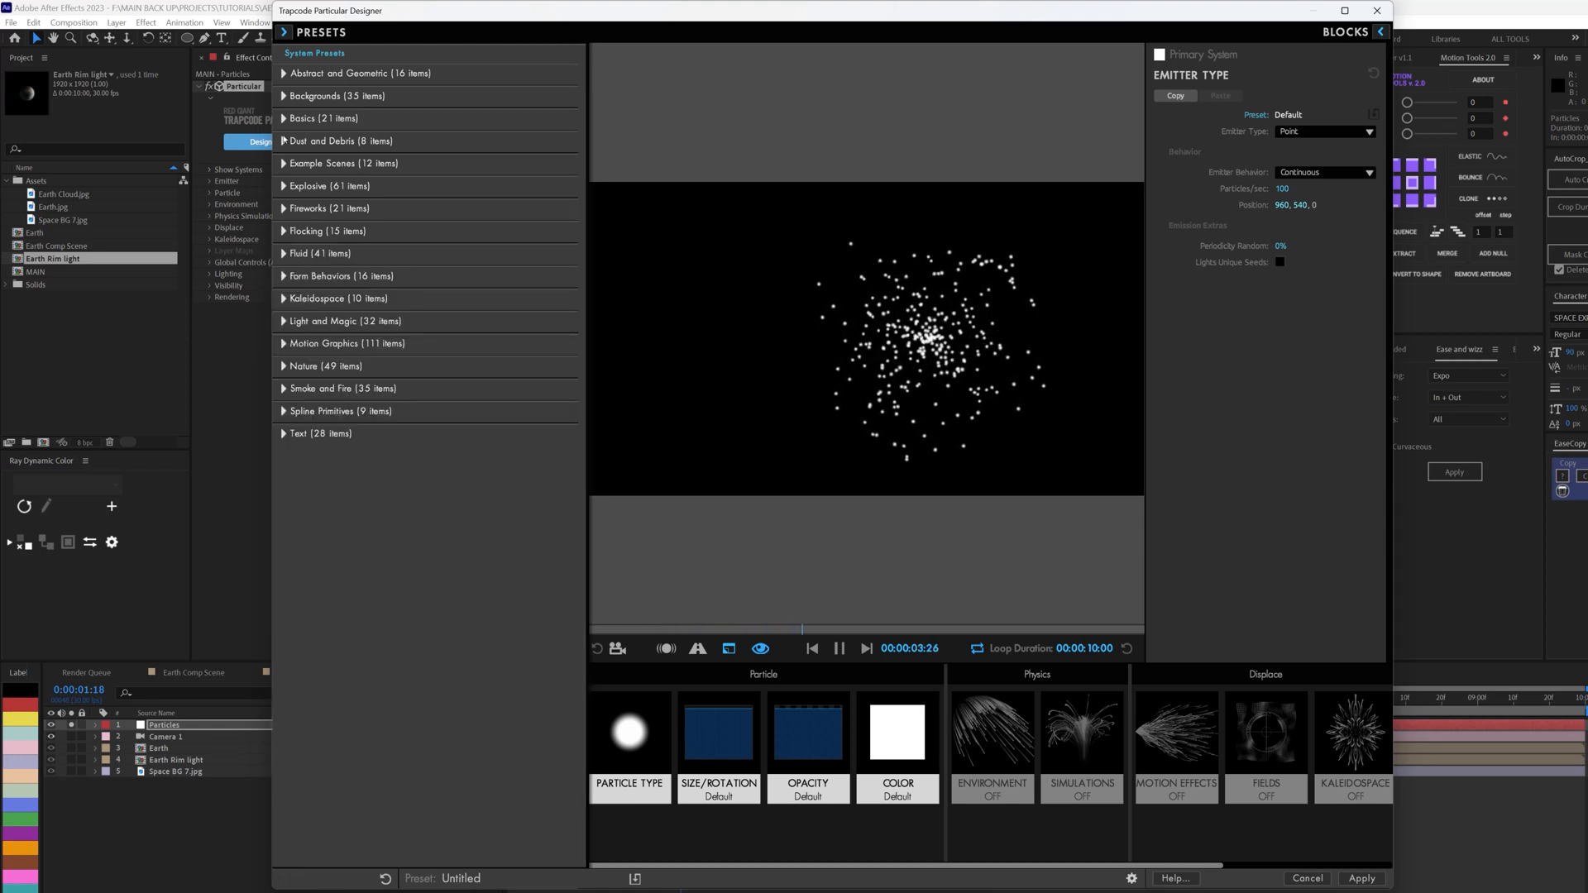
{"action": "left_click", "coordinate": [284, 142]}
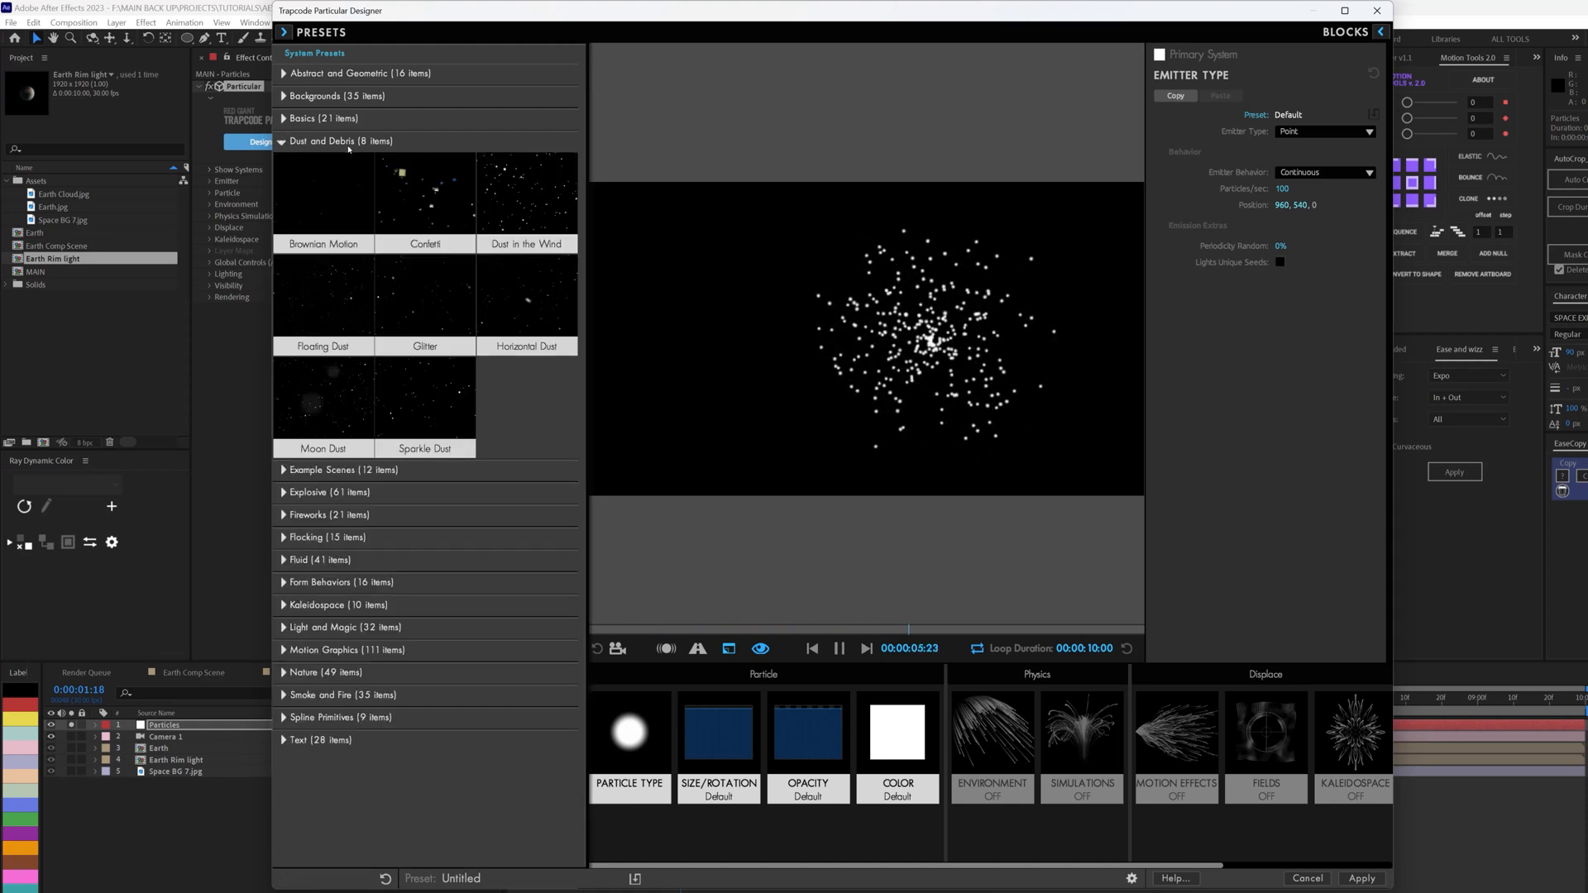
{"action": "left_click", "coordinate": [337, 398]}
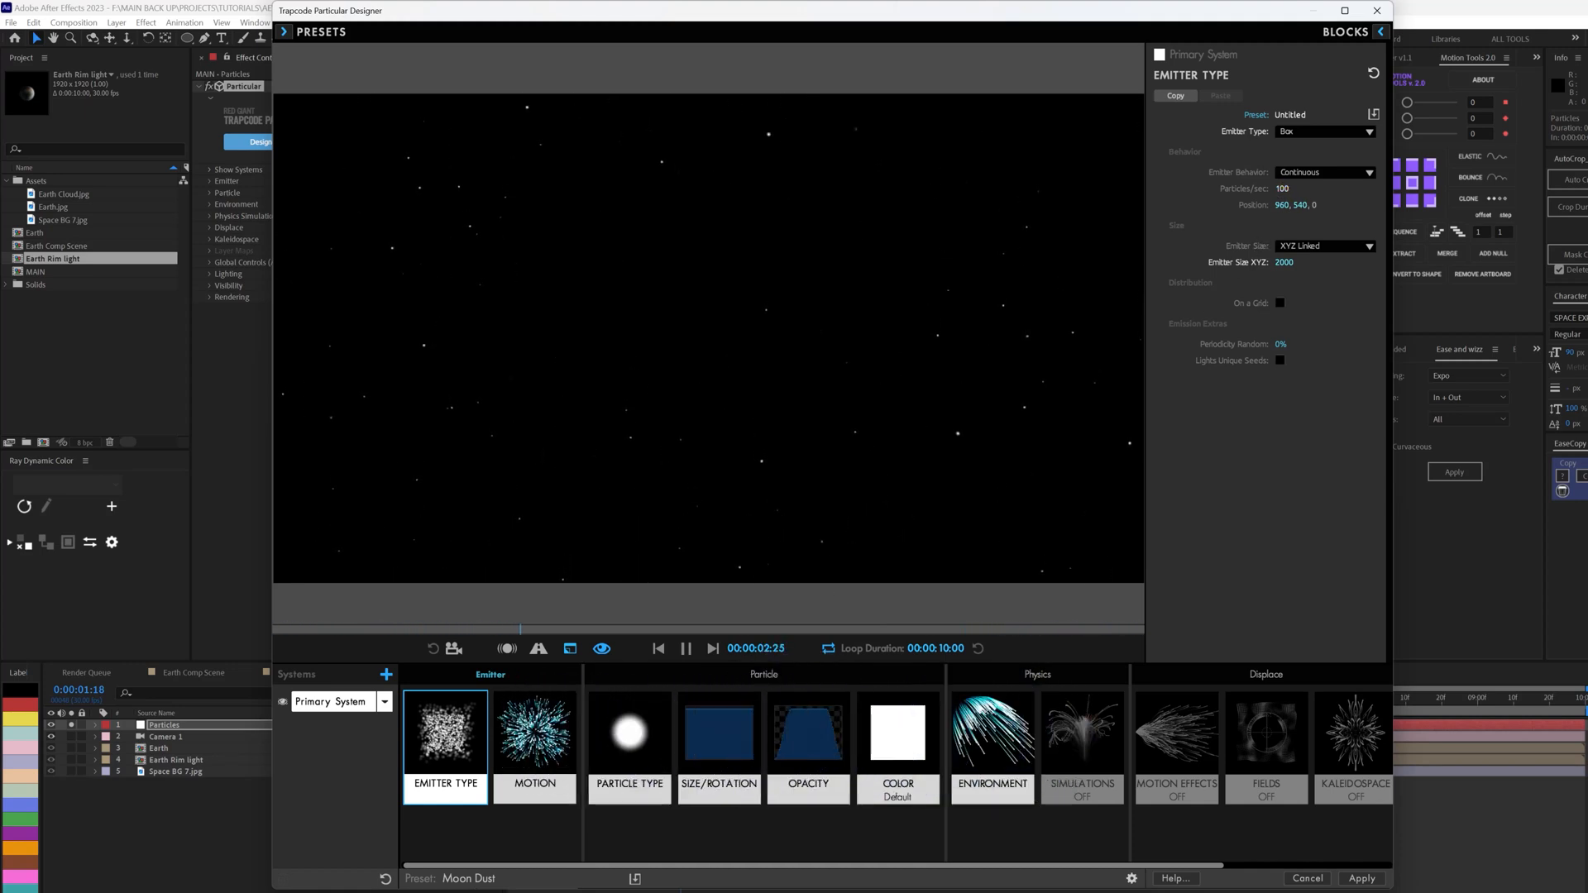
Step: Set the emitter's particles per second to 25
{"action": "left_click_drag", "start_coordinate": [1280, 188], "coordinate": [1209, 189]}
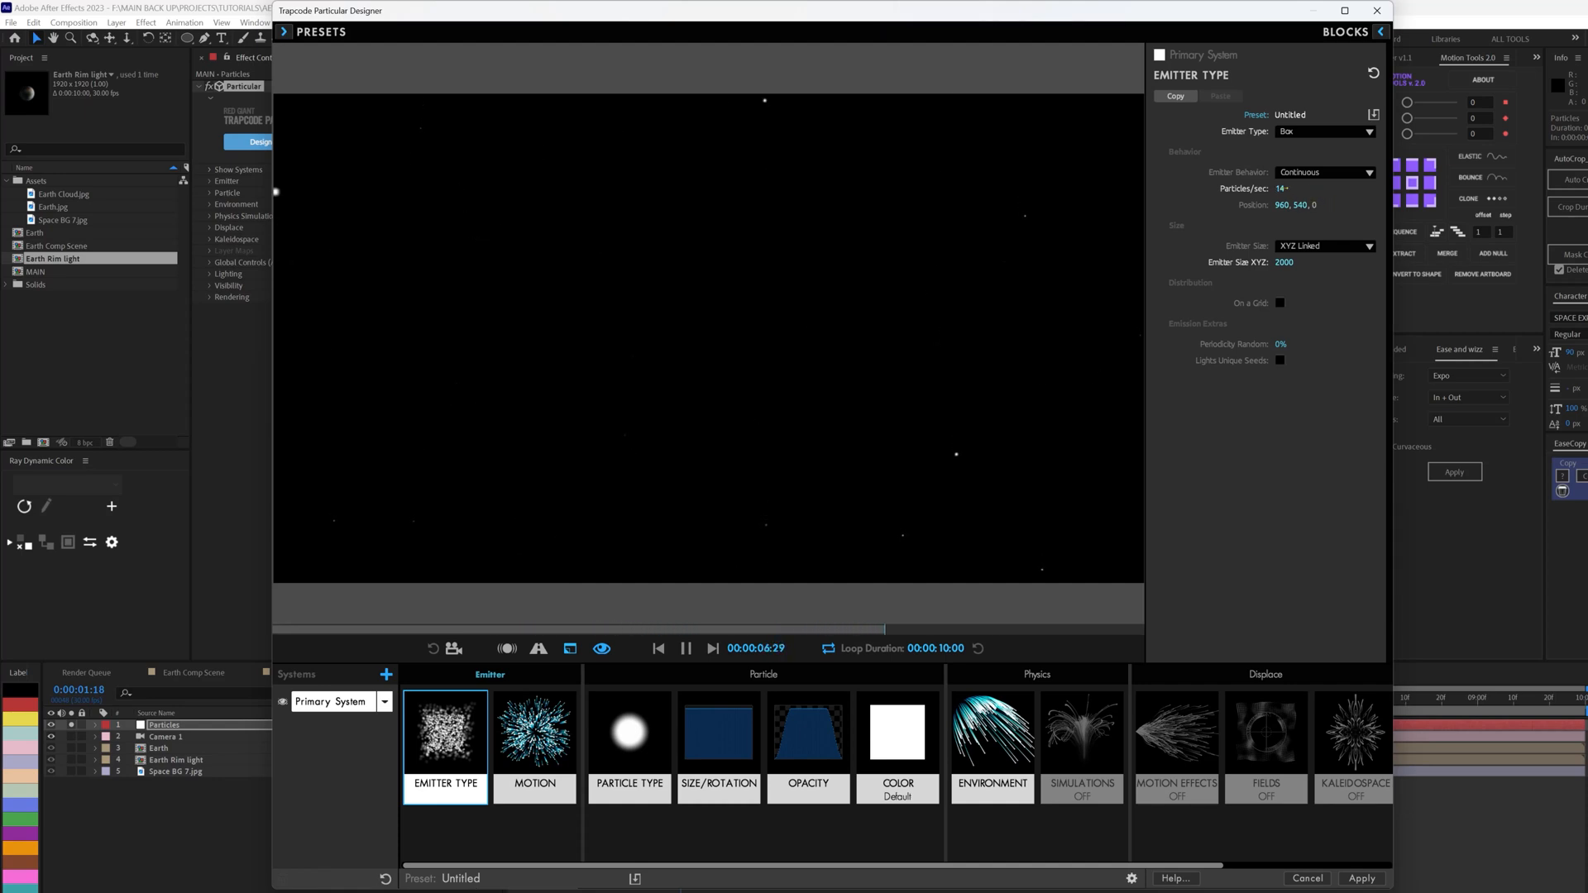
{"action": "left_click", "coordinate": [1283, 189]}
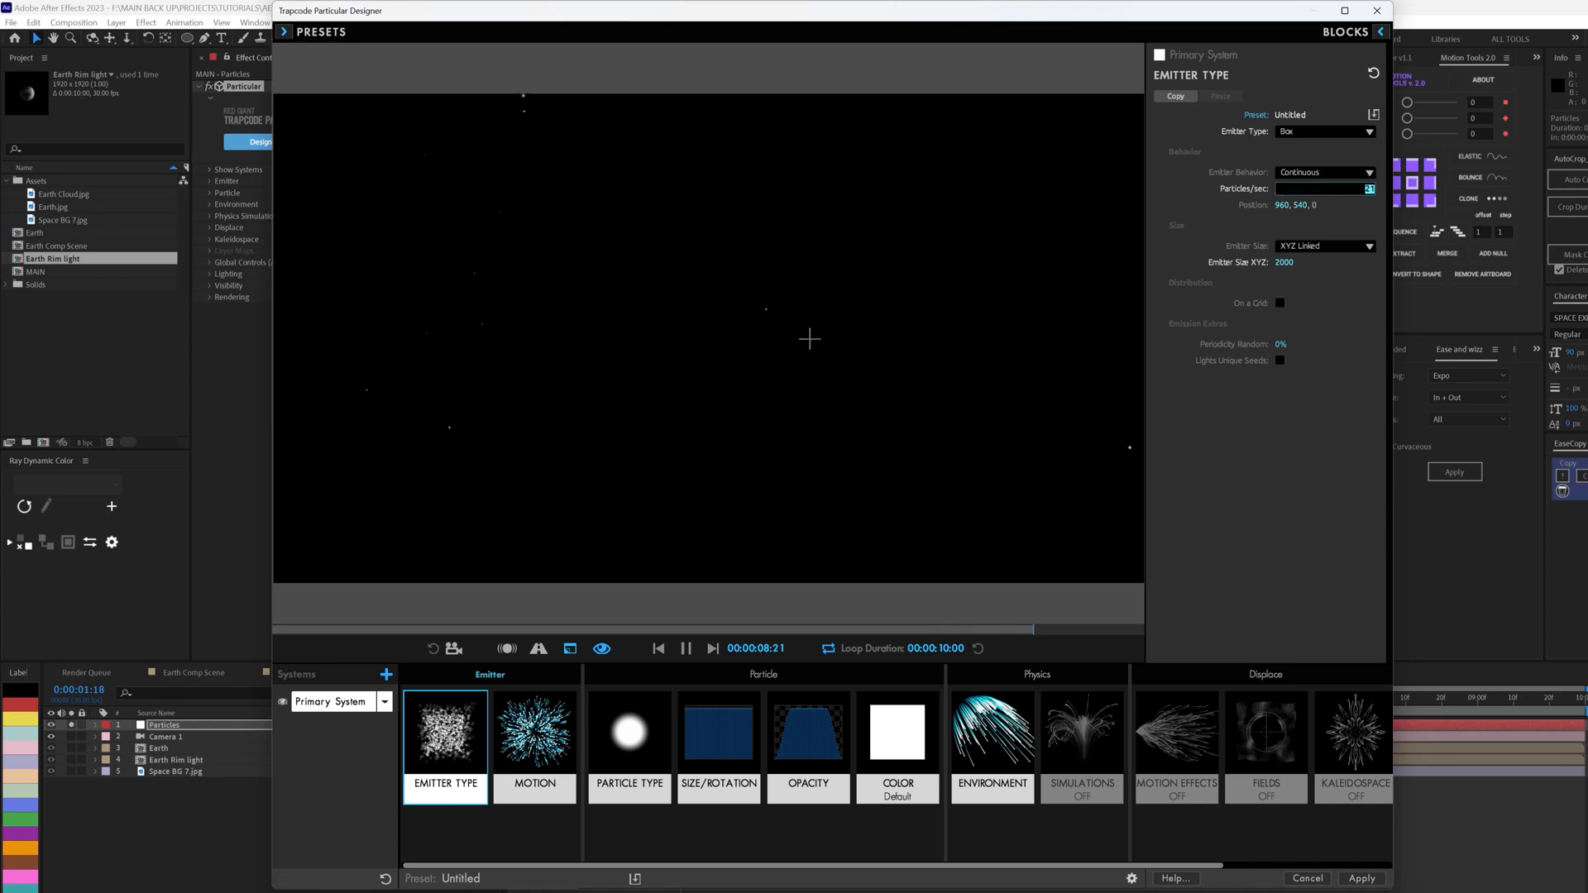
{"action": "type", "text": "25"}
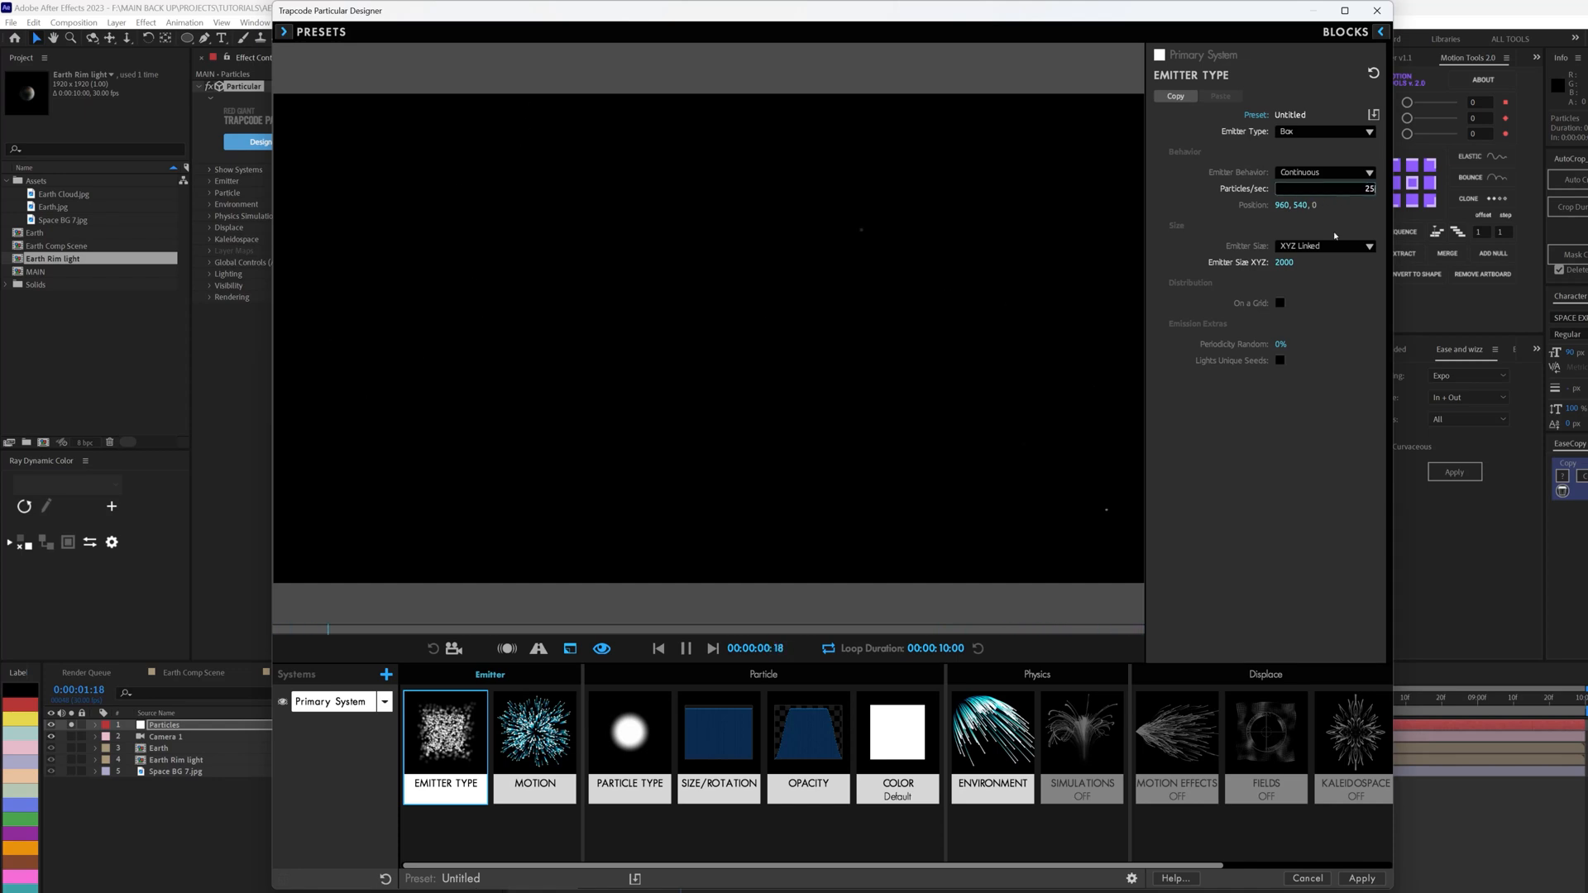
{"action": "key", "text": "Return"}
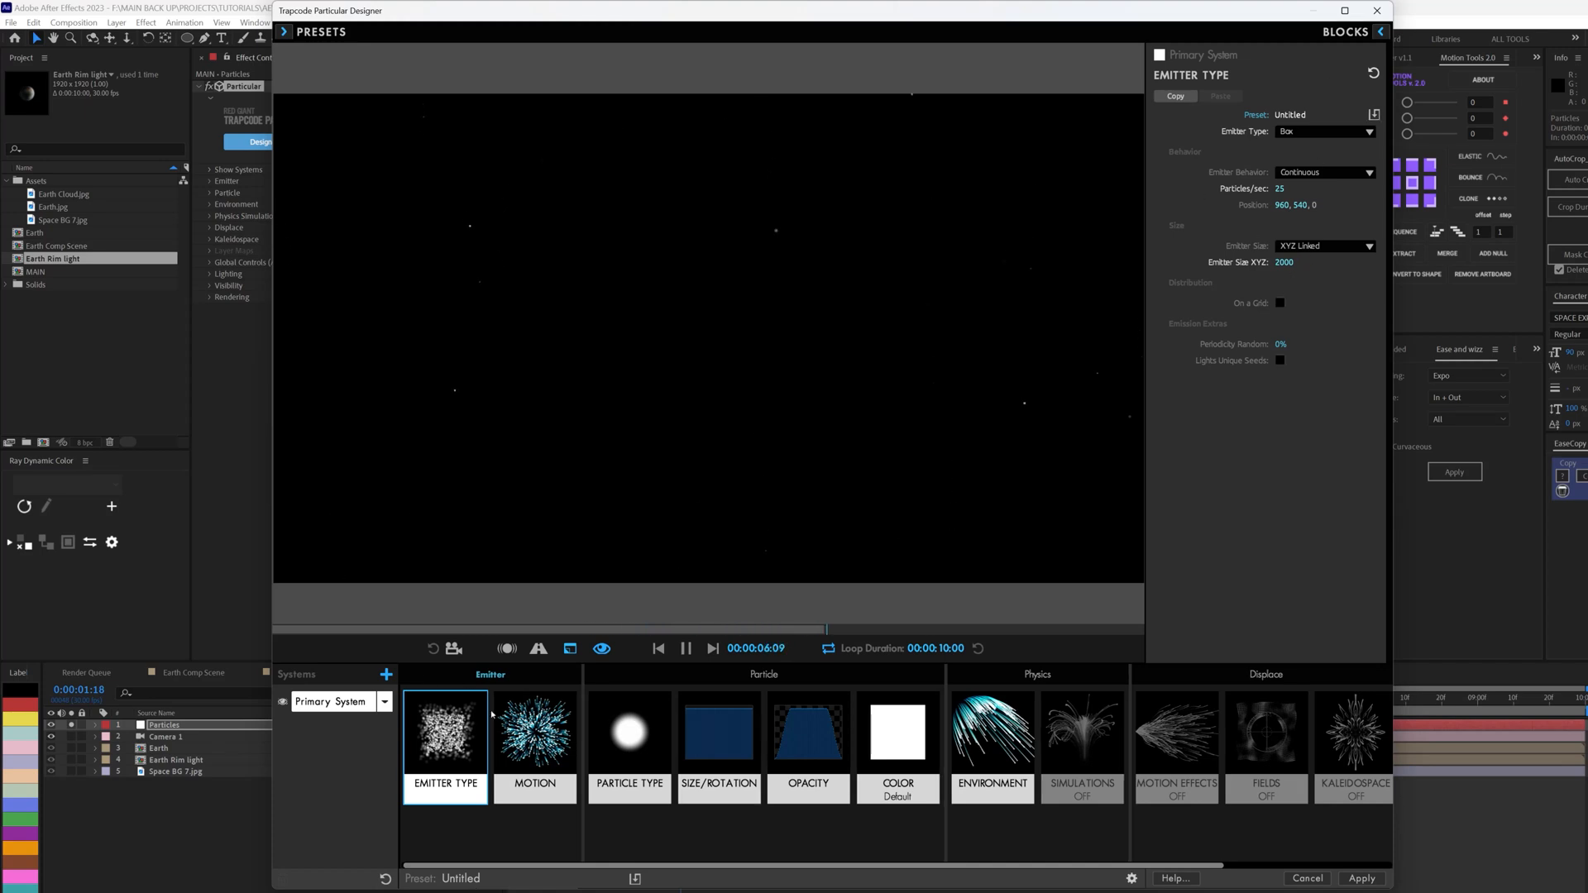
Step: Set the particle's air resistance to 25 and its mass to 0.1 in the Particle Type settings
{"action": "left_click", "coordinate": [535, 736]}
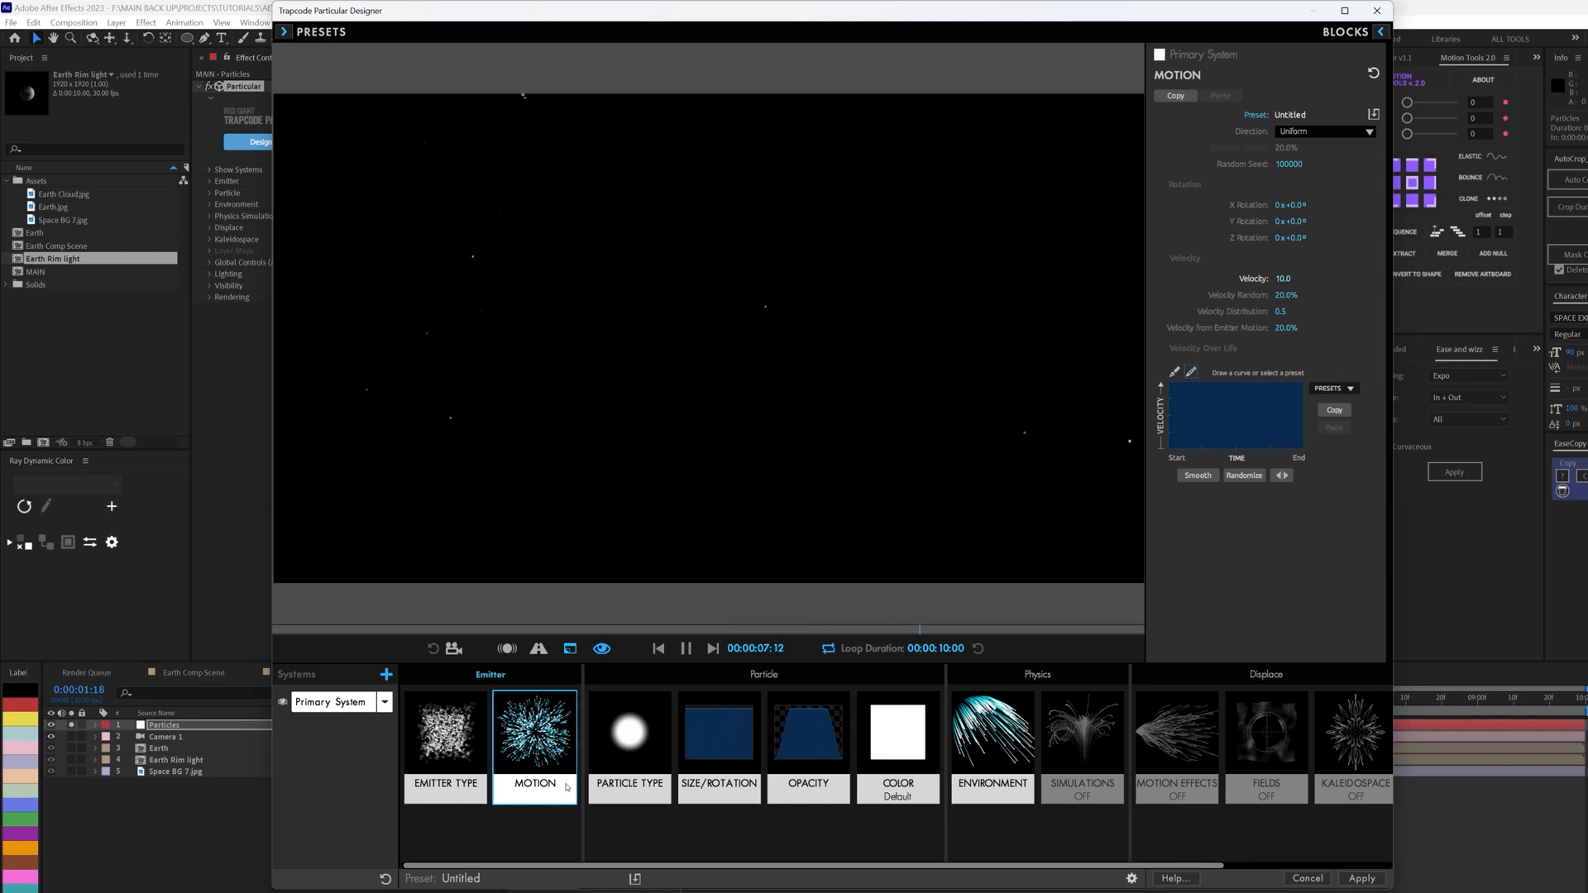
{"action": "left_click", "coordinate": [631, 735]}
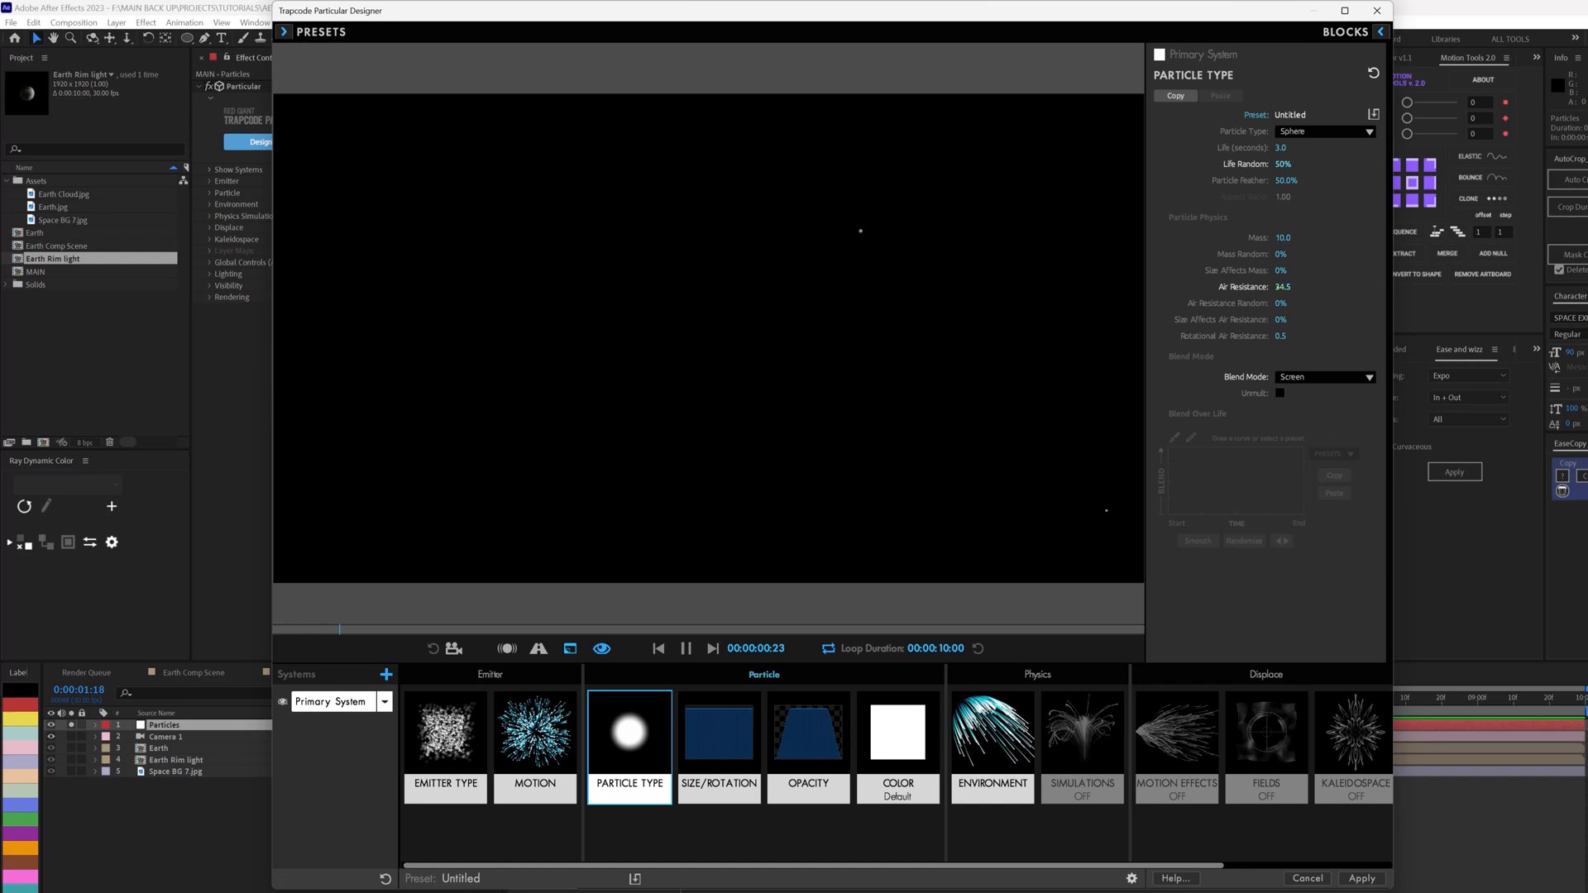
{"action": "left_click", "coordinate": [1278, 287]}
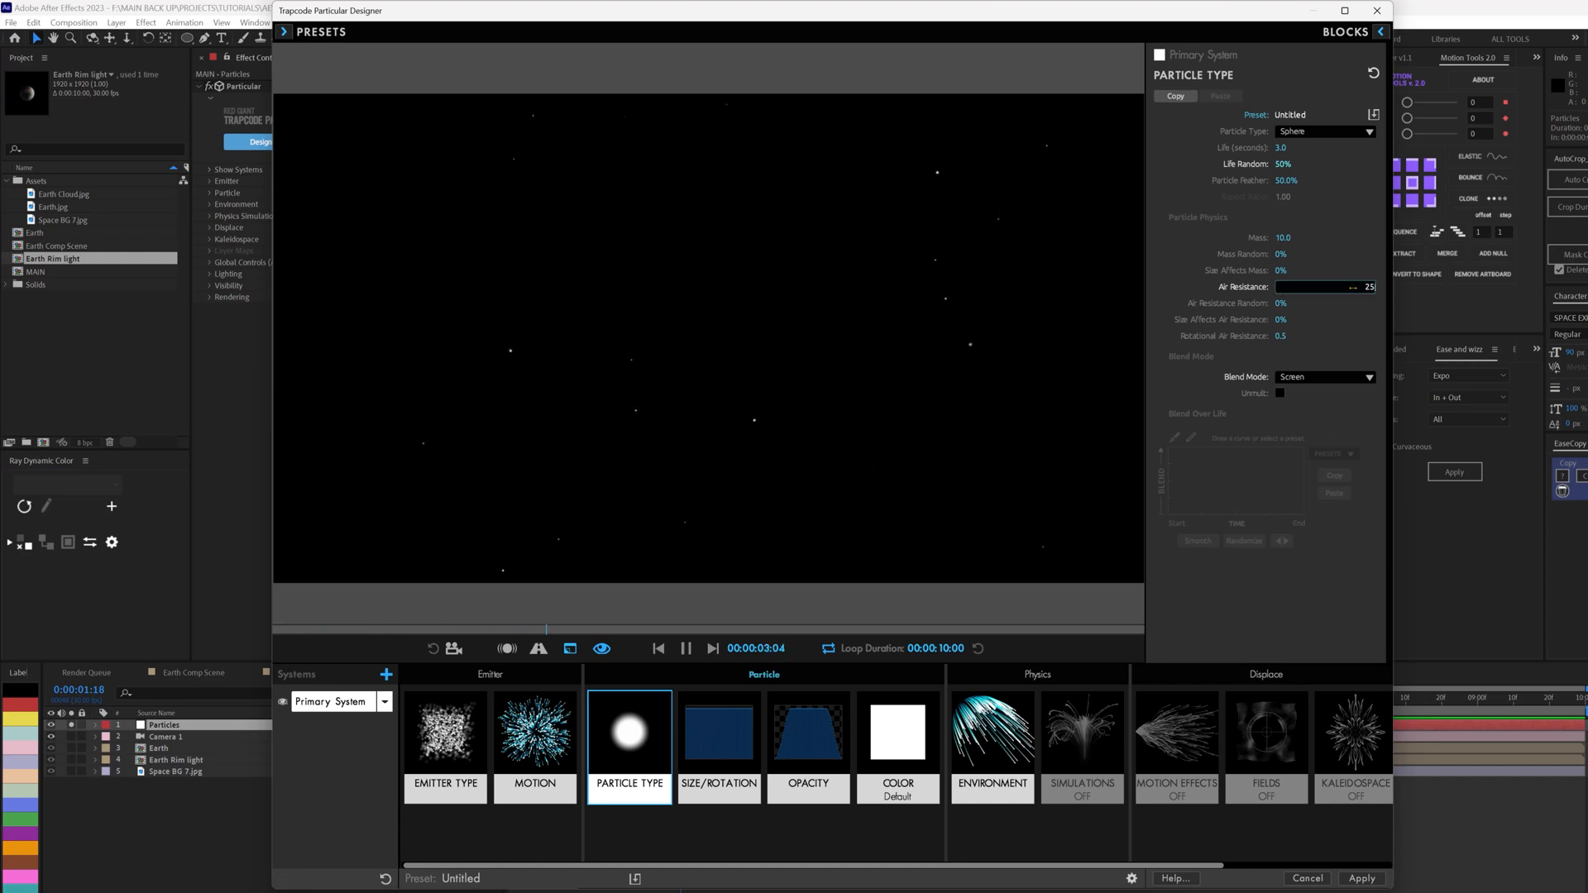
{"action": "left_click", "coordinate": [1337, 240]}
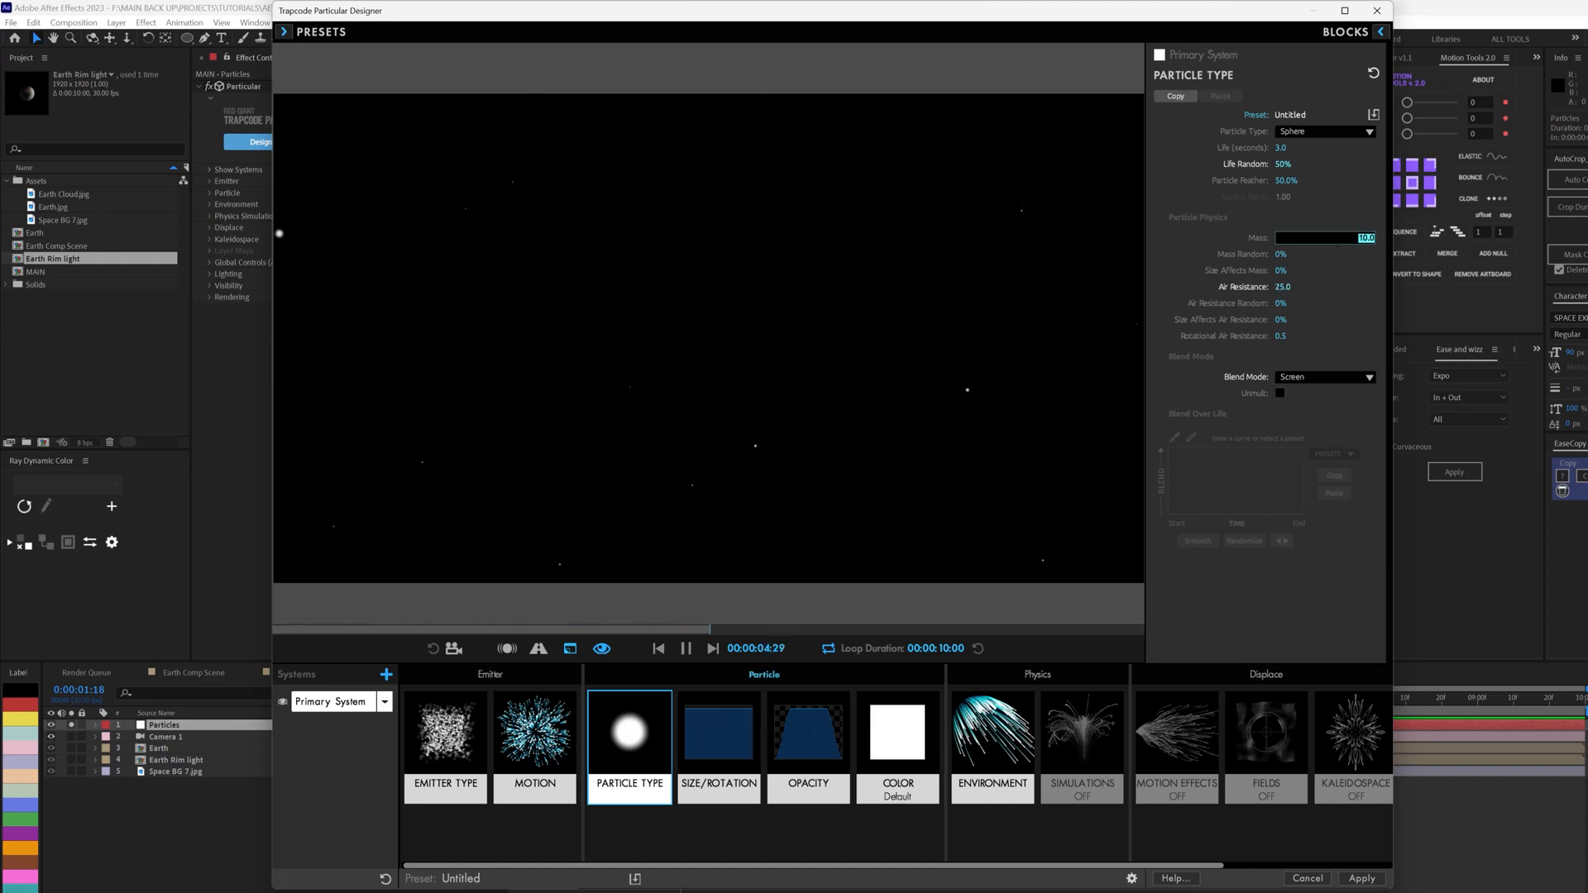
{"action": "type", "text": ".1"}
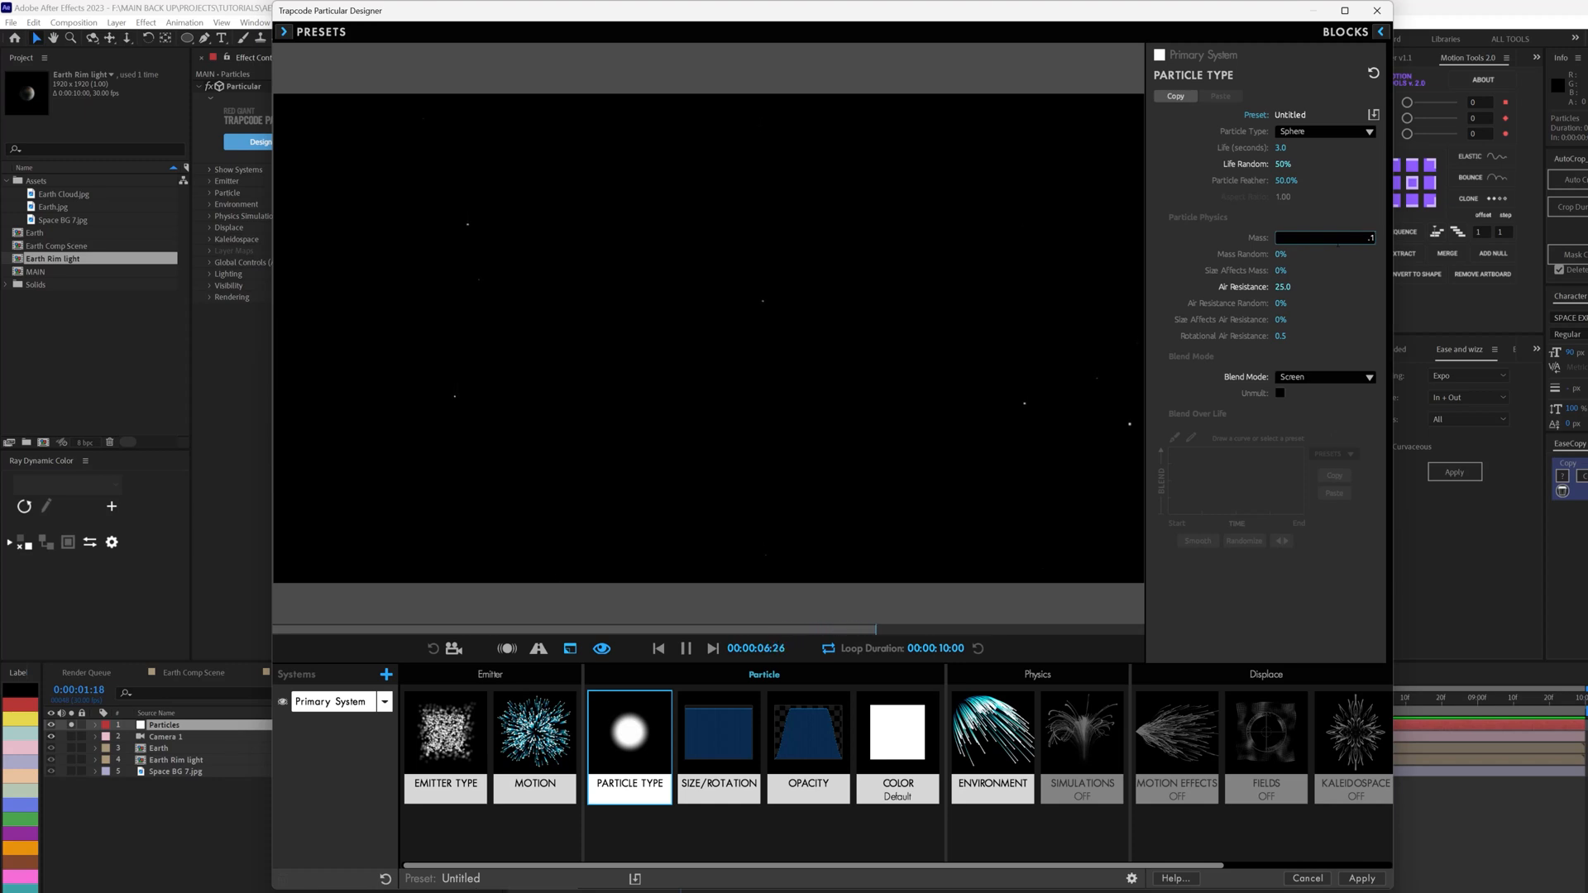
{"action": "key", "text": "Return"}
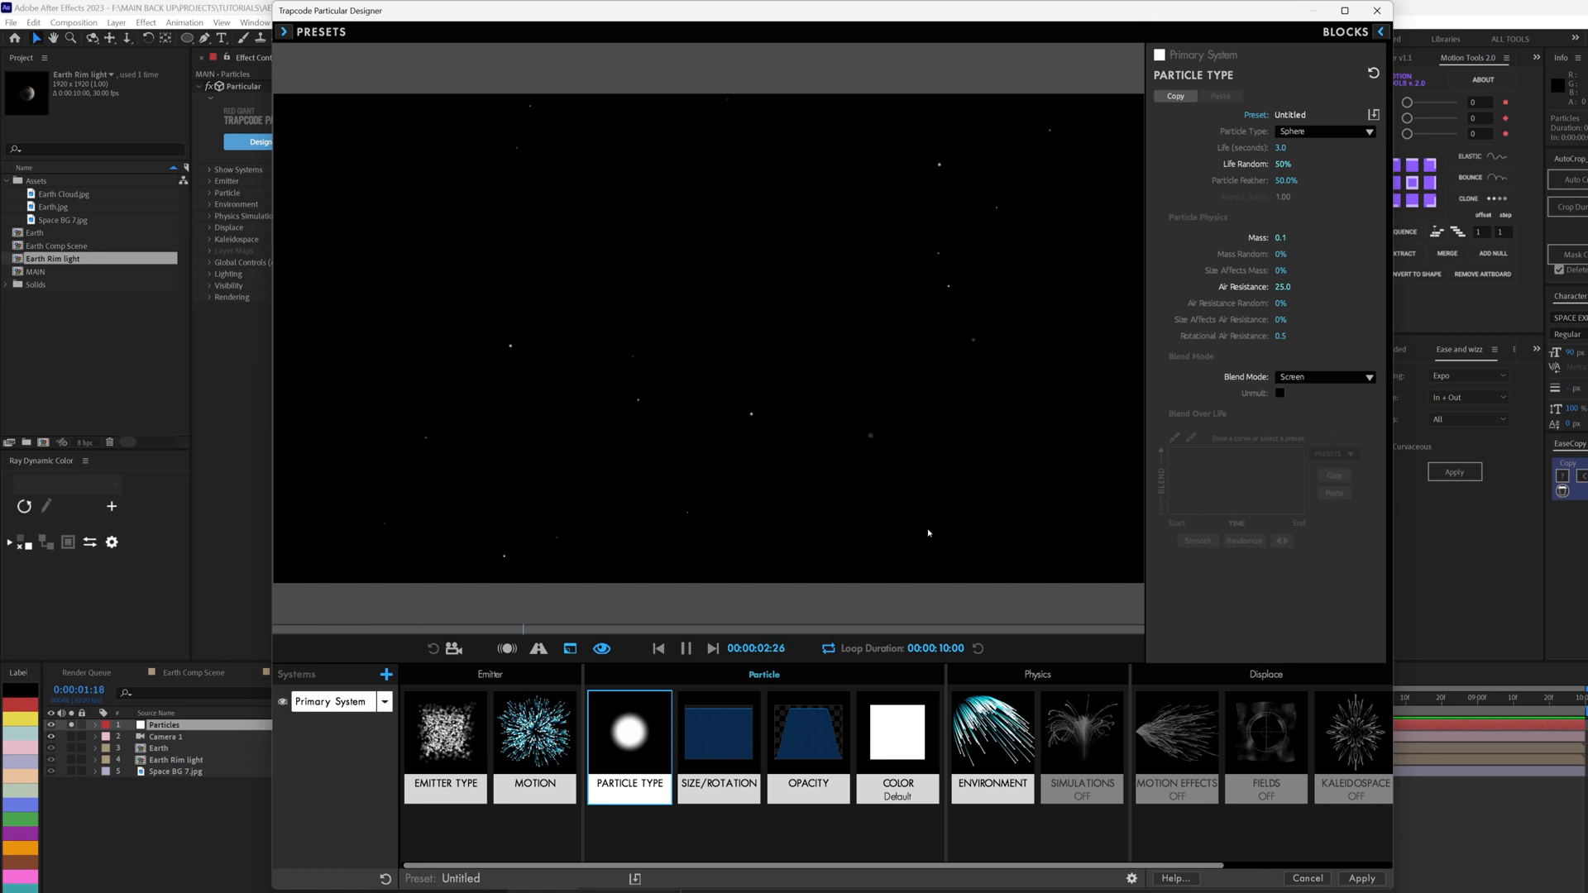
Step: Set the particle life to 2 seconds
{"action": "left_click", "coordinate": [1280, 148]}
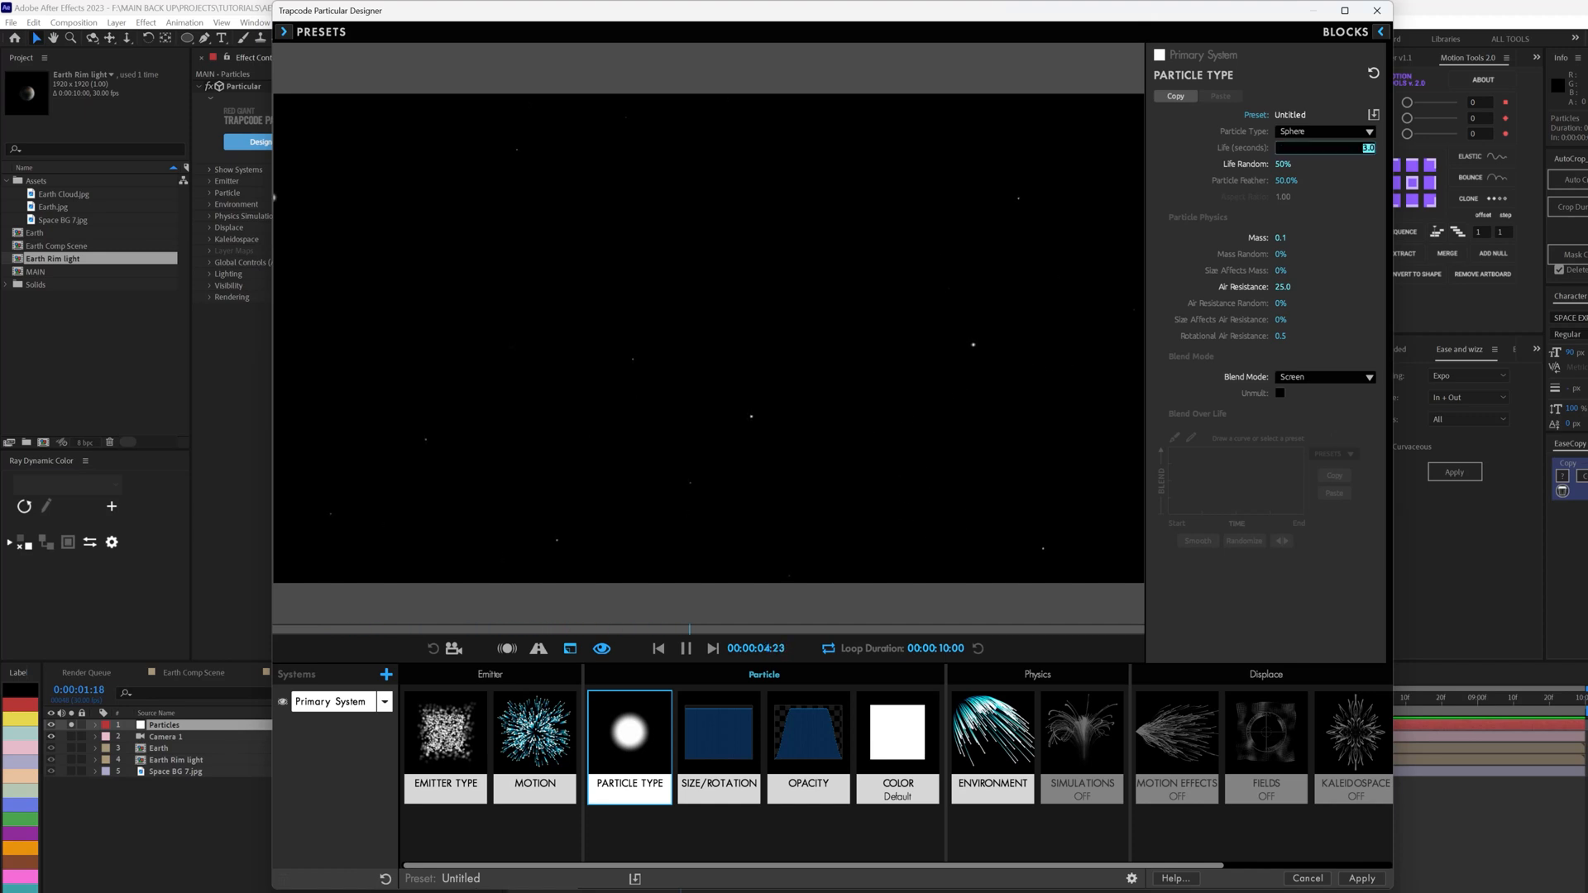
{"action": "type", "text": "2"}
{"action": "key", "text": "Return"}
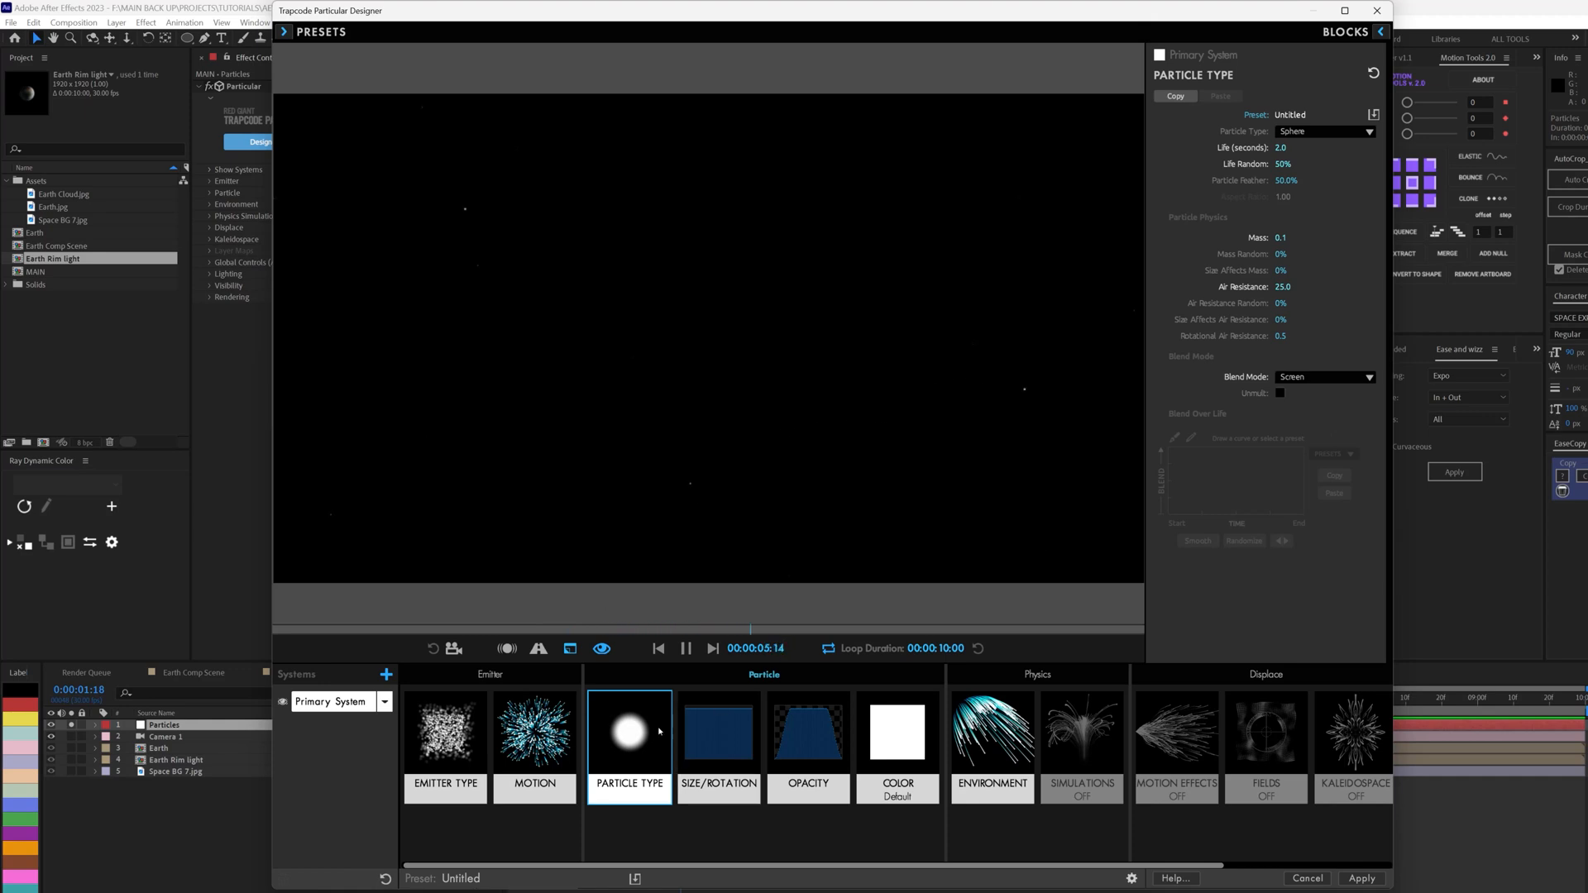
Step: Set the particles' Size Over Life curve to the descending ramp preset so they shrink from start to end
{"action": "left_click", "coordinate": [716, 721]}
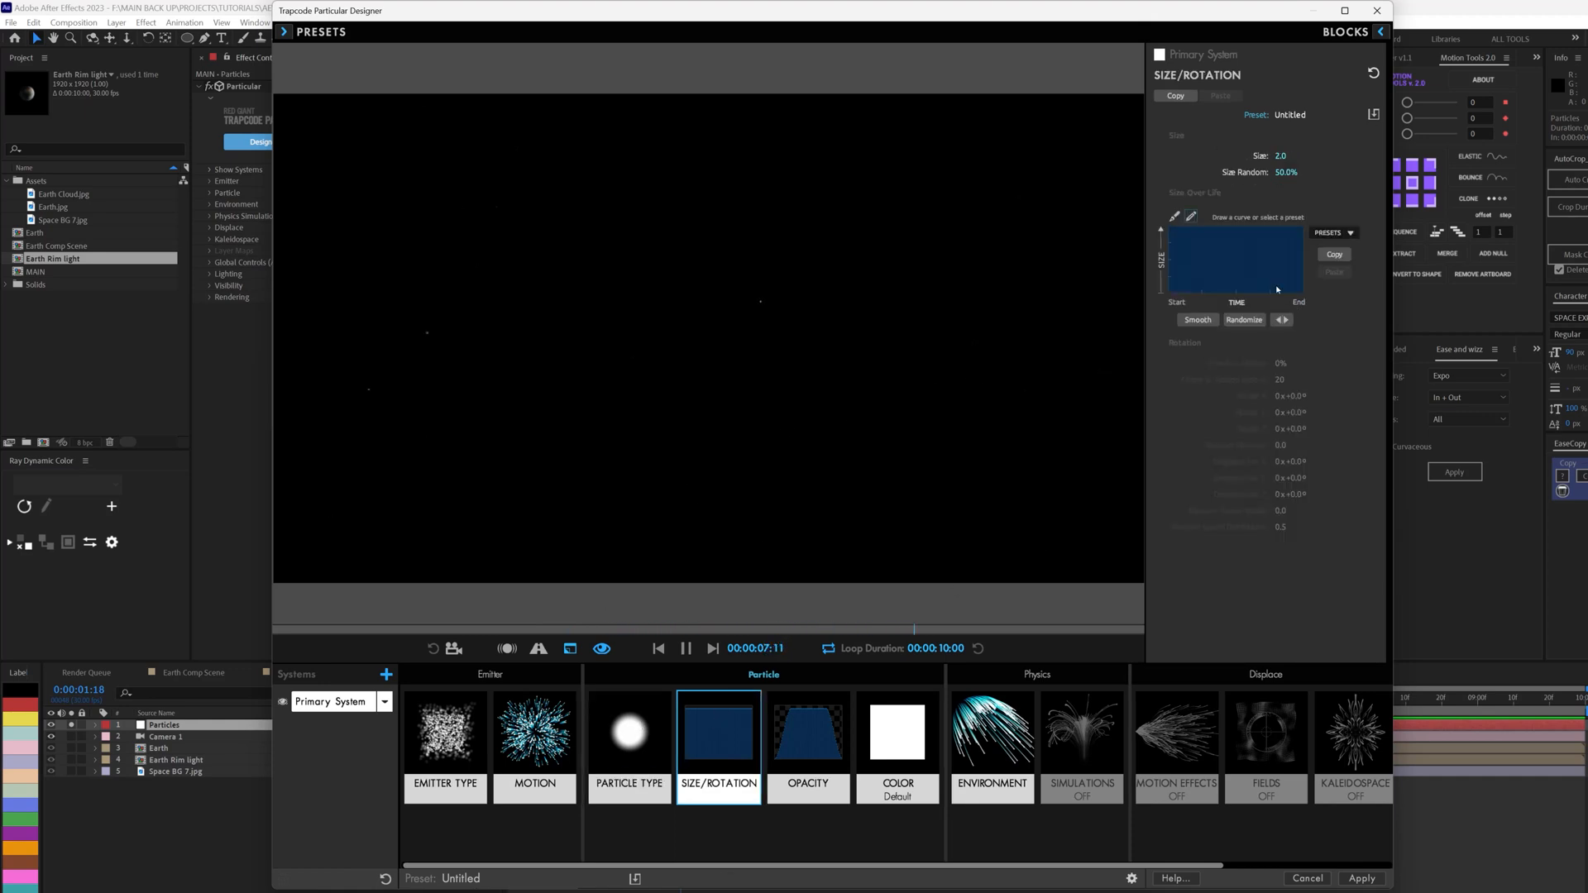
{"action": "left_click", "coordinate": [1327, 233]}
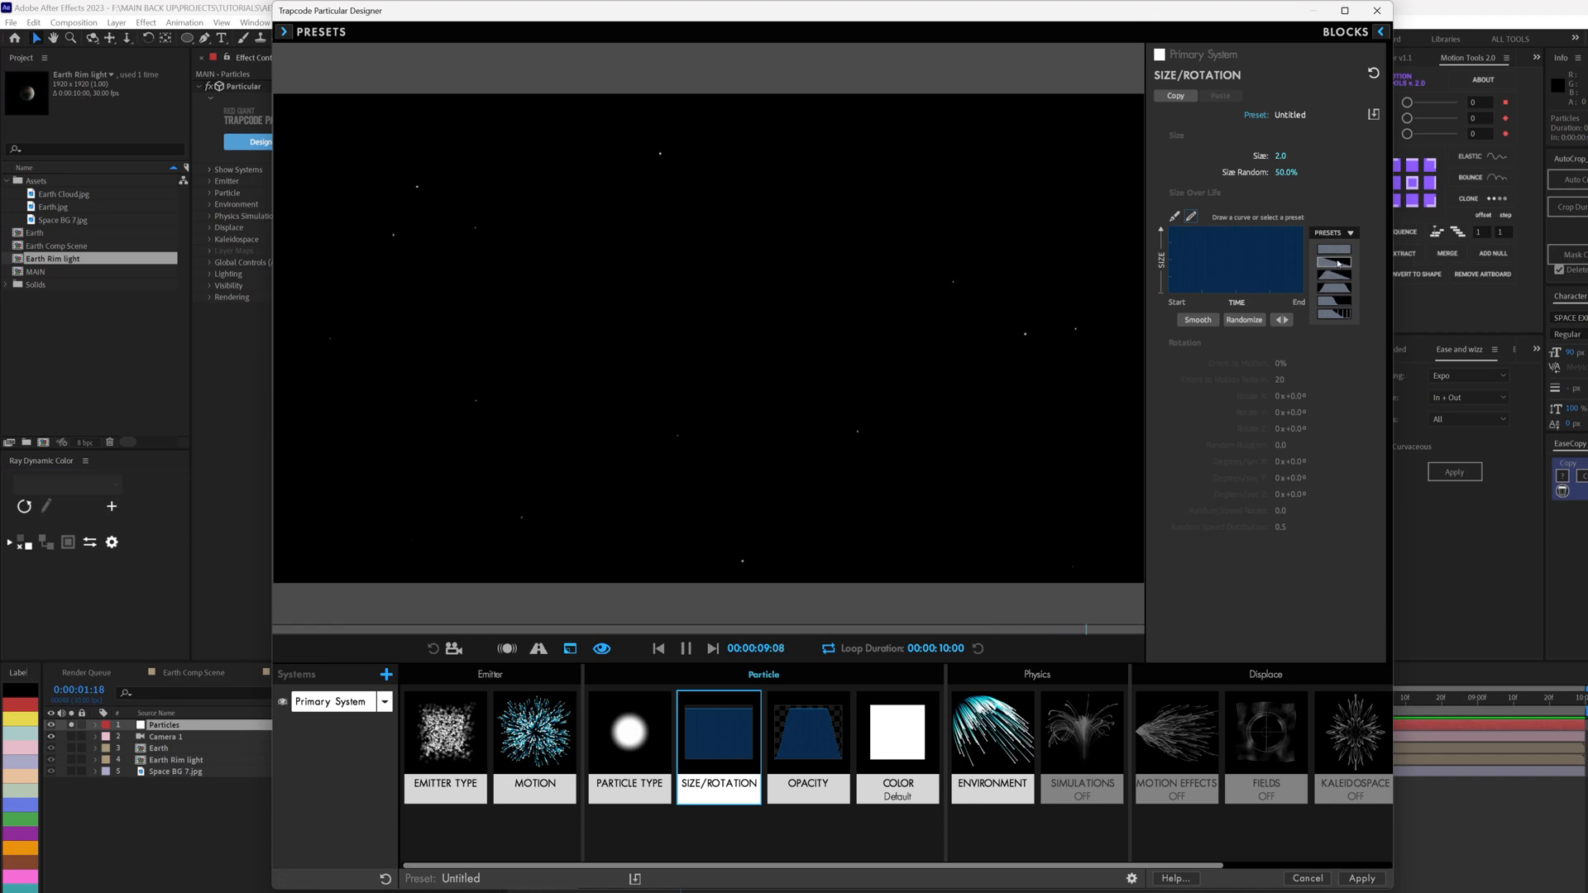
{"action": "left_click", "coordinate": [1335, 262]}
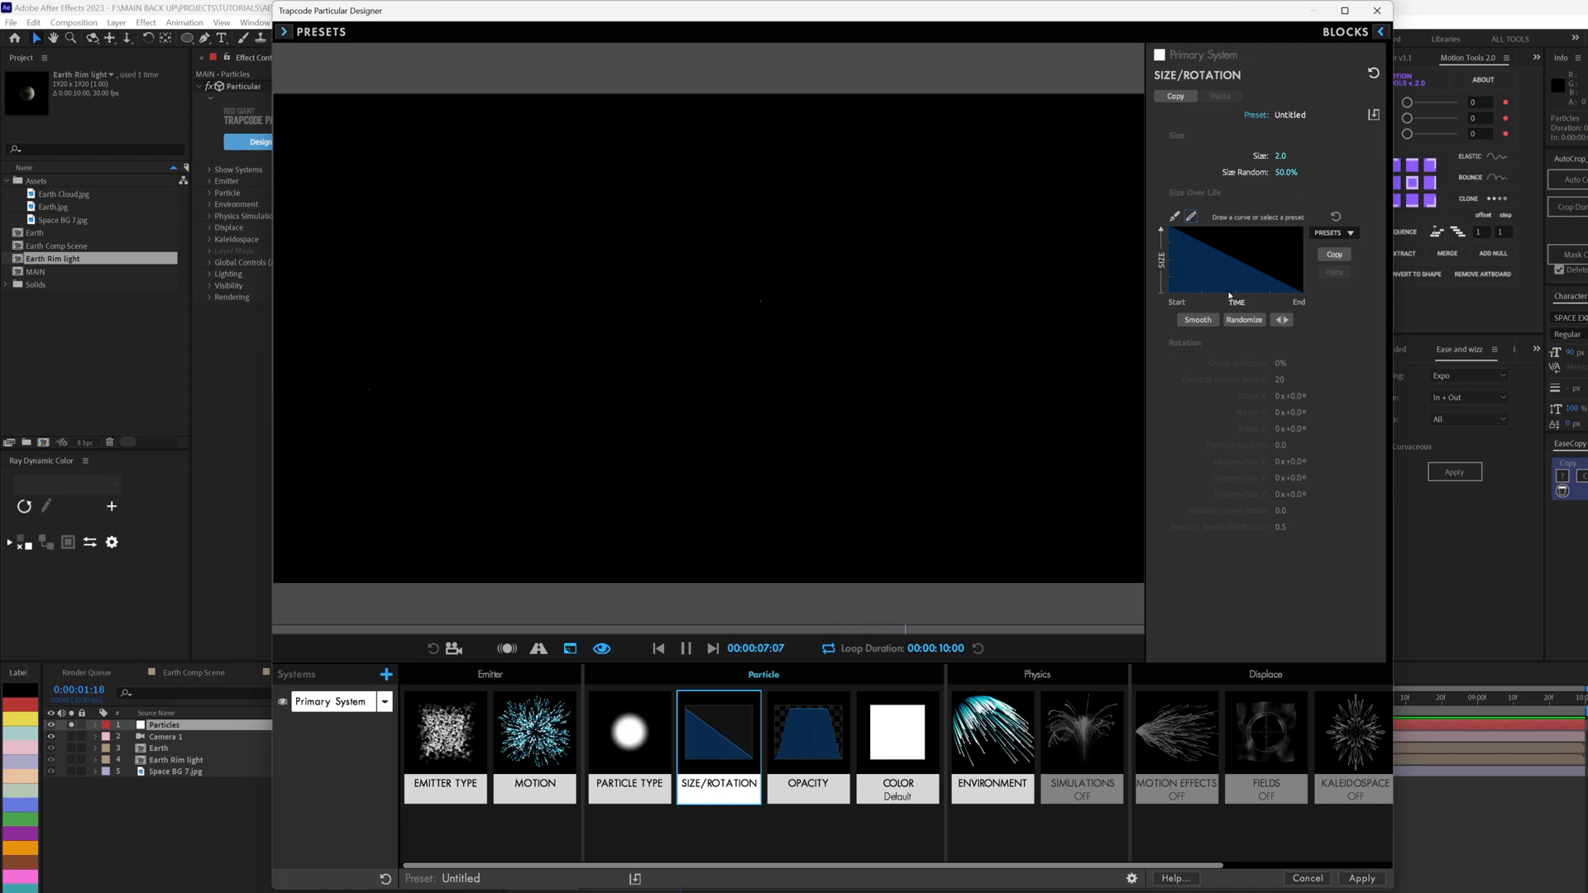
Step: Set the particle life to 5 seconds and apply the Particular Designer settings to the layer
{"action": "left_click", "coordinate": [630, 736]}
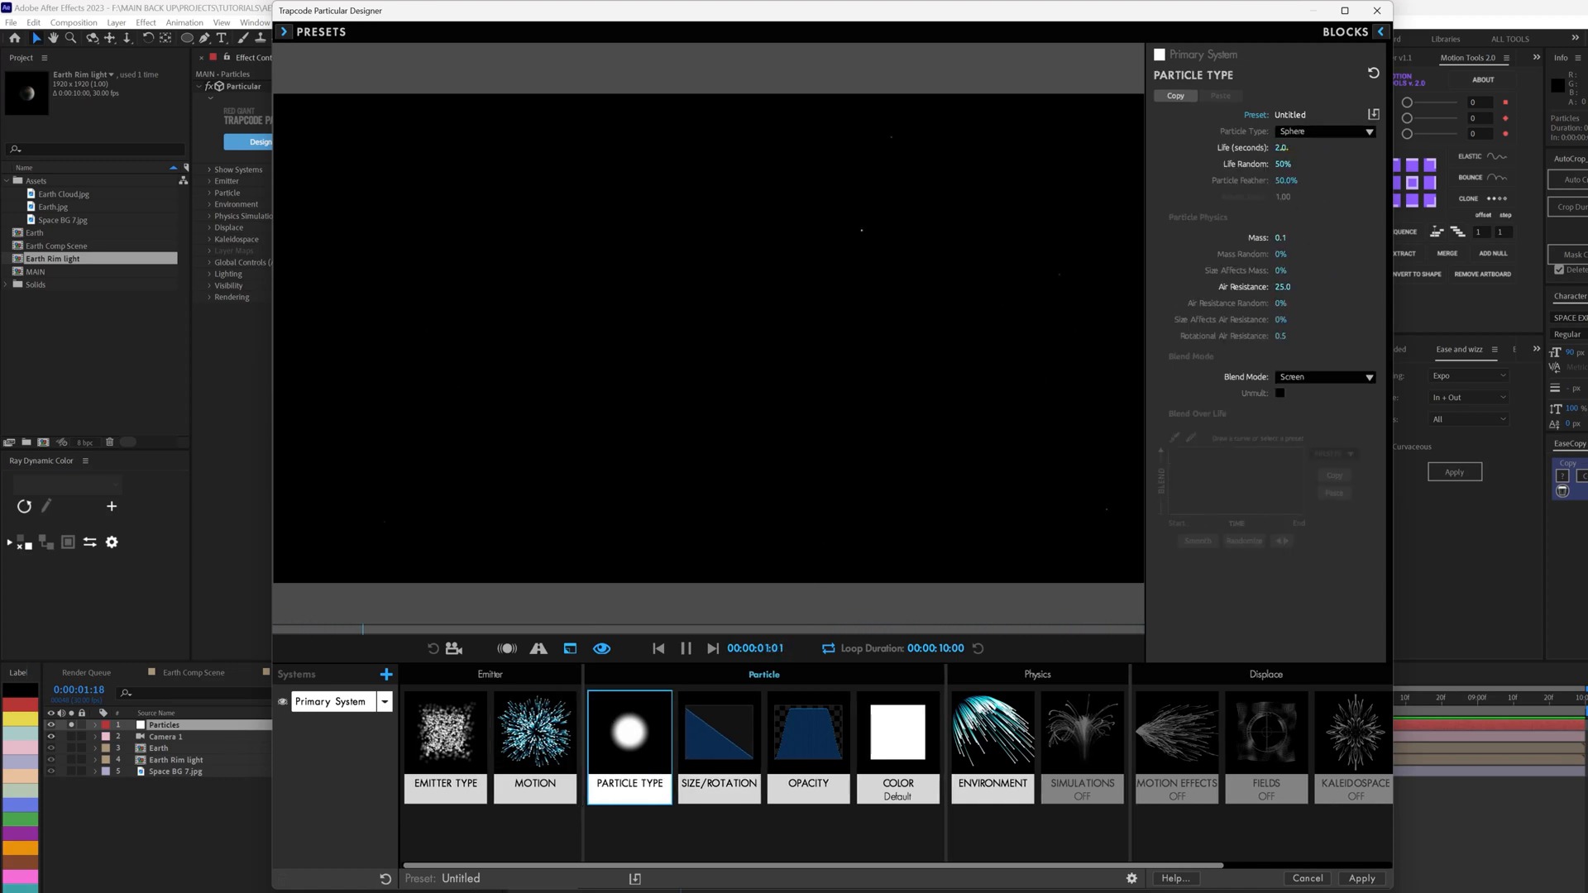
{"action": "left_click", "coordinate": [1280, 148]}
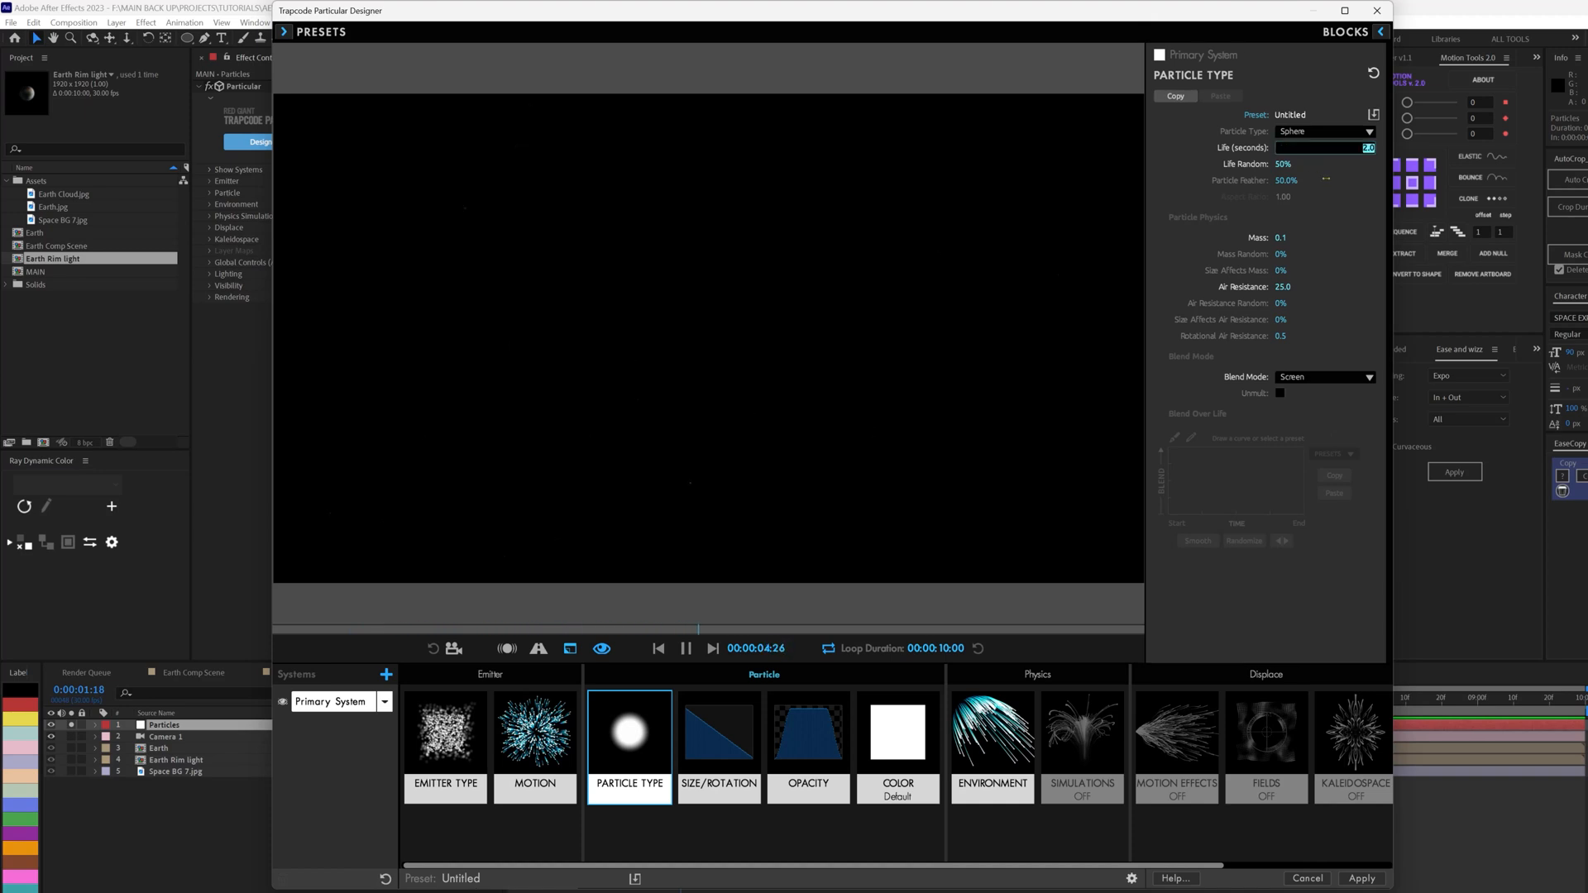
{"action": "type", "text": "5"}
{"action": "key", "text": "Return"}
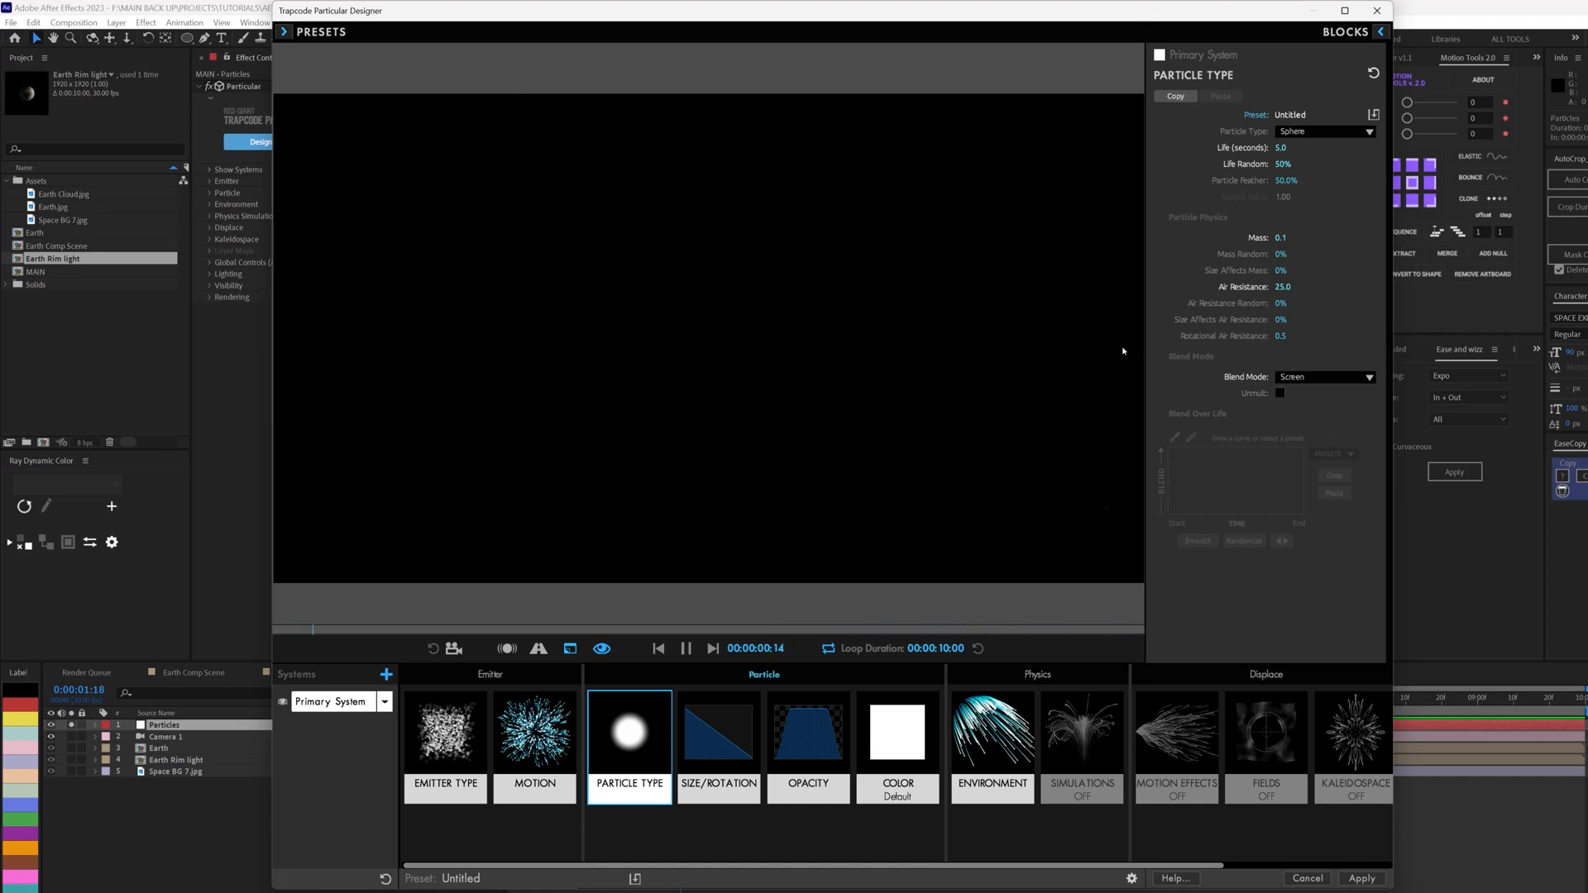
{"action": "left_click", "coordinate": [1360, 879]}
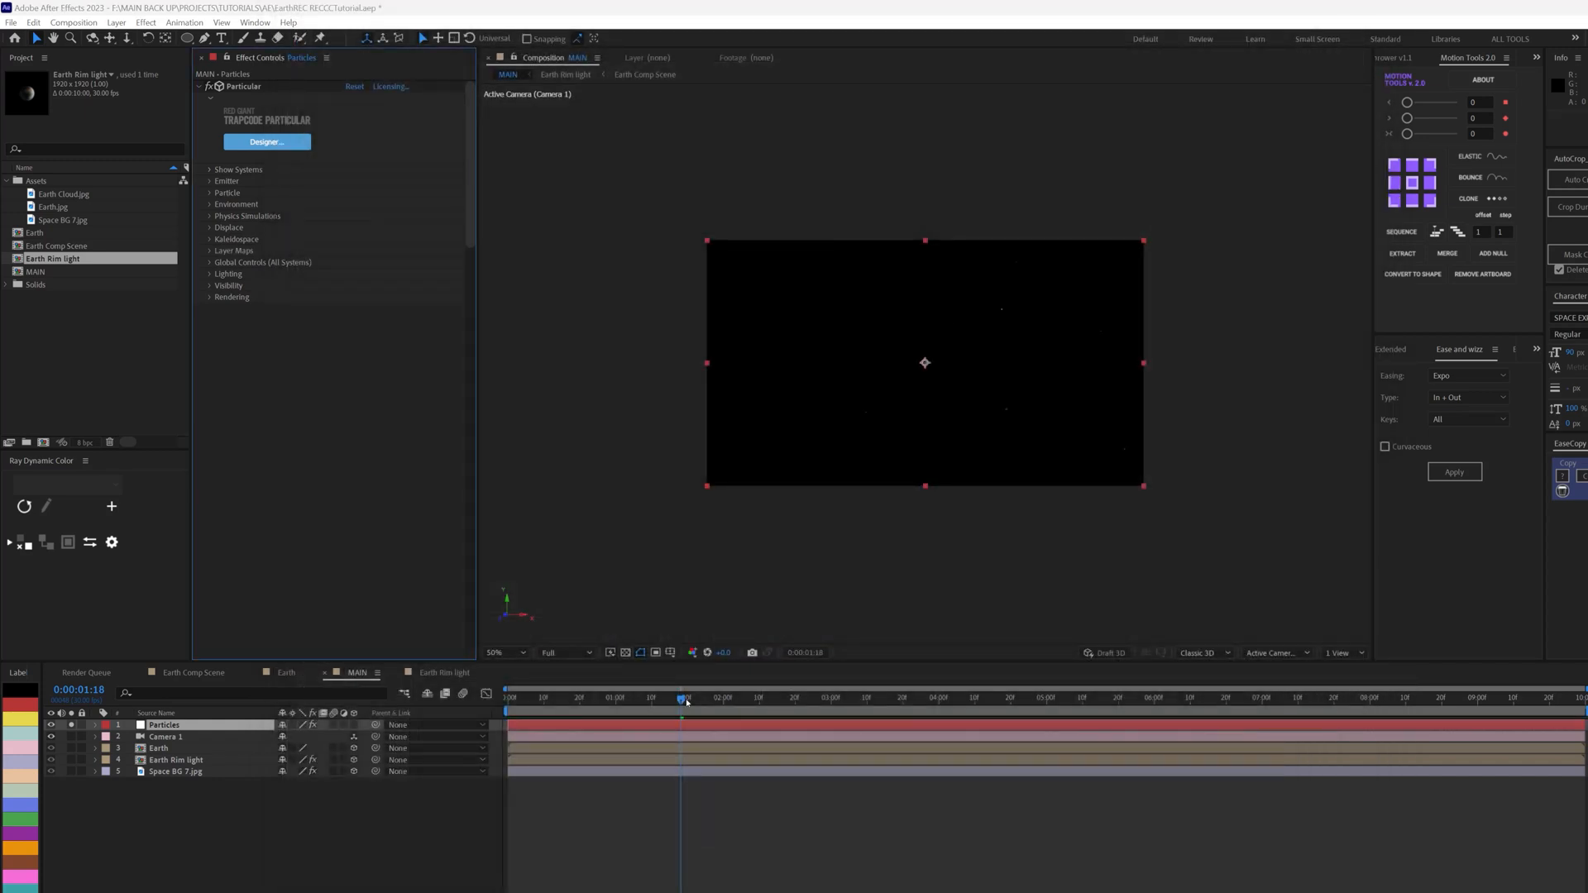
Step: Turn off solo on the Particles layer, move it below Camera 1 and preview the full scene
{"action": "mouse_move", "coordinate": [686, 702]}
{"action": "left_mouse_down"}
{"action": "mouse_move", "coordinate": [797, 700]}
{"action": "mouse_move", "coordinate": [651, 701]}
{"action": "mouse_move", "coordinate": [994, 702]}
{"action": "mouse_move", "coordinate": [691, 702]}
{"action": "left_mouse_up"}
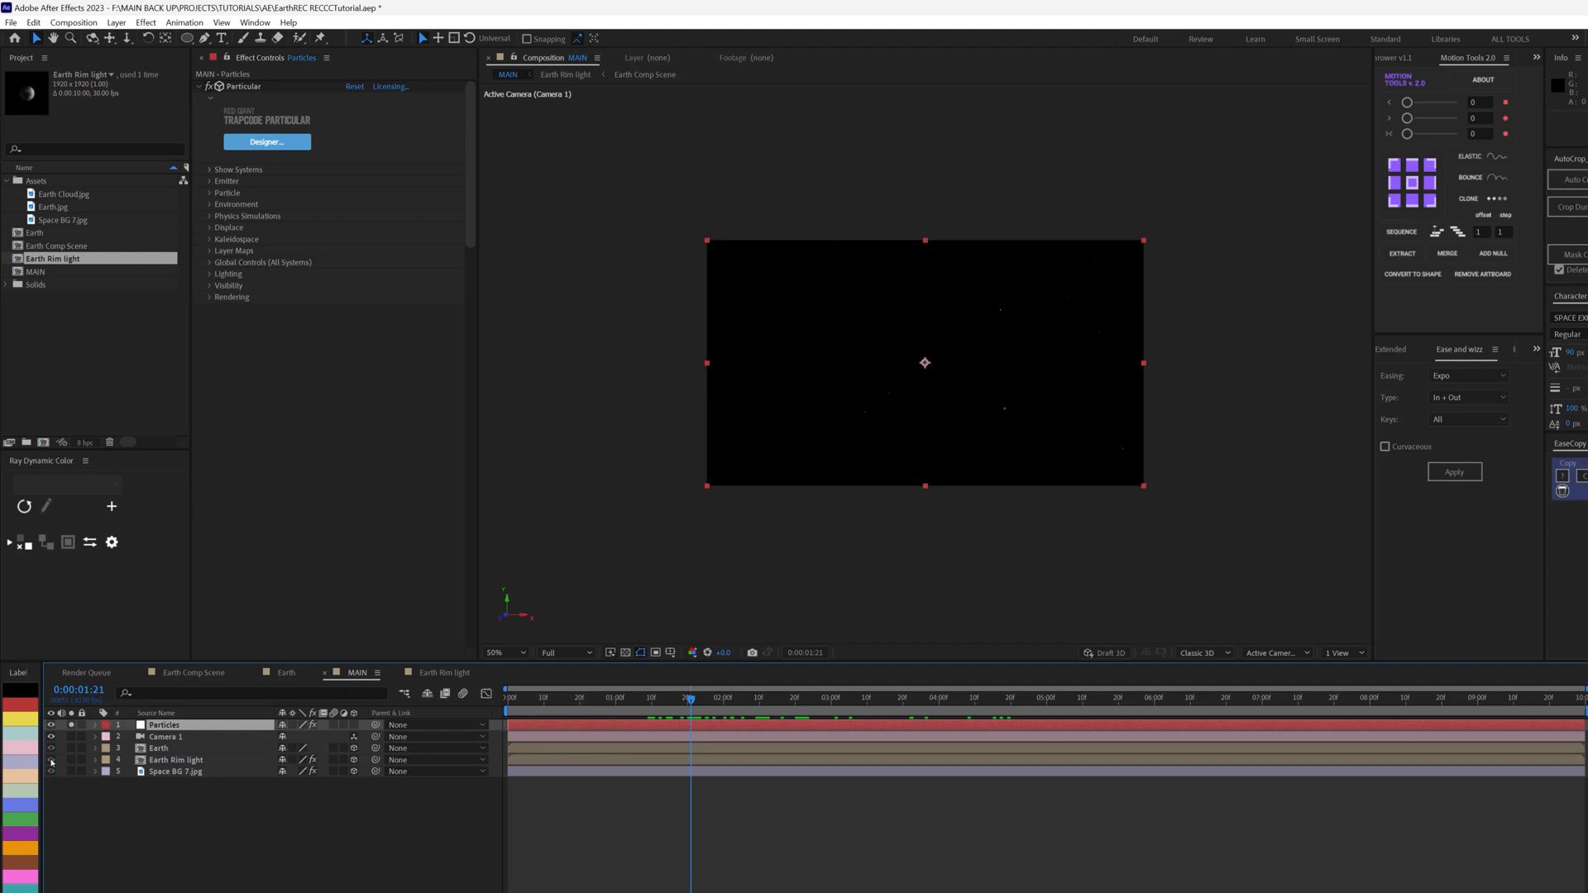
{"action": "left_click", "coordinate": [73, 726]}
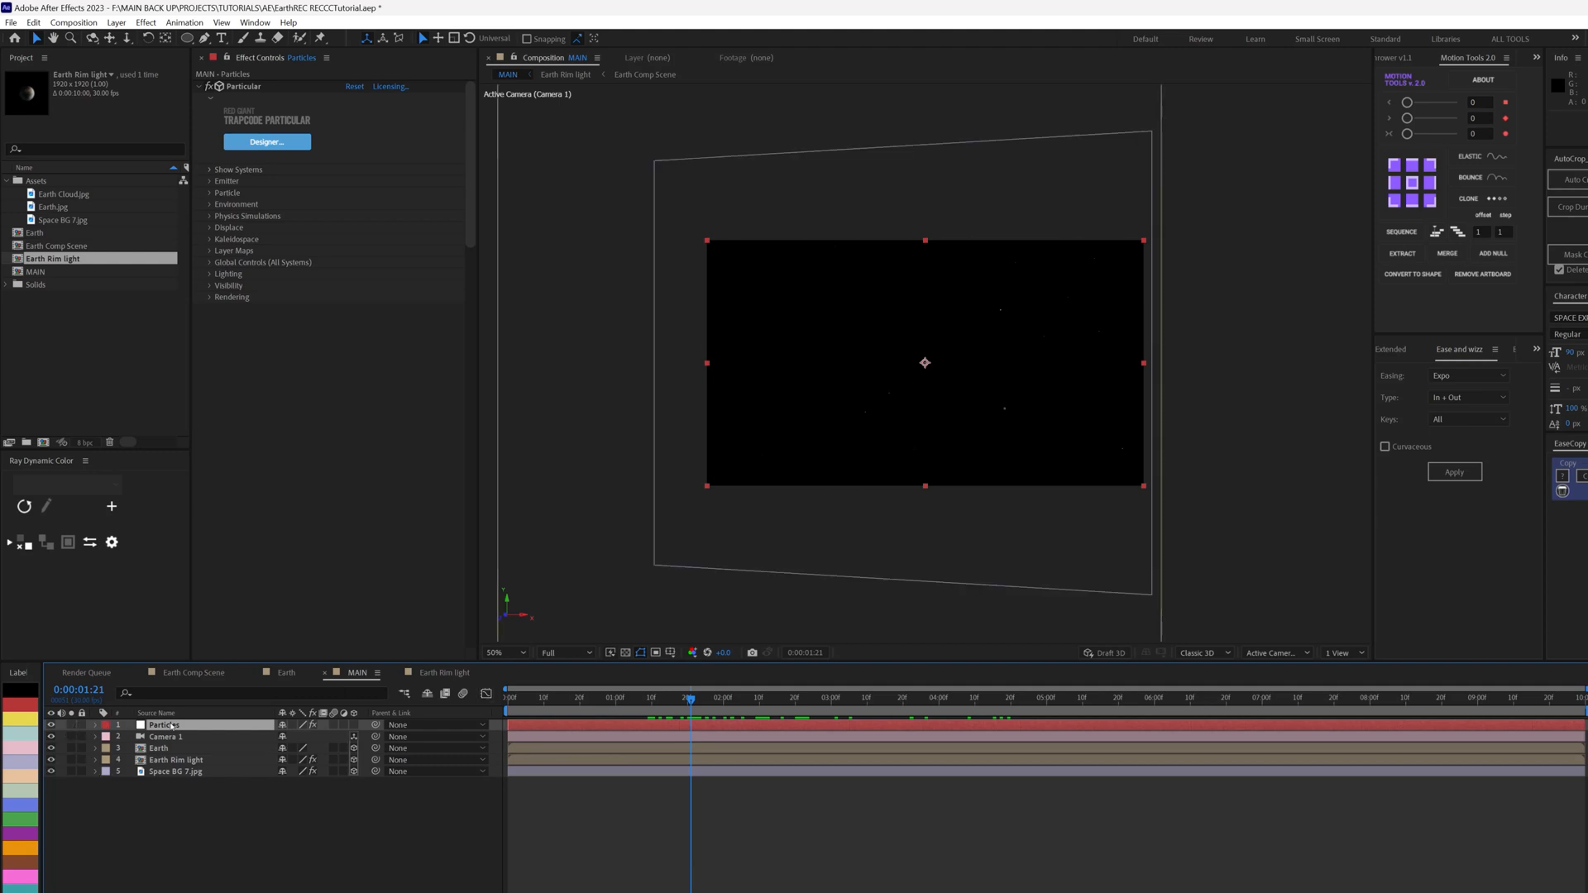
{"action": "left_click_drag", "start_coordinate": [172, 725], "coordinate": [173, 742]}
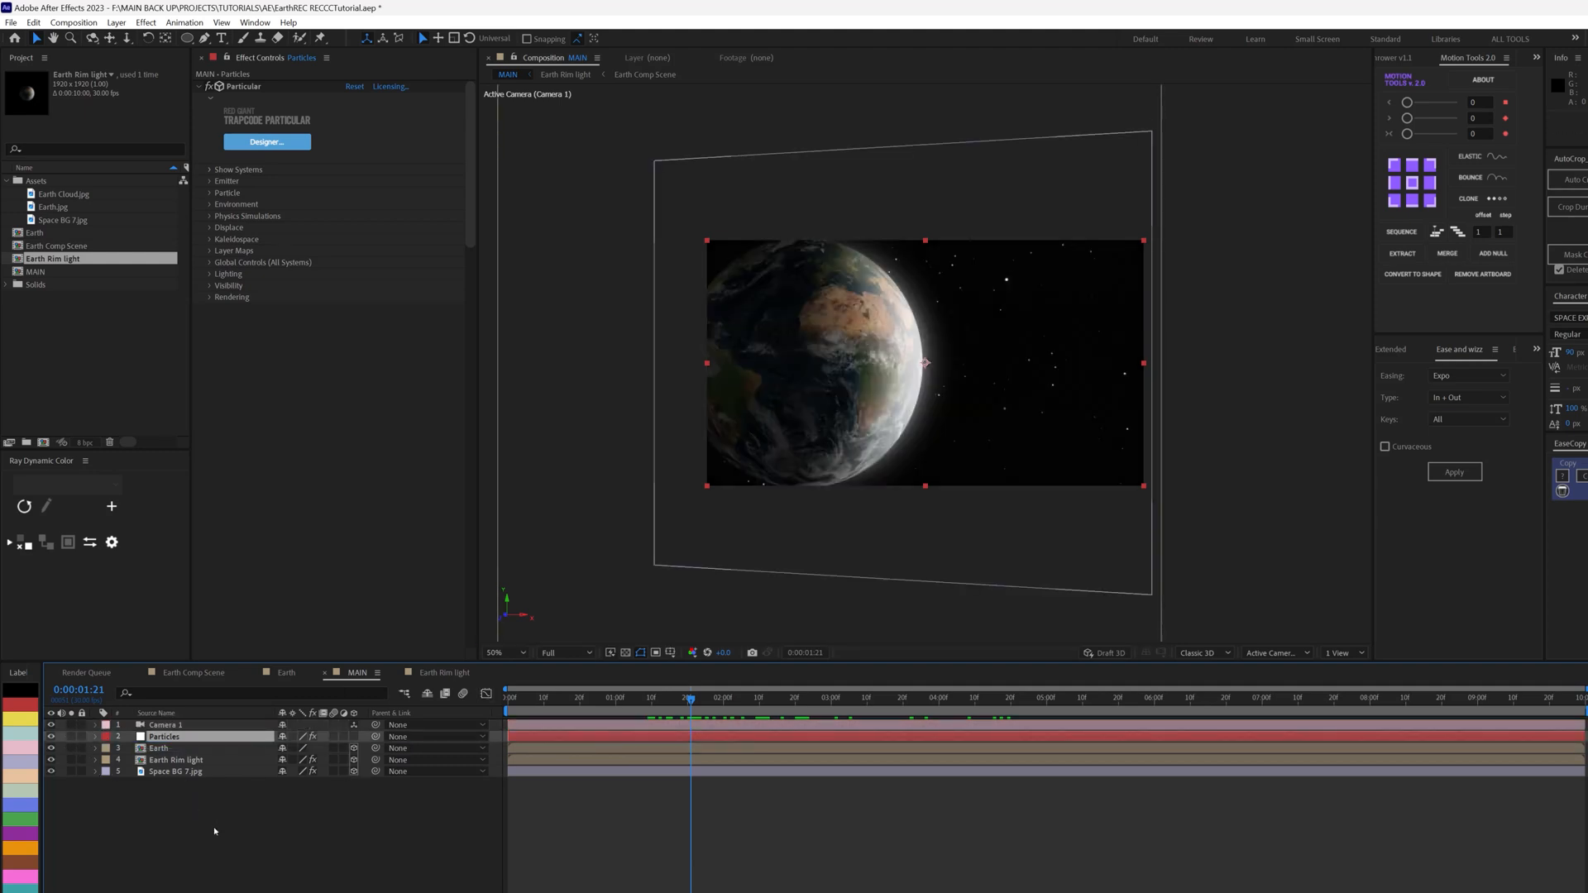
{"action": "left_click", "coordinate": [395, 815]}
{"action": "key", "text": "space"}
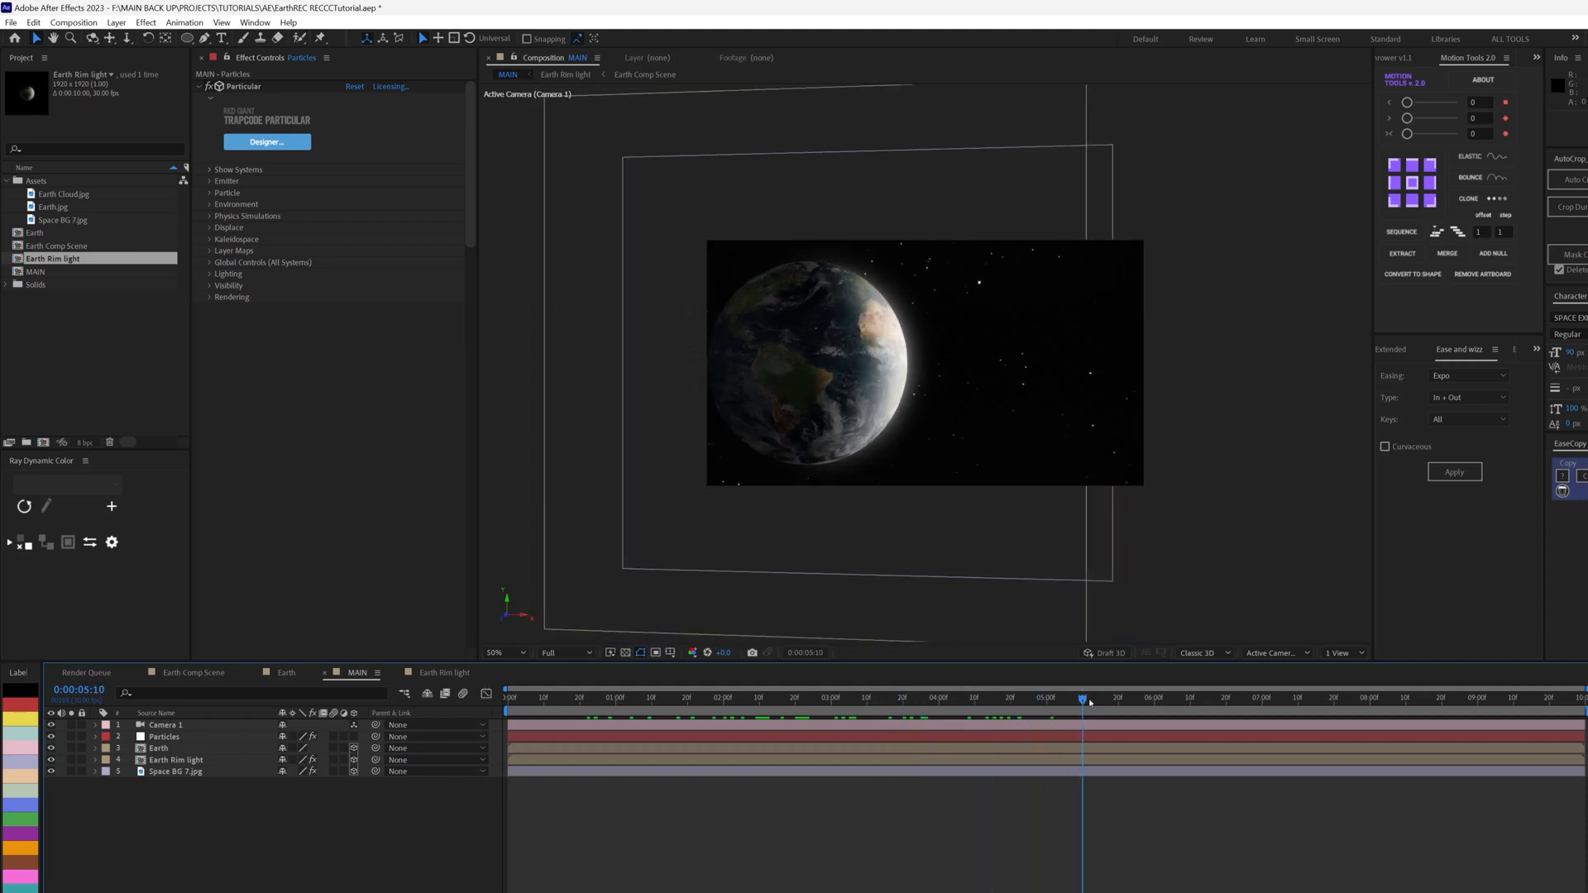
{"action": "left_click_drag", "start_coordinate": [1132, 702], "coordinate": [917, 709]}
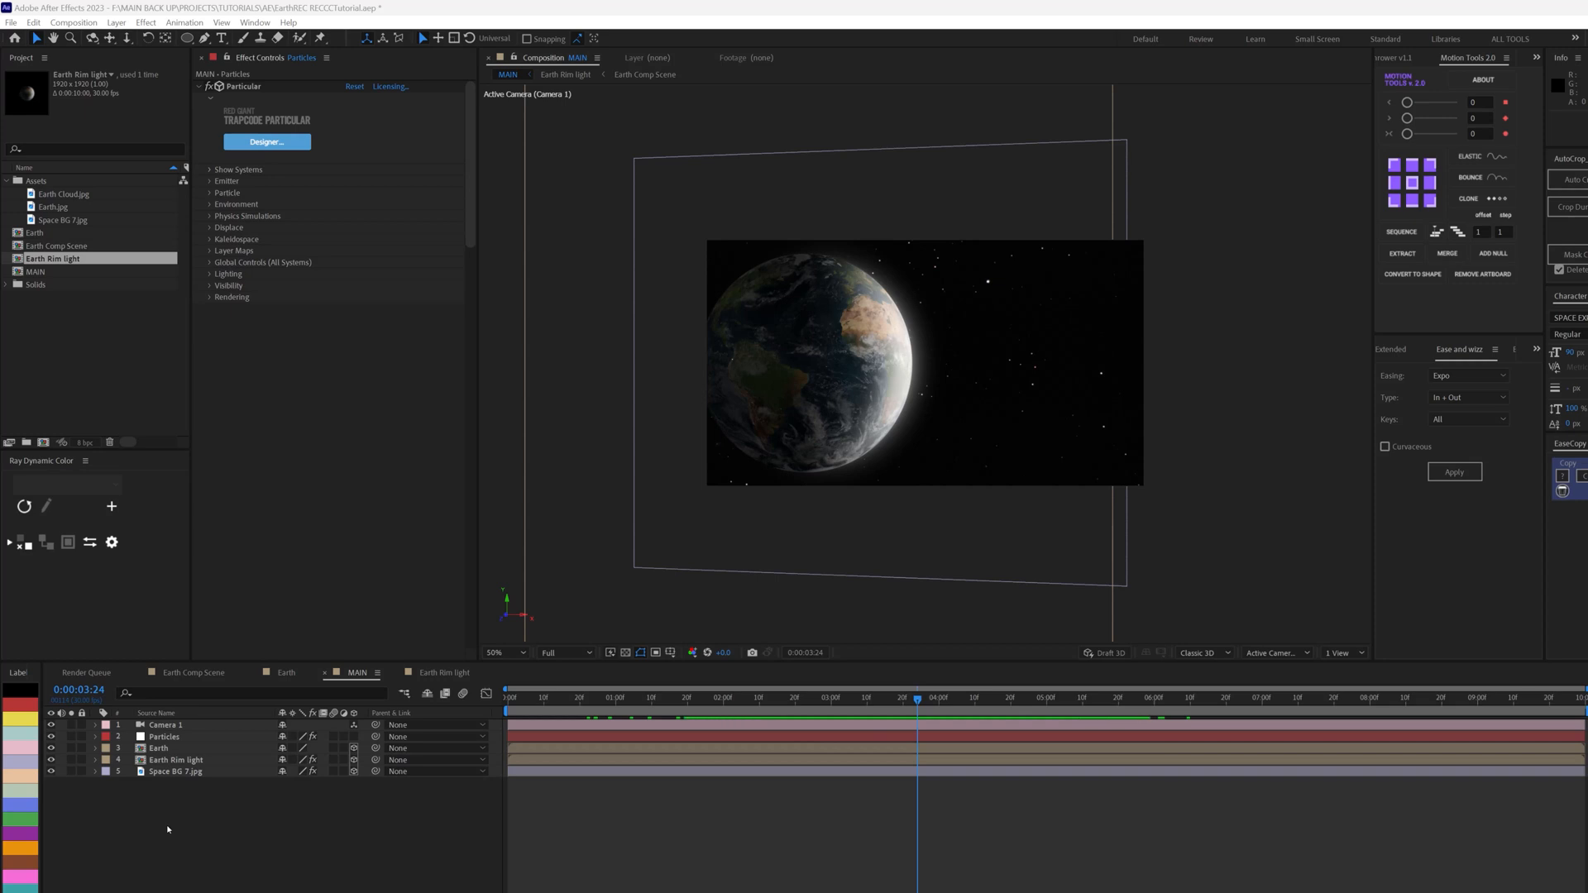
Step: Create a black 1920 x 1080 solid named Optical Flares in the MAIN composition
{"action": "right_click", "coordinate": [172, 850]}
{"action": "mouse_move", "coordinate": [264, 678]}
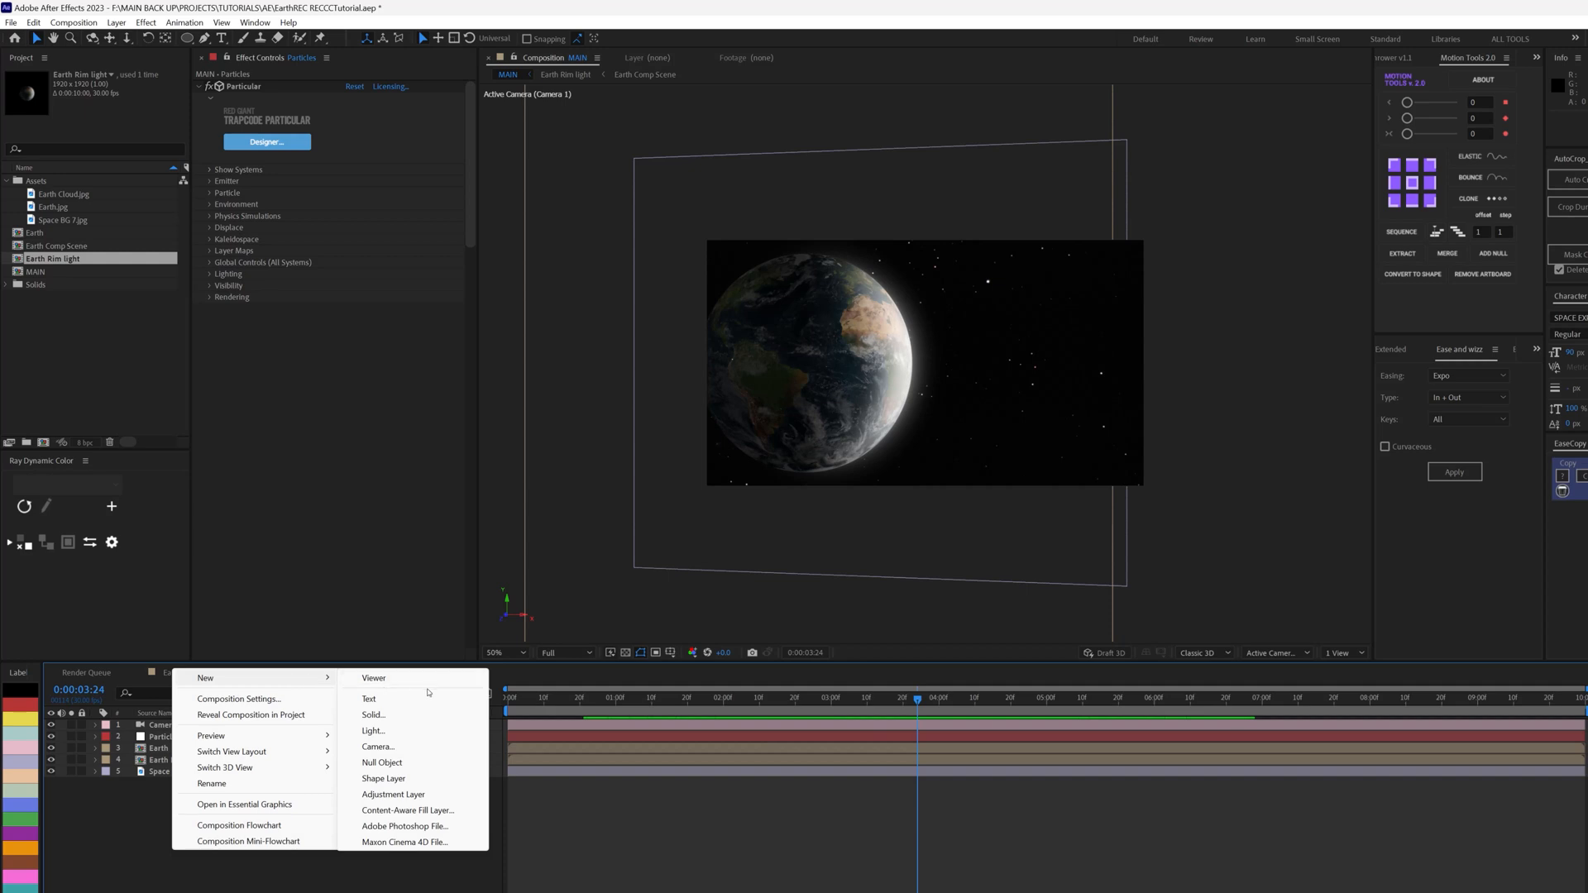
{"action": "left_click", "coordinate": [373, 714]}
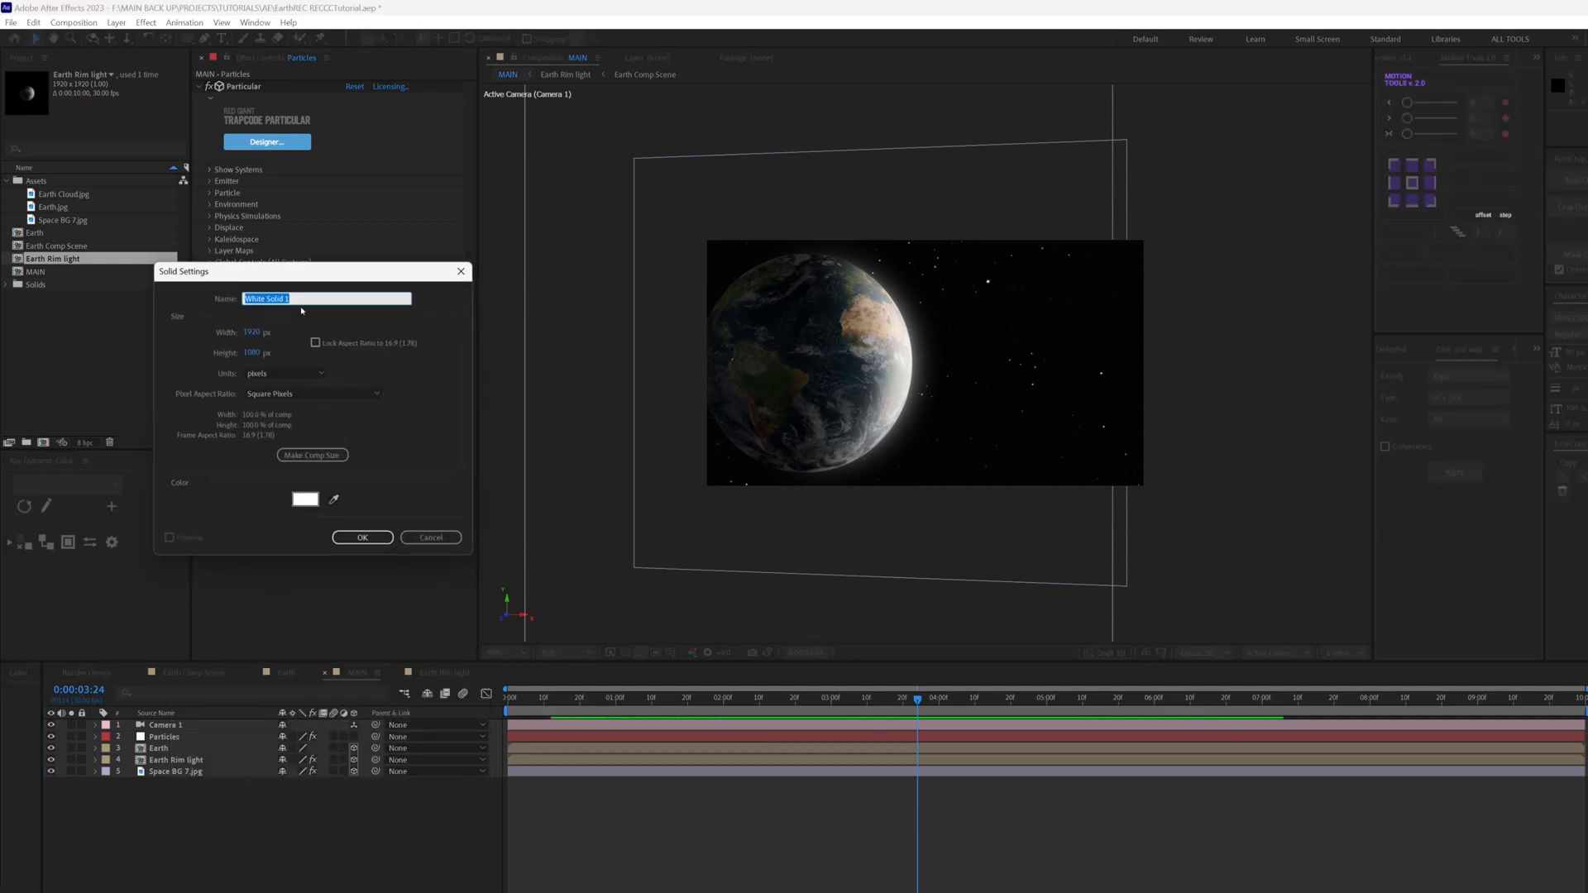
{"action": "type", "text": "Optical Flares"}
{"action": "left_click", "coordinate": [305, 498]}
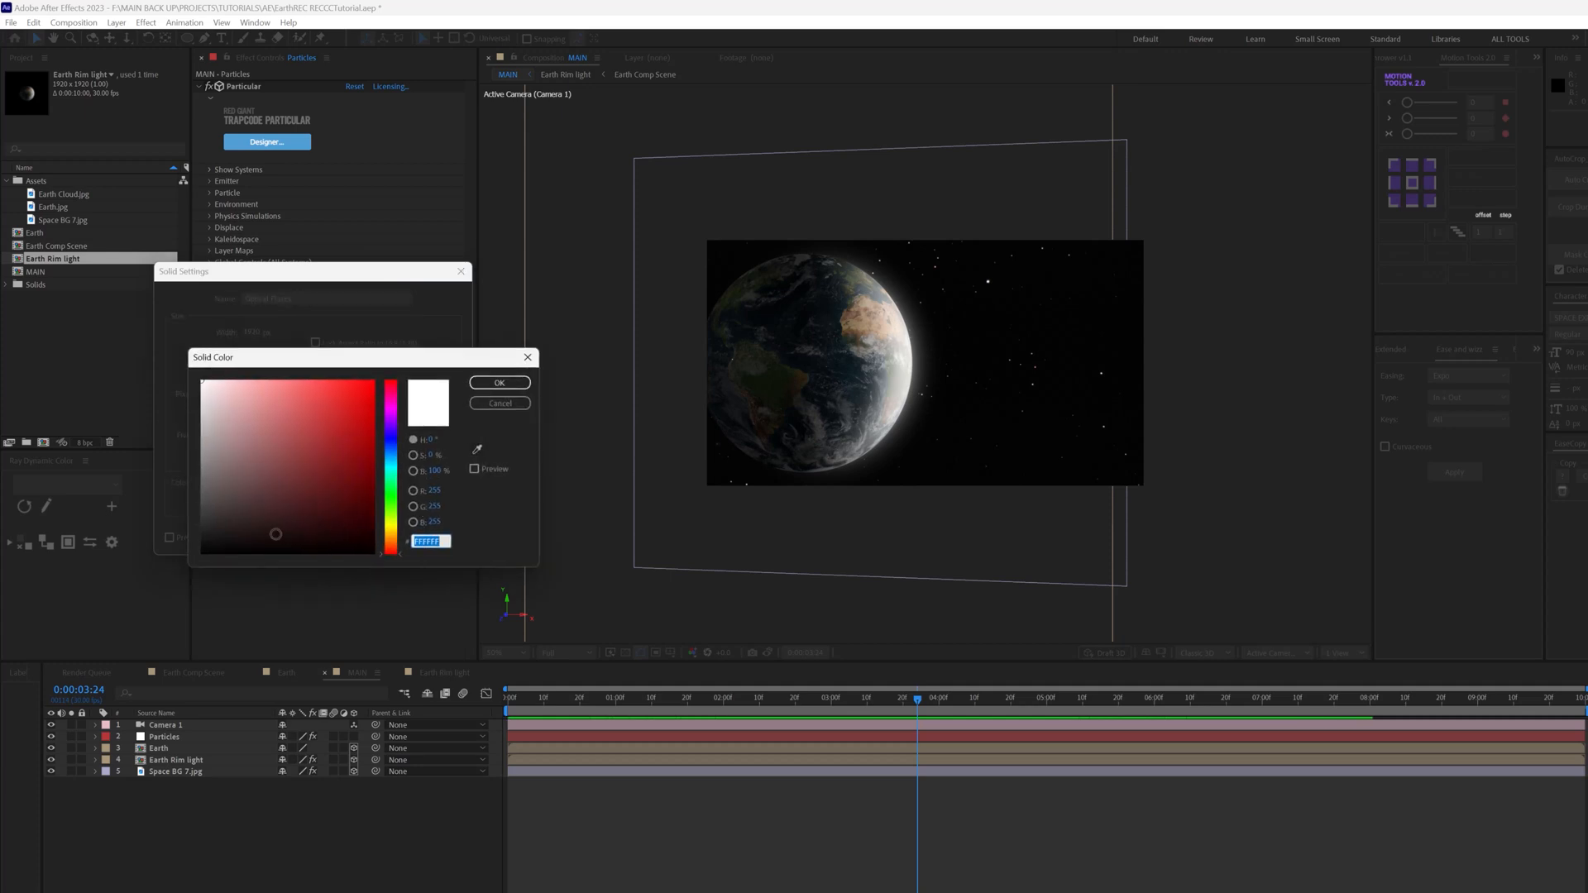
{"action": "left_click", "coordinate": [201, 542]}
{"action": "left_click", "coordinate": [499, 382]}
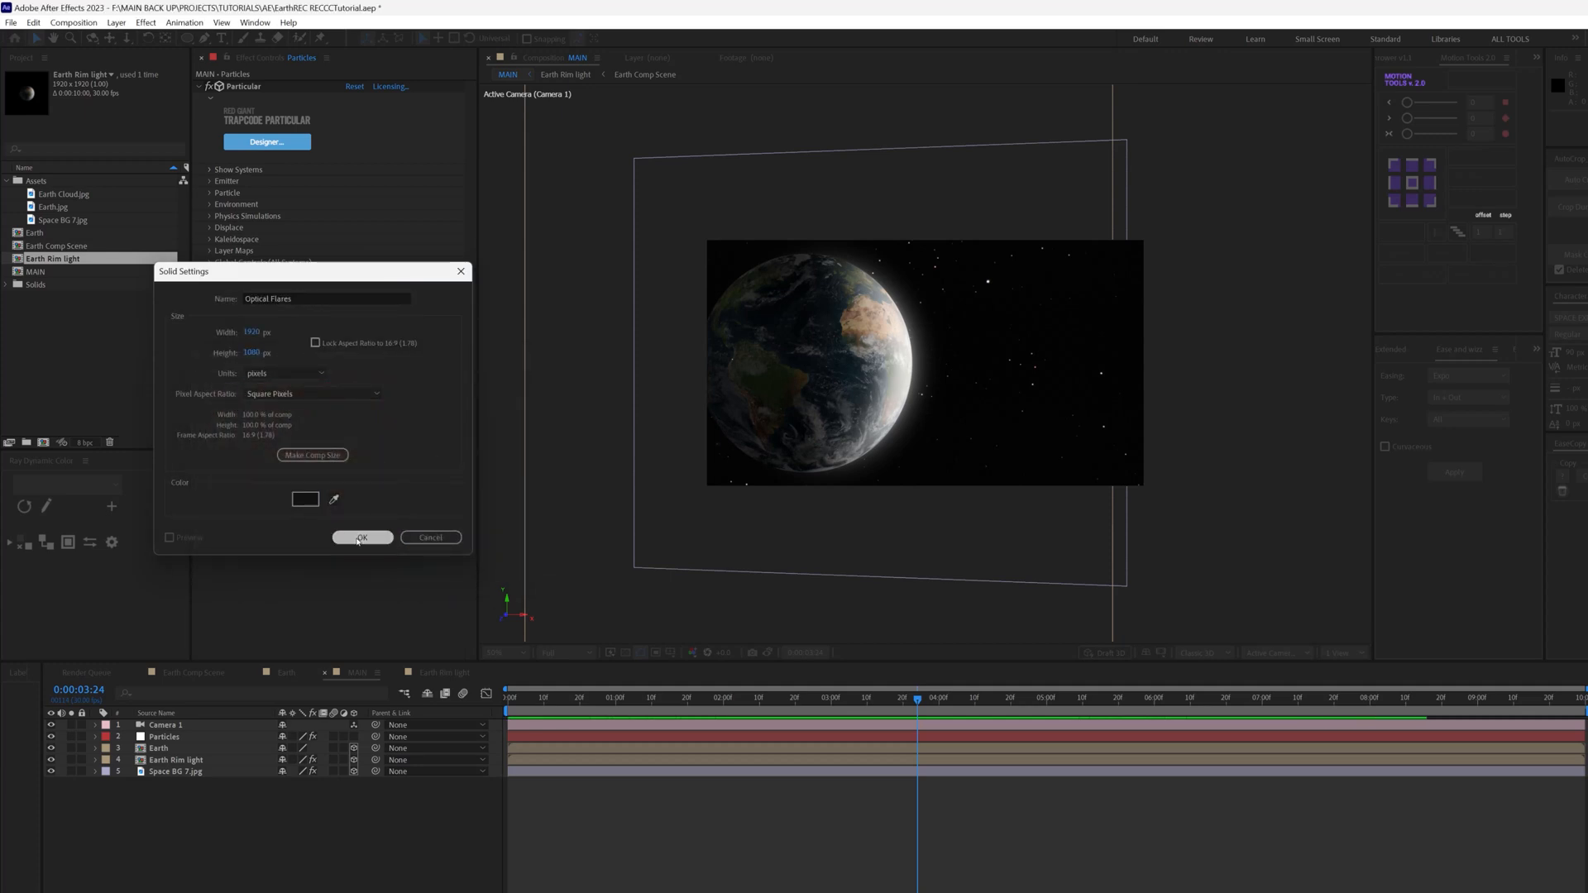
{"action": "left_click", "coordinate": [358, 536]}
Step: Apply the Optical Flares effect to the new Optical Flares solid
{"action": "key", "text": "ctrl+space"}
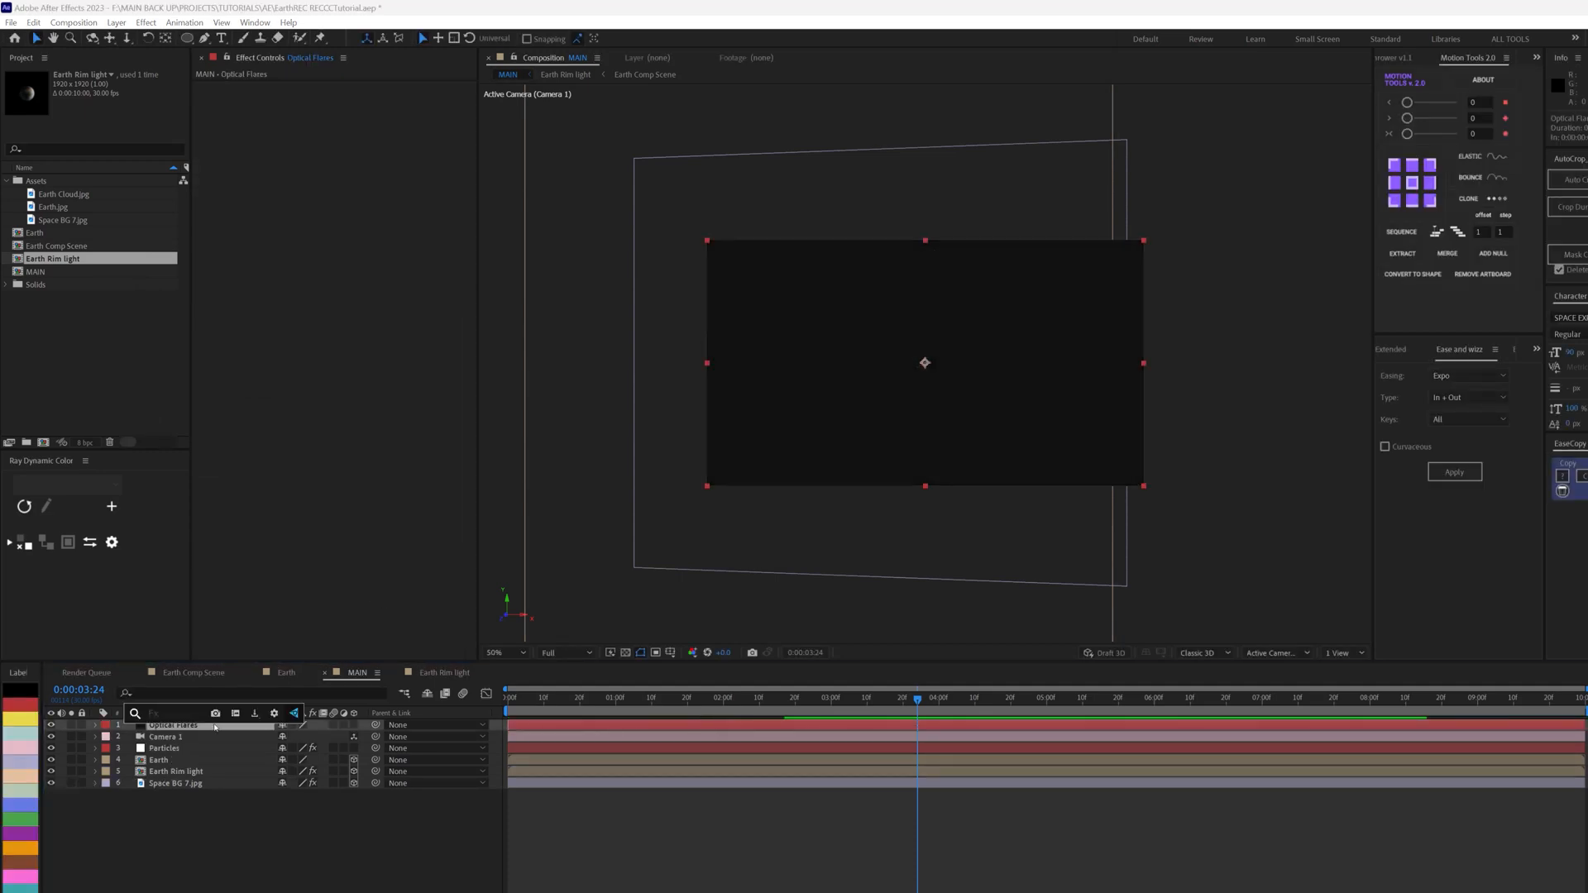
{"action": "type", "text": "optic"}
{"action": "key", "text": "Return"}
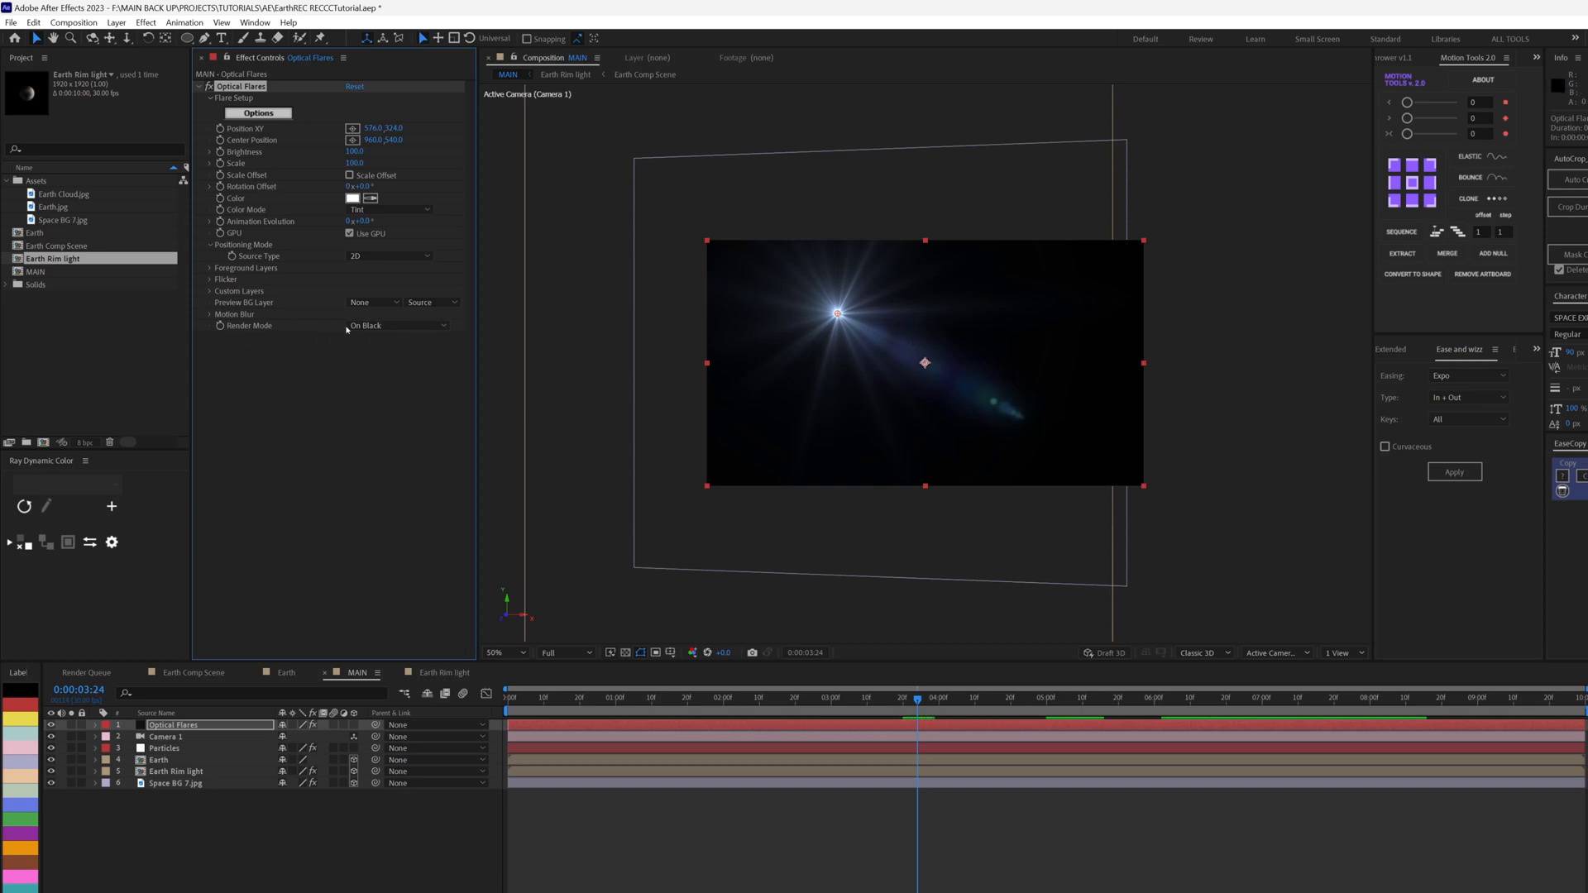
Step: Set the flare's render mode to On Transparent and place the flare in the frame's upper-right corner
{"action": "left_click", "coordinate": [389, 327]}
{"action": "left_click", "coordinate": [368, 358]}
{"action": "left_click_drag", "start_coordinate": [837, 315], "coordinate": [1141, 251]}
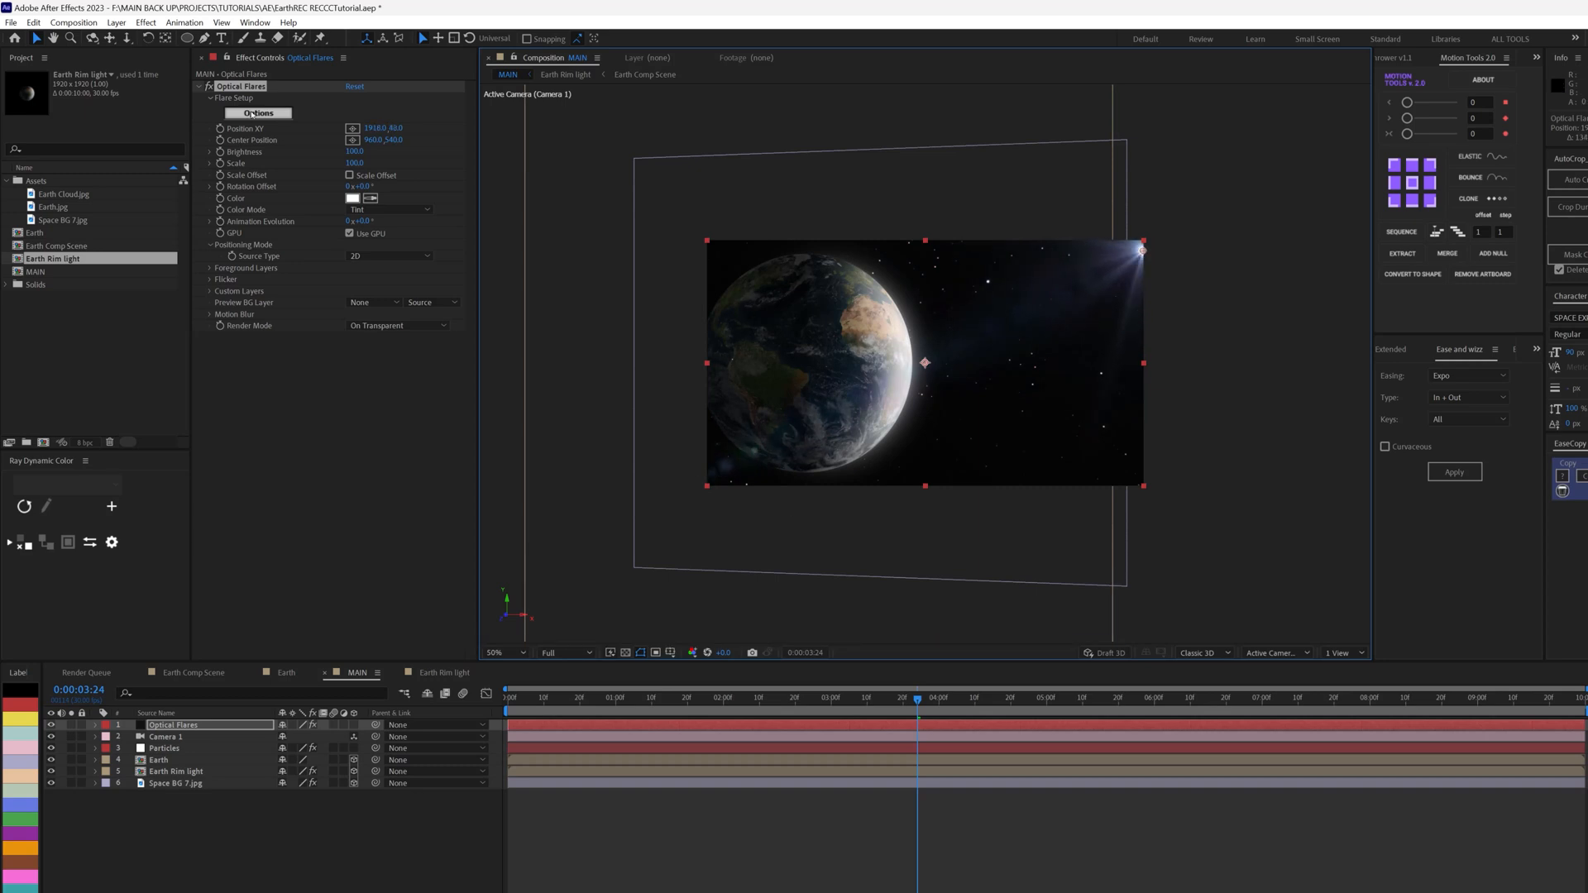
Step: Browse the Light presets in the Optical Flares options and load the Blue Spark preset
{"action": "left_click", "coordinate": [259, 114]}
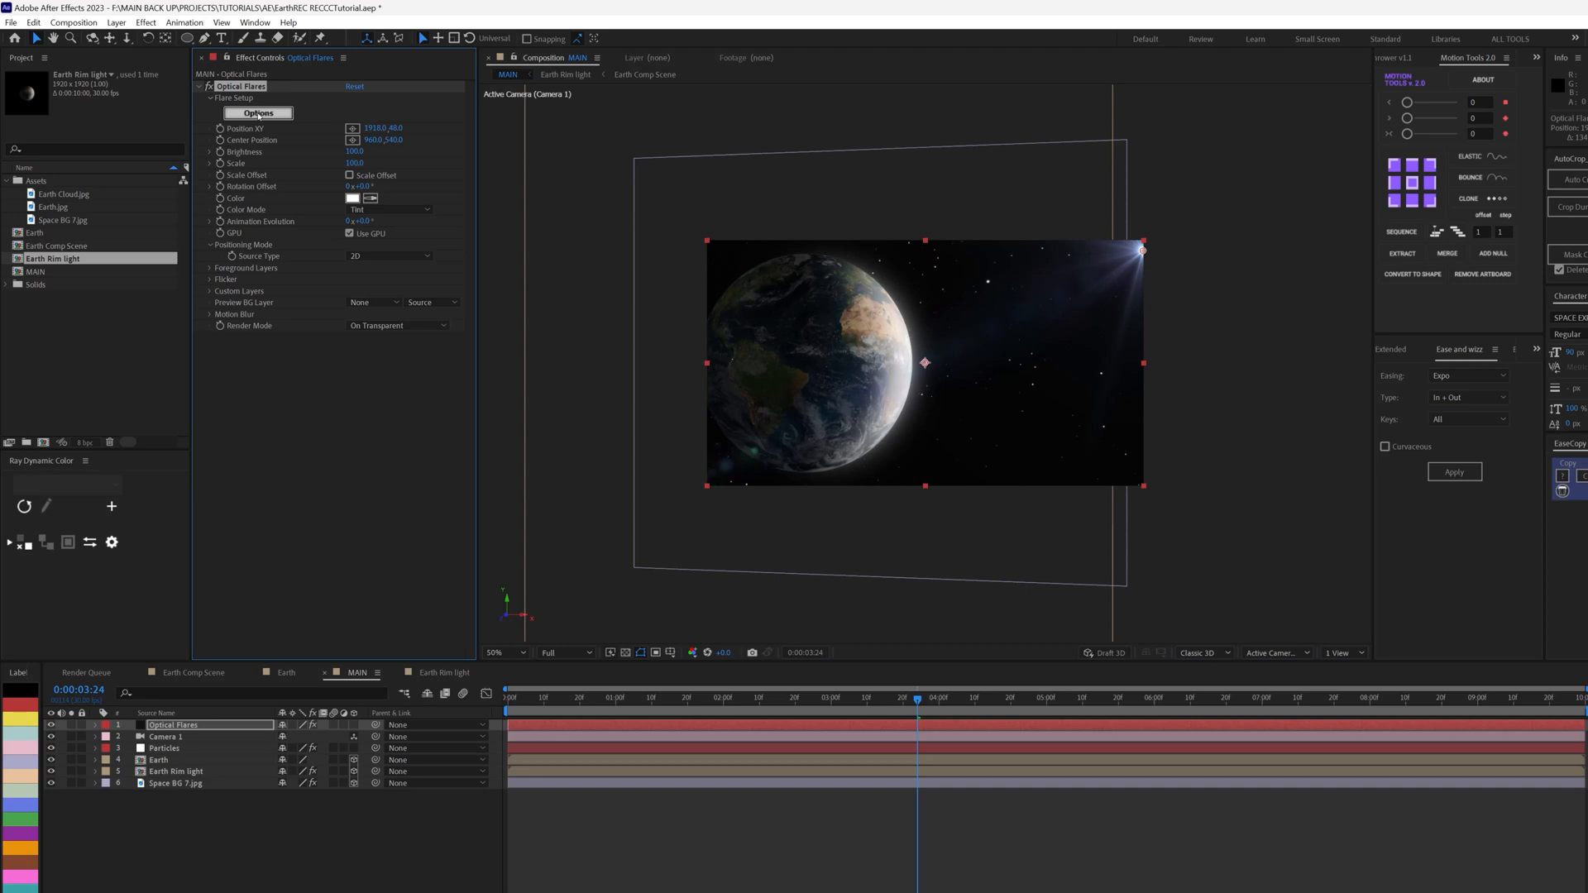
{"action": "left_click_drag", "start_coordinate": [912, 337], "coordinate": [640, 150]}
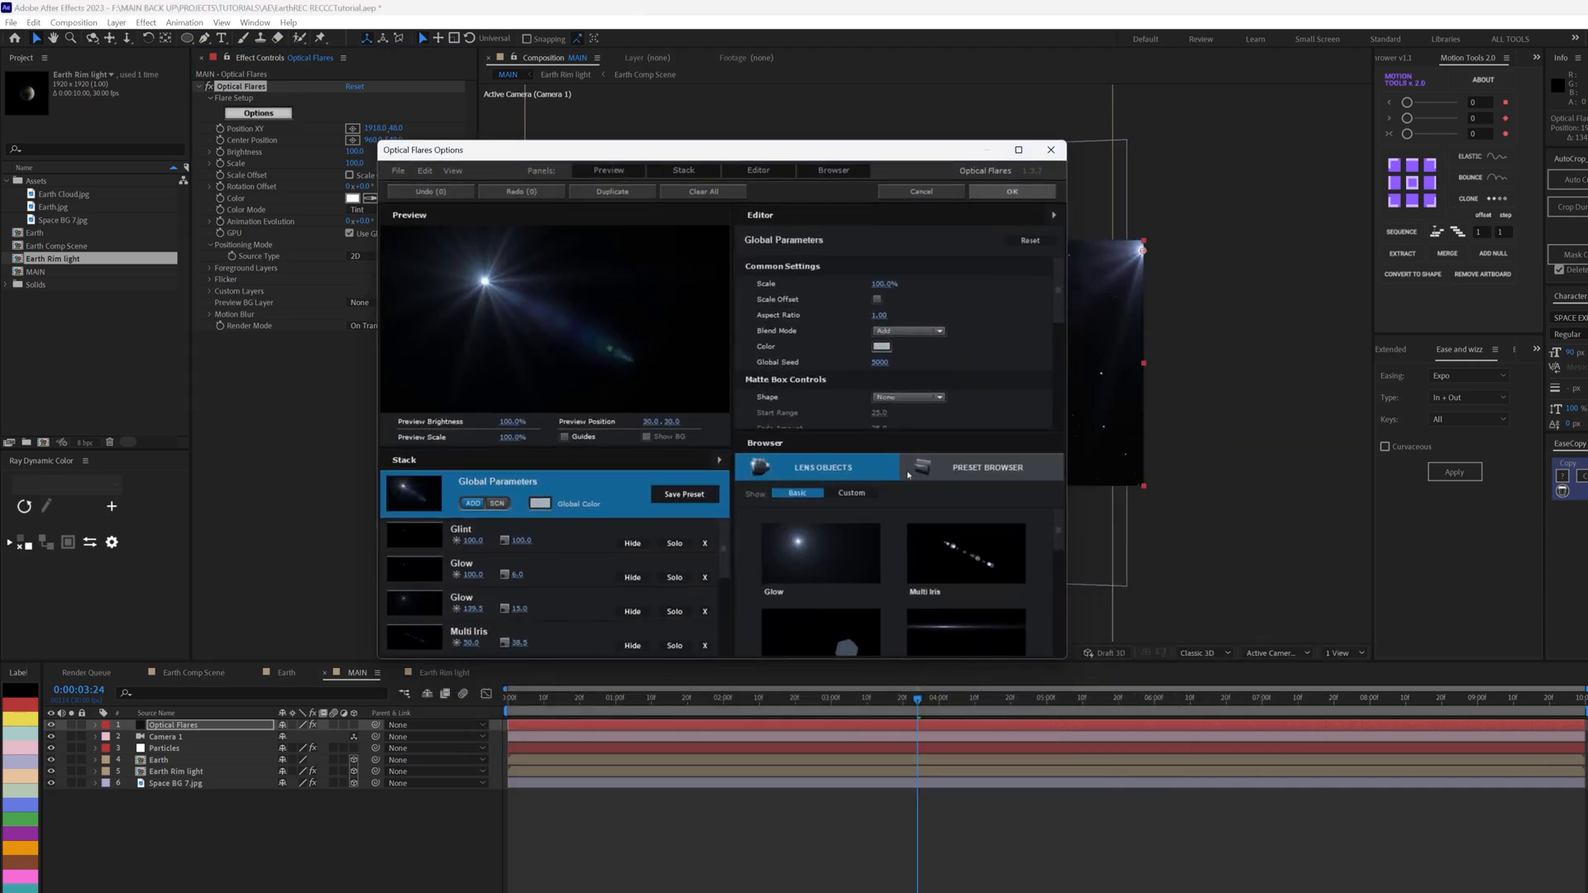
{"action": "left_click", "coordinate": [957, 468]}
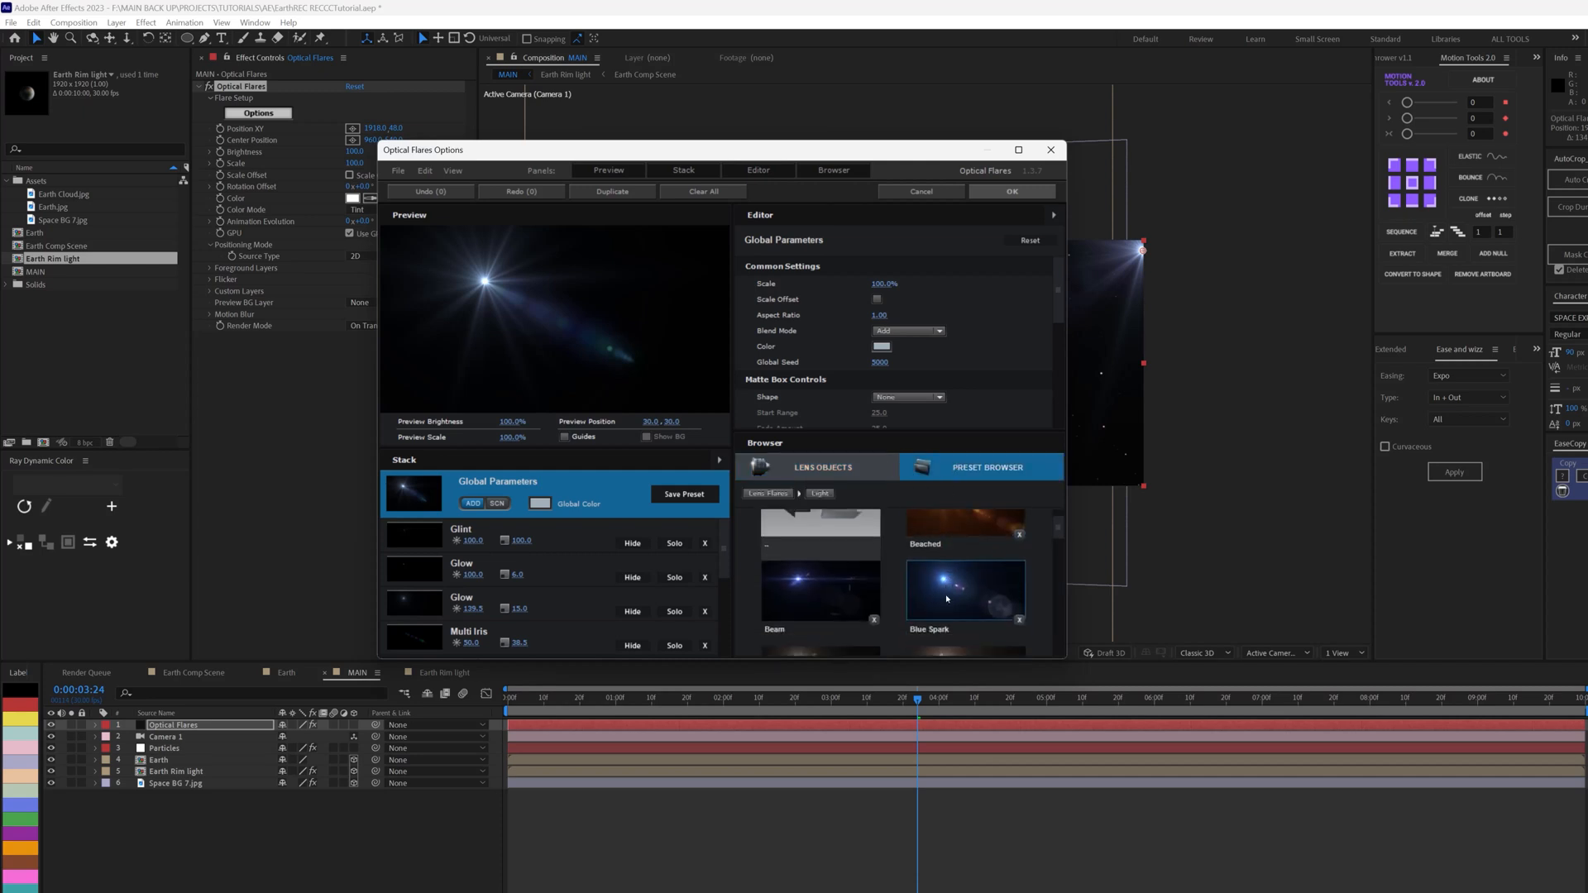
{"action": "scroll", "coordinate": [959, 591], "scroll_direction": "down", "scroll_amount": 2}
{"action": "scroll", "coordinate": [946, 598], "scroll_direction": "down", "scroll_amount": 3}
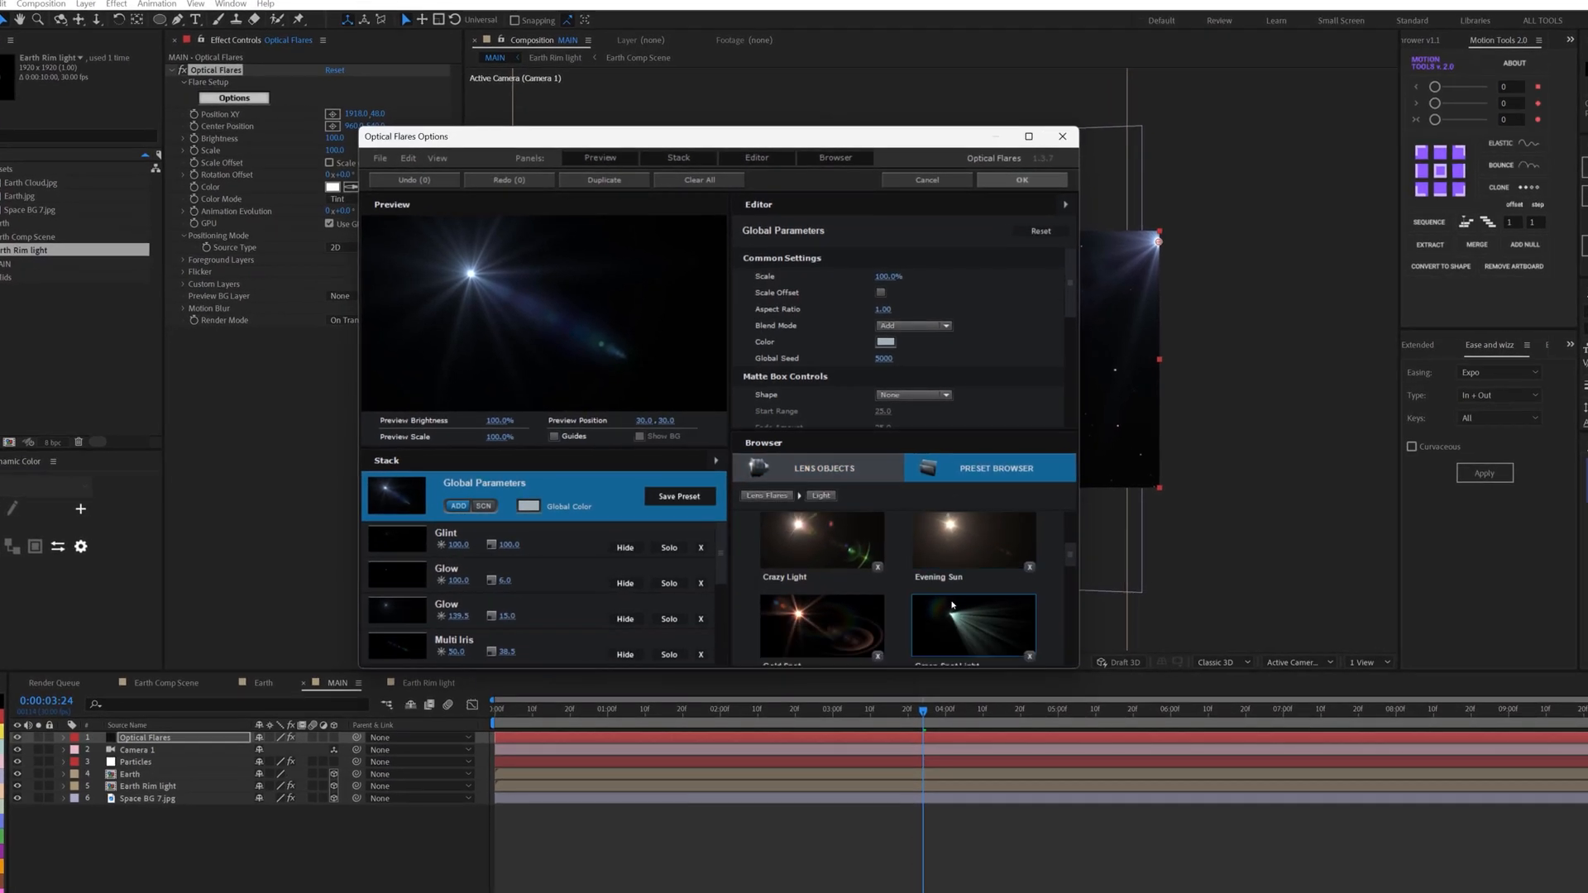
{"action": "scroll", "coordinate": [952, 605], "scroll_direction": "down", "scroll_amount": 3}
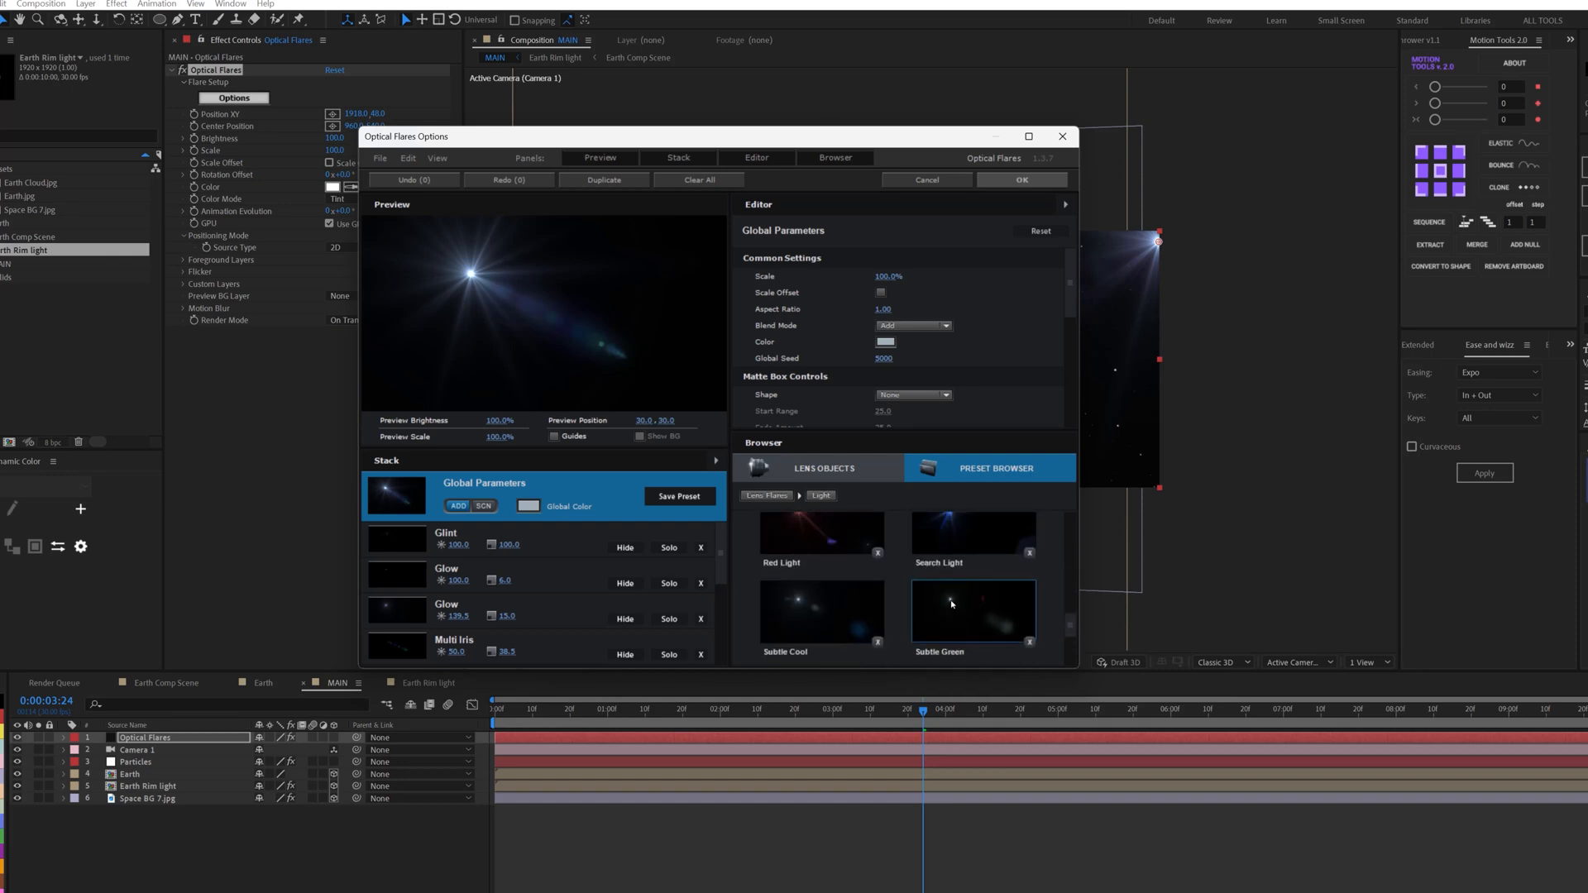
{"action": "scroll", "coordinate": [952, 604], "scroll_direction": "up", "scroll_amount": 5}
{"action": "scroll", "coordinate": [950, 599], "scroll_direction": "up", "scroll_amount": 4}
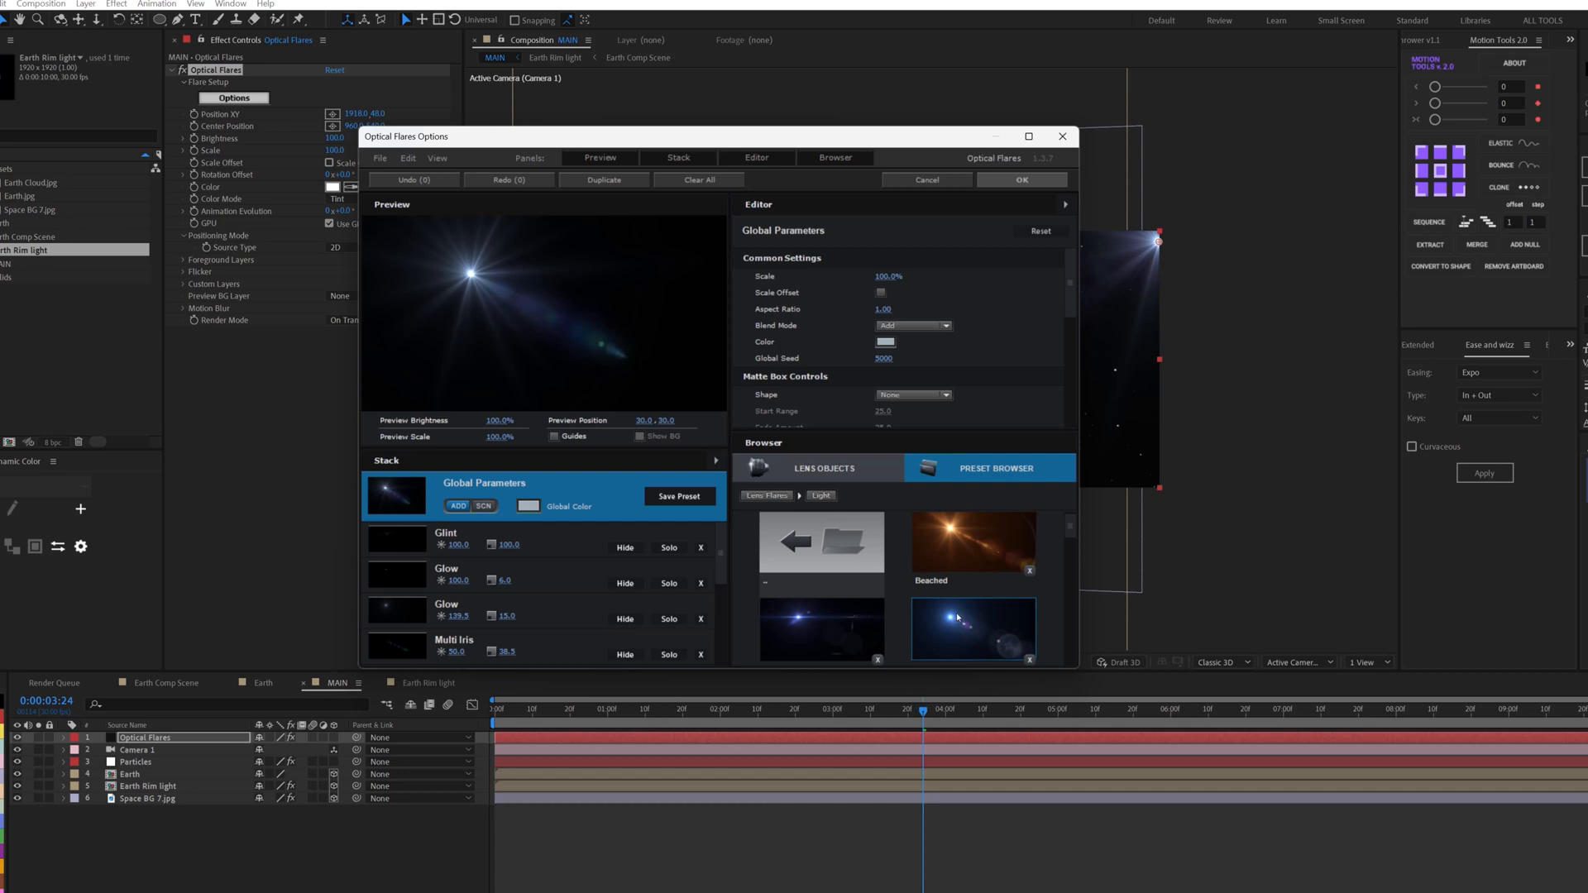
{"action": "left_click", "coordinate": [957, 616]}
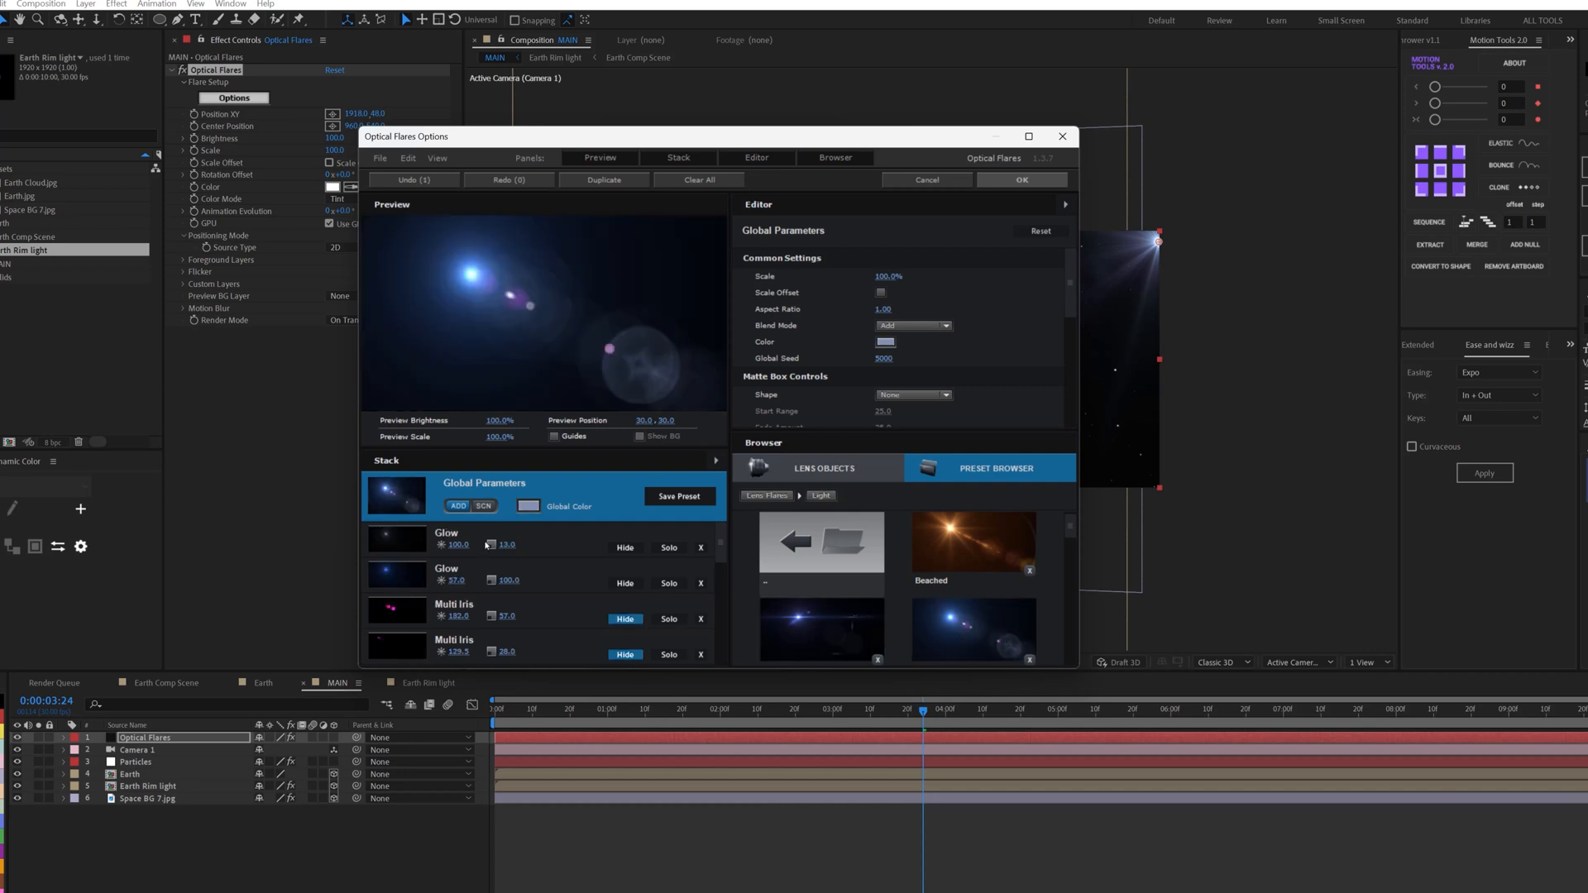
{"action": "left_click", "coordinate": [1022, 180]}
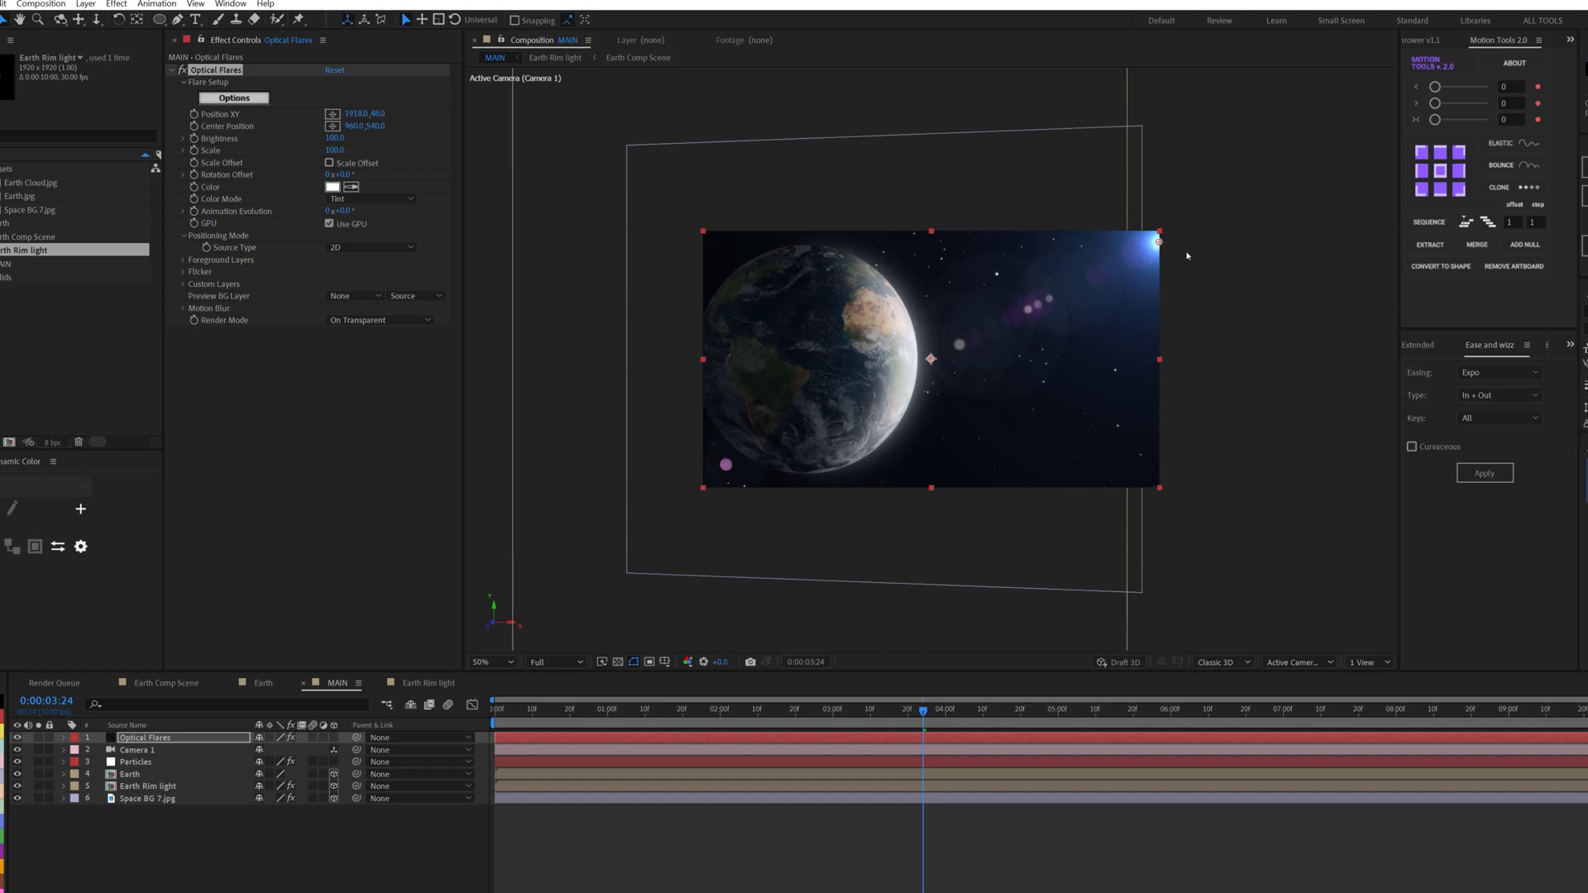
Step: Try the flare farther inside the frame at about 1638, 146 and preview it with the camera move
{"action": "left_click_drag", "start_coordinate": [1159, 243], "coordinate": [1093, 266]}
{"action": "left_click_drag", "start_coordinate": [923, 709], "coordinate": [772, 710]}
{"action": "key", "text": "space"}
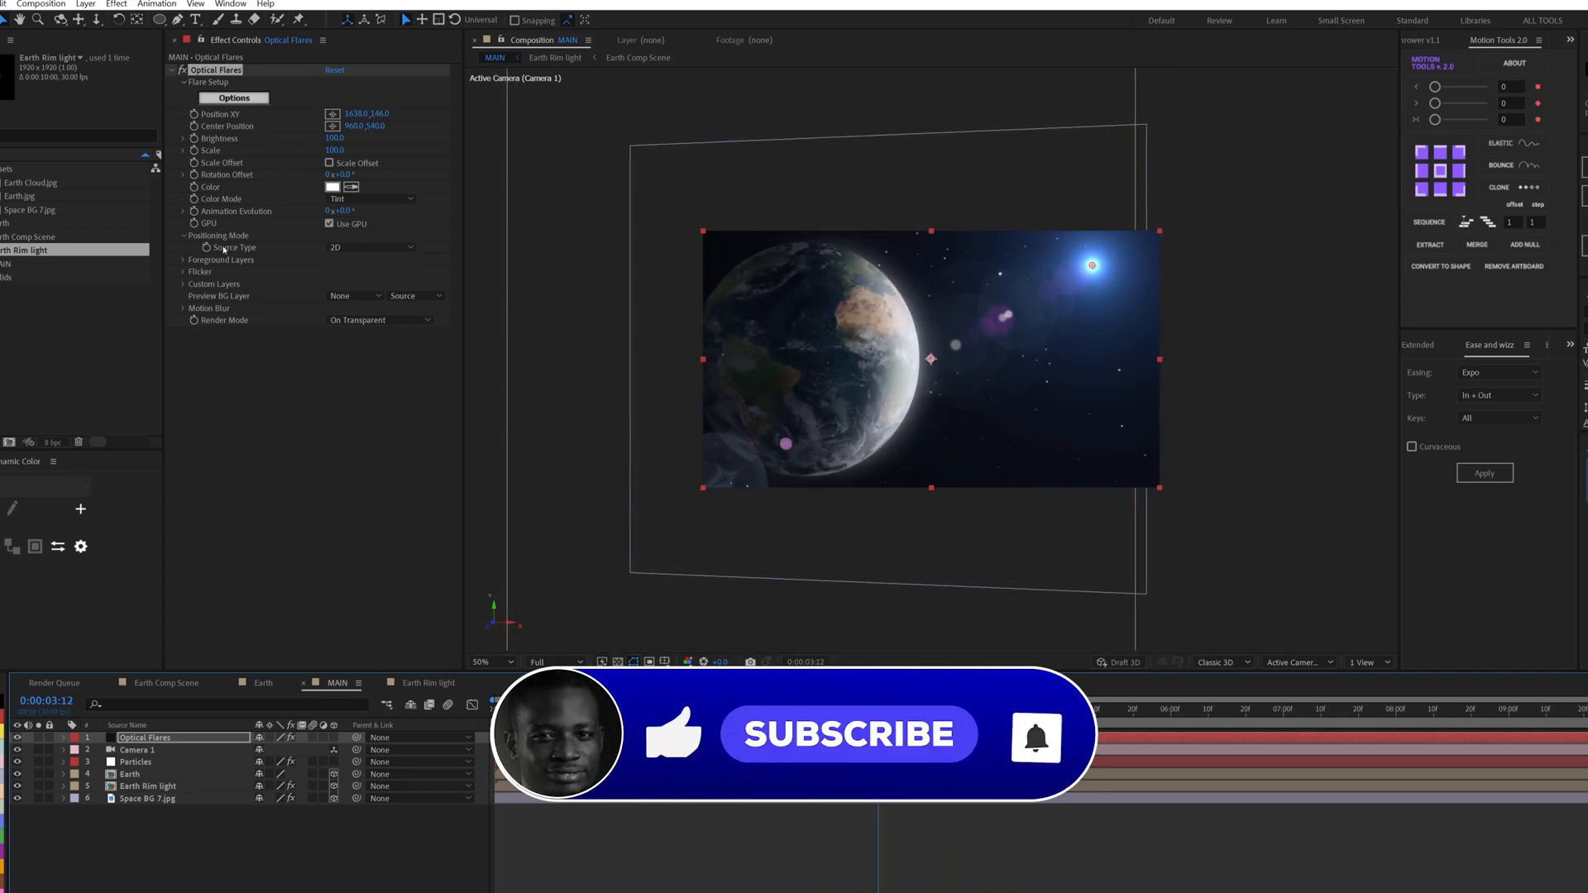
Step: Set the flare's positioning source type to 3D and reveal the layer's effect properties in the timeline
{"action": "left_click", "coordinate": [372, 248]}
{"action": "left_click", "coordinate": [356, 279]}
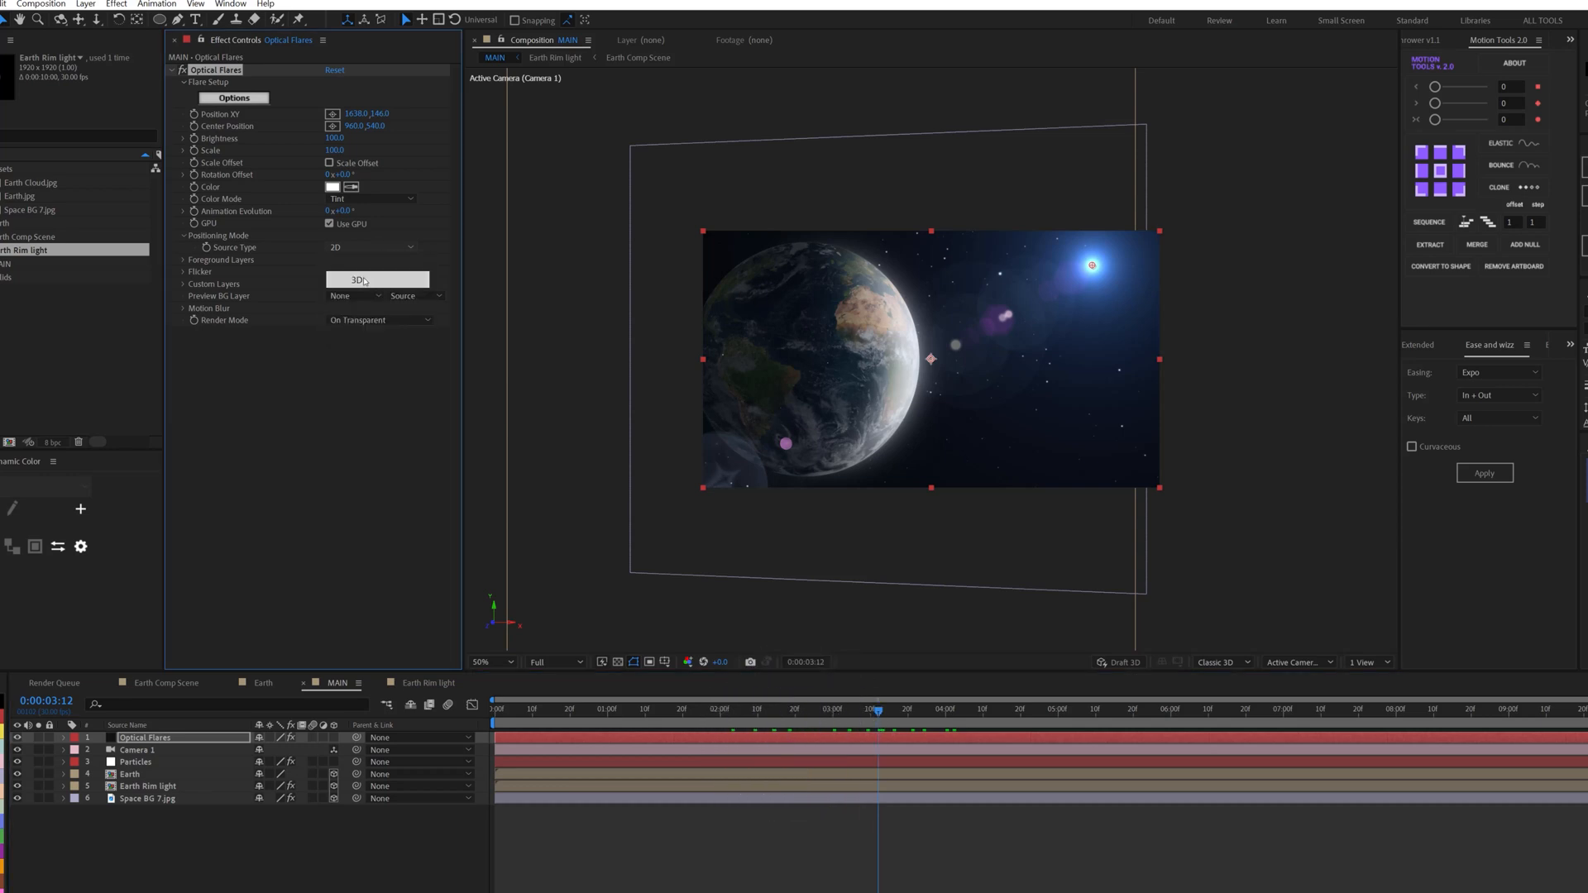
{"action": "key", "text": "e"}
Step: At 0:00:09:29, reposition the flare in the frame's upper-right corner at about 1884, 30
{"action": "left_click_drag", "start_coordinate": [881, 717], "coordinate": [1587, 695]}
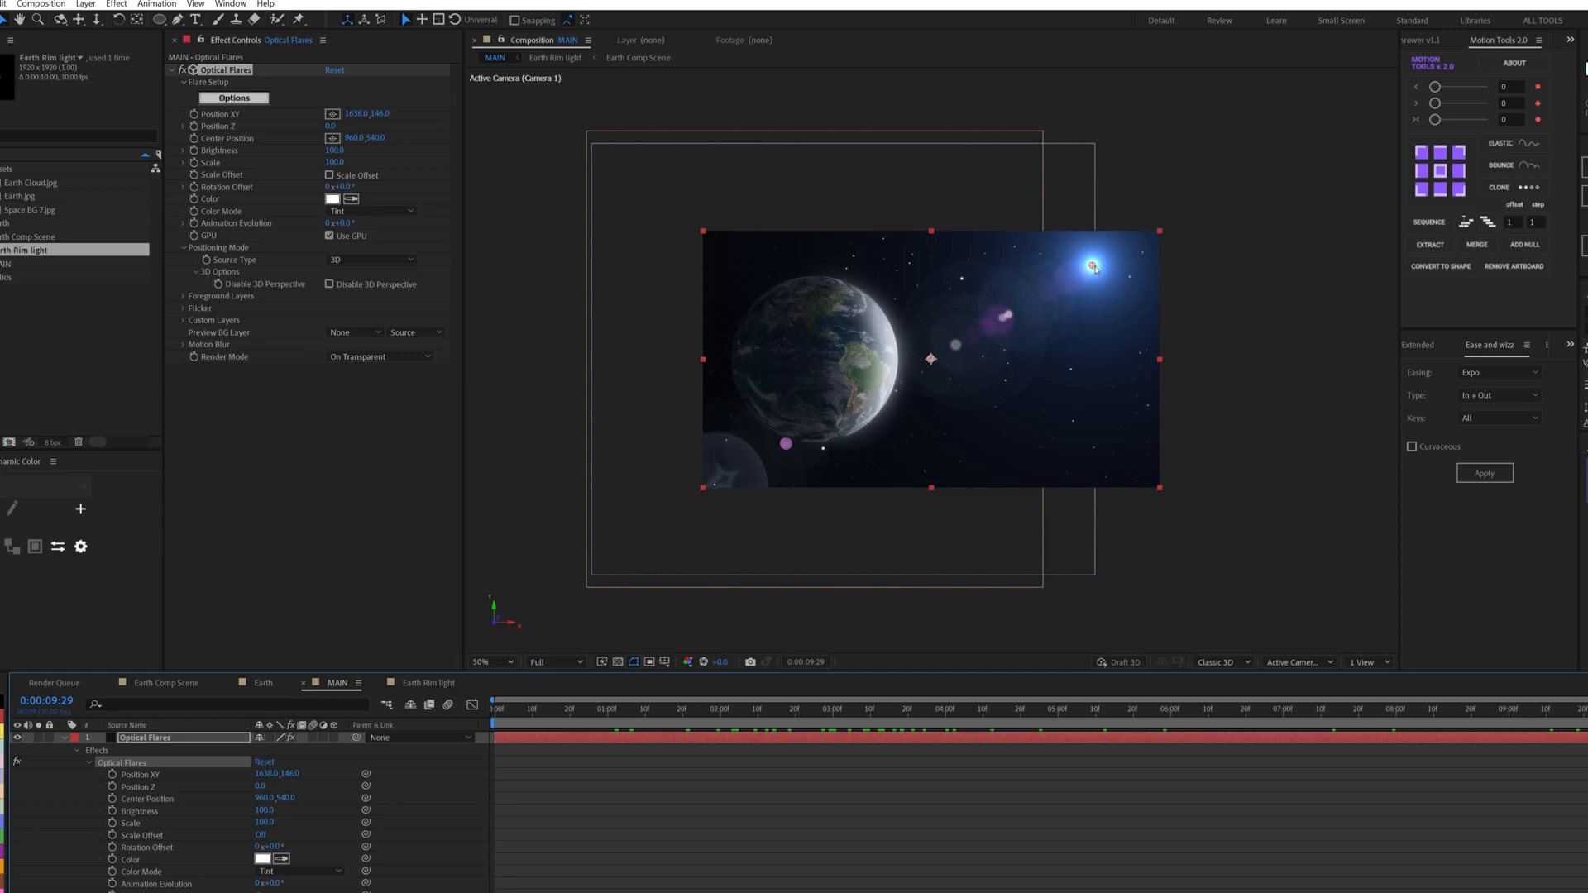
{"action": "left_click_drag", "start_coordinate": [1092, 267], "coordinate": [1150, 239]}
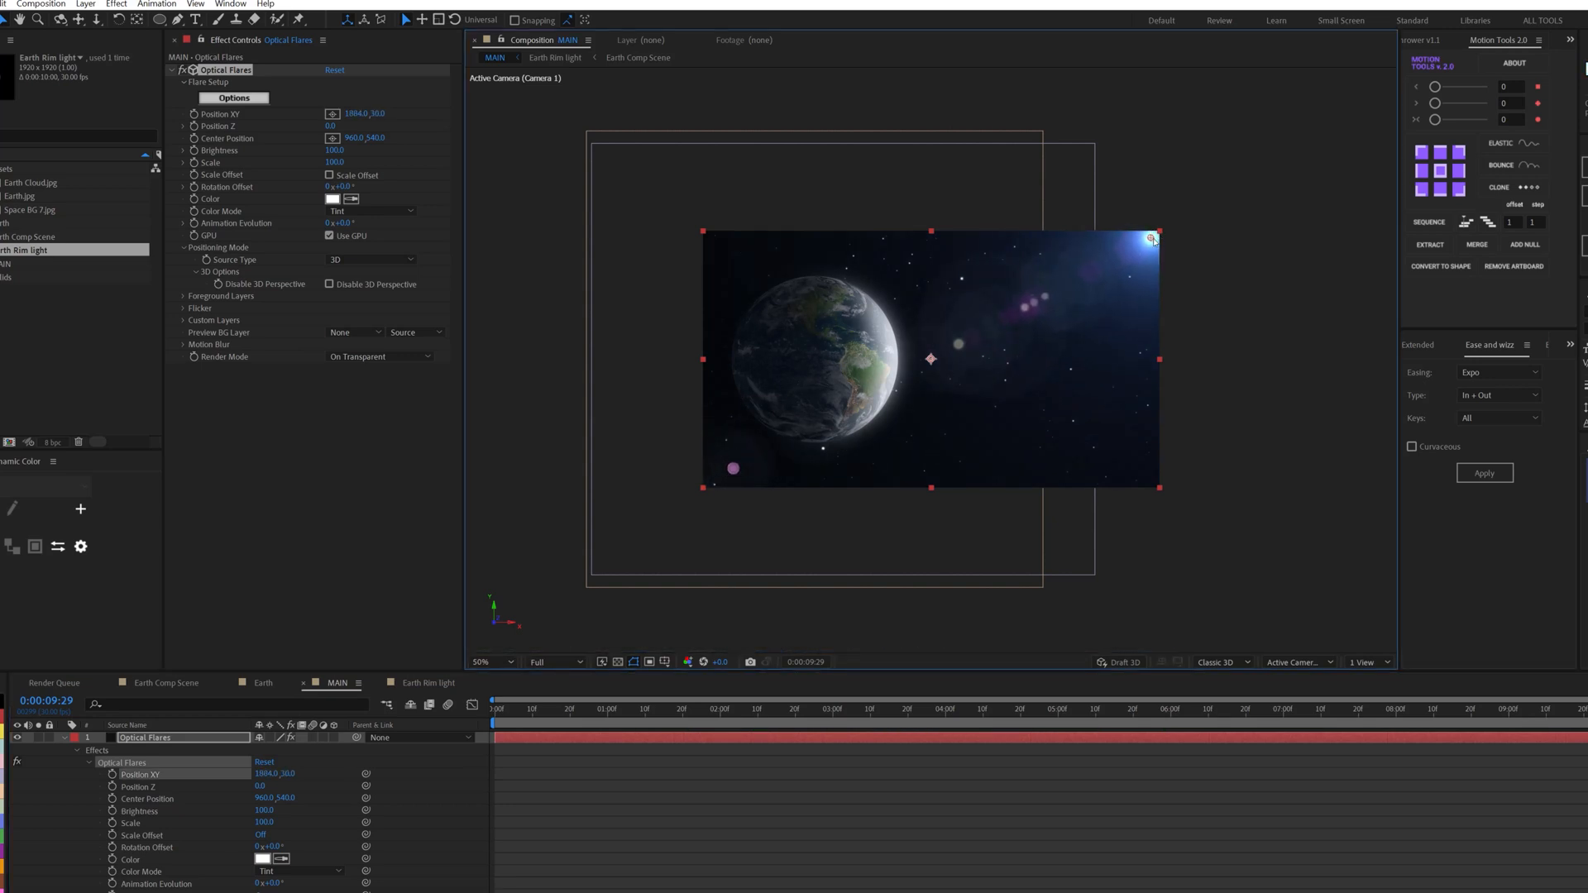
{"action": "left_click", "coordinate": [932, 804]}
Step: Fit the composition in the viewer and set the project color depth to 16 bpc
{"action": "left_click", "coordinate": [499, 661]}
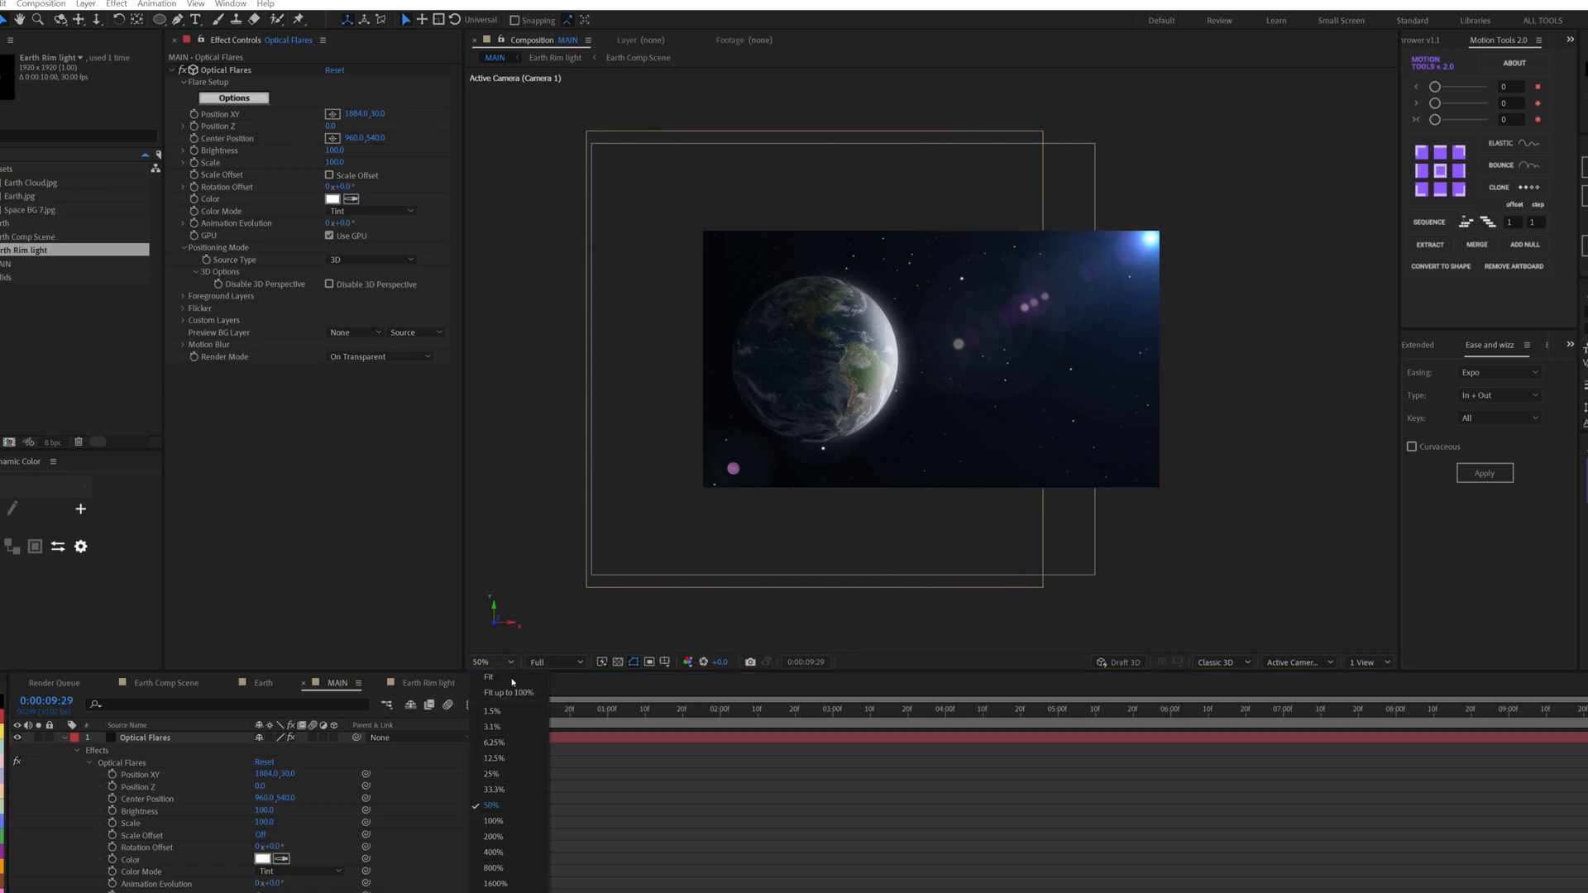
{"action": "left_click", "coordinate": [504, 707]}
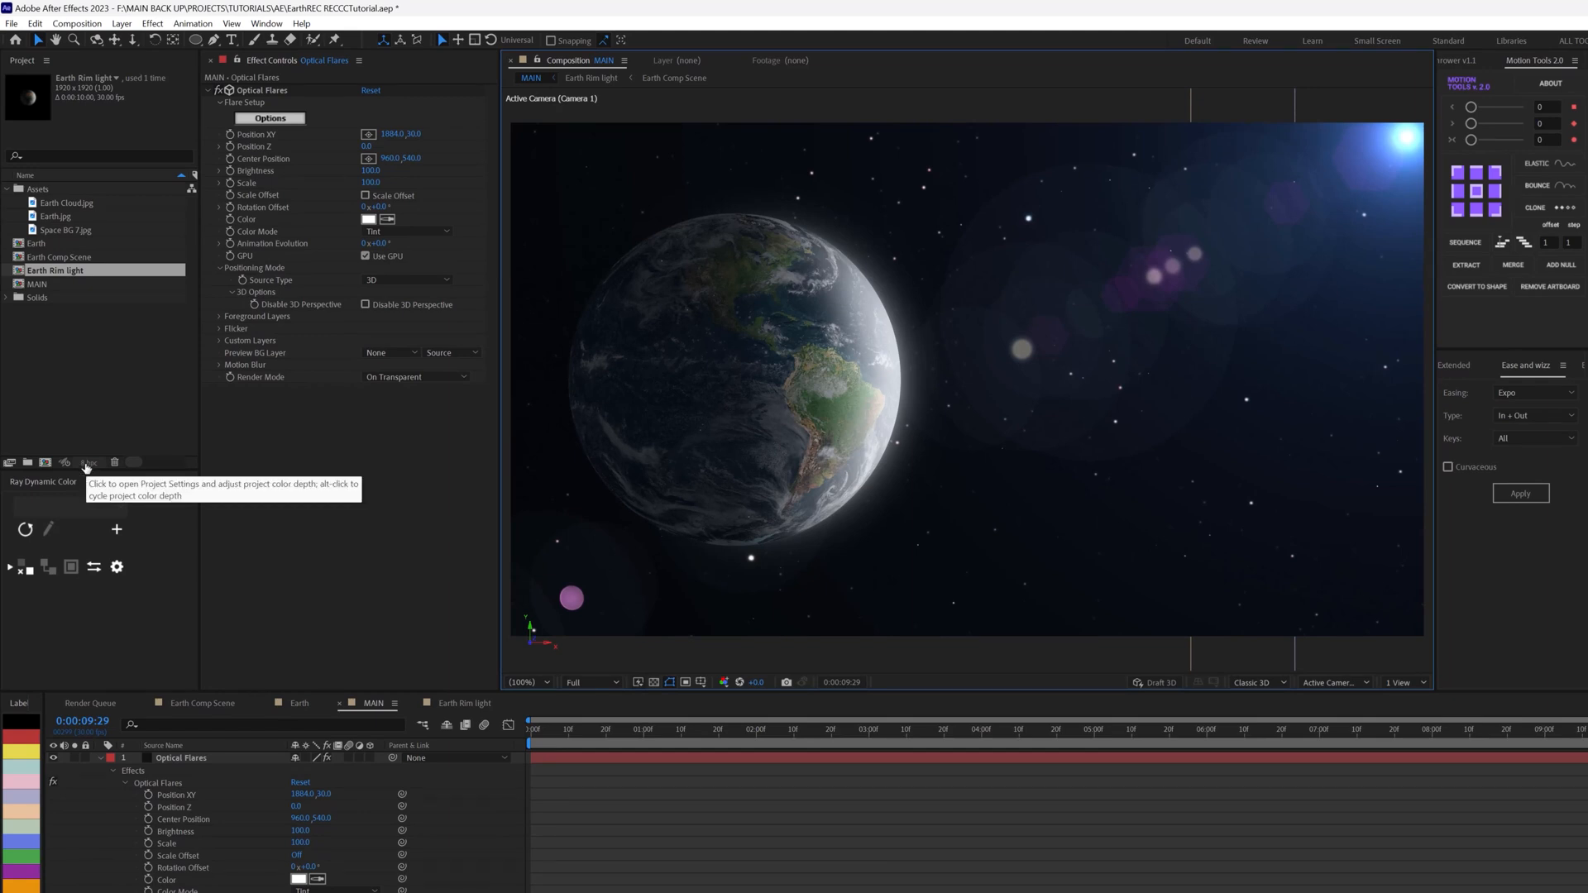
{"action": "left_click", "coordinate": [91, 464], "text": "alt"}
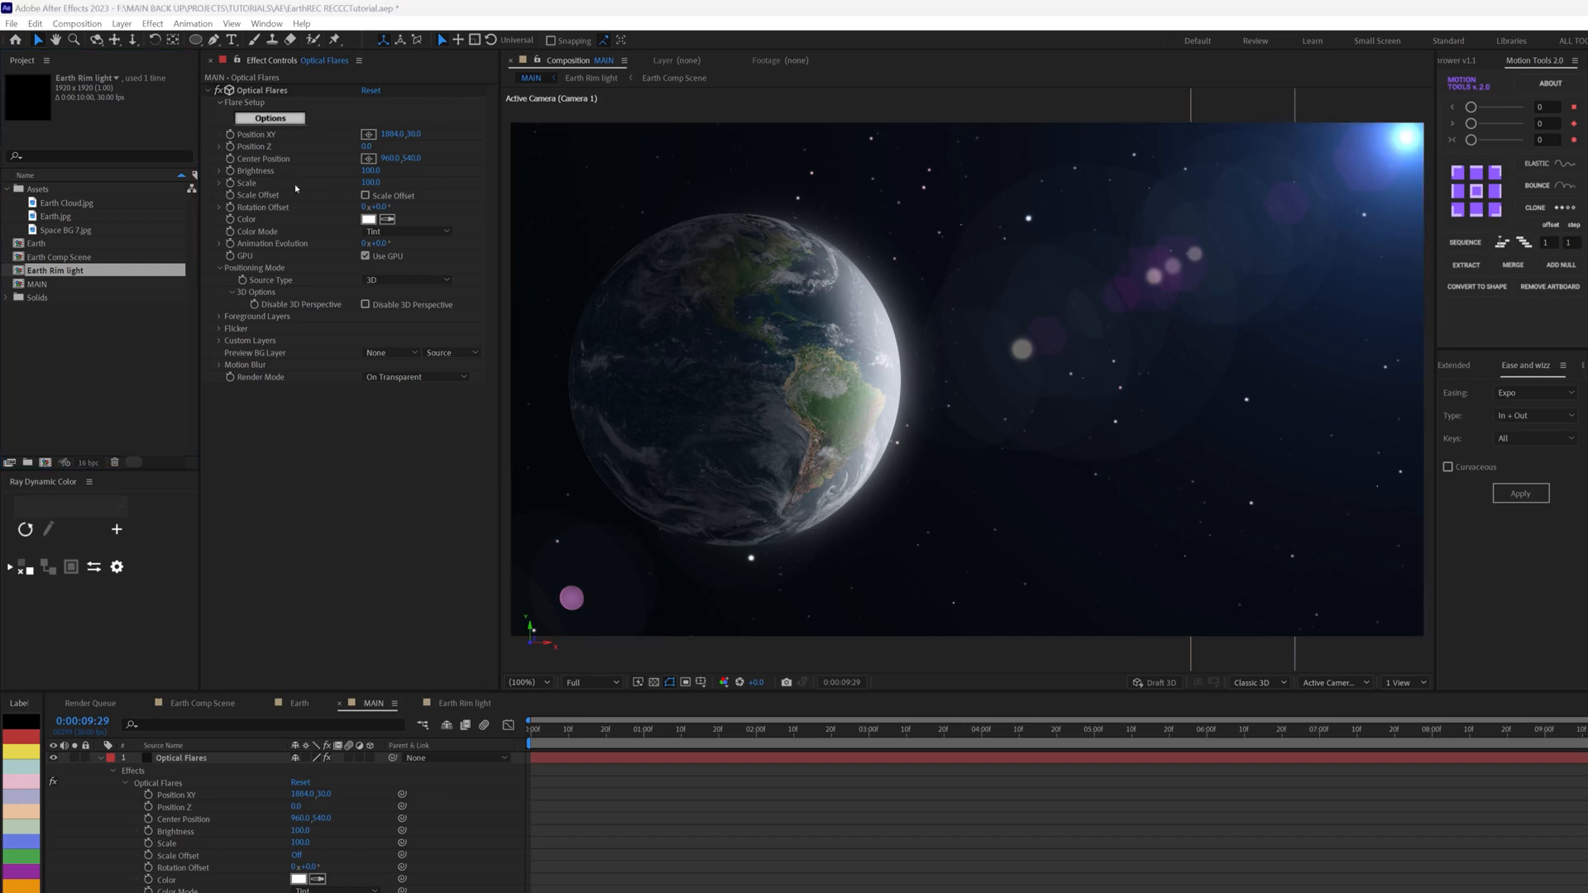
Step: Set the Optical Flares brightness to 50
{"action": "left_click_drag", "start_coordinate": [371, 171], "coordinate": [354, 166]}
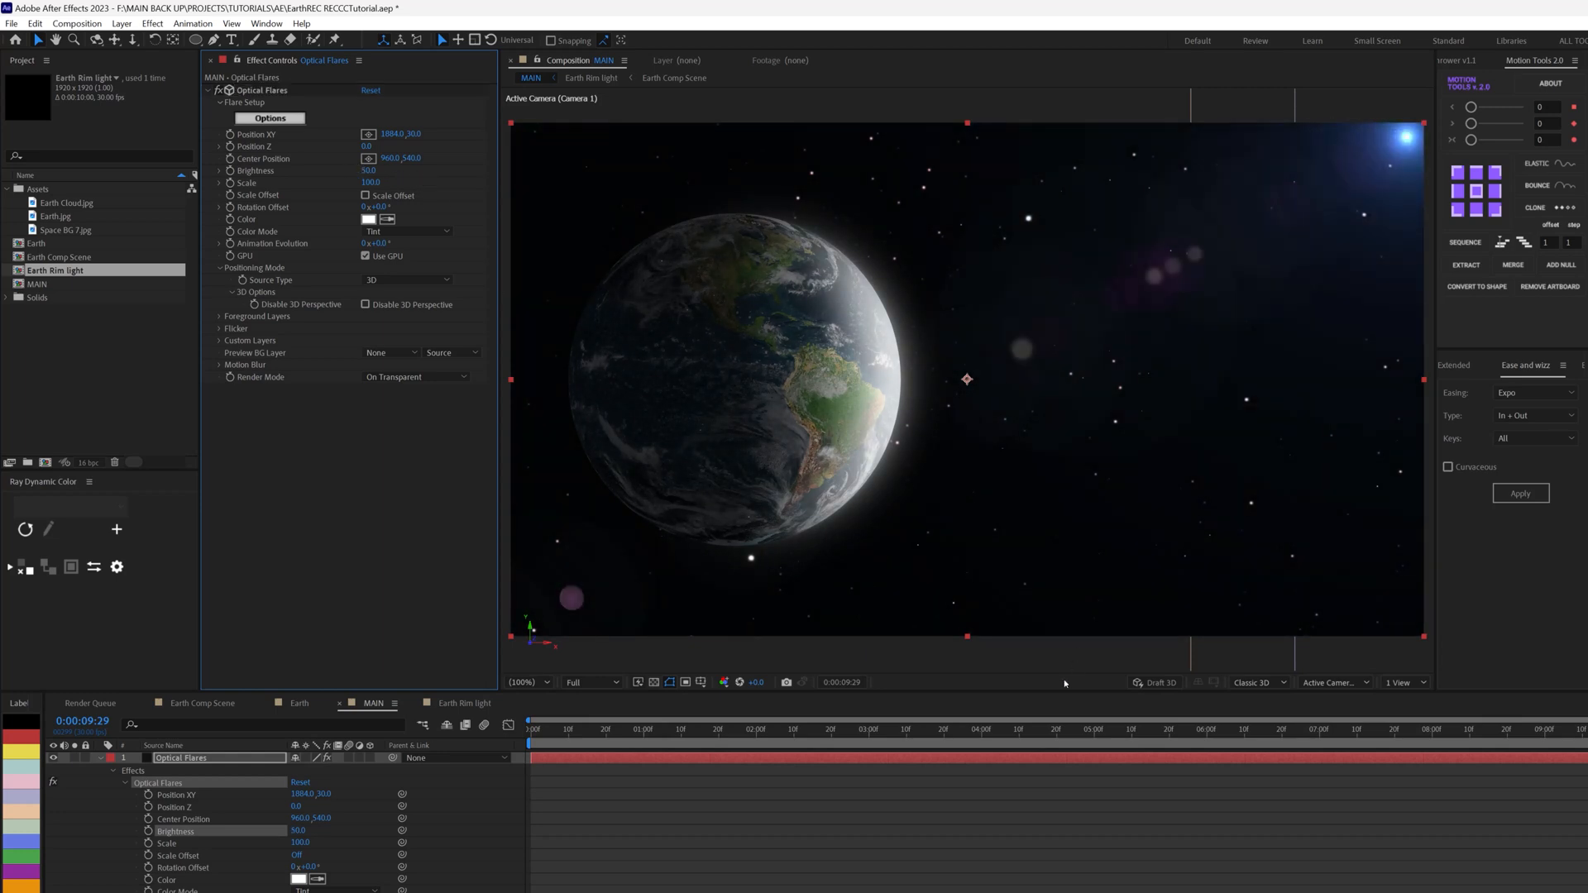
Step: Check the flare at 0:00:04:16, collapse the Optical Flares layer's properties and deselect the layer
{"action": "left_click_drag", "start_coordinate": [1098, 731], "coordinate": [1041, 731]}
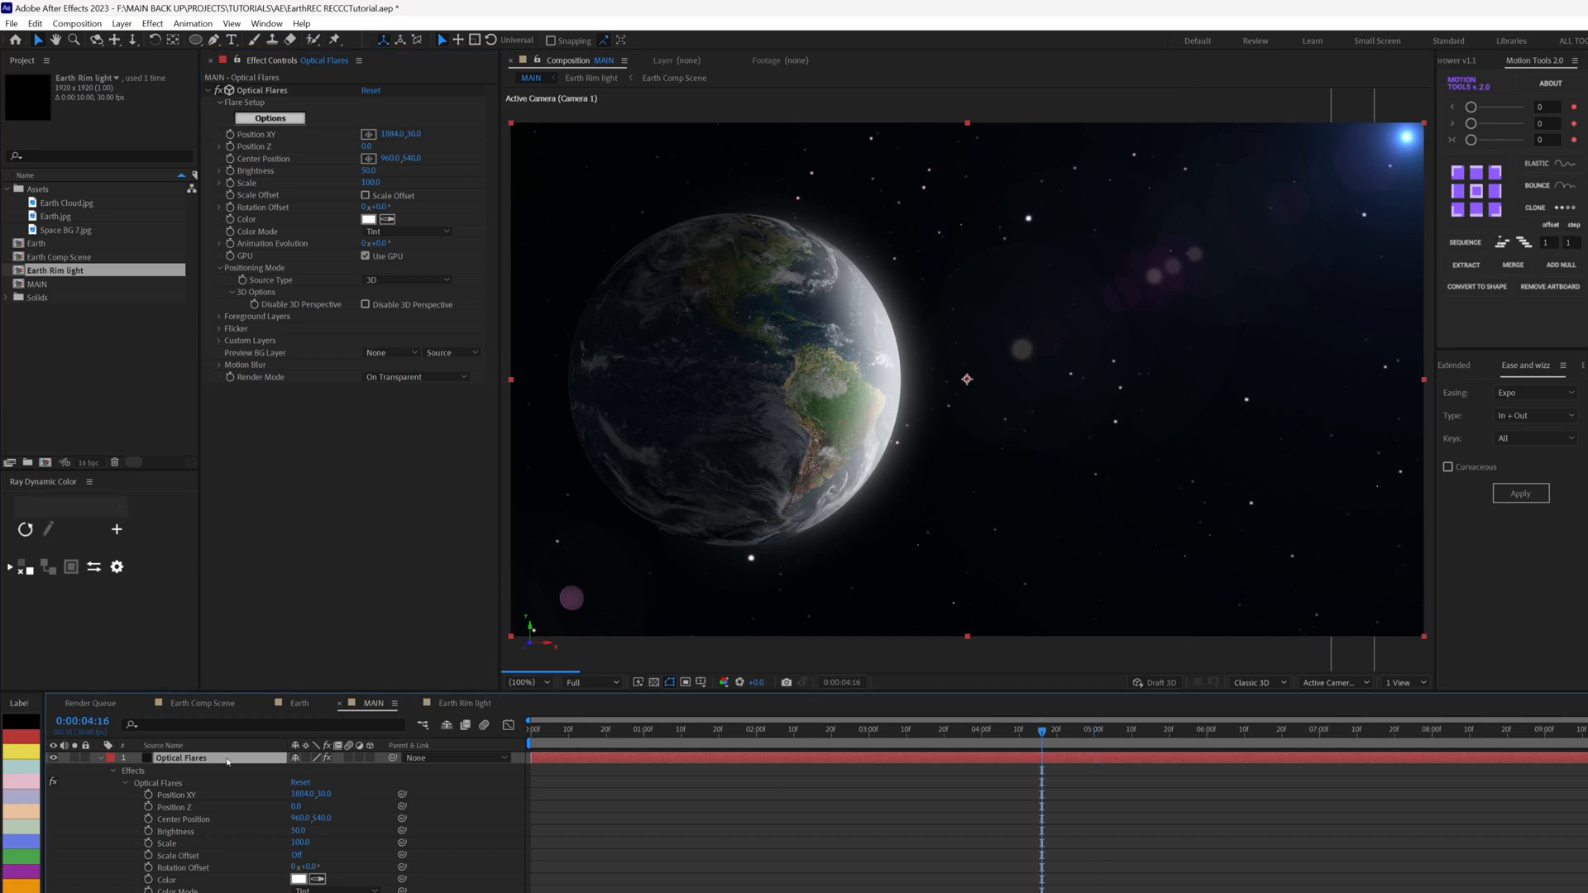
{"action": "left_click", "coordinate": [100, 758]}
{"action": "left_click", "coordinate": [380, 851]}
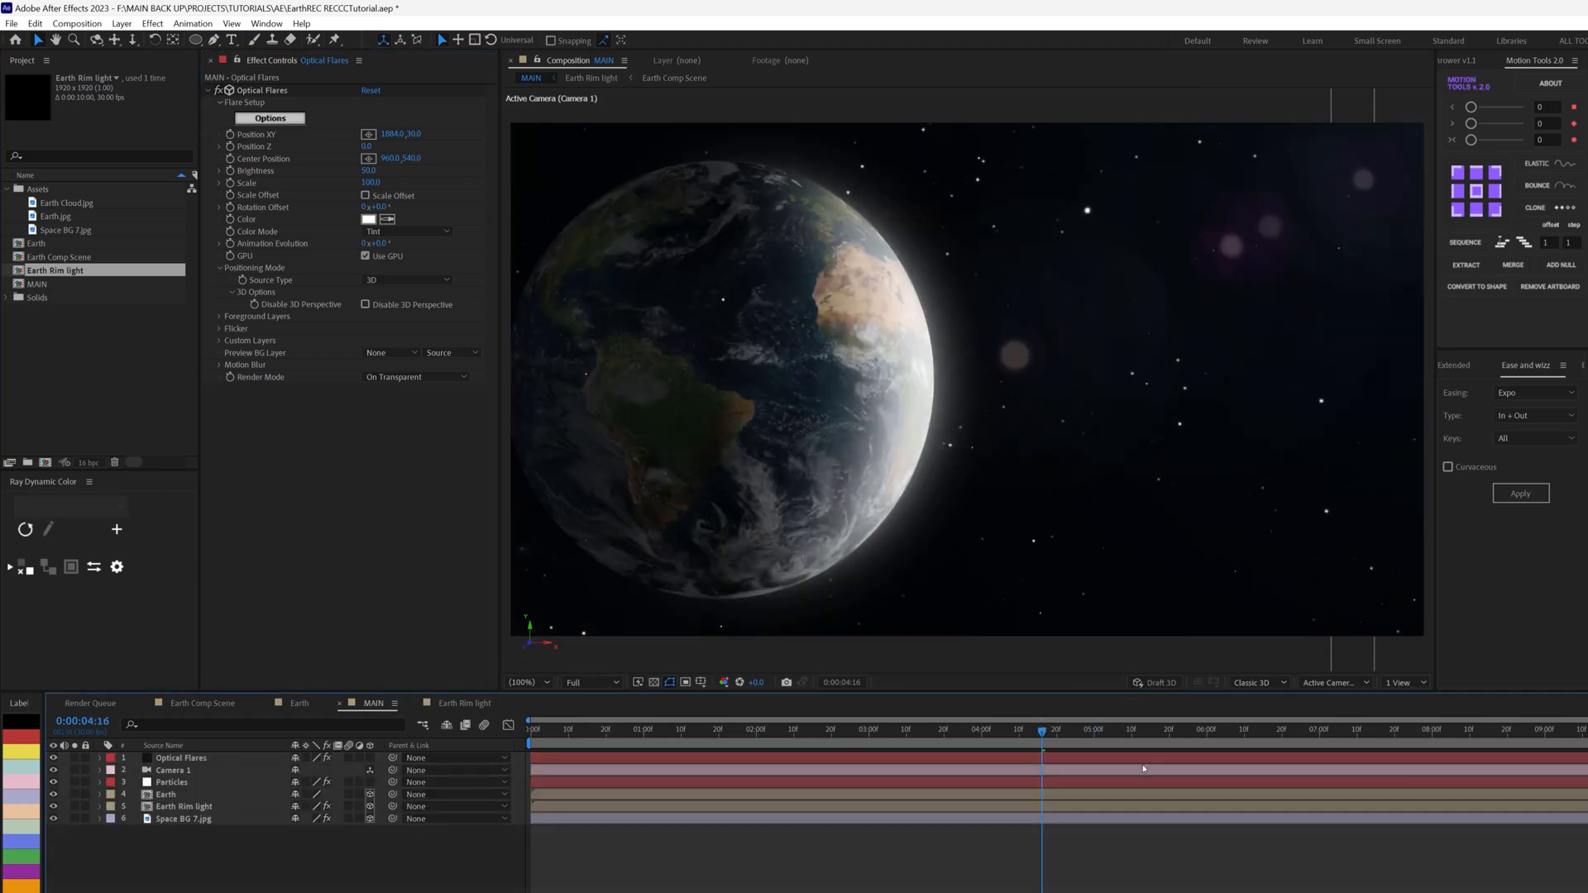
Step: At 0:00:06:25, add a text layer reading "Planet" in the empty space beside the Earth
{"action": "left_click_drag", "start_coordinate": [1119, 731], "coordinate": [1302, 731]}
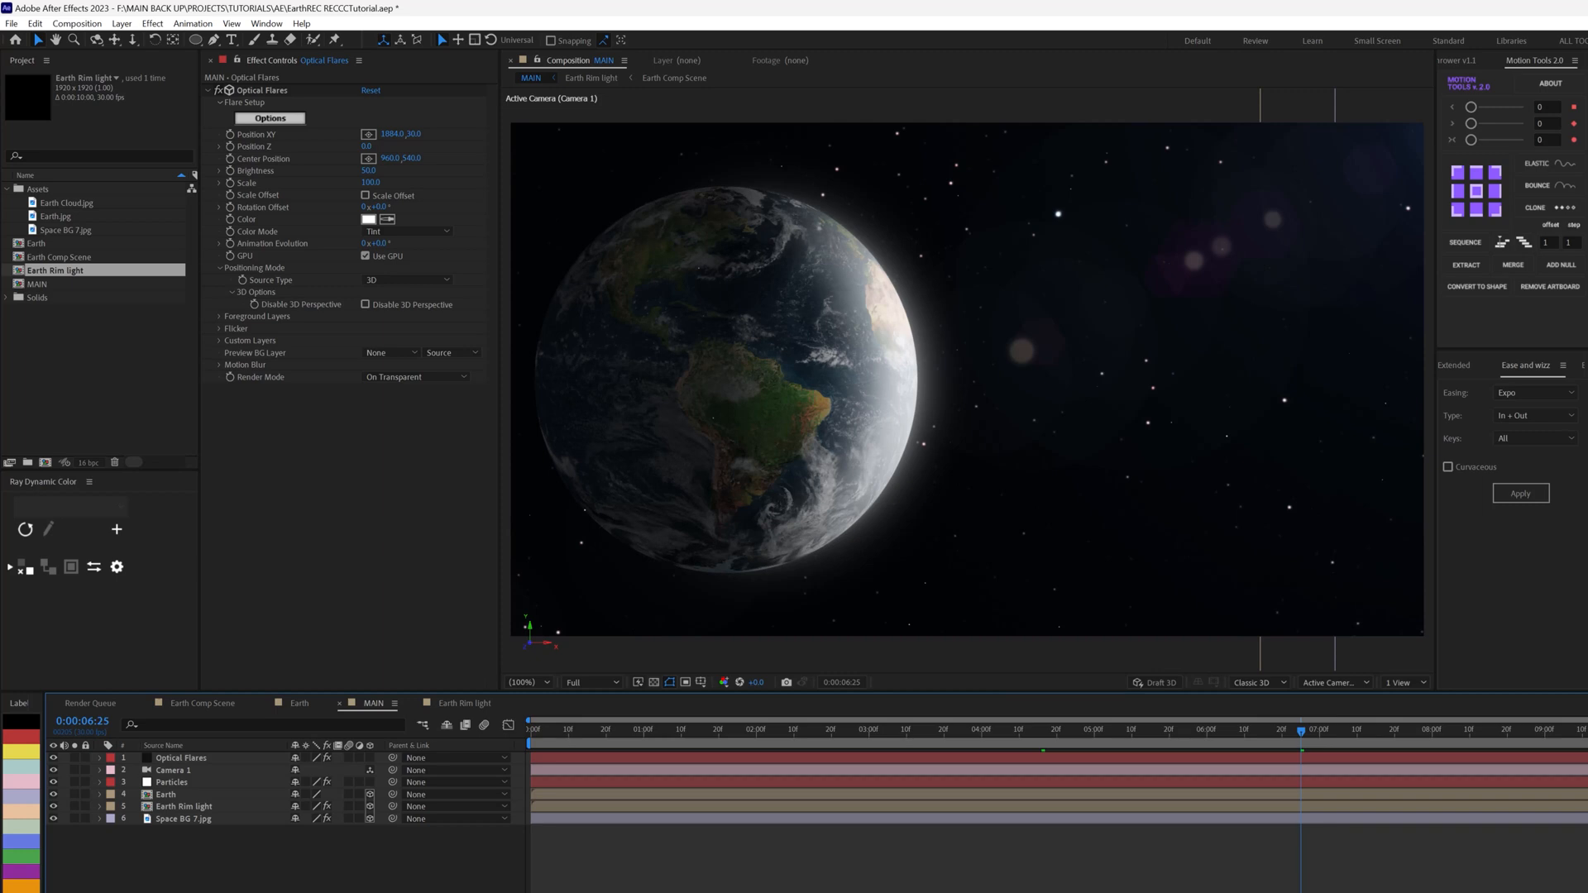
{"action": "left_click", "coordinate": [232, 39]}
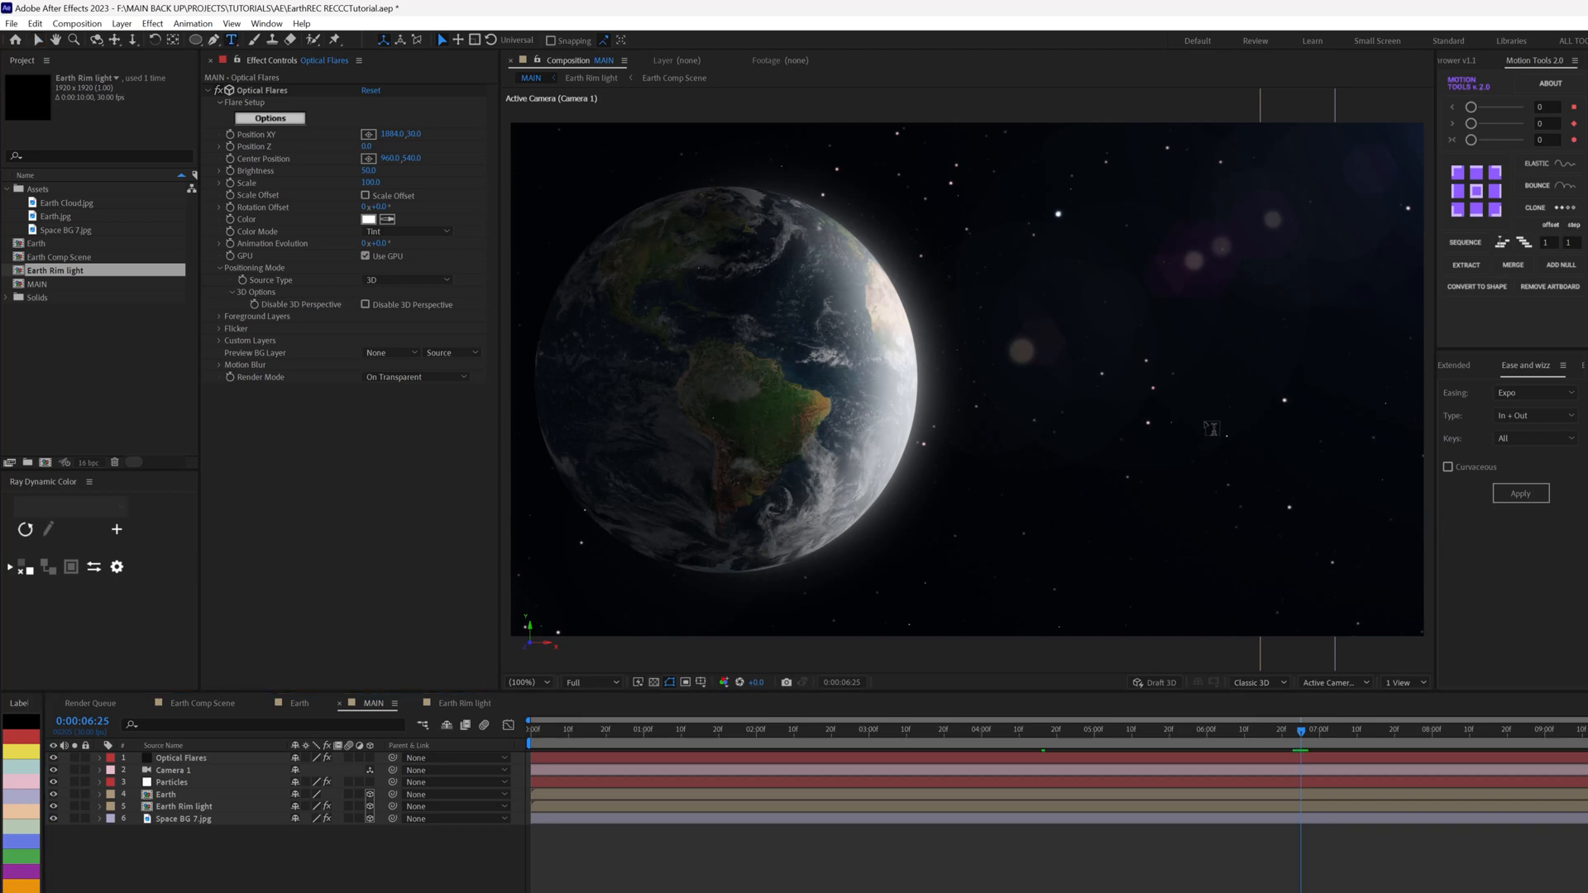
{"action": "left_click", "coordinate": [1165, 407]}
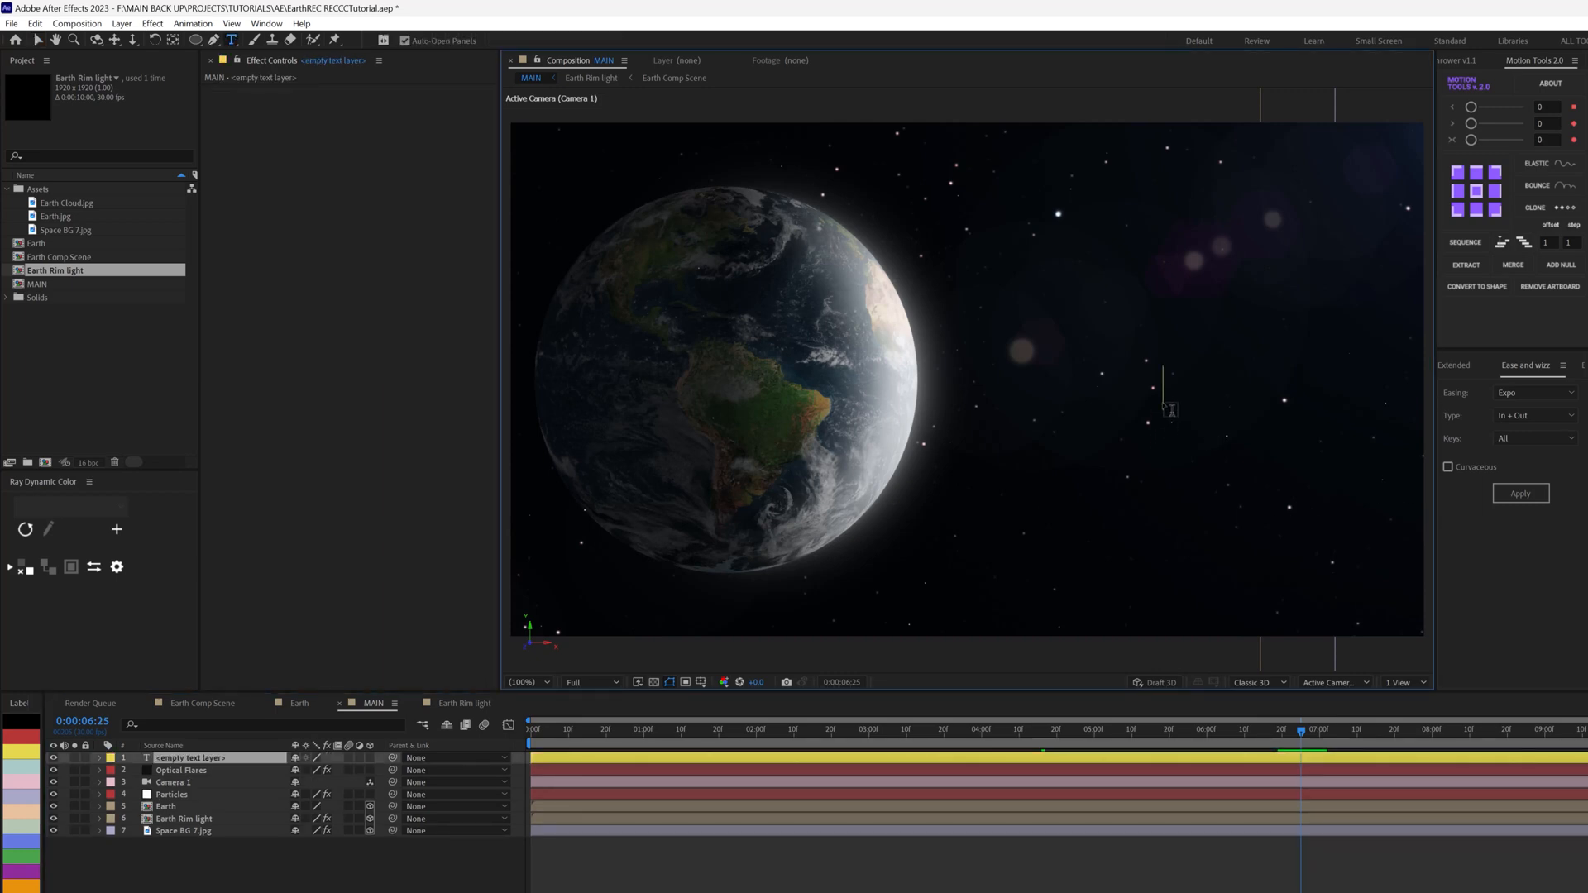
{"action": "type", "text": "Planet"}
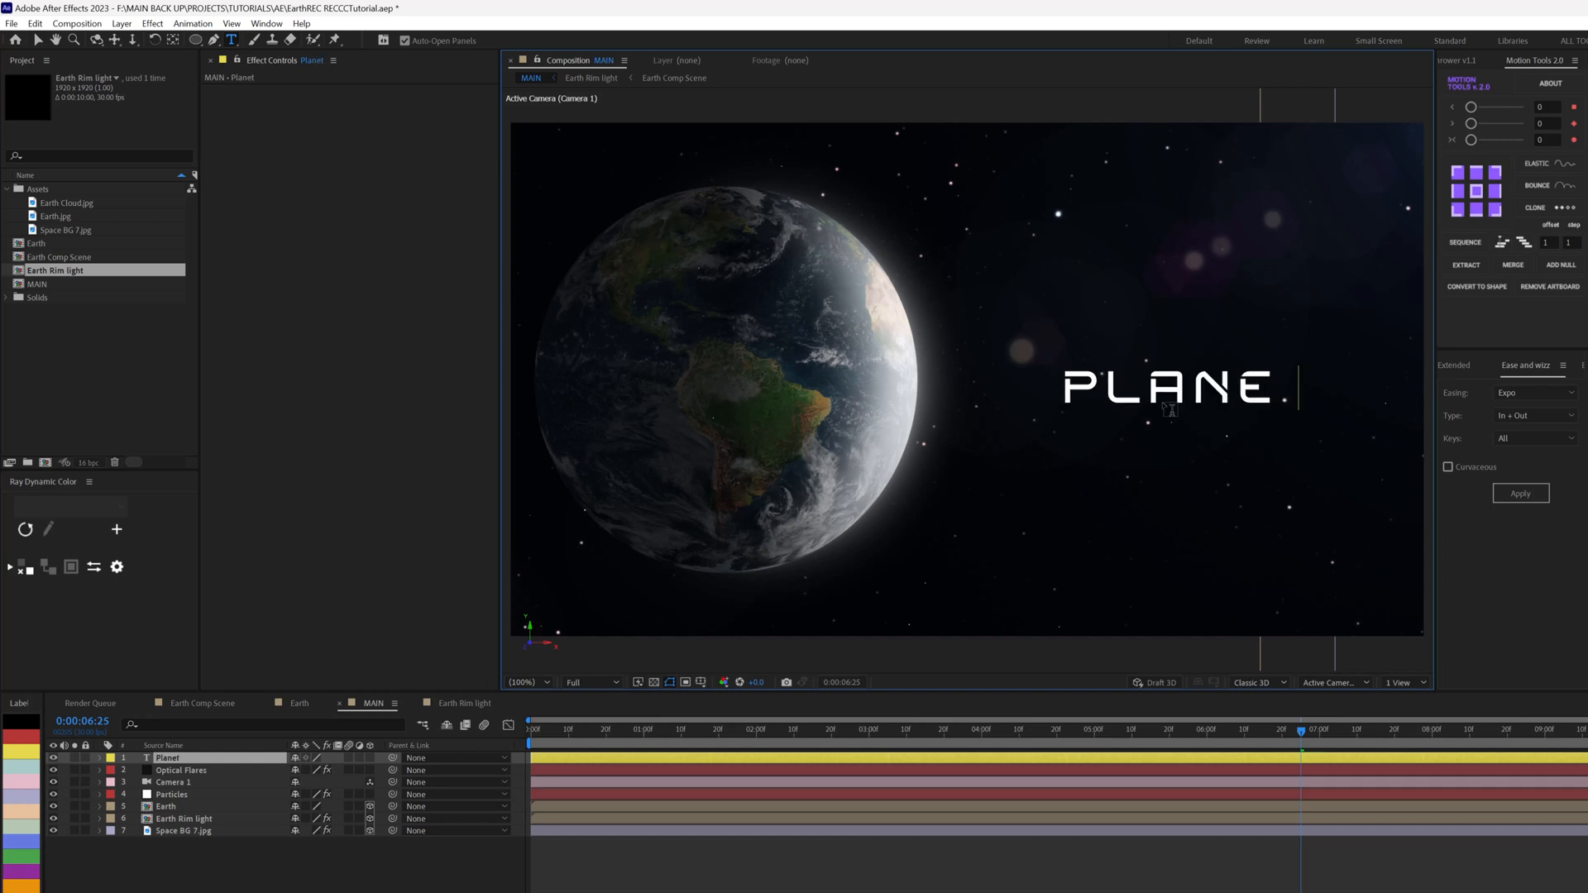
{"action": "left_click", "coordinate": [38, 40]}
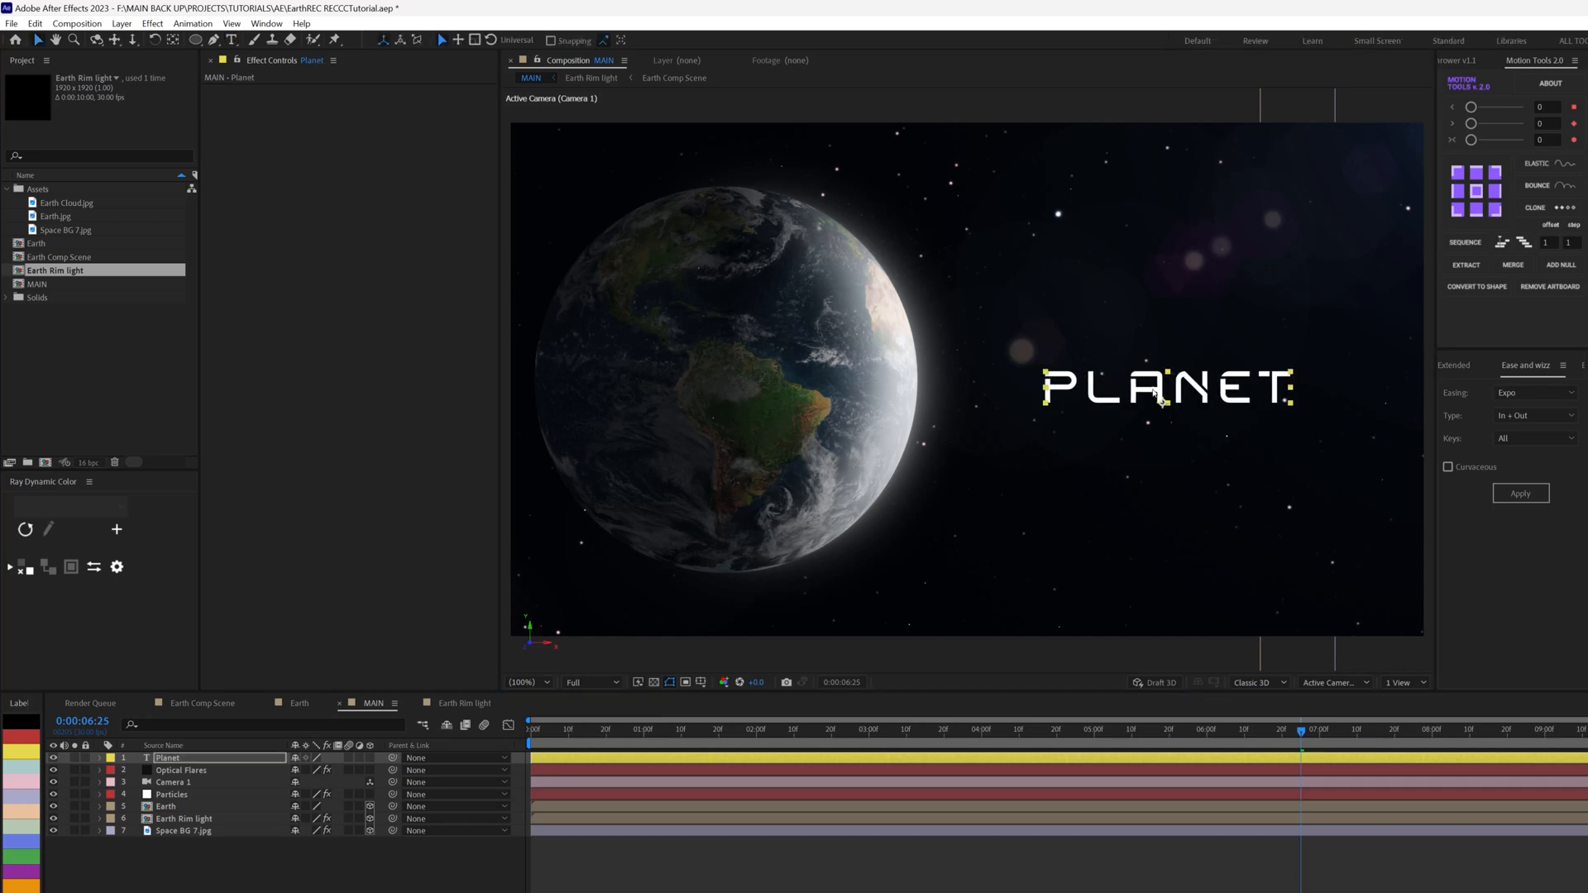
Step: Duplicate the Planet text, place the copy directly below the original and change its wording to "earth"
{"action": "key", "text": "ctrl+d"}
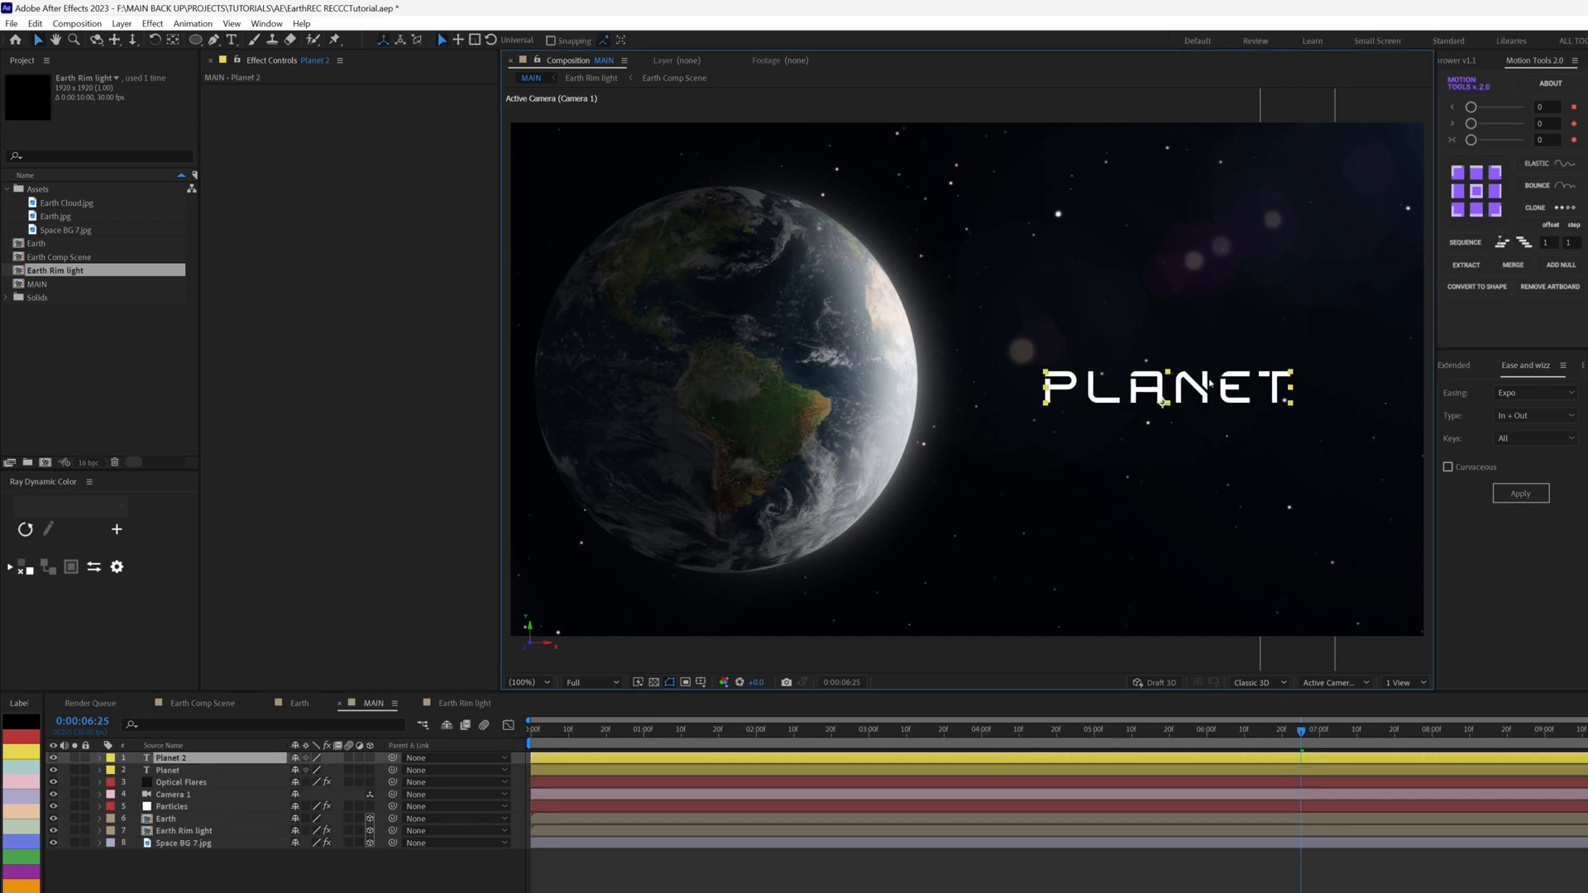
{"action": "left_click_drag", "start_coordinate": [1210, 386], "coordinate": [1205, 431]}
{"action": "double_click", "coordinate": [1204, 430]}
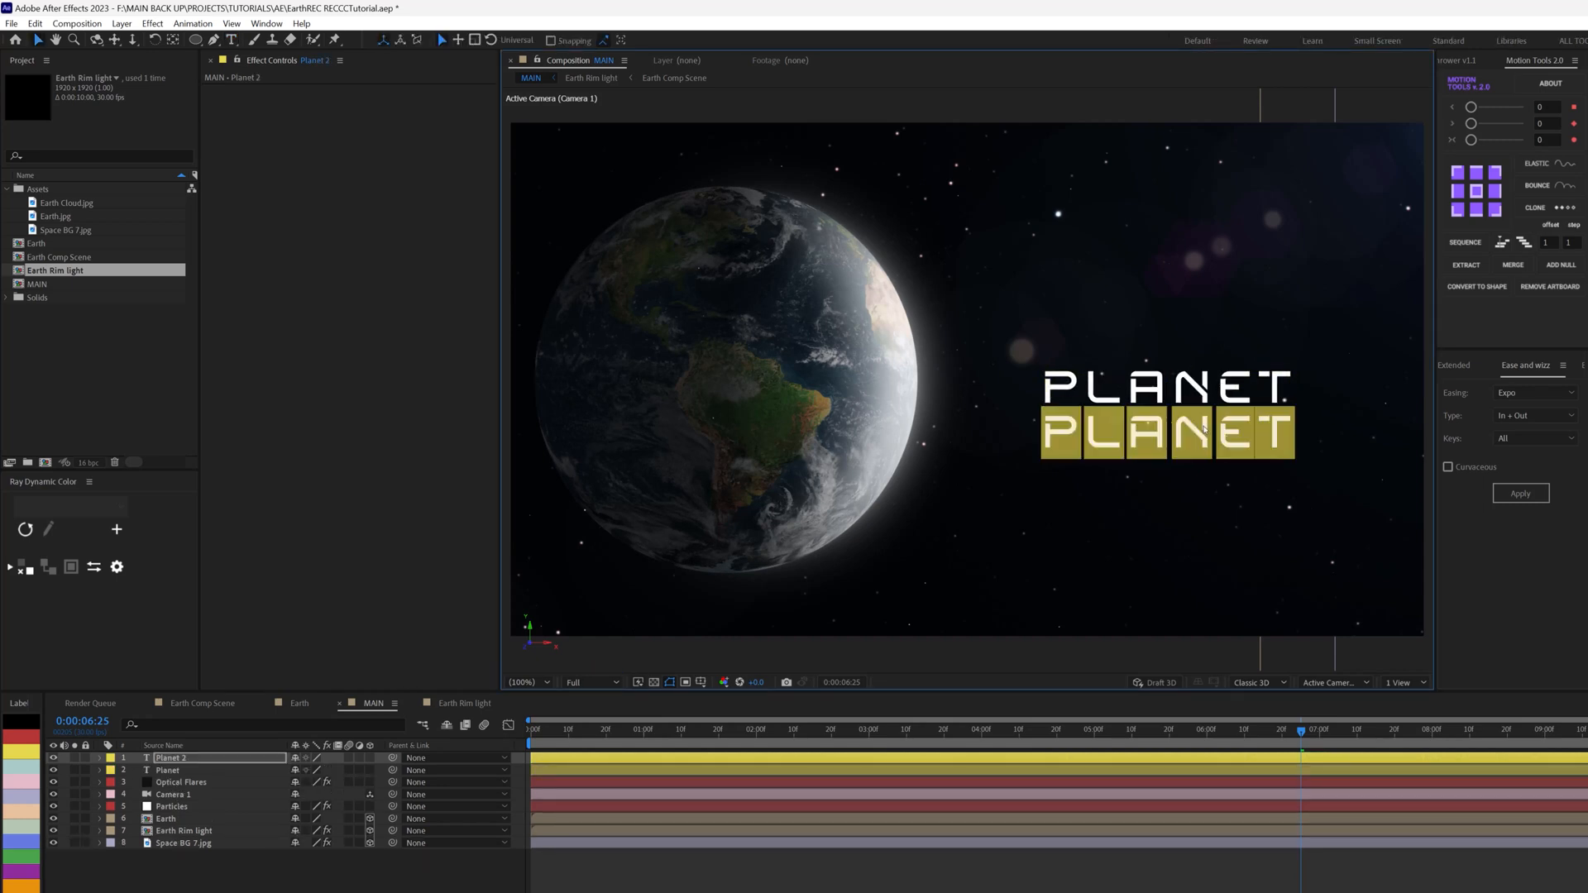
{"action": "type", "text": "e"}
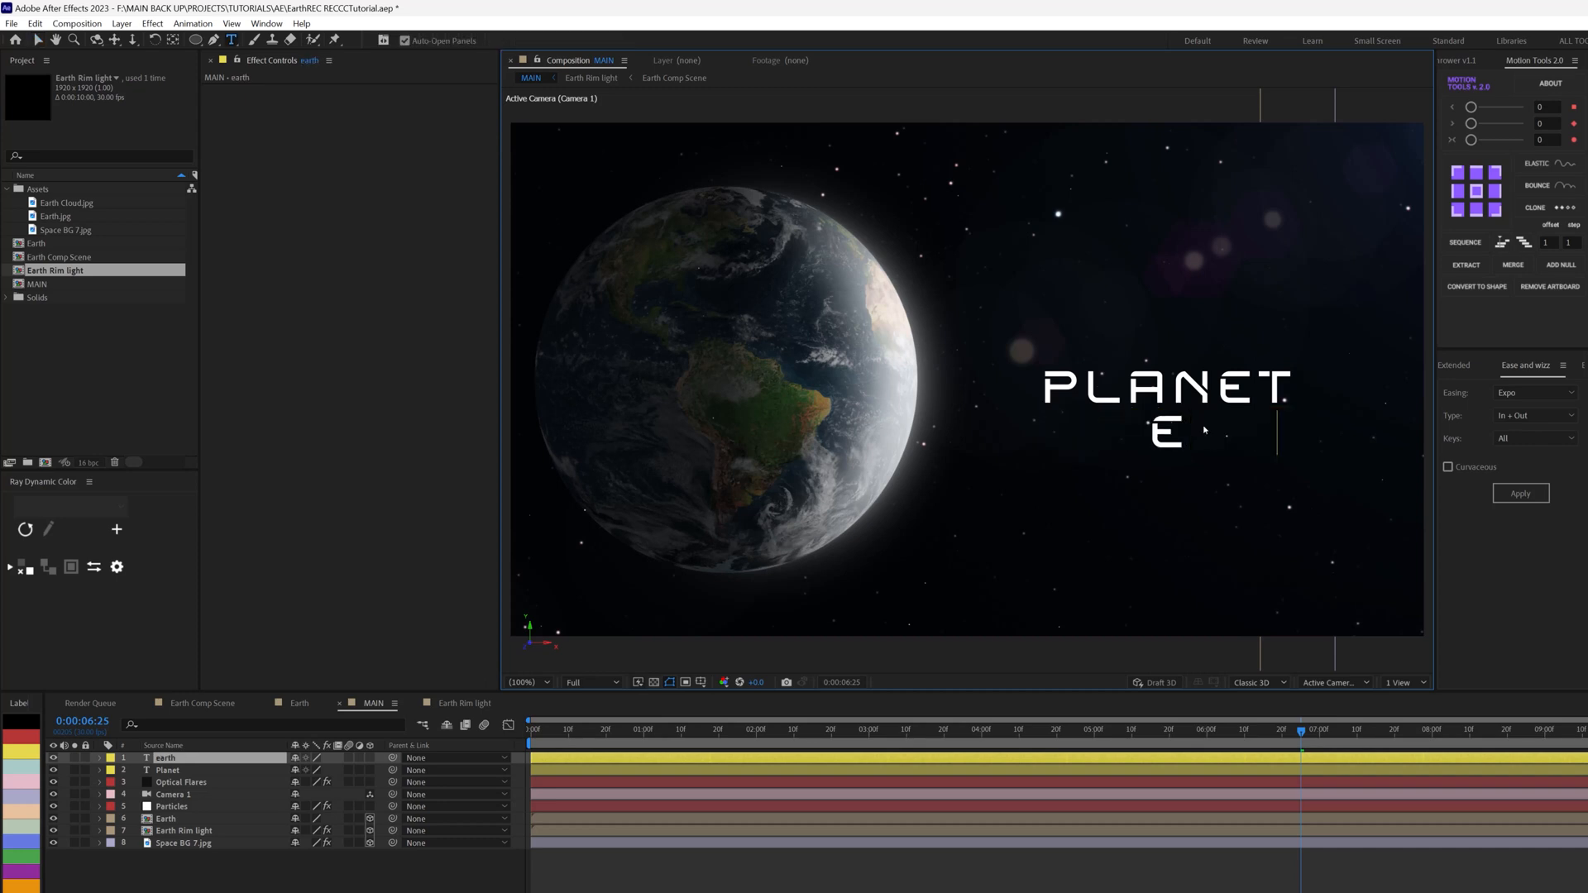
{"action": "type", "text": "arth"}
{"action": "left_click", "coordinate": [37, 40]}
Step: Set the Planet text's font size to 48 px and deselect it to check the title
{"action": "left_click", "coordinate": [1266, 392]}
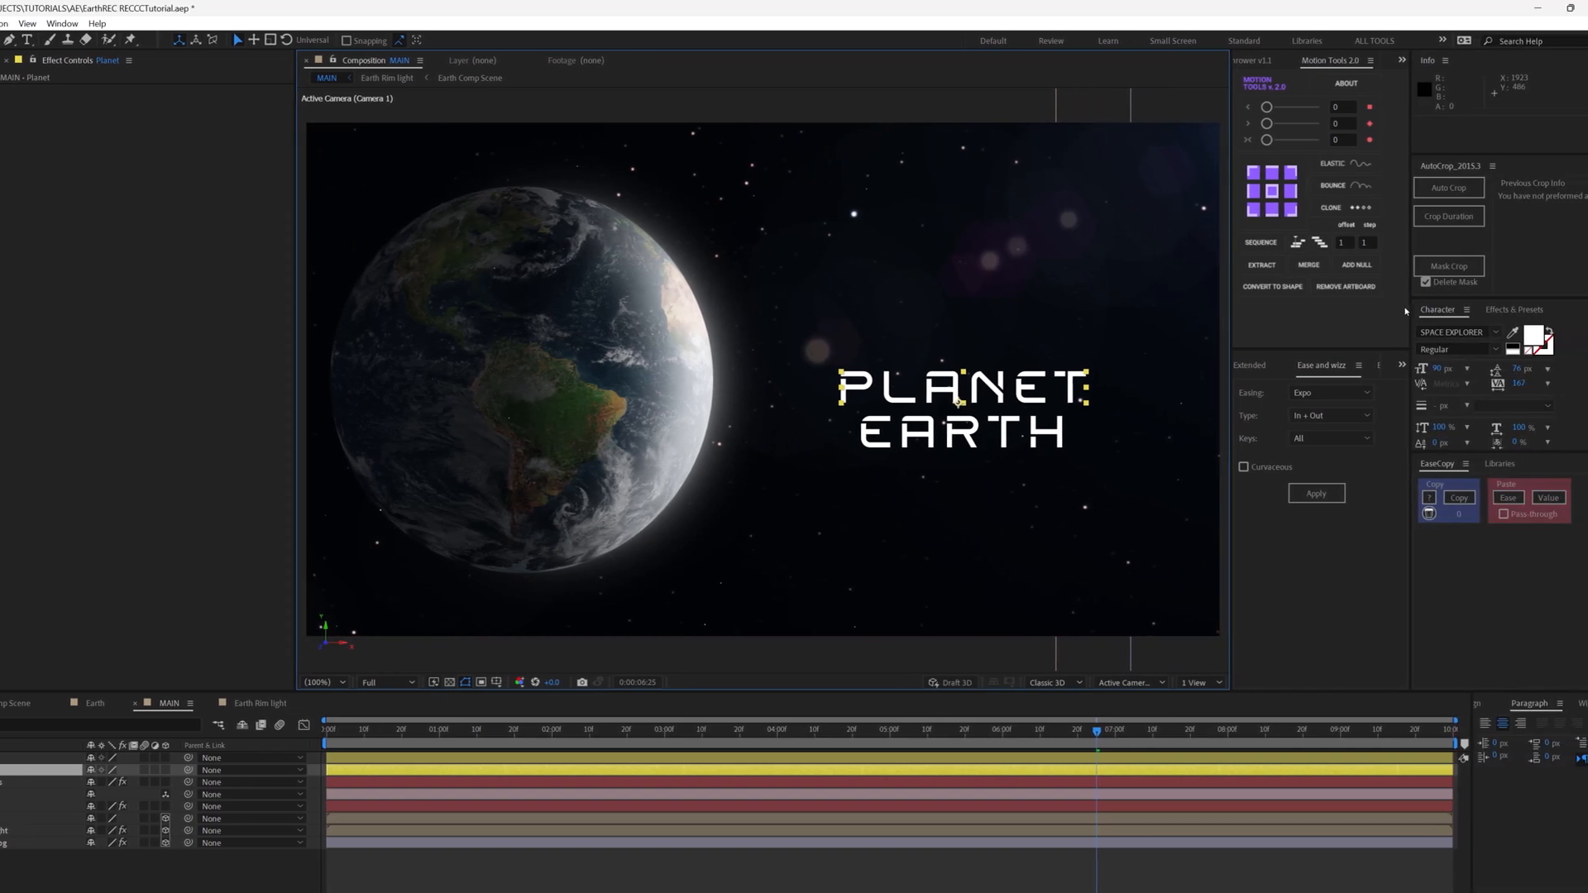
{"action": "left_click_drag", "start_coordinate": [1405, 371], "coordinate": [1364, 365]}
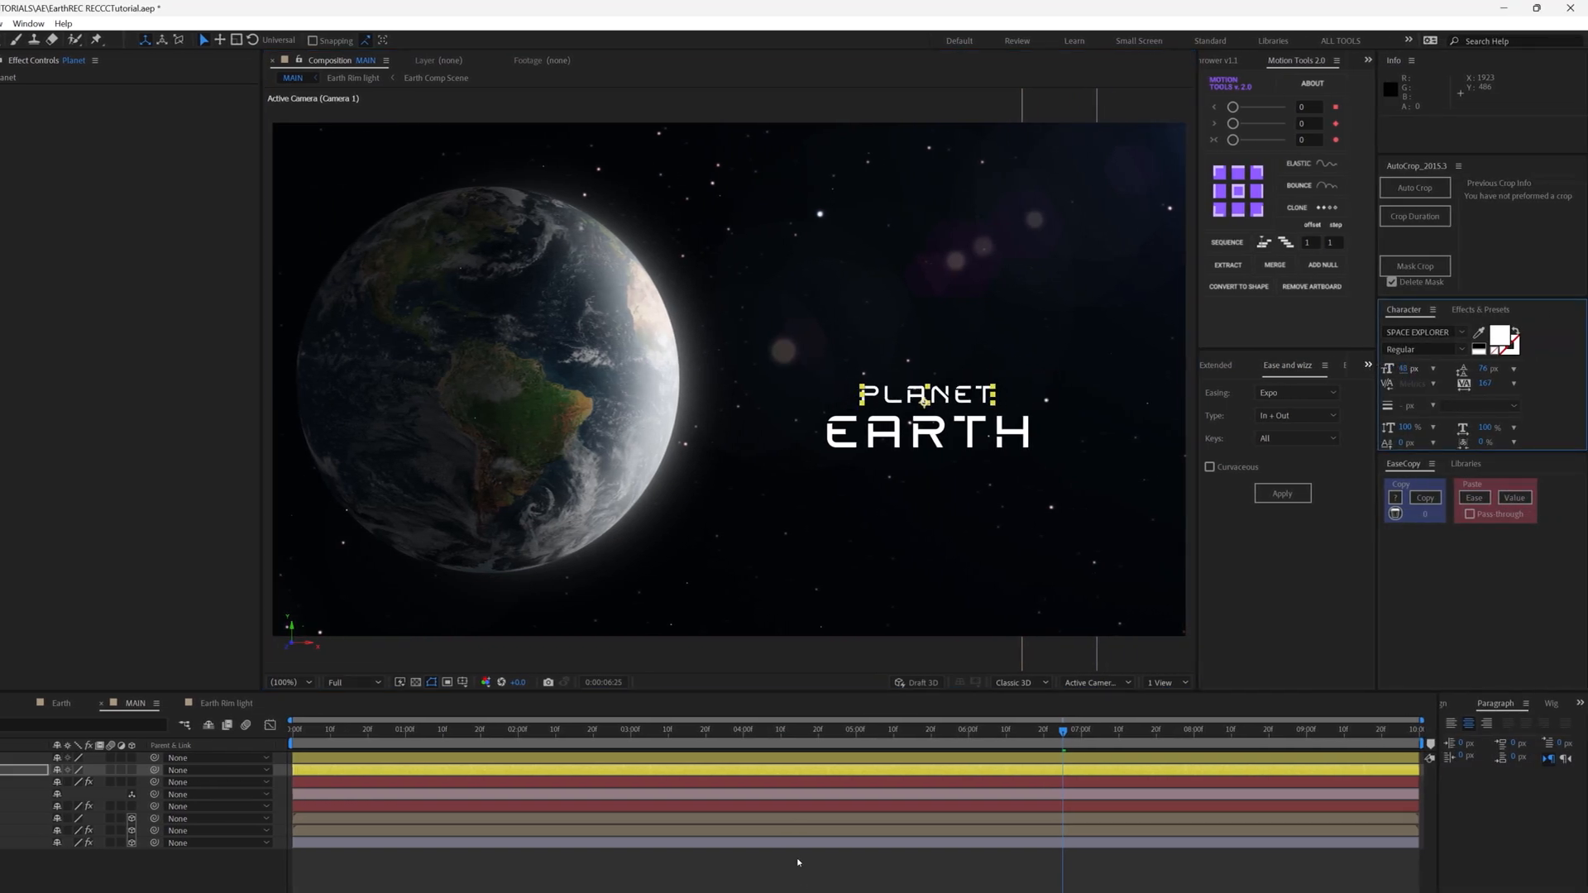
{"action": "left_click", "coordinate": [902, 350]}
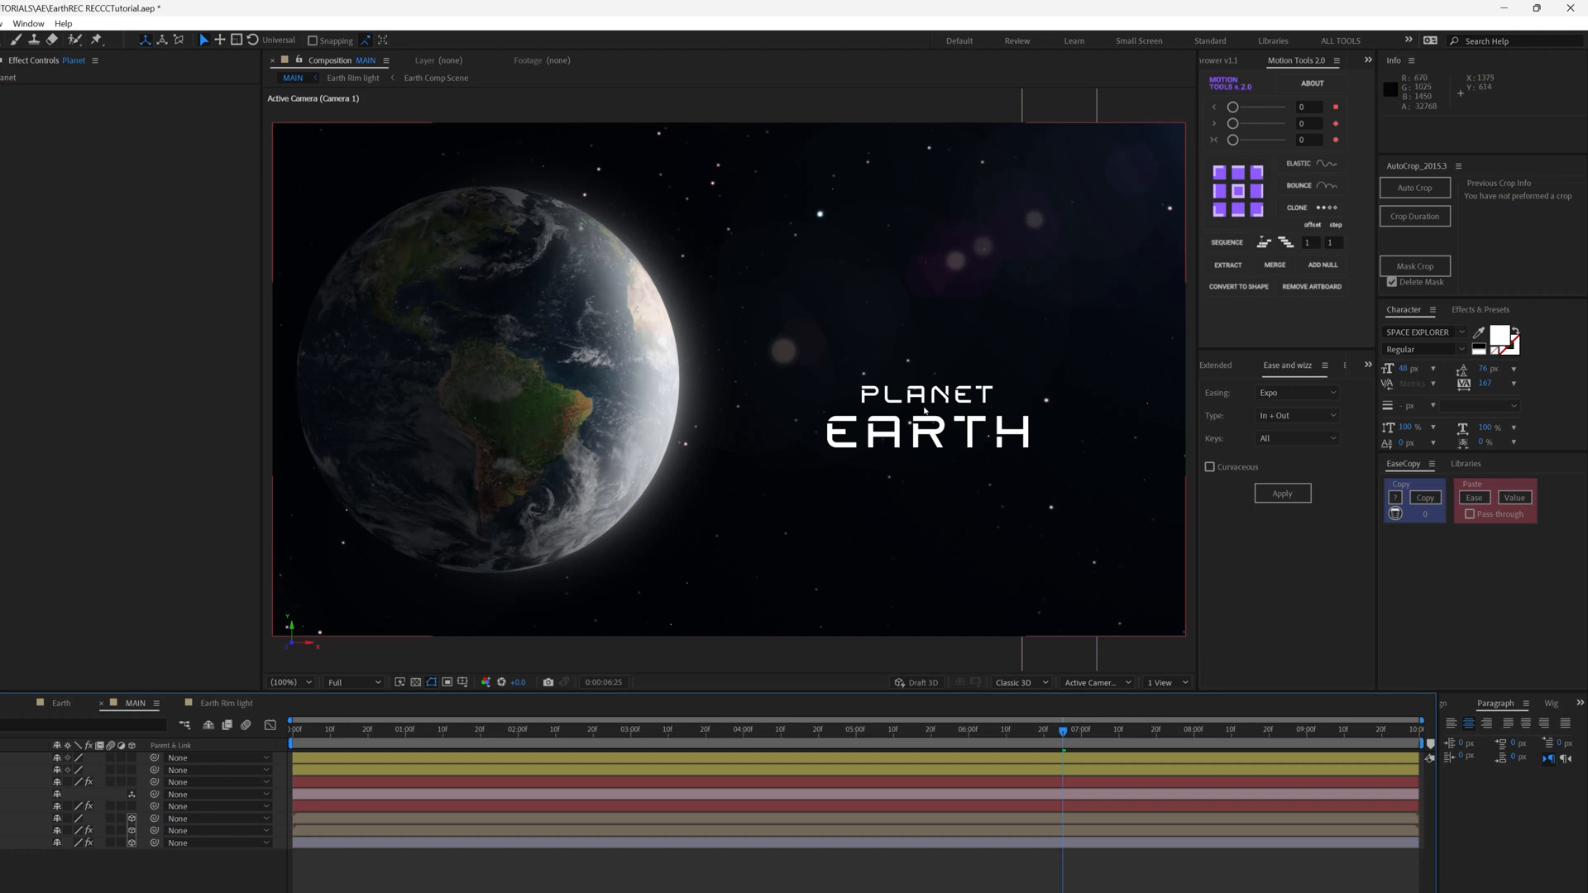
Step: Solo the earth and Planet text layers and apply the Decoder Fade In preset to Planet at 0:00:00:00
{"action": "left_click", "coordinate": [298, 734]}
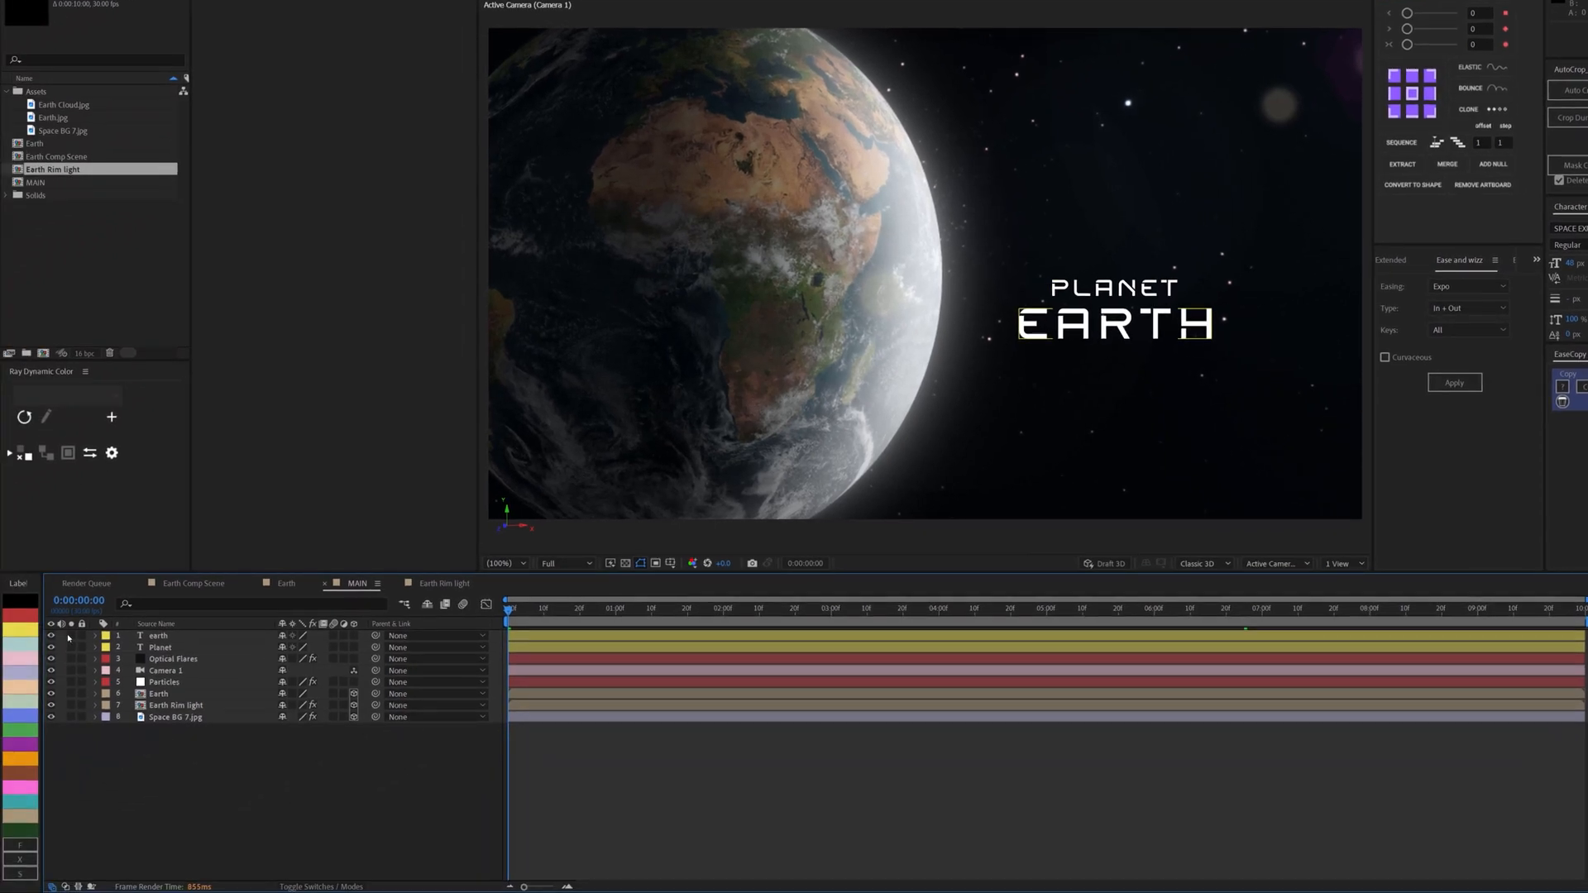
{"action": "left_click_drag", "start_coordinate": [71, 636], "coordinate": [71, 647]}
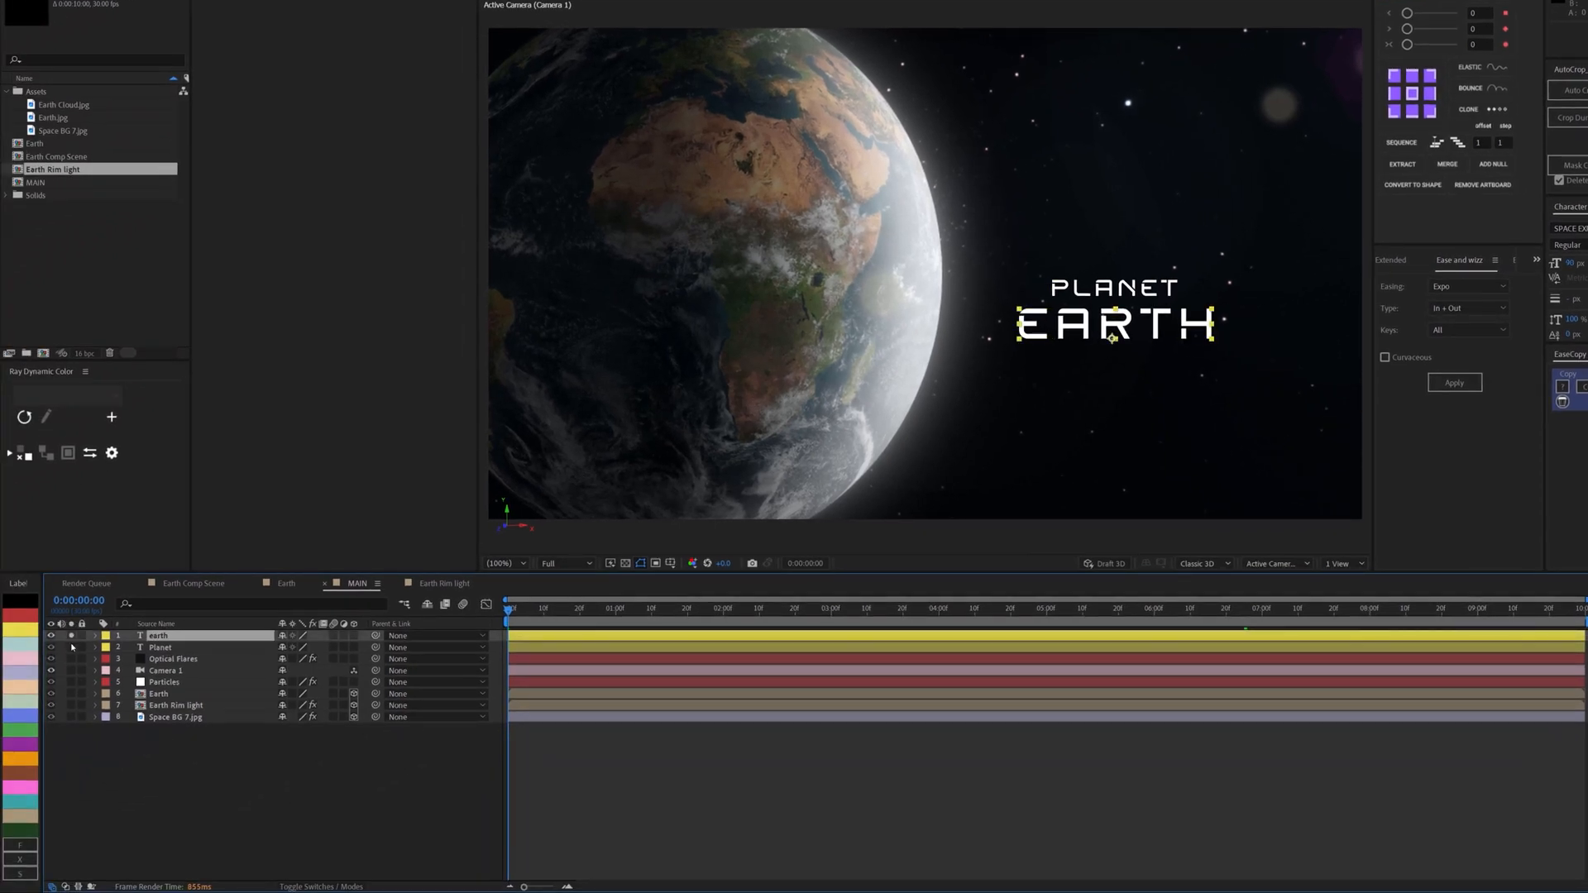
{"action": "left_click", "coordinate": [536, 648]}
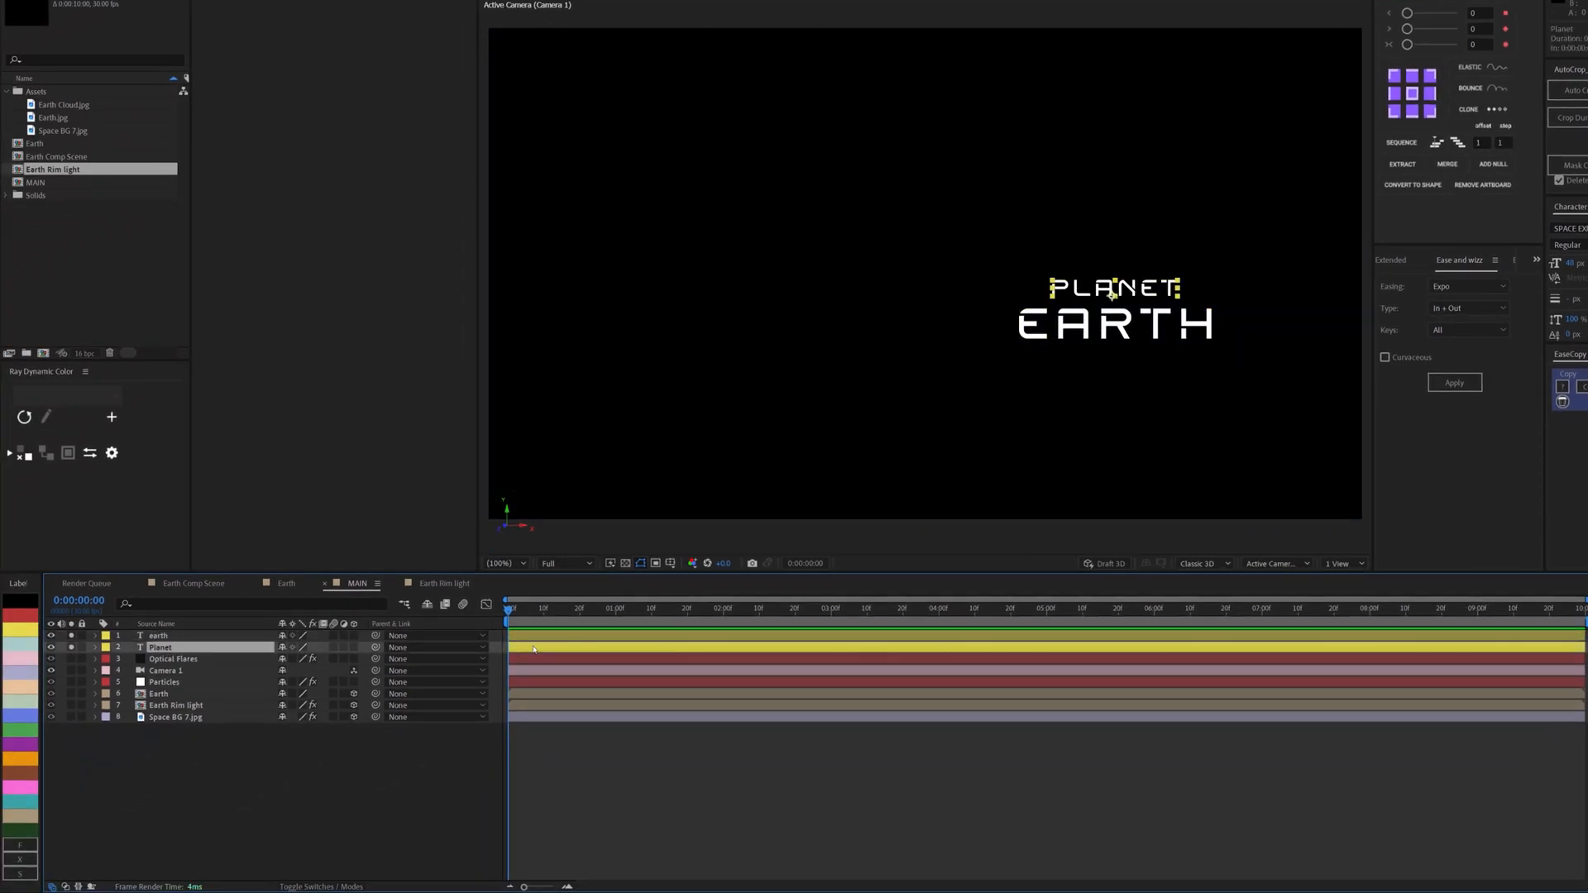
{"action": "key", "text": "ctrl+space"}
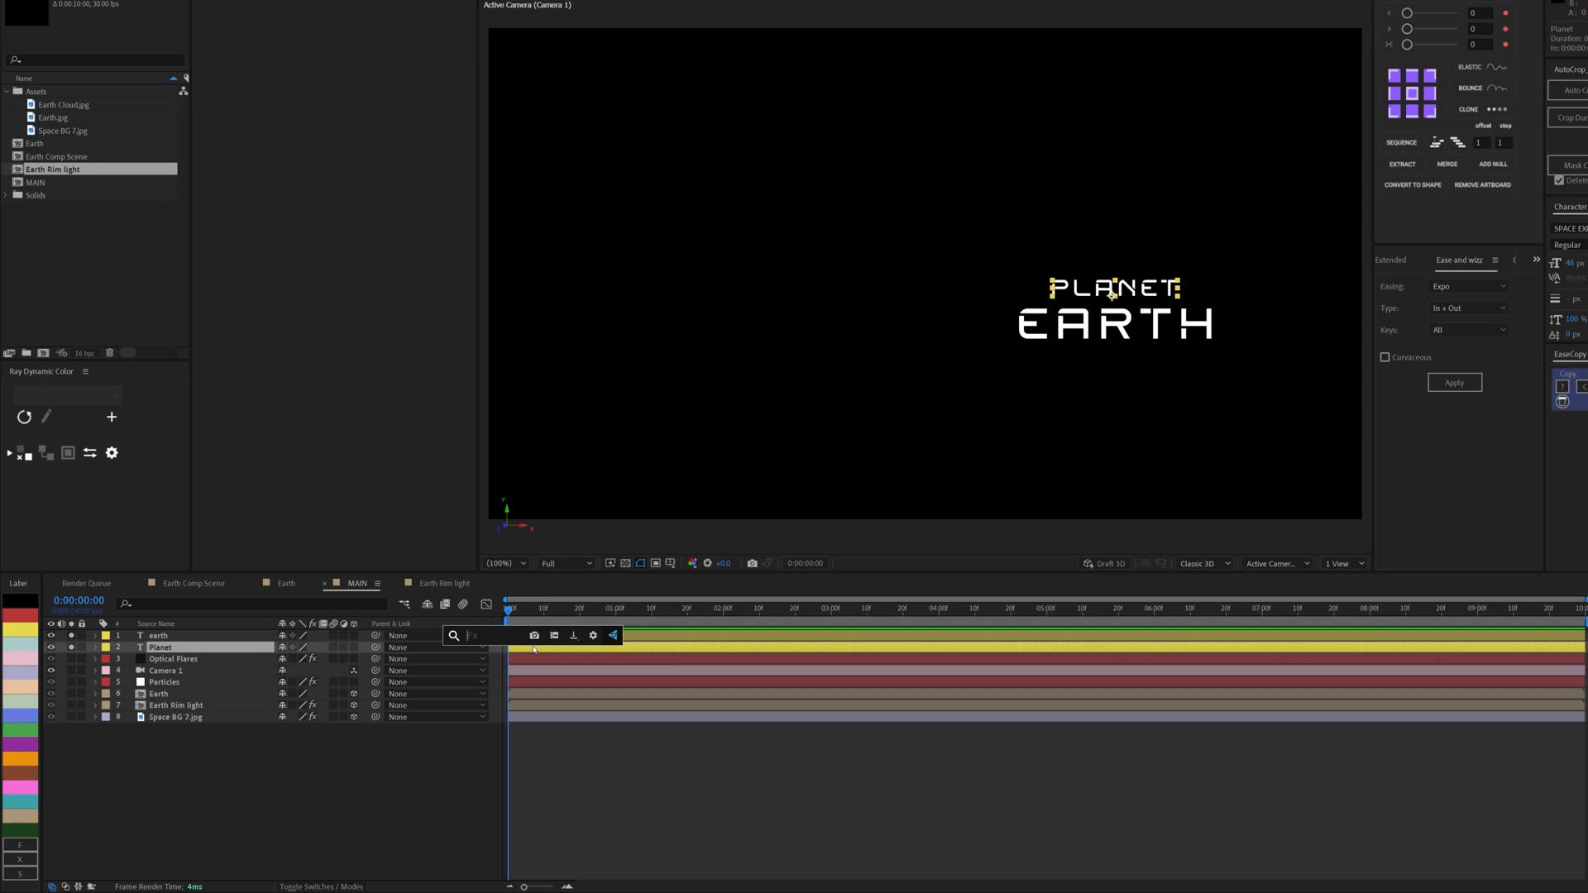
{"action": "type", "text": "decod"}
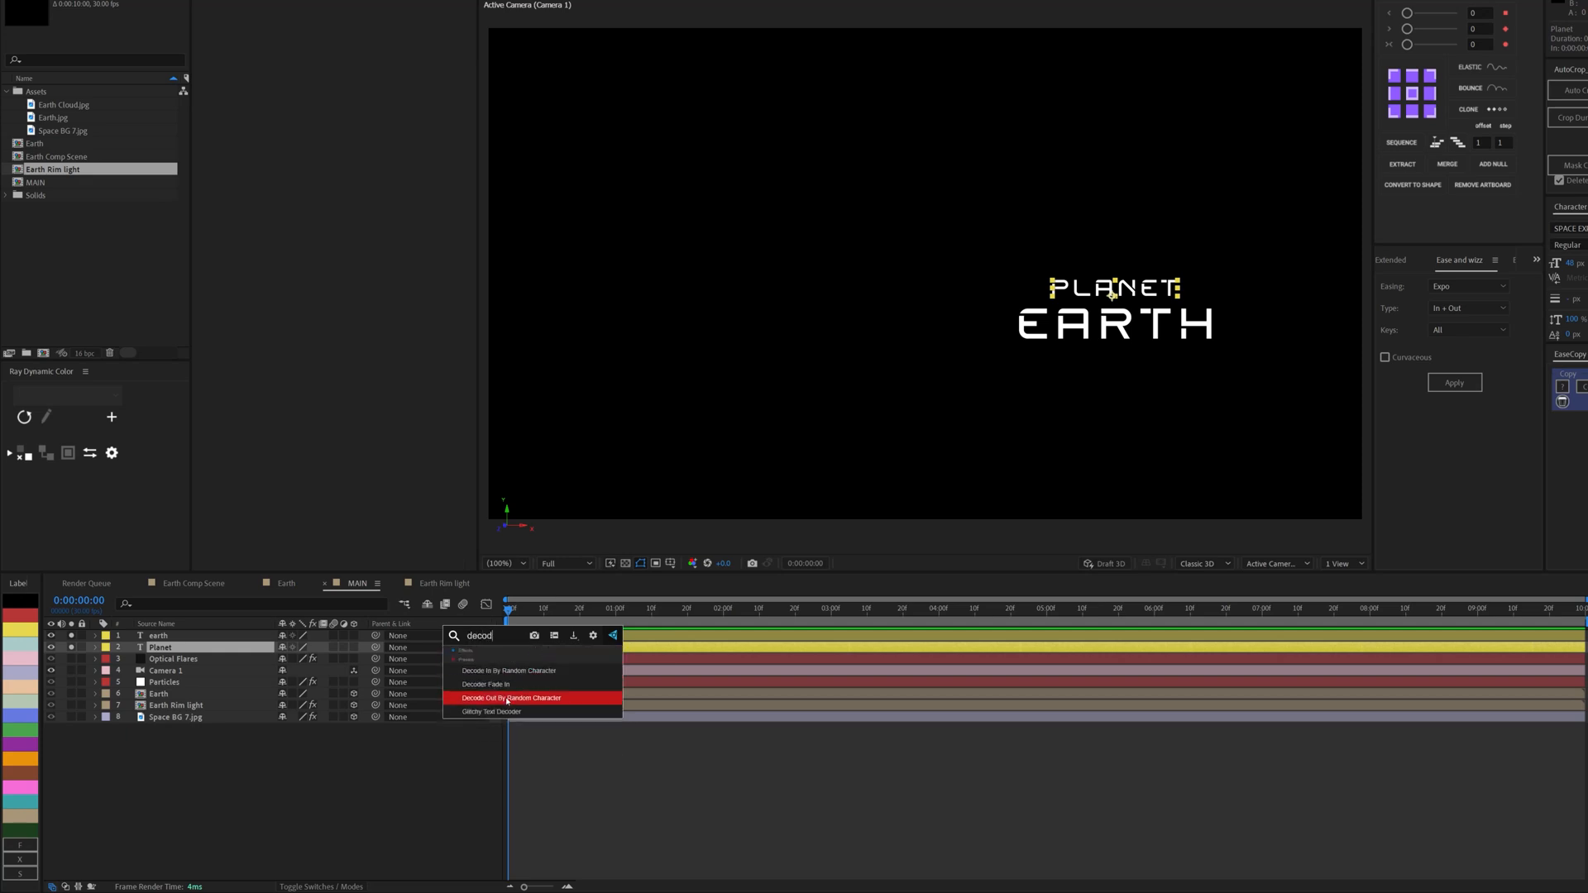
{"action": "key", "text": "Return"}
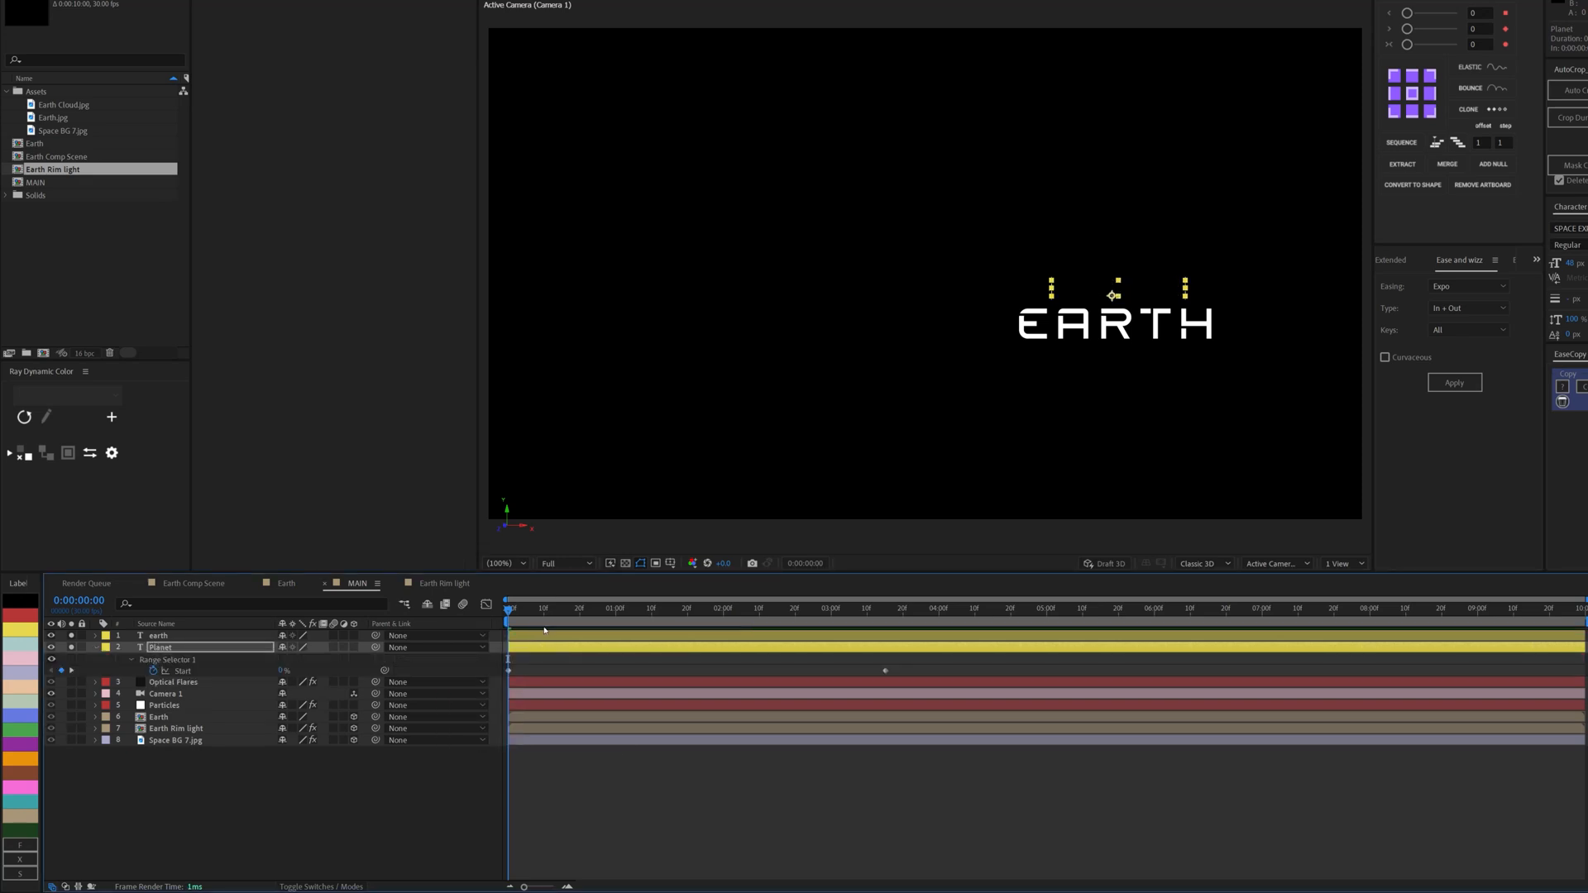
Step: Move the last Start keyframe of Planet's Range Selector 1 to 0:00:01:00 and apply Easy Ease to both Start keyframes
{"action": "left_click_drag", "start_coordinate": [530, 621], "coordinate": [491, 695]}
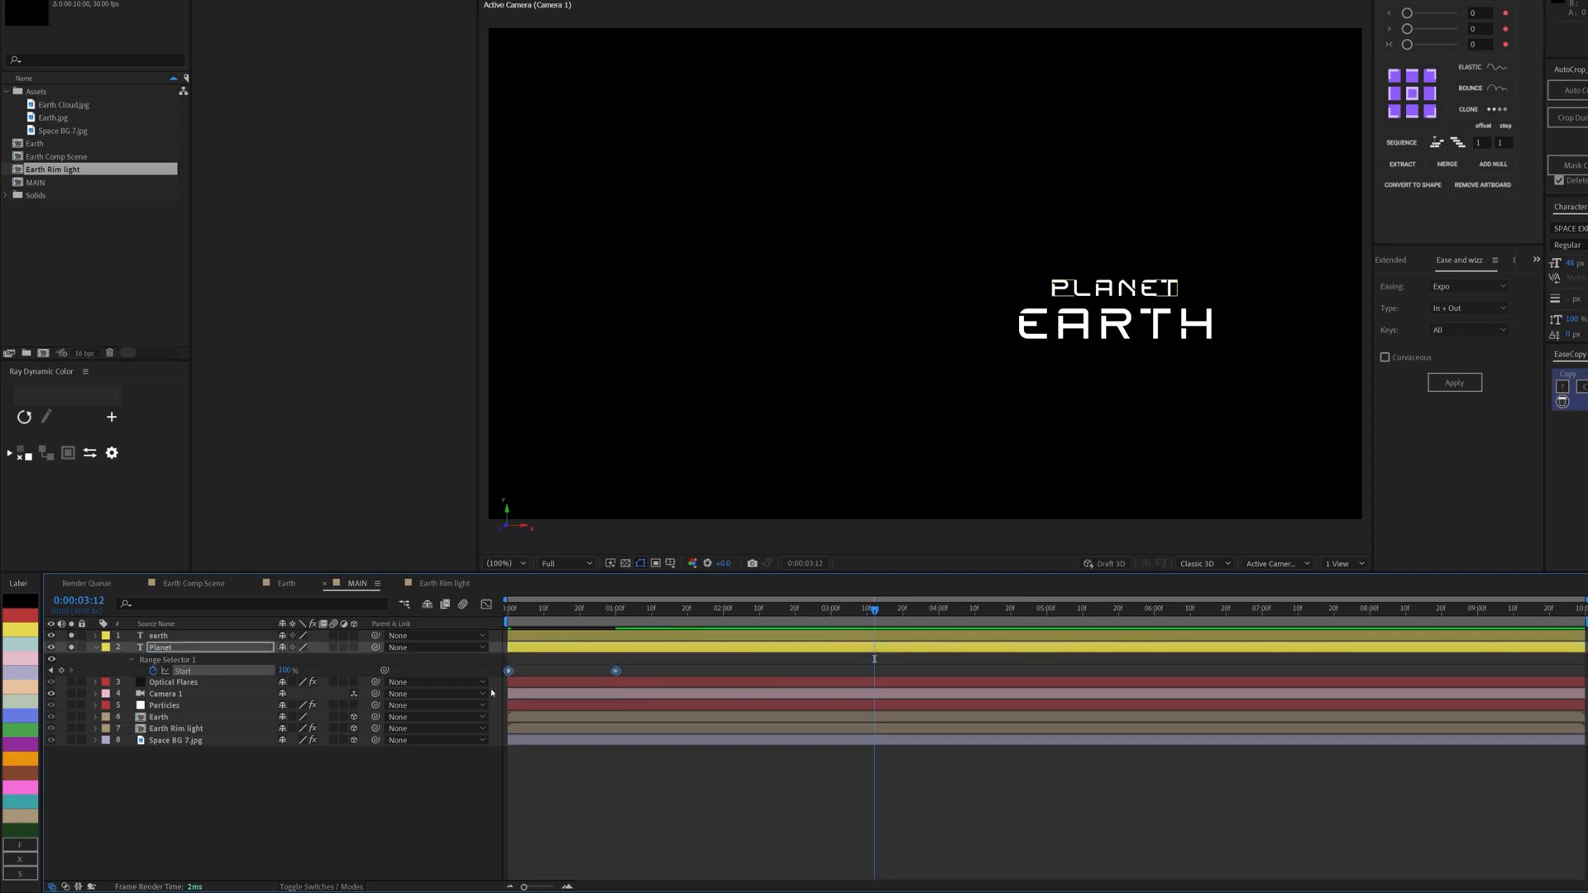
{"action": "right_click", "coordinate": [615, 671]}
{"action": "mouse_move", "coordinate": [726, 662]}
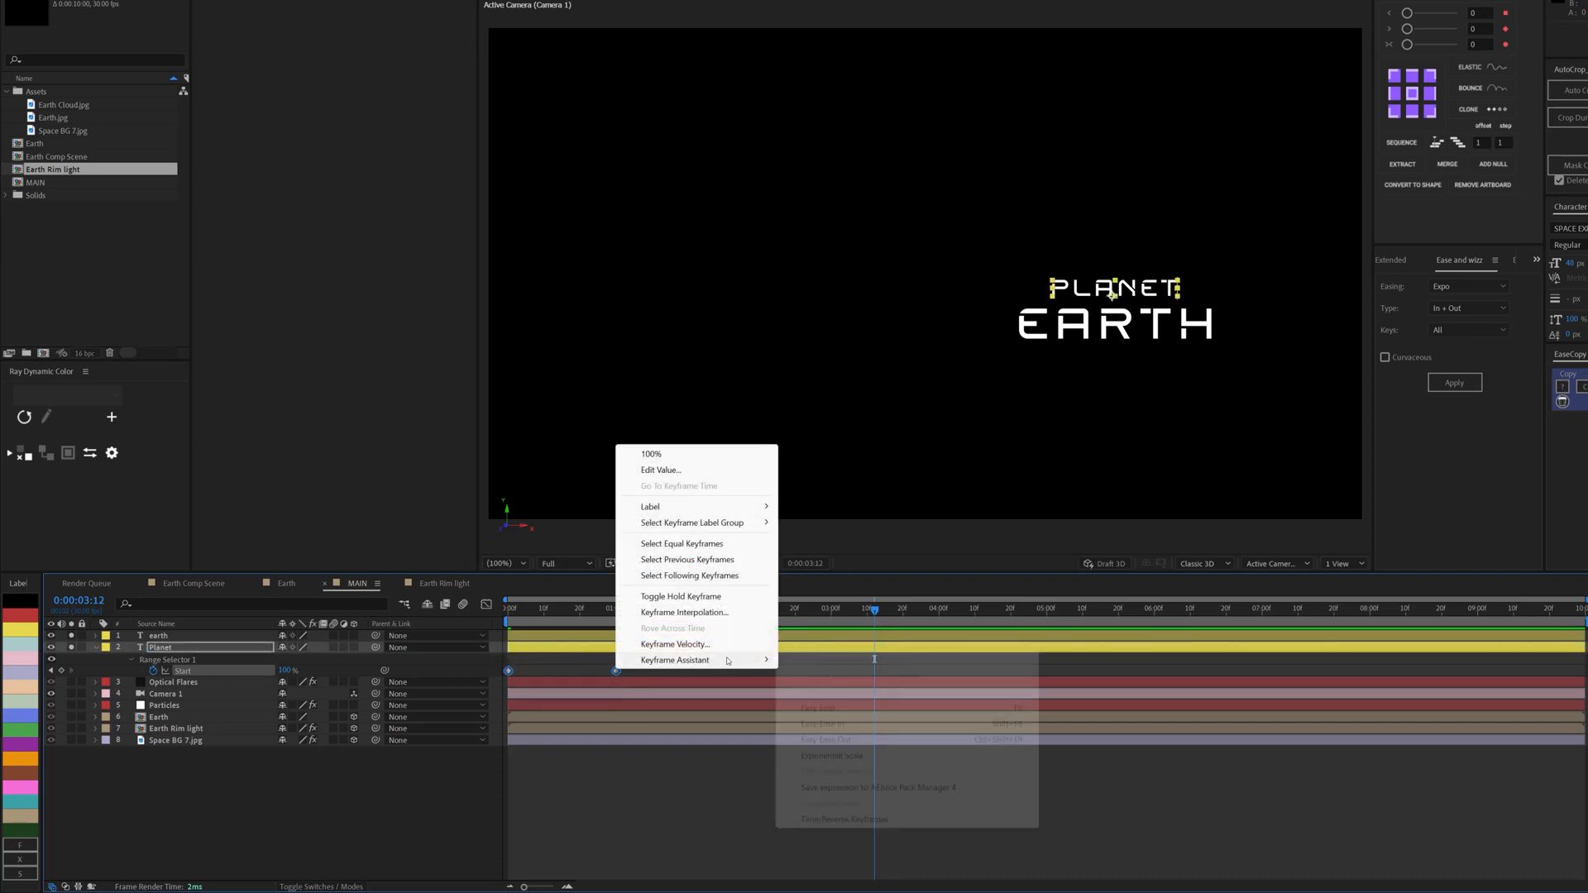
{"action": "left_click", "coordinate": [819, 709]}
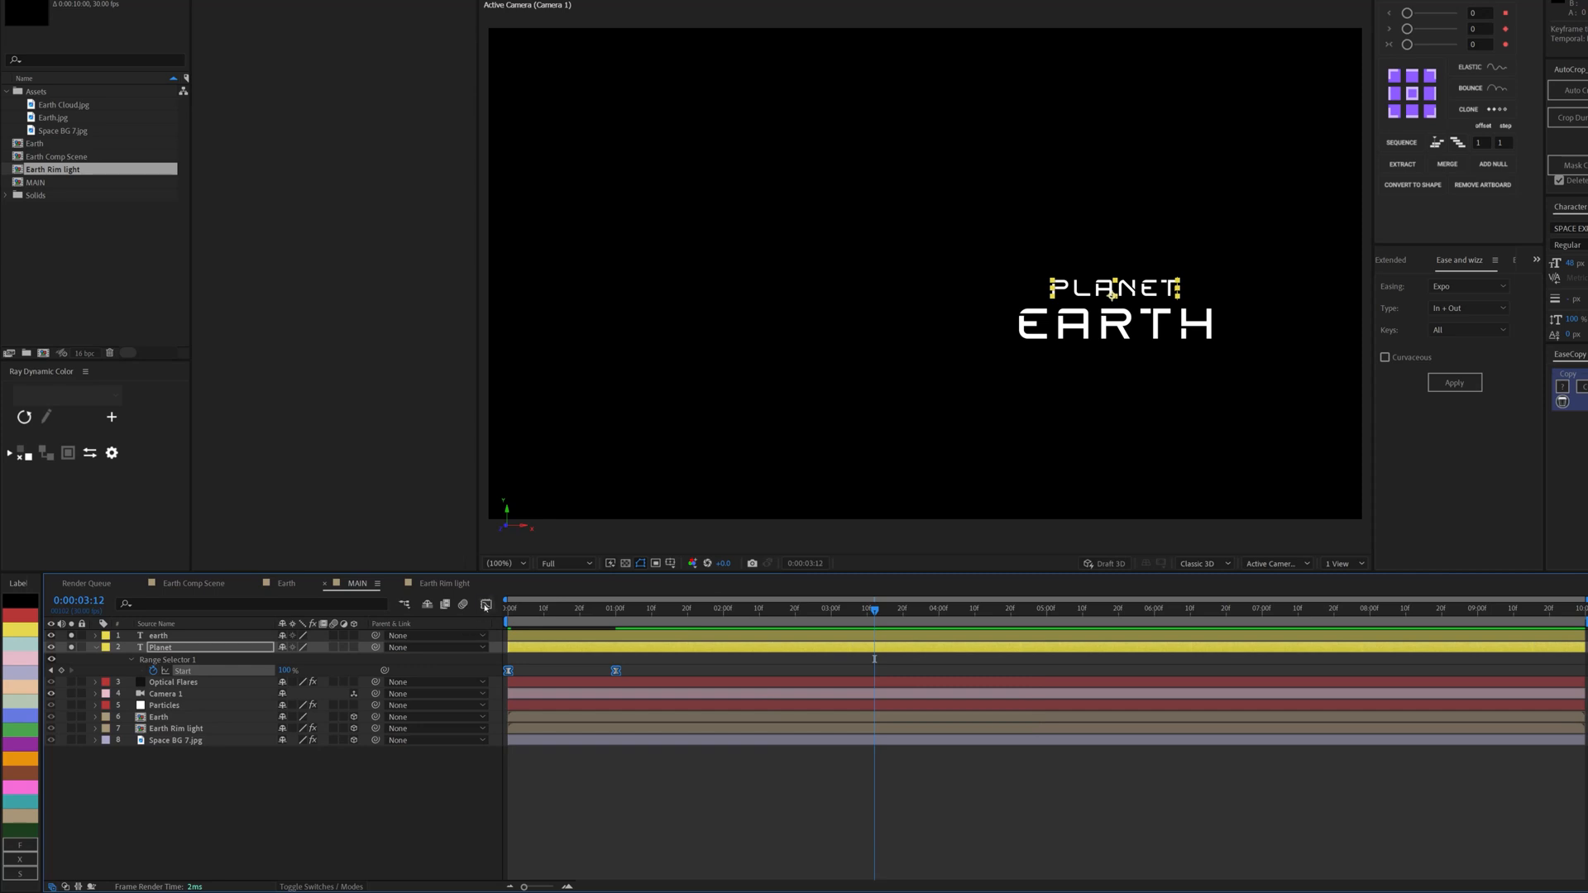
Step: Reshape the easing curve of Planet's Start keyframes in the Graph Editor and preview the text animation from the beginning
{"action": "left_click", "coordinate": [485, 605]}
{"action": "left_click_drag", "start_coordinate": [661, 763], "coordinate": [558, 844]}
{"action": "left_click", "coordinate": [485, 605]}
{"action": "left_click_drag", "start_coordinate": [544, 609], "coordinate": [492, 612]}
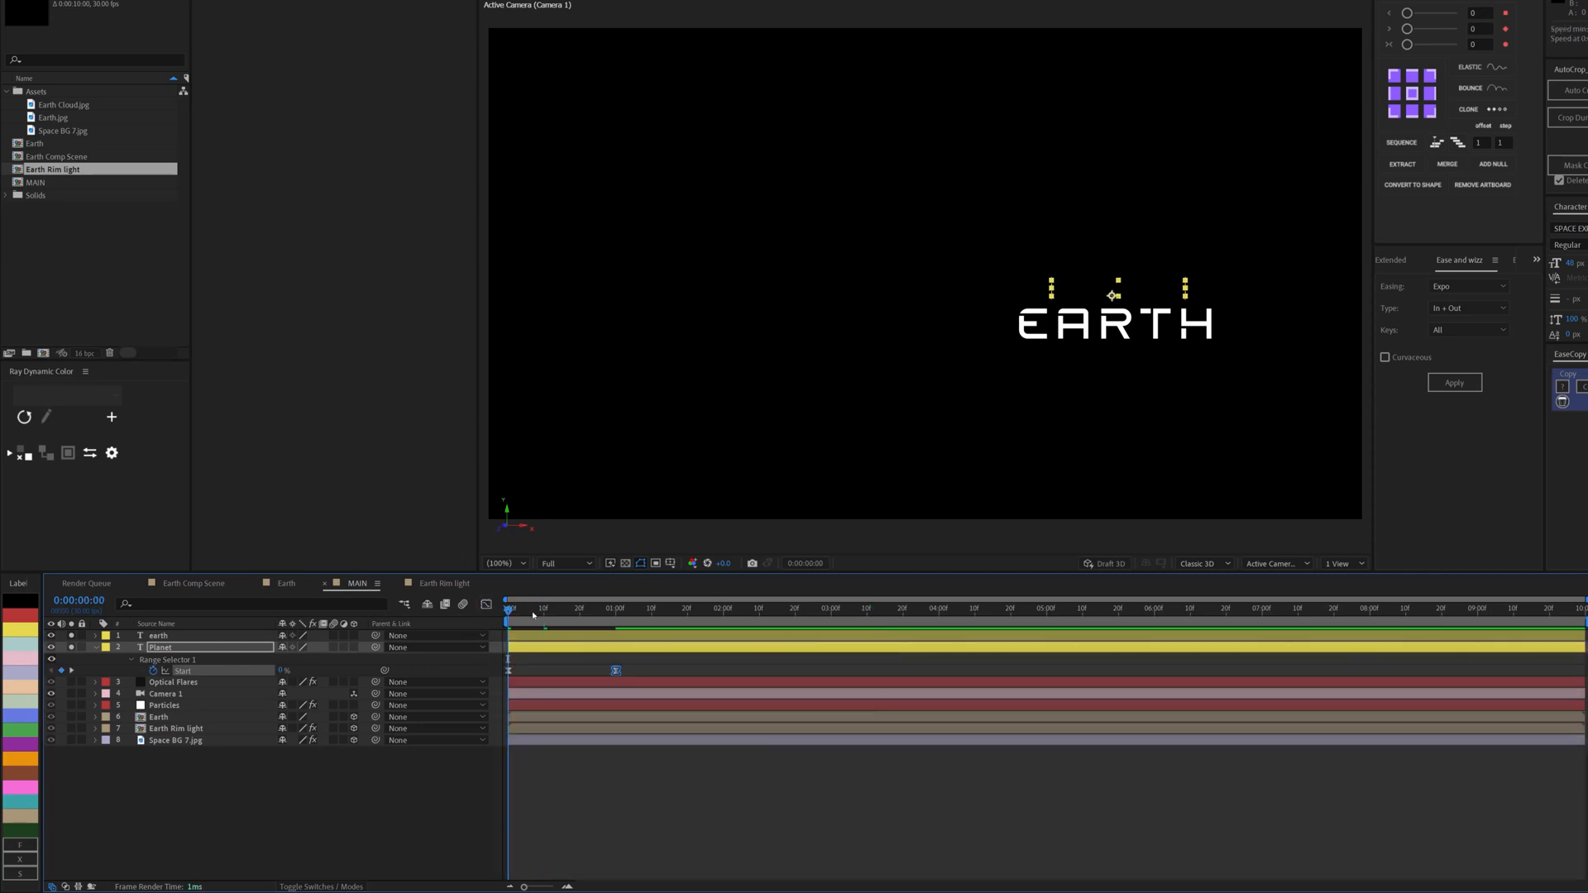
{"action": "key", "text": "space"}
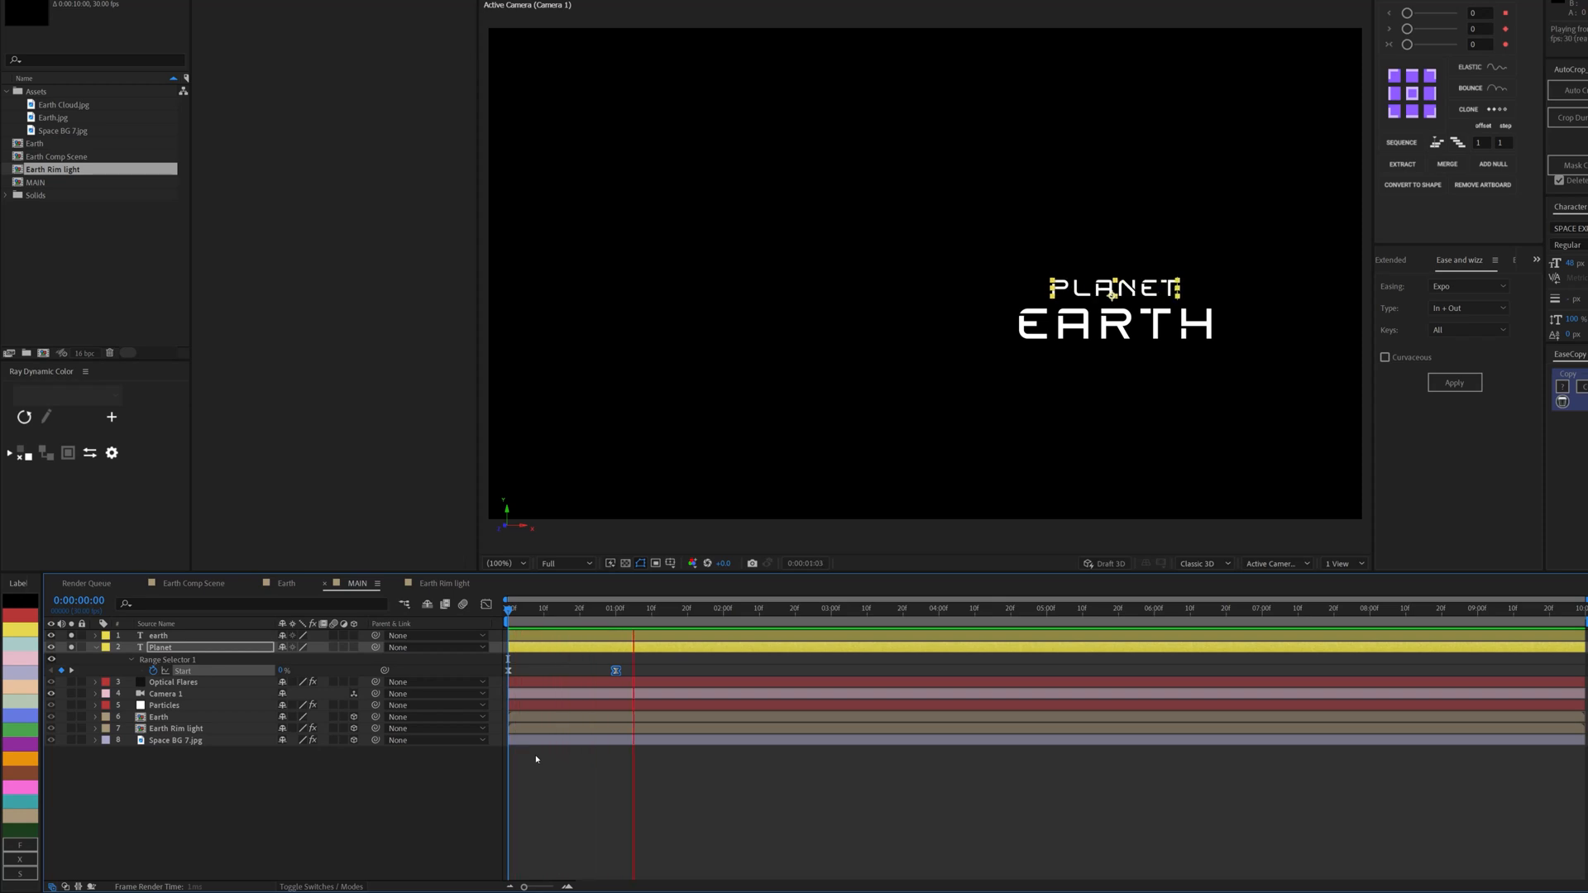
{"action": "key", "text": "space"}
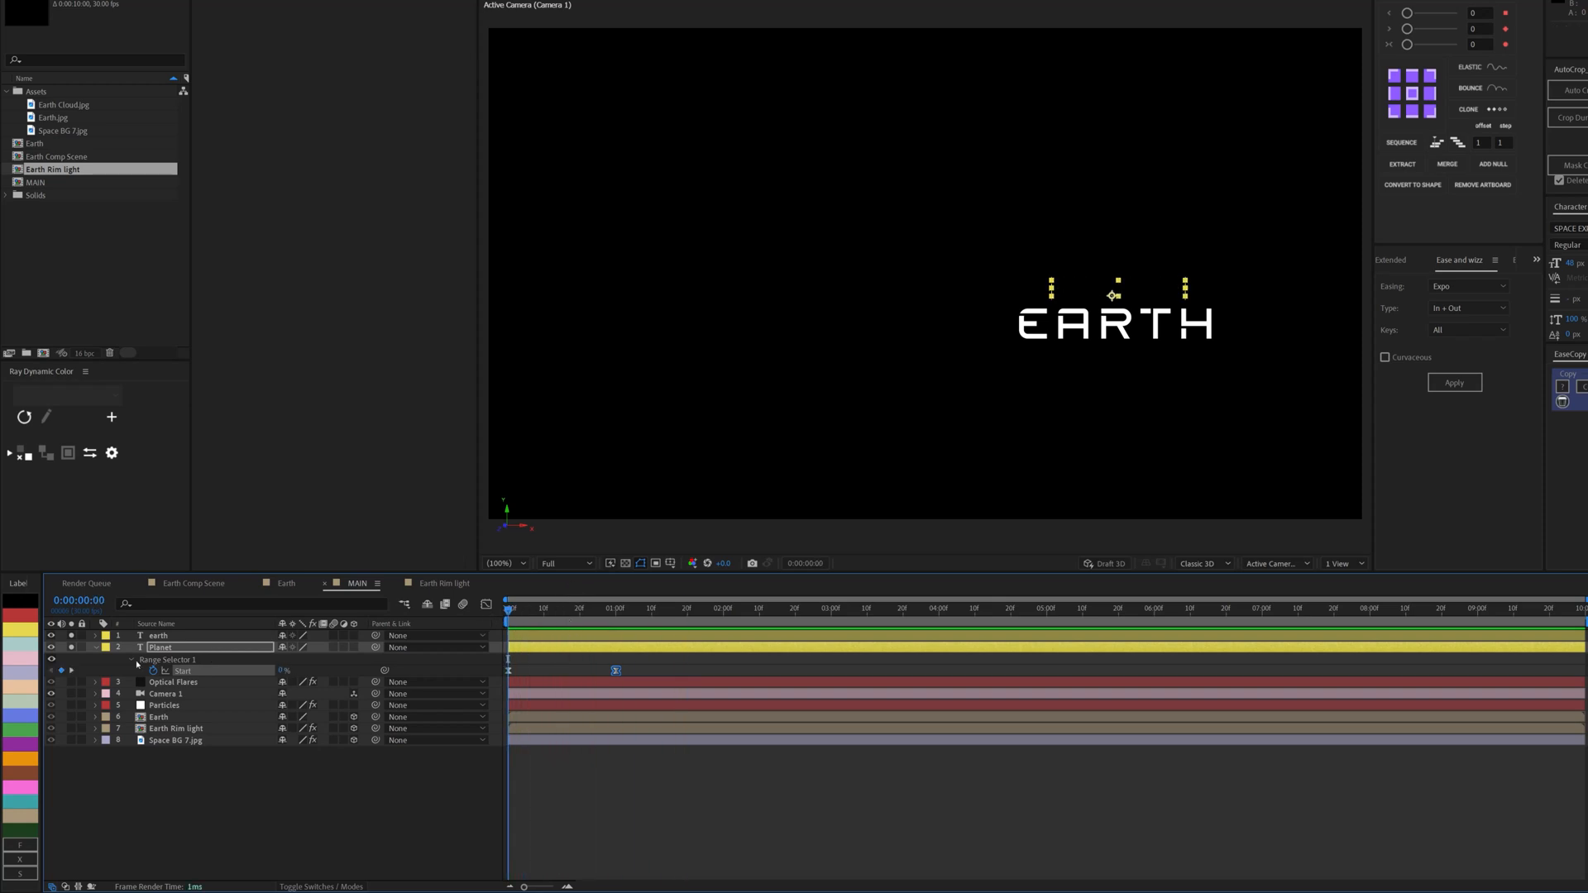
Step: Copy Animator 1 from the Planet text layer onto the earth text layer
{"action": "left_click", "coordinate": [96, 647]}
{"action": "left_click", "coordinate": [96, 648]}
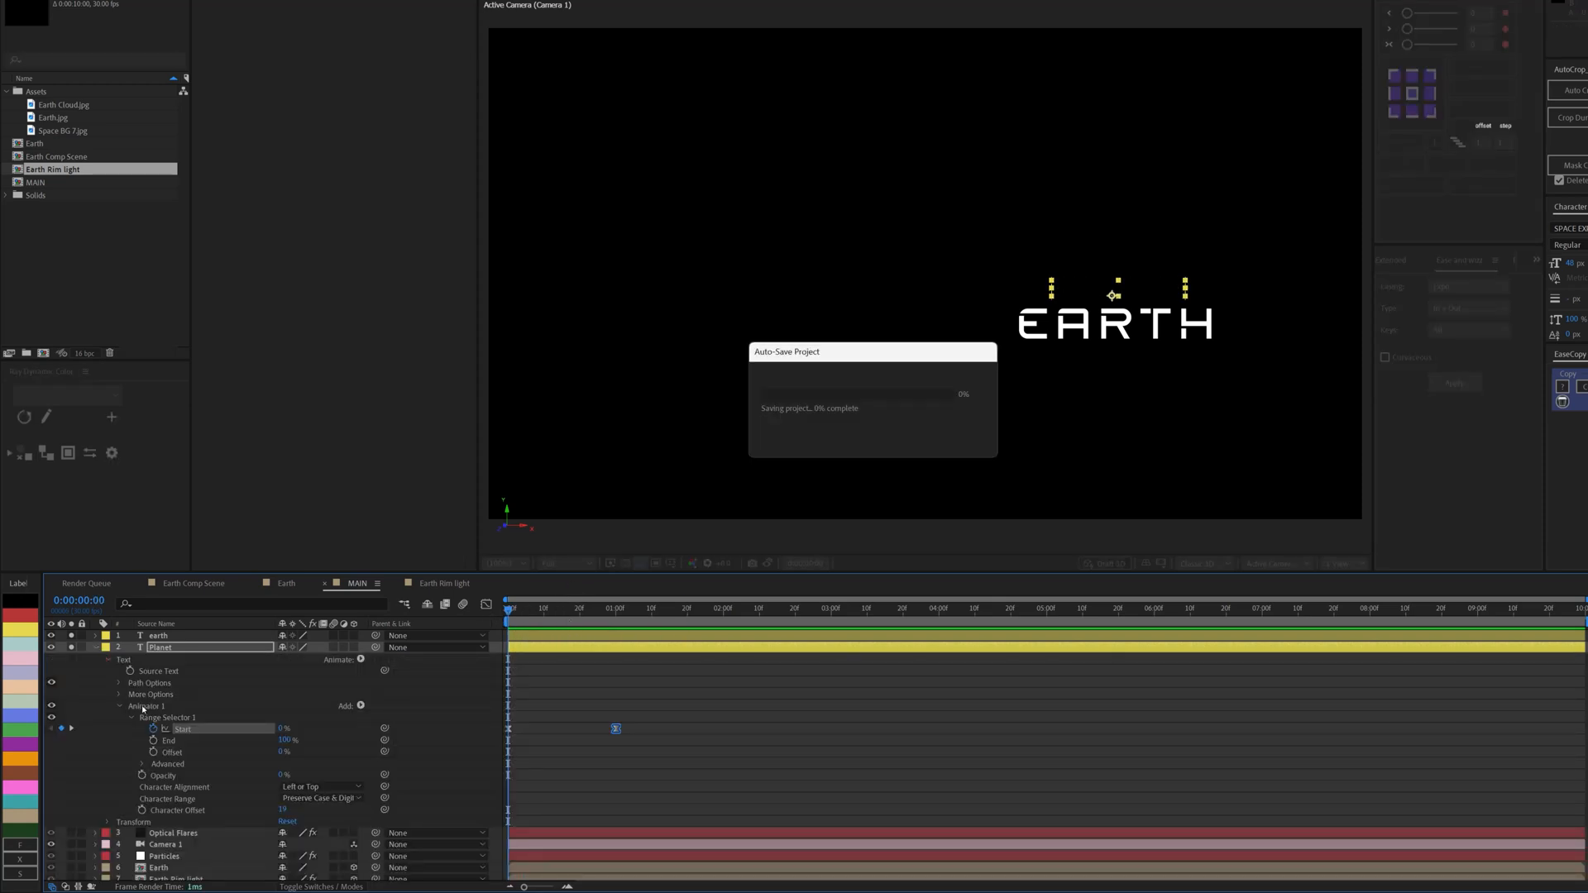
{"action": "double_click", "coordinate": [142, 709]}
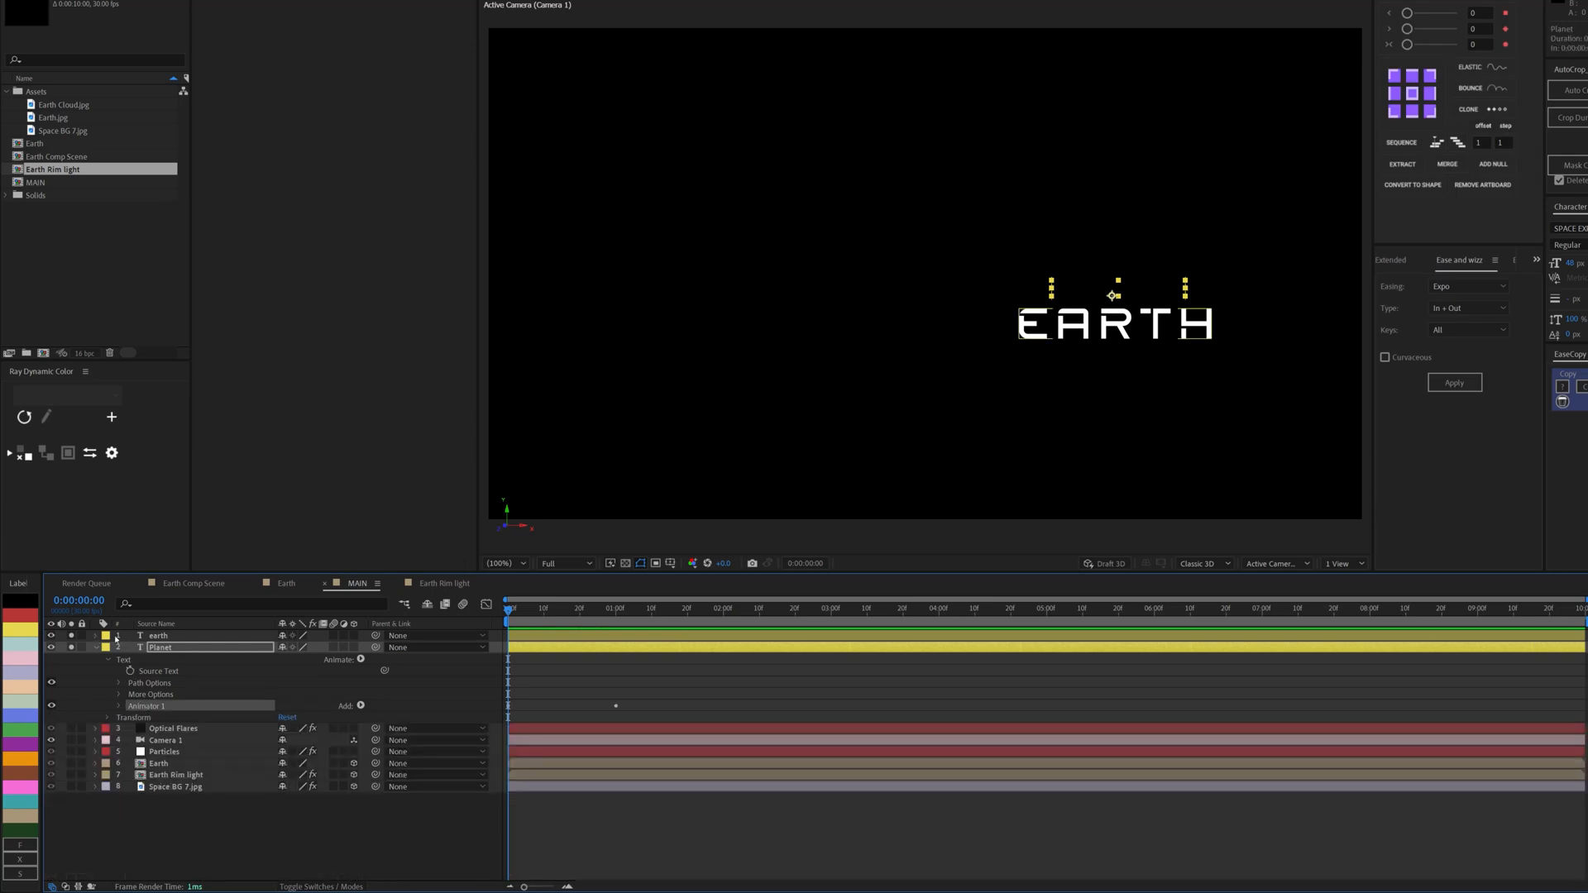
{"action": "left_click", "coordinate": [155, 637]}
{"action": "key", "text": "Return"}
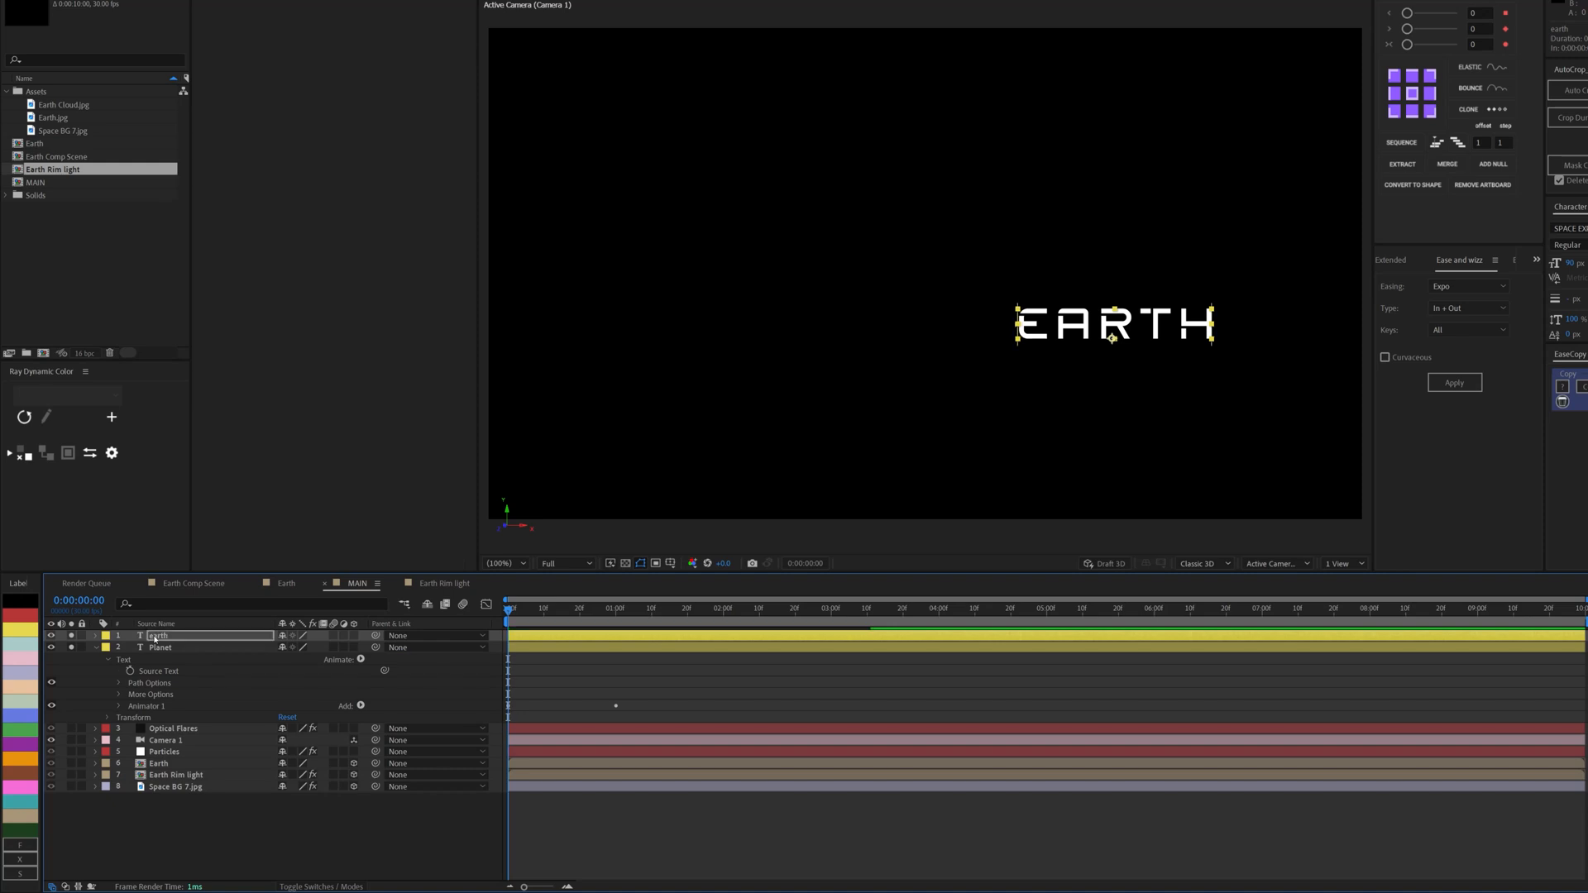
{"action": "key", "text": "Return"}
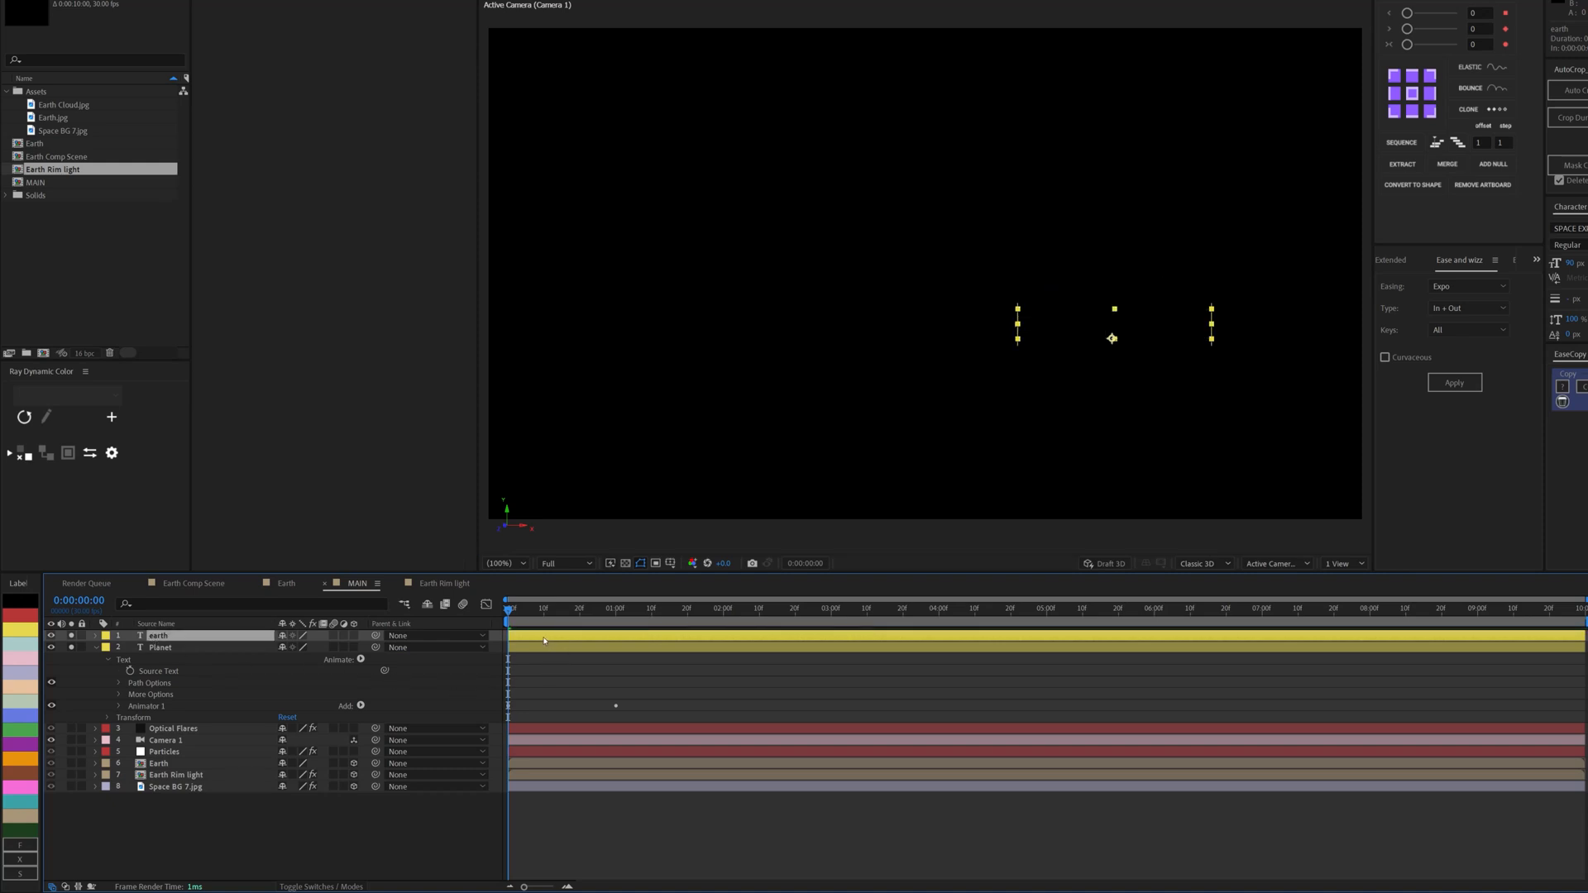
Step: Offset the earth layer to start at about 0:00:00:15 and preview the staggered text animation
{"action": "key", "text": "space"}
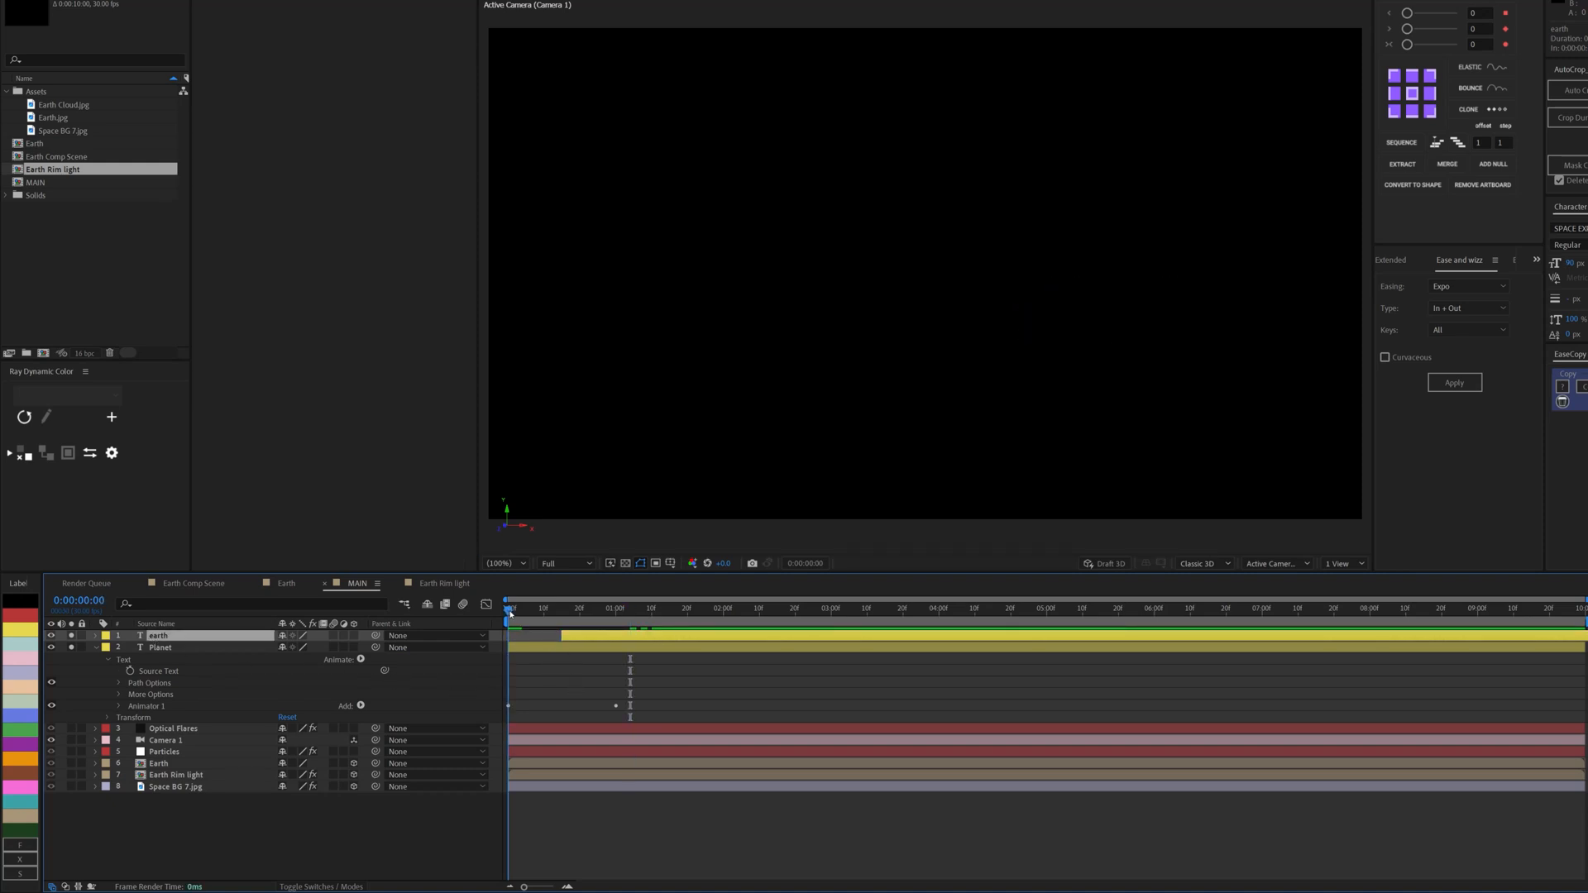
{"action": "key", "text": "space"}
{"action": "key", "text": "space"}
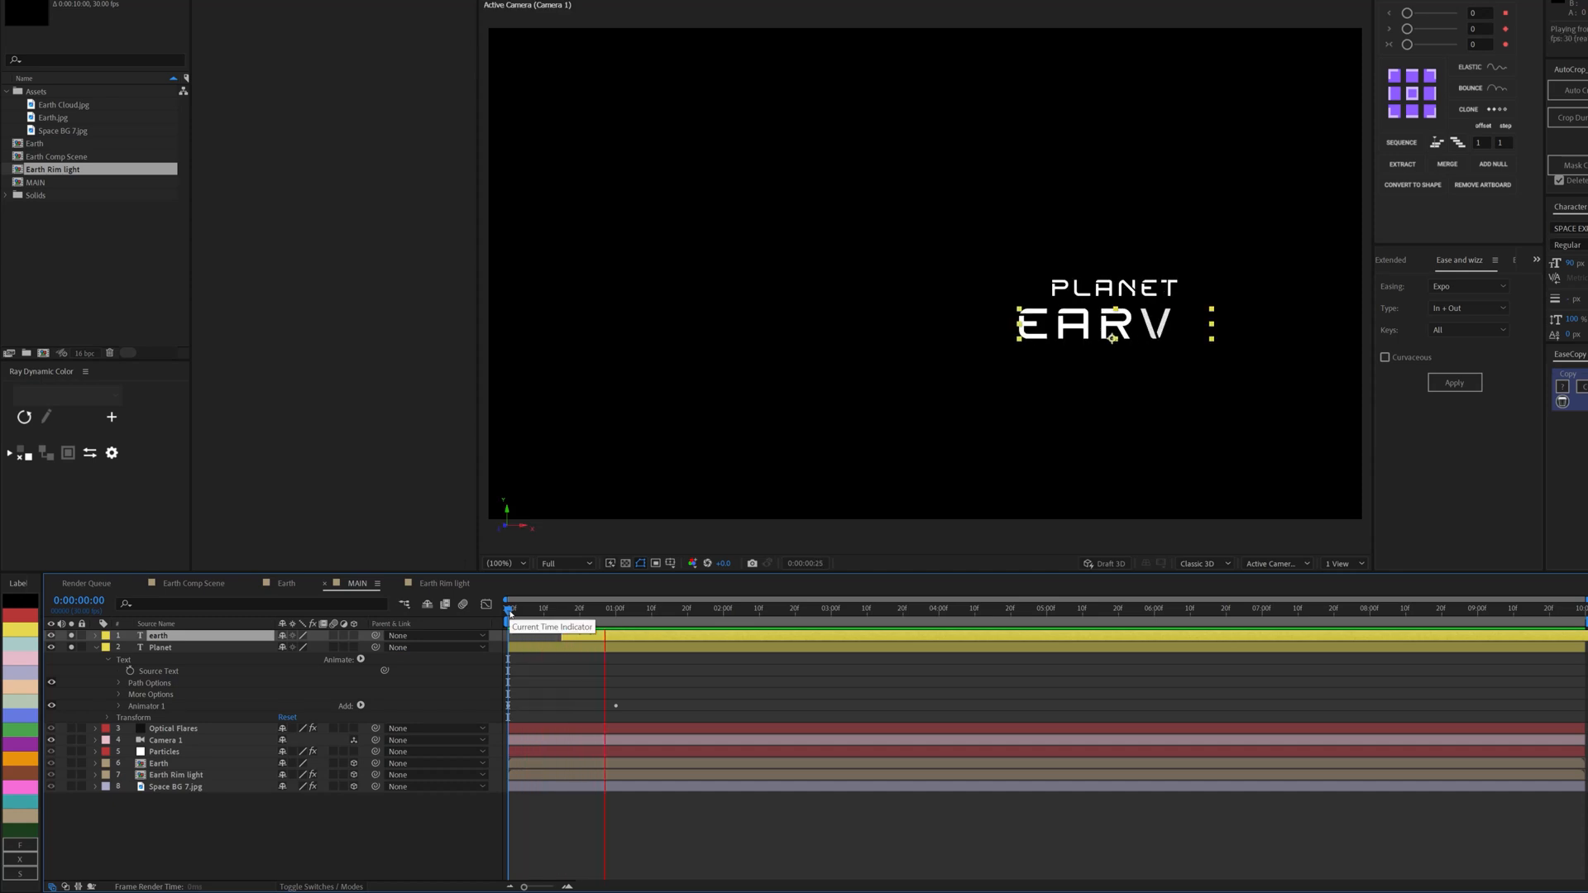
{"action": "key", "text": "space"}
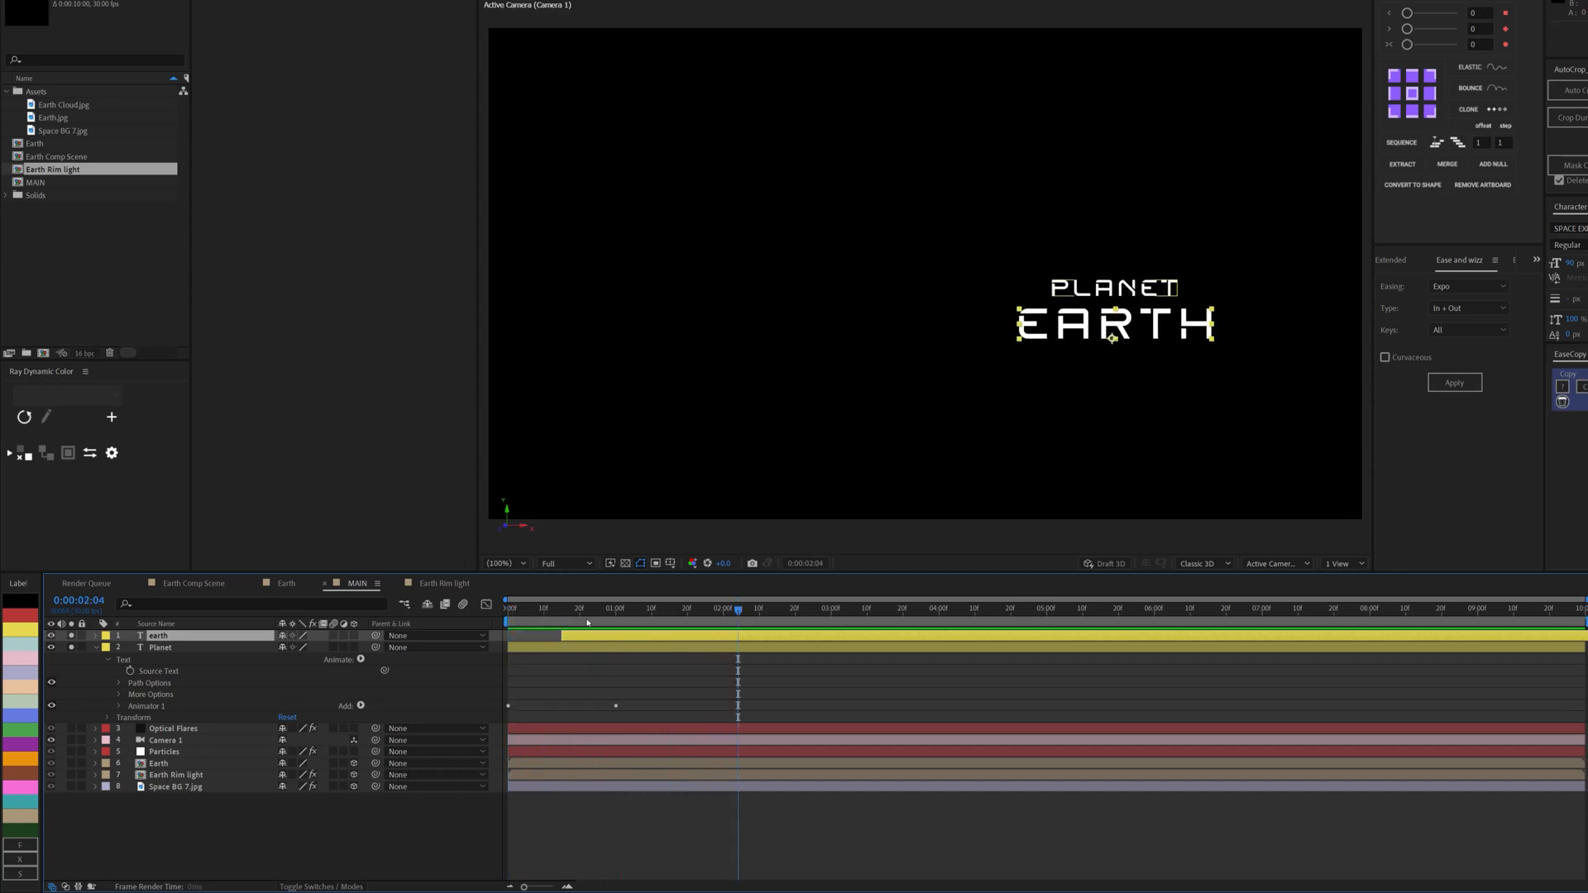
Step: Make both text layers 3D and shift them together so Planet starts at about 0:00:04:13 and earth at about 0:00:04:28
{"action": "left_click", "coordinate": [587, 610]}
{"action": "left_click", "coordinate": [591, 636]}
{"action": "left_click", "coordinate": [593, 647], "text": "shift"}
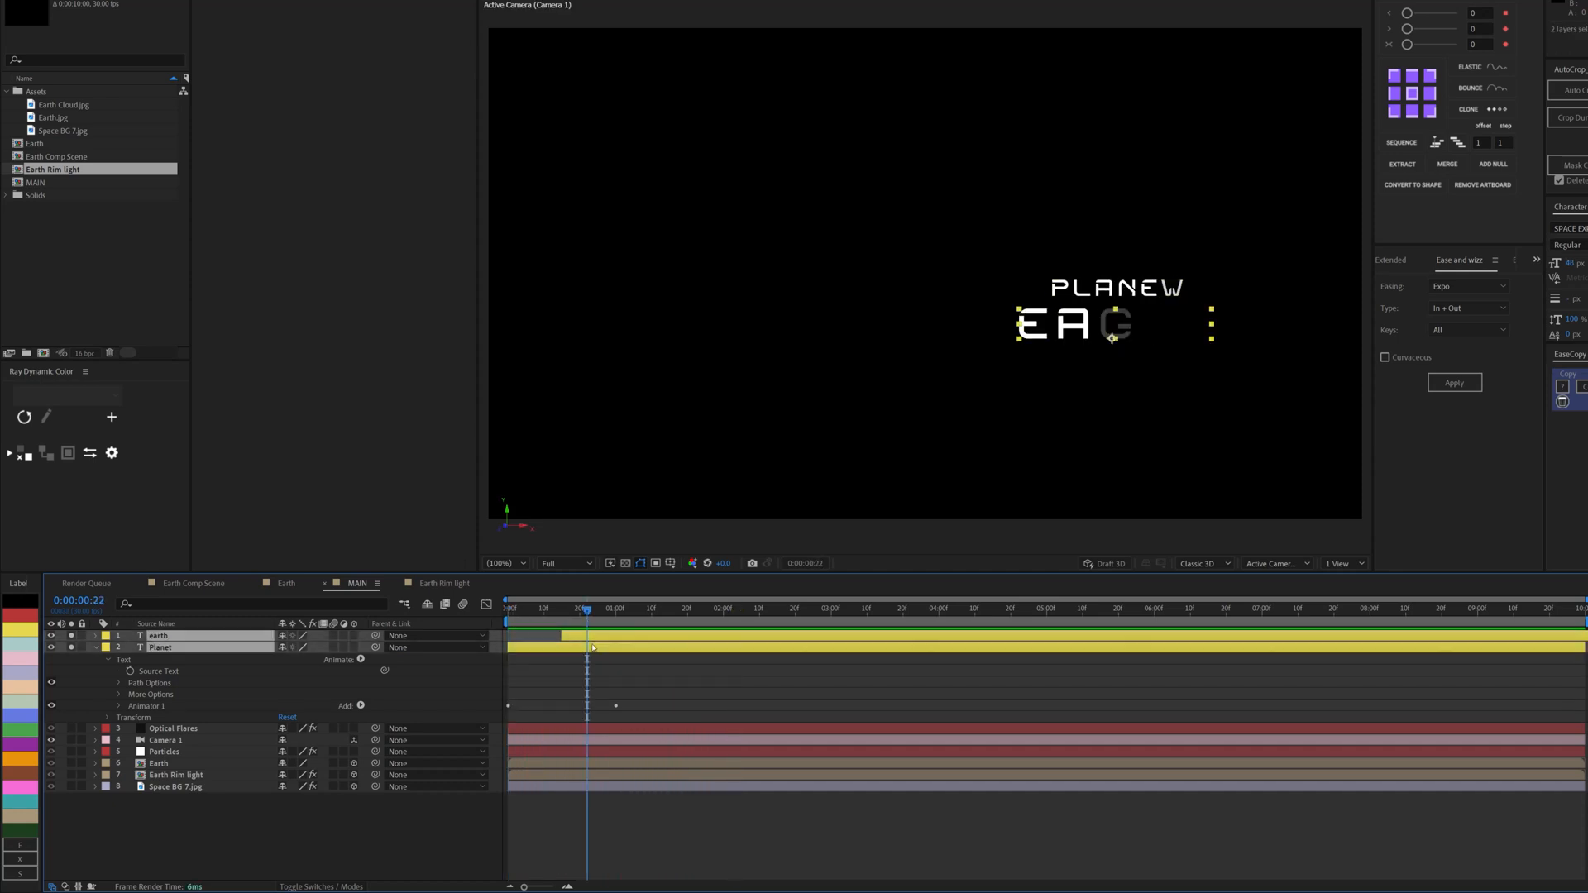
{"action": "left_click", "coordinate": [354, 636]}
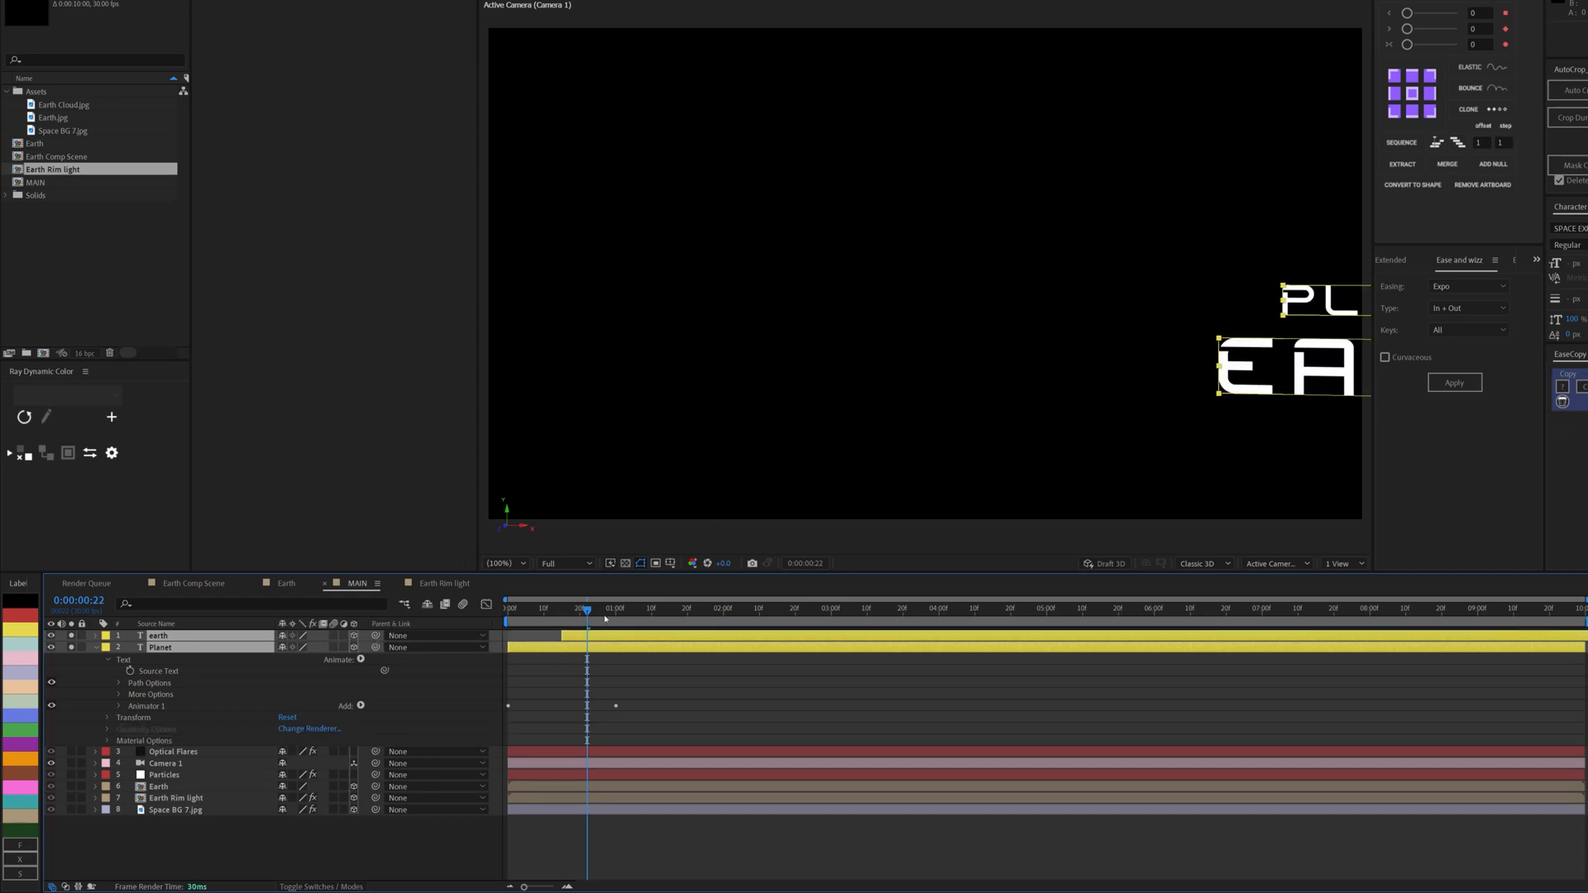
{"action": "left_click_drag", "start_coordinate": [605, 612], "coordinate": [1324, 653]}
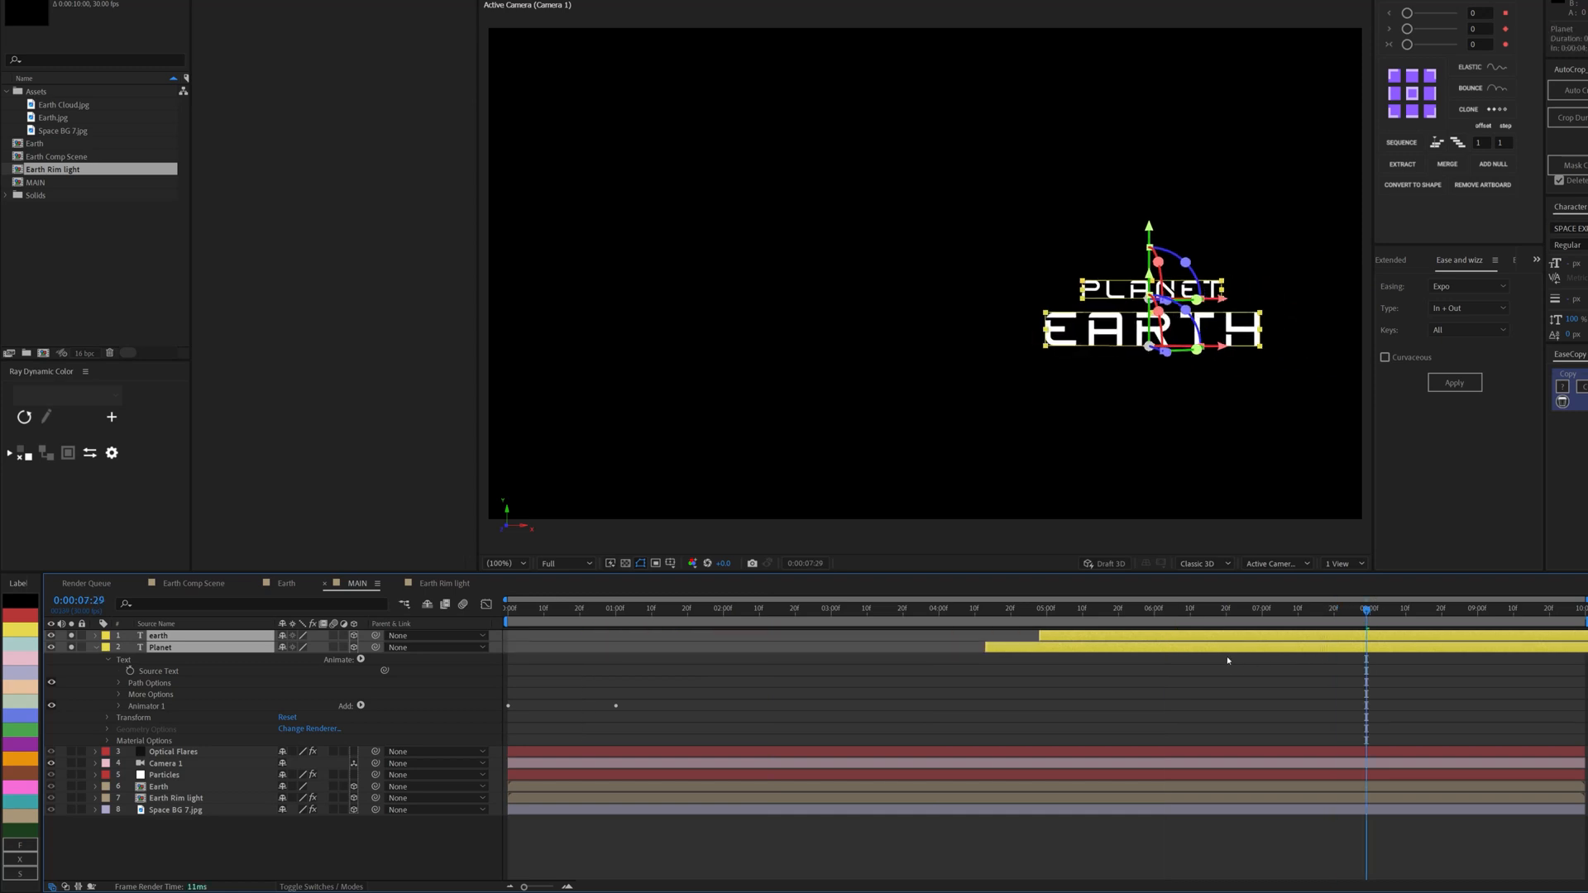
Step: Shift both text layers so Planet starts at about 0:00:06:14 and earth at about 0:00:06:29, and turn off their solo
{"action": "left_click_drag", "start_coordinate": [1228, 660], "coordinate": [1366, 648]}
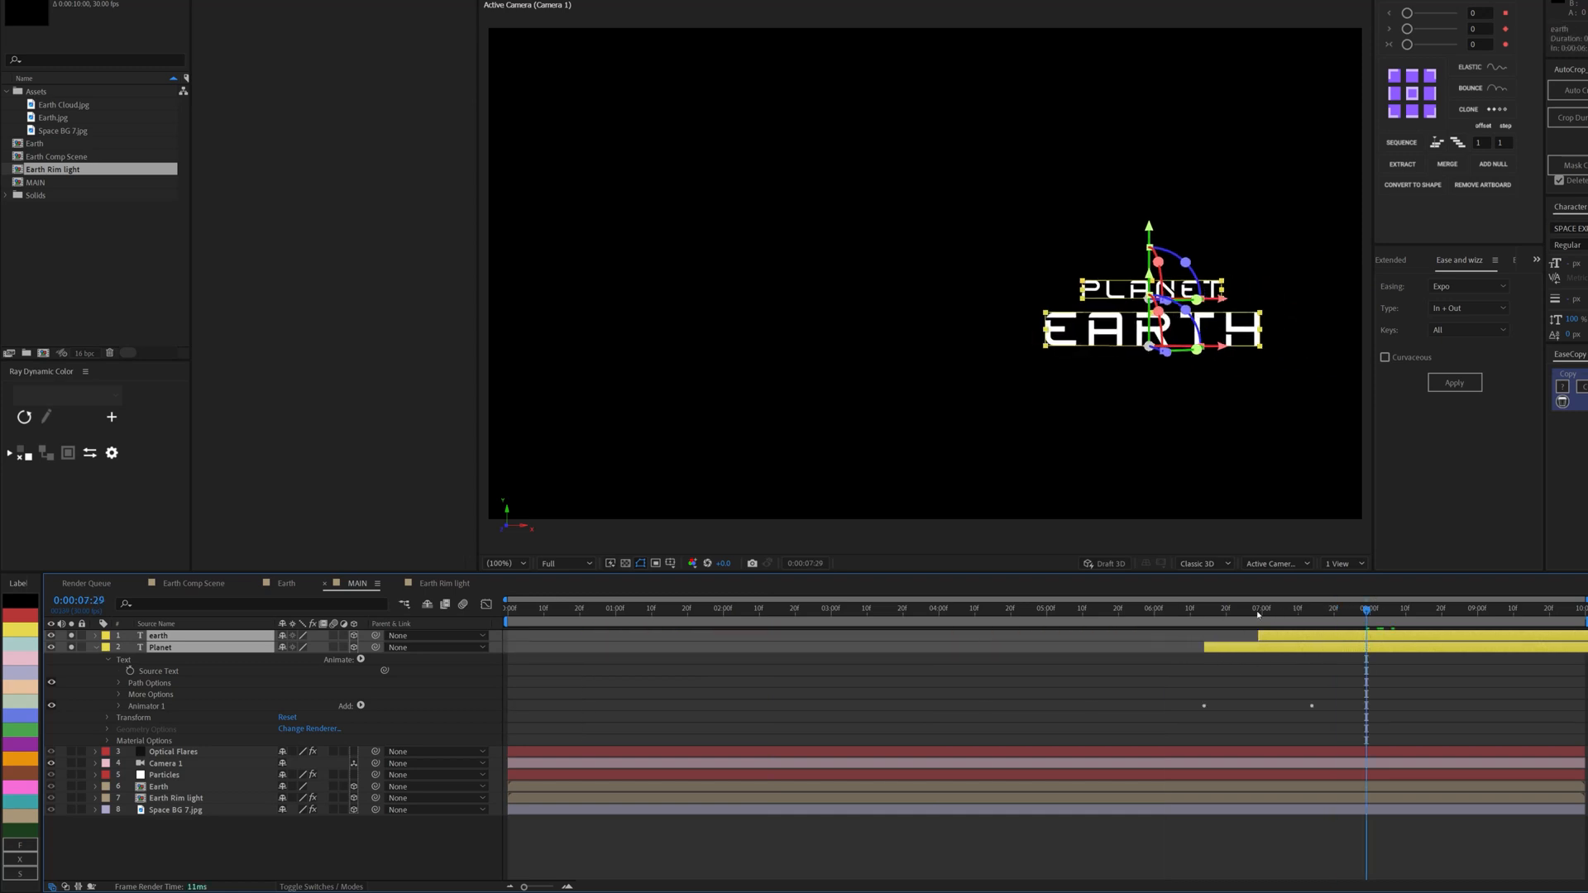
{"action": "left_click_drag", "start_coordinate": [1258, 614], "coordinate": [1481, 617]}
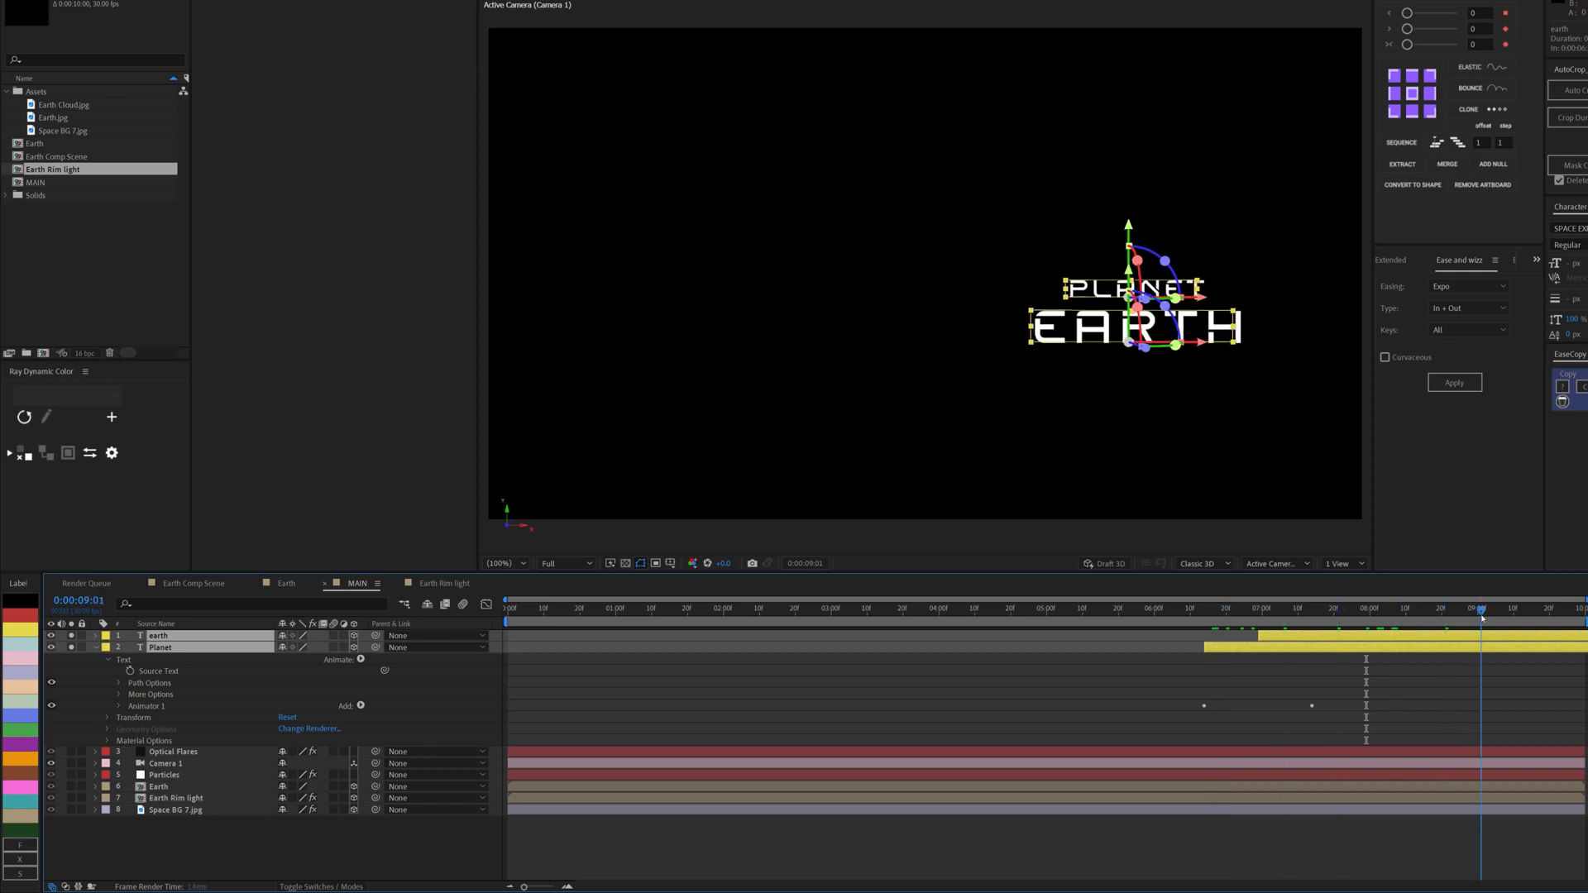
{"action": "left_click_drag", "start_coordinate": [73, 636], "coordinate": [73, 647]}
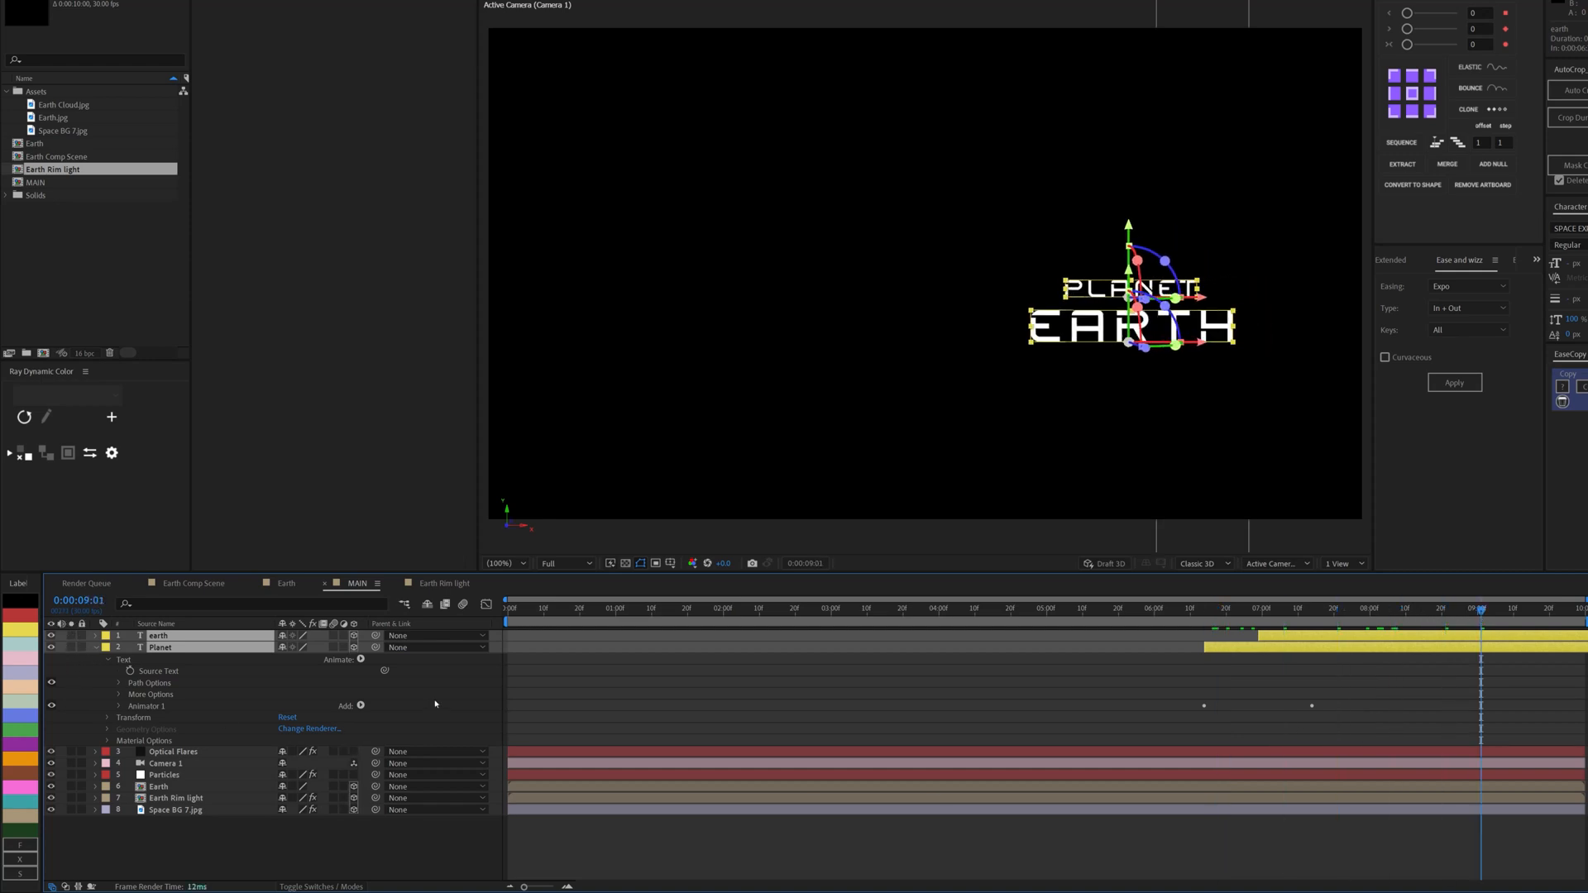
Step: Collapse the Planet layer, place both text layers beneath Camera 1 and Optical Flares, and check the title reveal in the full scene
{"action": "left_click", "coordinate": [96, 648]}
{"action": "mouse_move", "coordinate": [171, 646]}
{"action": "left_mouse_down"}
{"action": "mouse_move", "coordinate": [170, 679]}
{"action": "mouse_move", "coordinate": [167, 652]}
{"action": "left_mouse_up"}
{"action": "left_click", "coordinate": [1017, 814]}
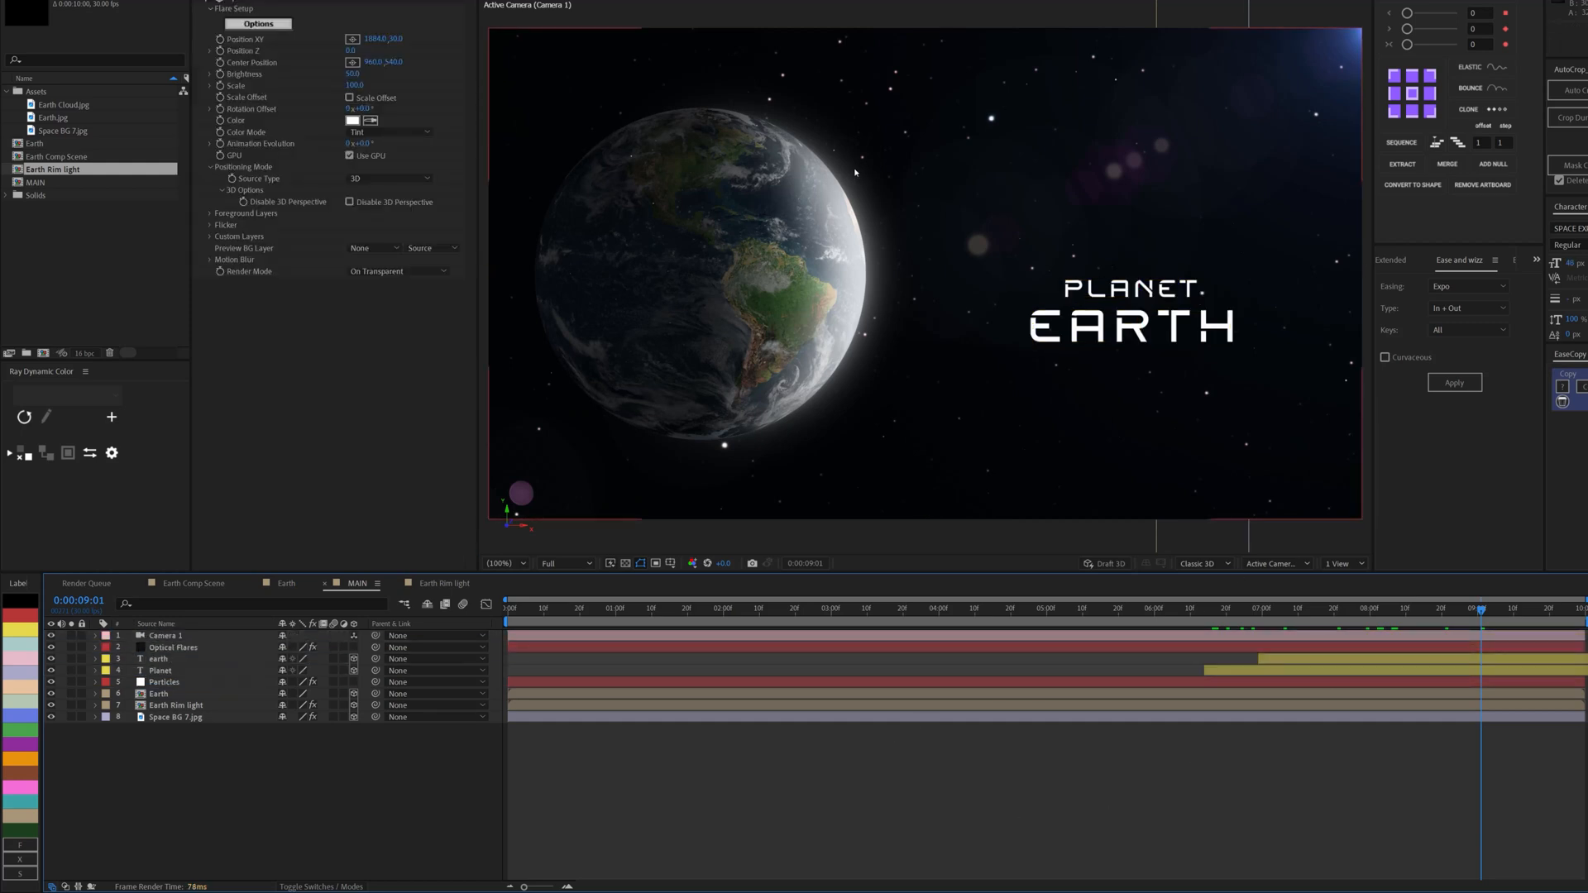
{"action": "left_click_drag", "start_coordinate": [1230, 610], "coordinate": [1341, 609]}
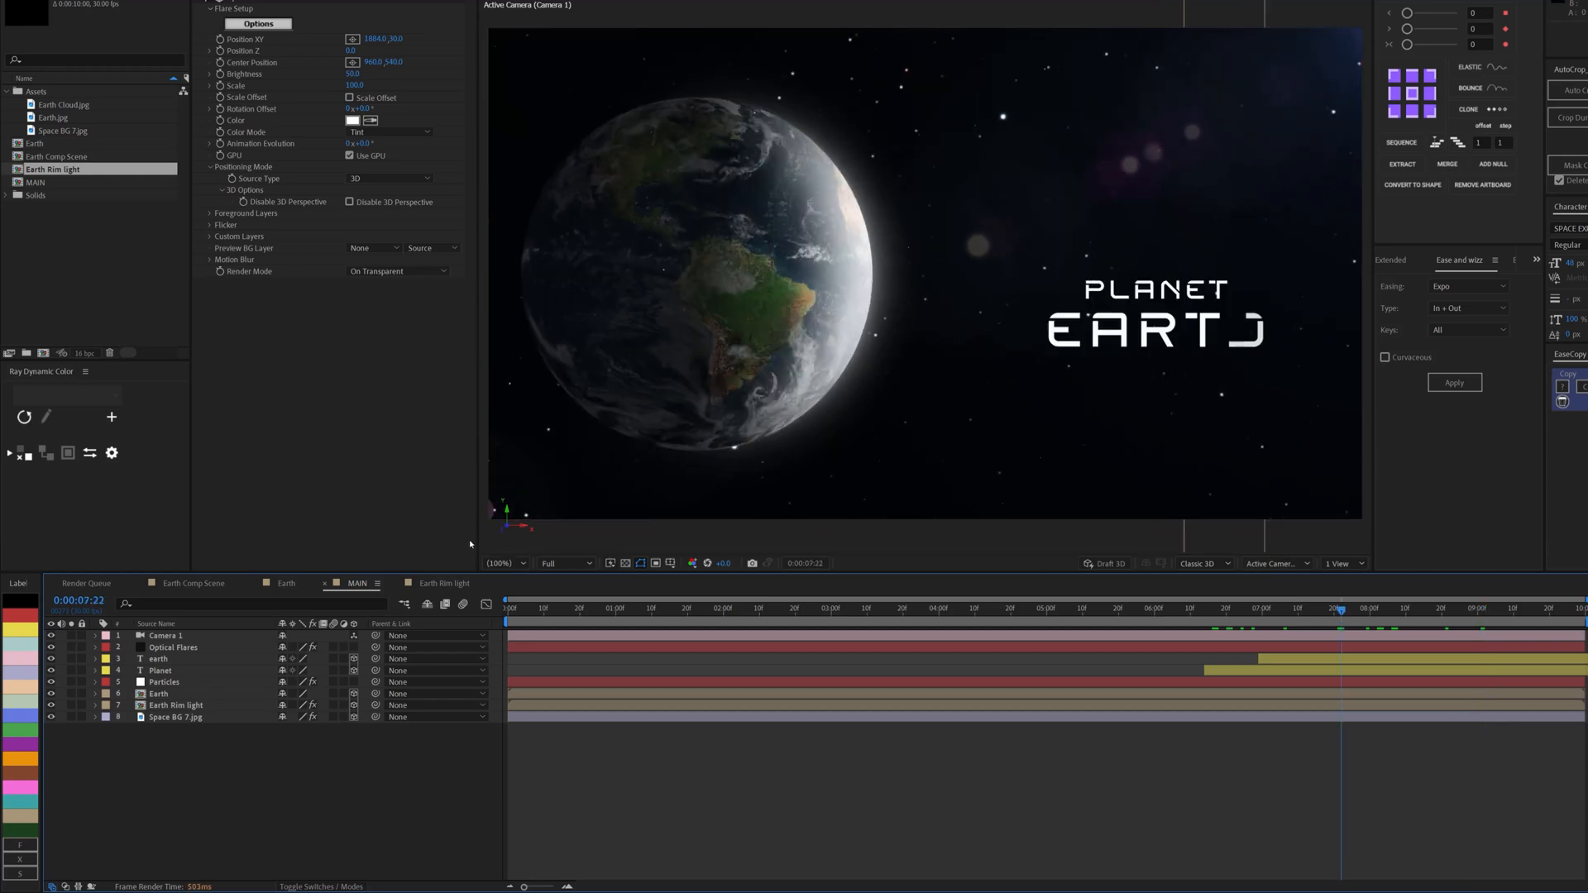
Step: Add a new adjustment layer at the top of the MAIN composition and name it CC
{"action": "right_click", "coordinate": [124, 789]}
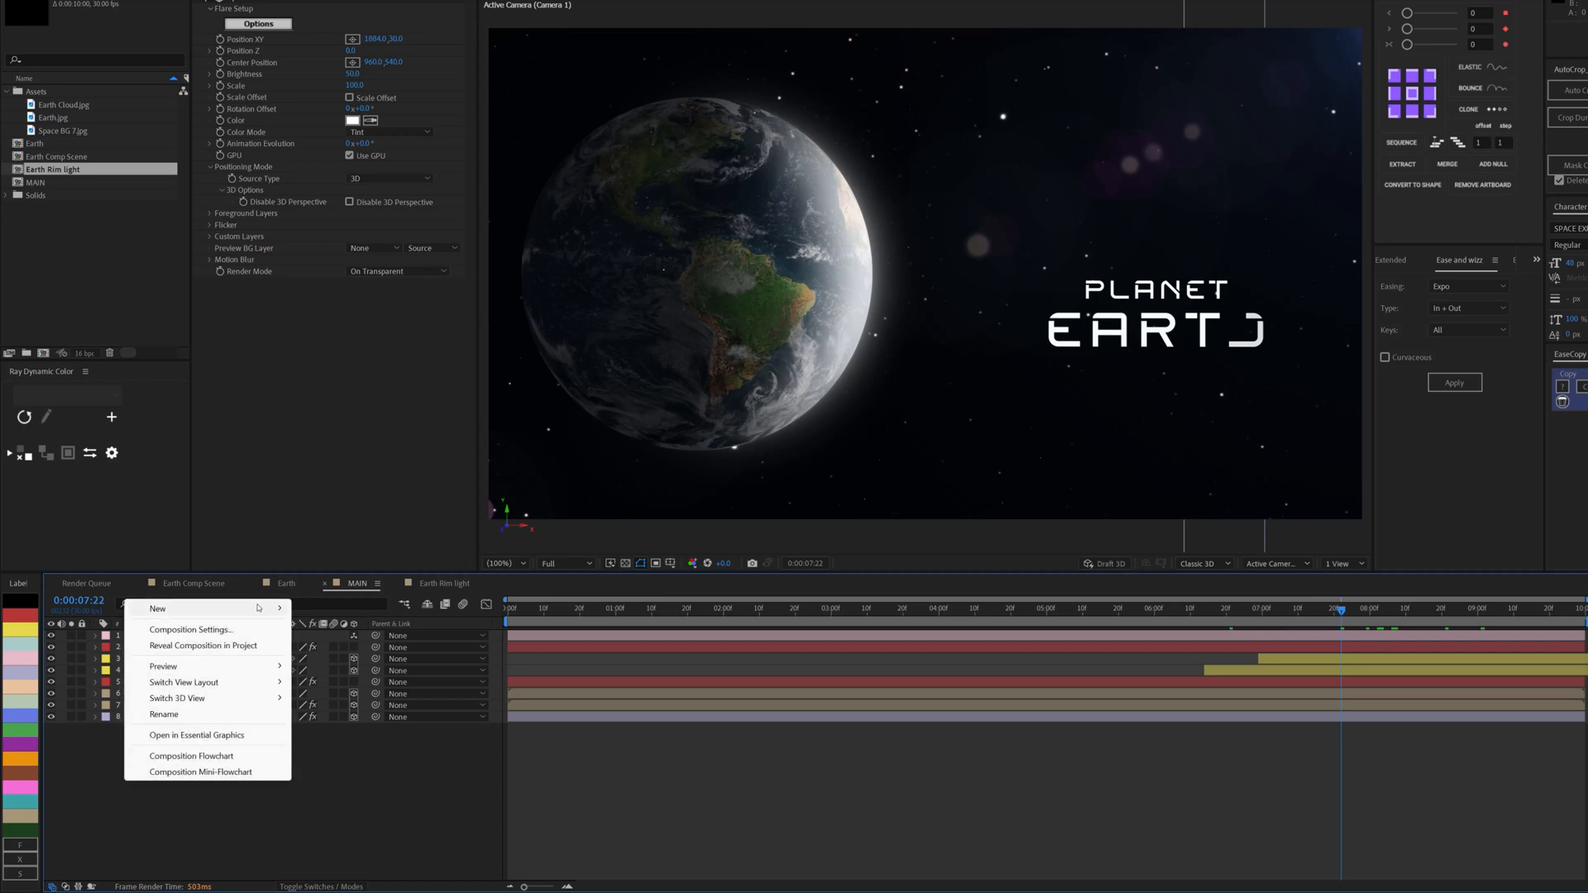
{"action": "mouse_move", "coordinate": [256, 608]}
{"action": "left_click", "coordinate": [349, 724]}
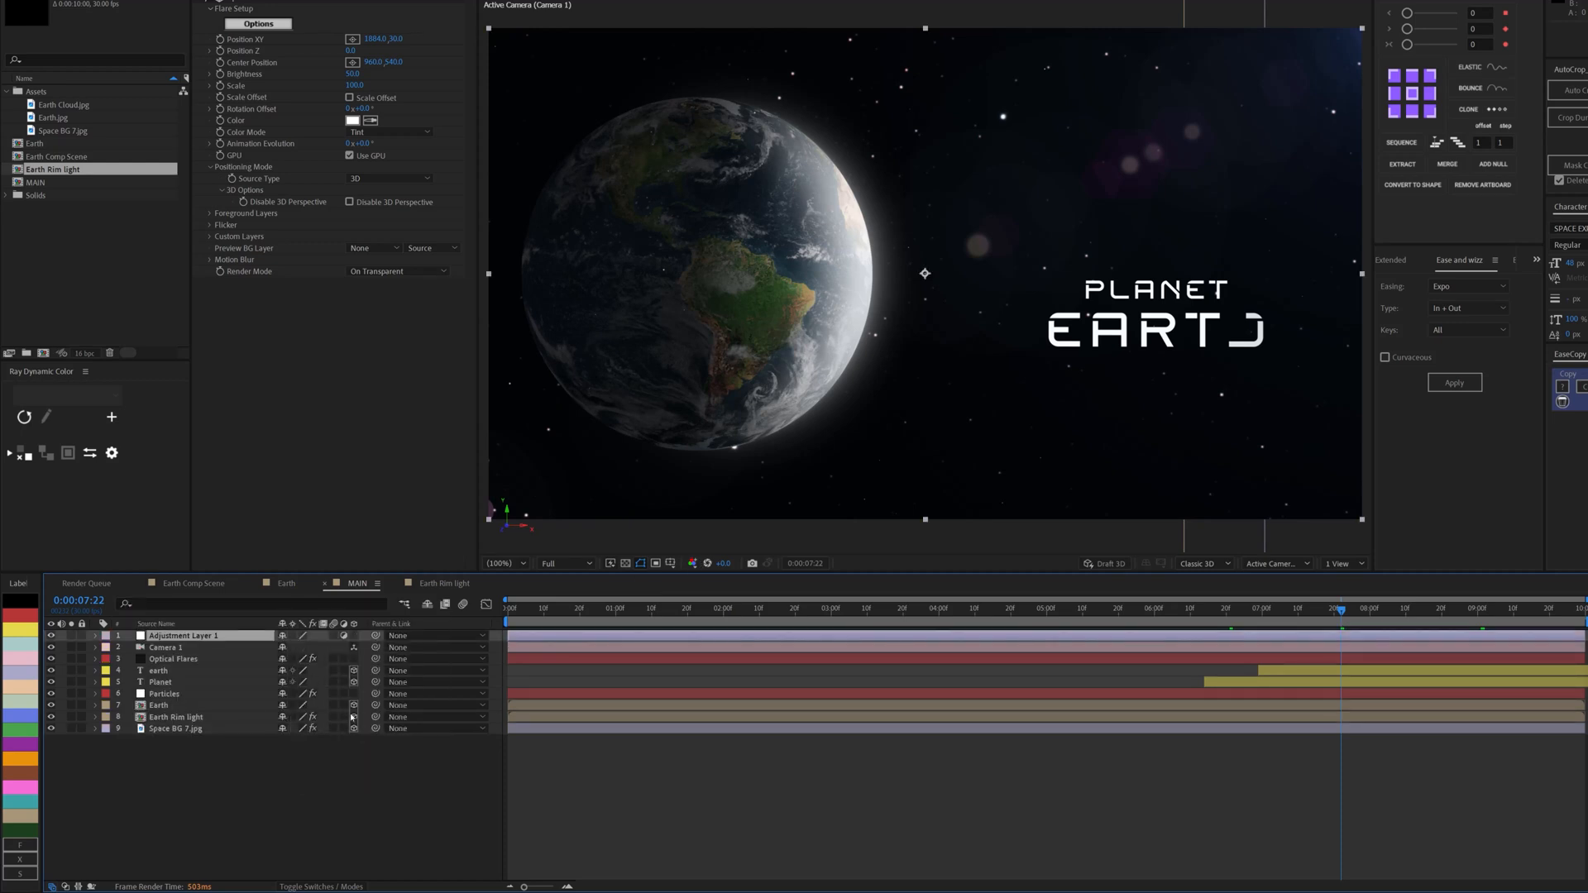
{"action": "key", "text": "Return"}
{"action": "type", "text": "CC"}
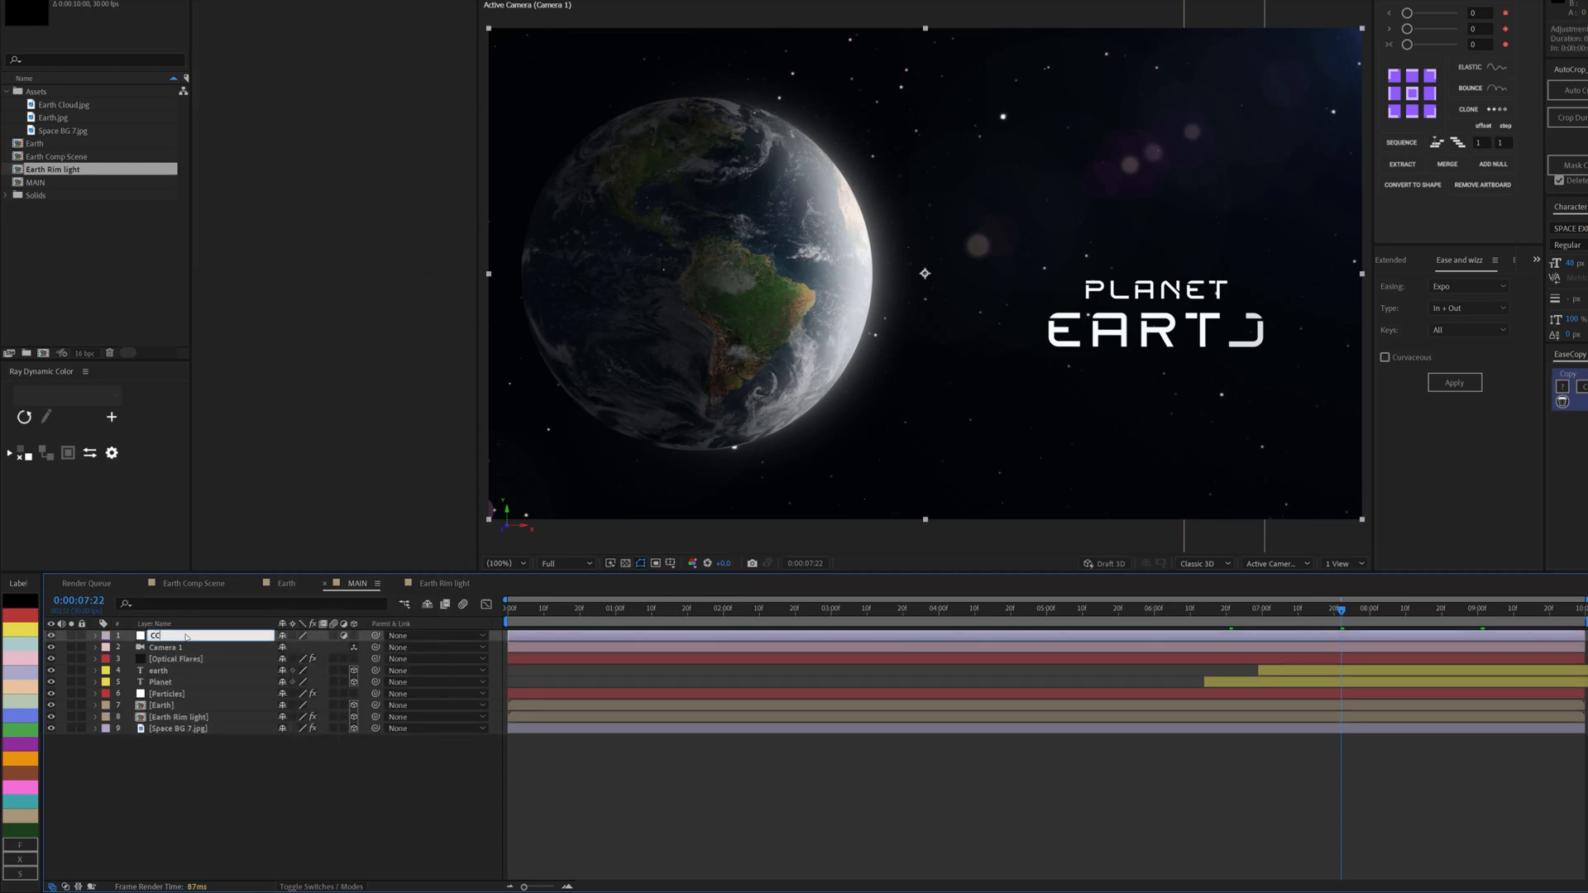
{"action": "left_click", "coordinate": [190, 814]}
Step: Apply the Curves effect to the CC layer and shape its RGB curve into a gentle S with darker shadows and brighter highlights
{"action": "left_click", "coordinate": [174, 638]}
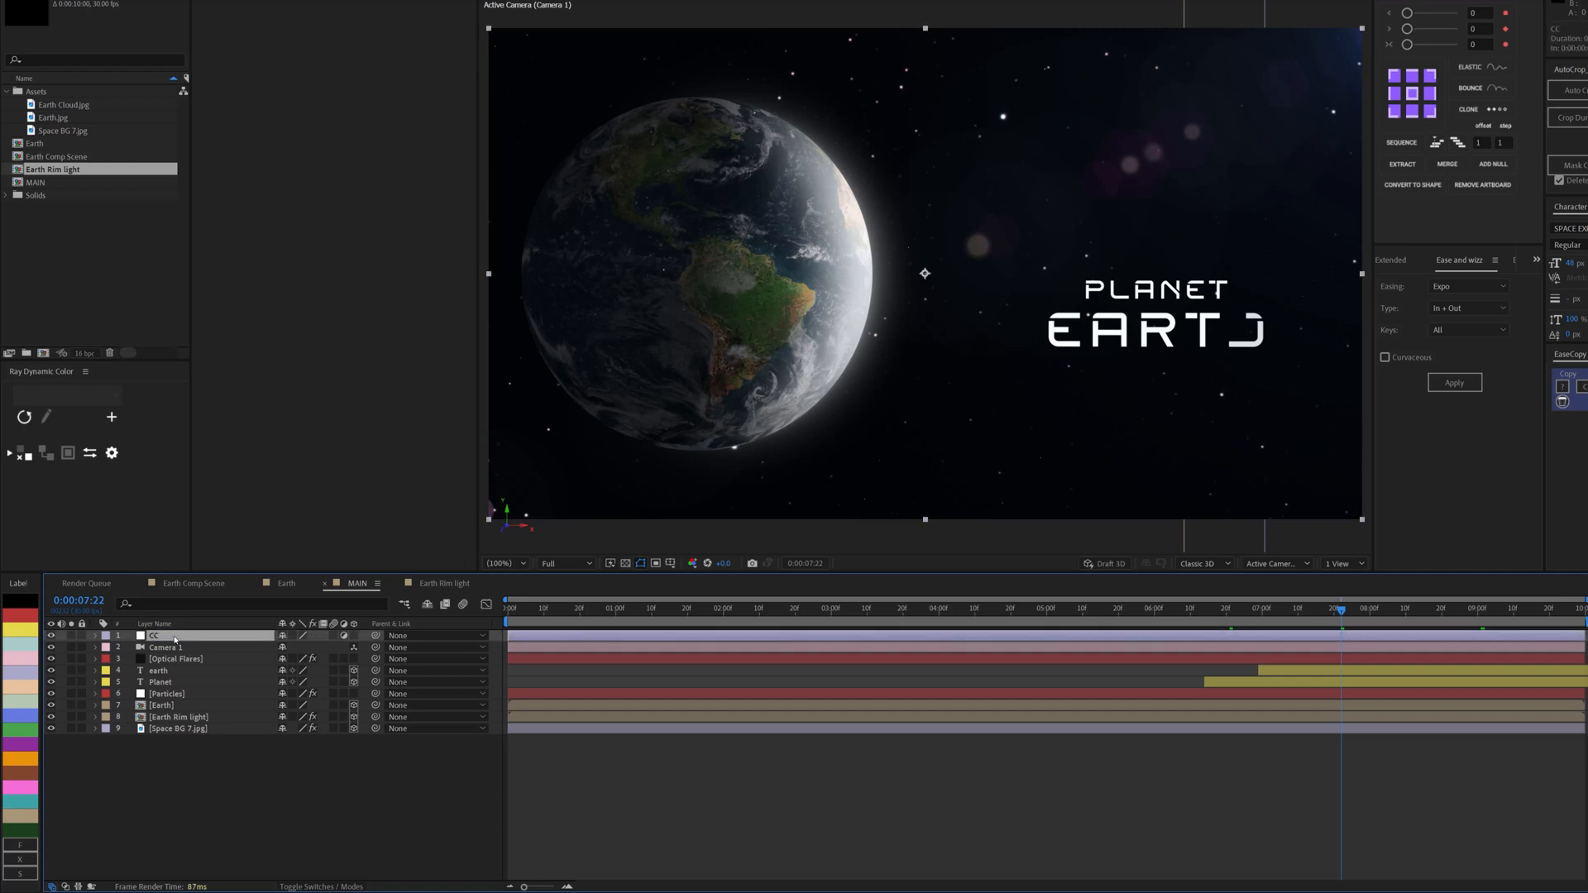
{"action": "key", "text": "ctrl+space"}
{"action": "type", "text": "cur"}
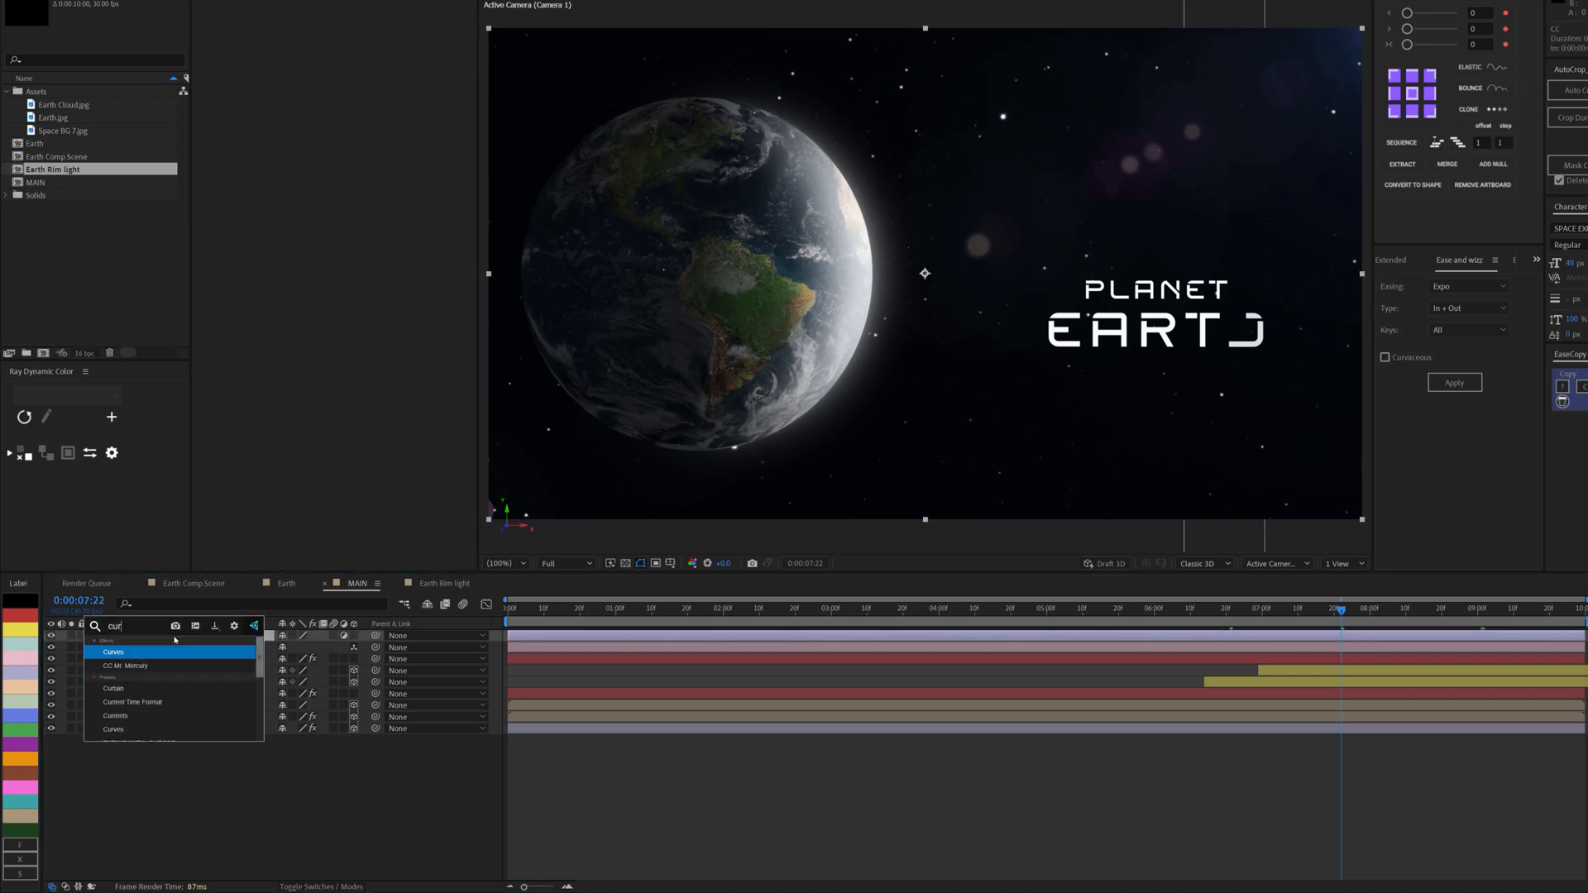
{"action": "key", "text": "Return"}
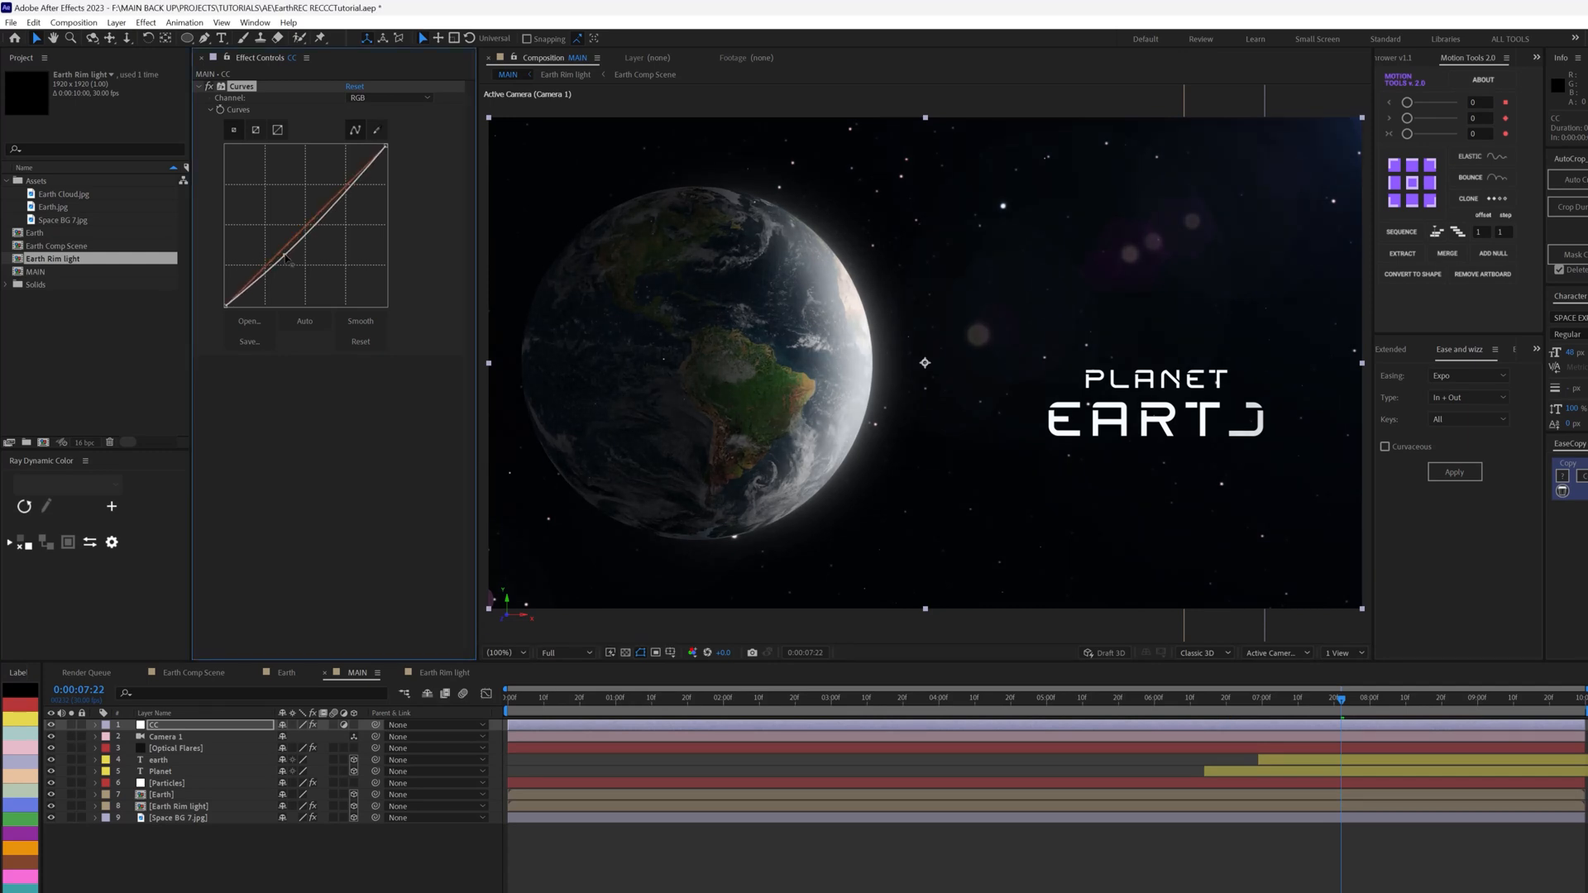
{"action": "left_click_drag", "start_coordinate": [345, 194], "coordinate": [339, 191]}
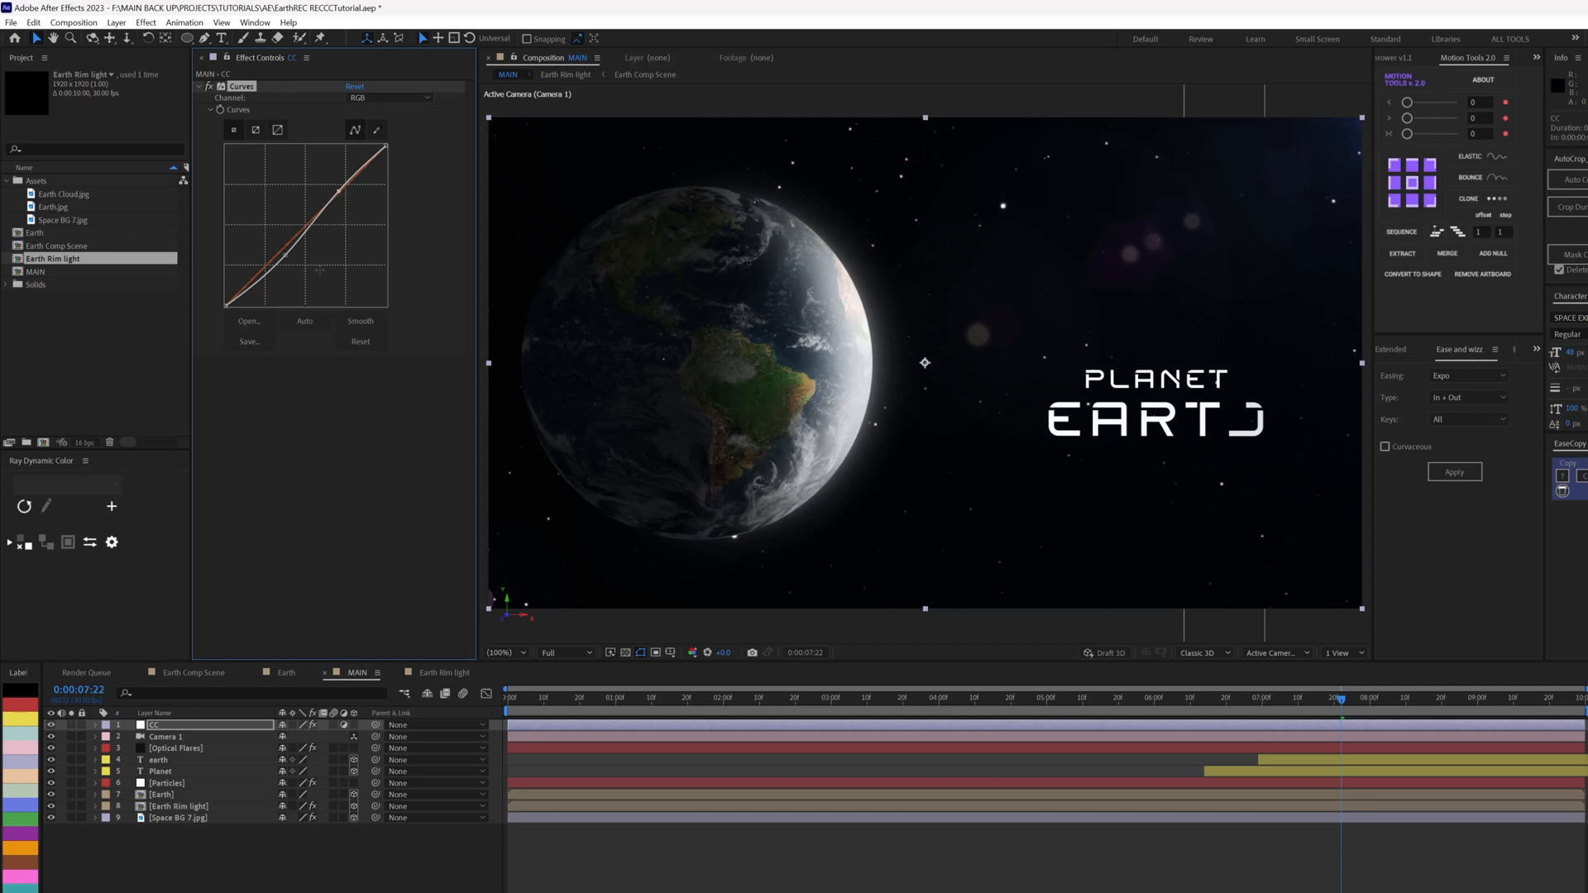
Step: Switch the CC layer's Curves effect to the Blue channel and adjust its curve subtly
{"action": "left_click", "coordinate": [387, 97]}
{"action": "left_click", "coordinate": [382, 161]}
{"action": "left_click_drag", "start_coordinate": [291, 241], "coordinate": [241, 289]}
Step: Add a second adjustment layer at the top of the MAIN composition and name it Sharpen
{"action": "right_click", "coordinate": [170, 700]}
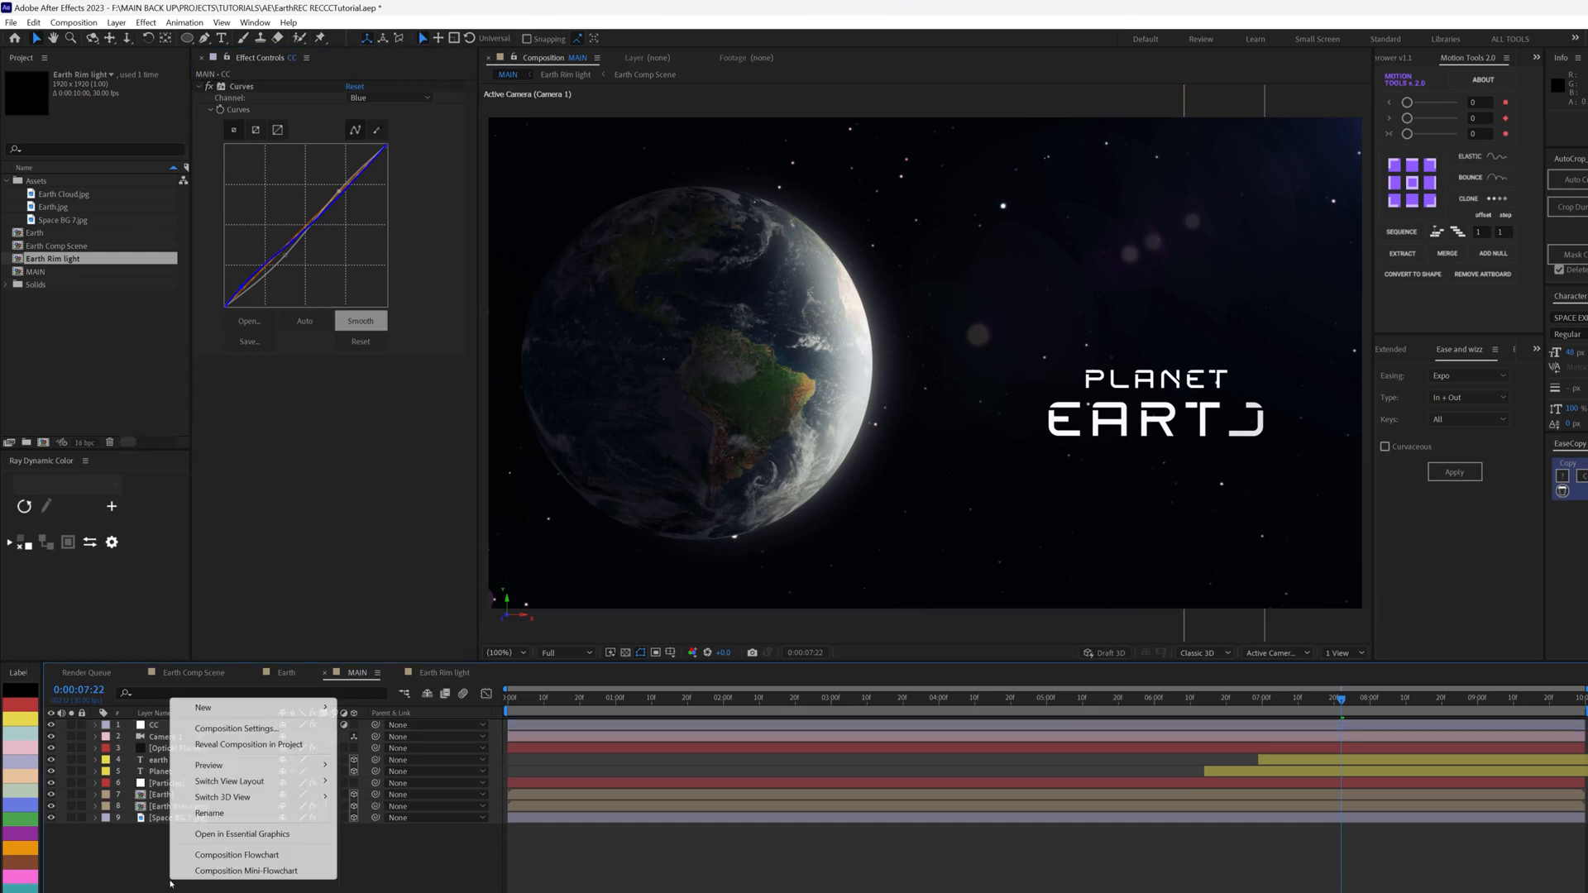
{"action": "mouse_move", "coordinate": [259, 716]}
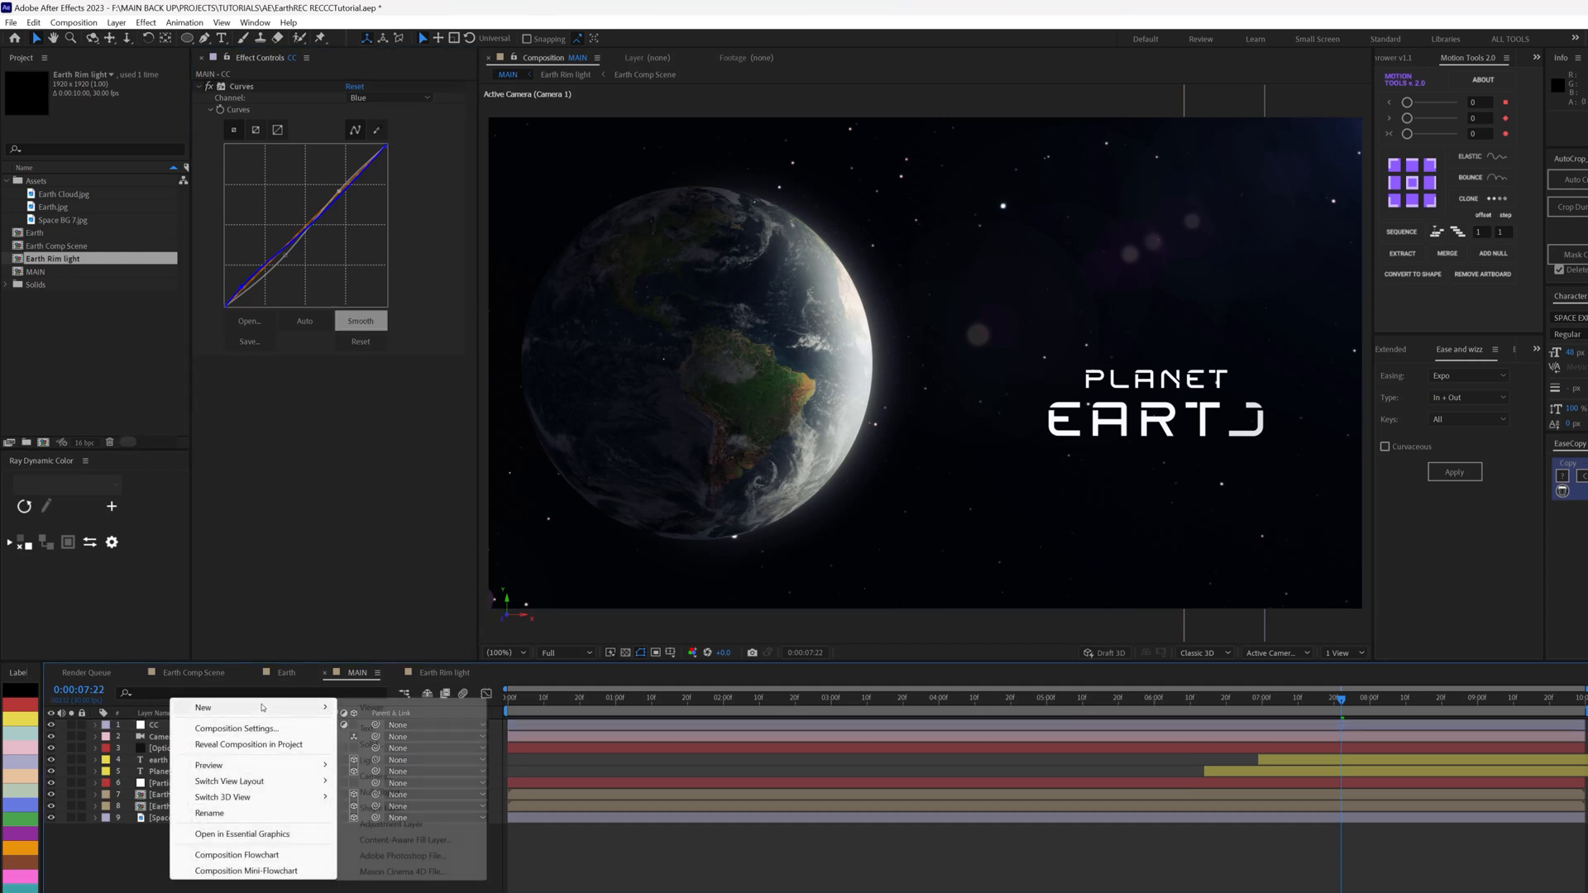
{"action": "left_click", "coordinate": [389, 825]}
{"action": "left_click", "coordinate": [191, 726]}
{"action": "key", "text": "Return"}
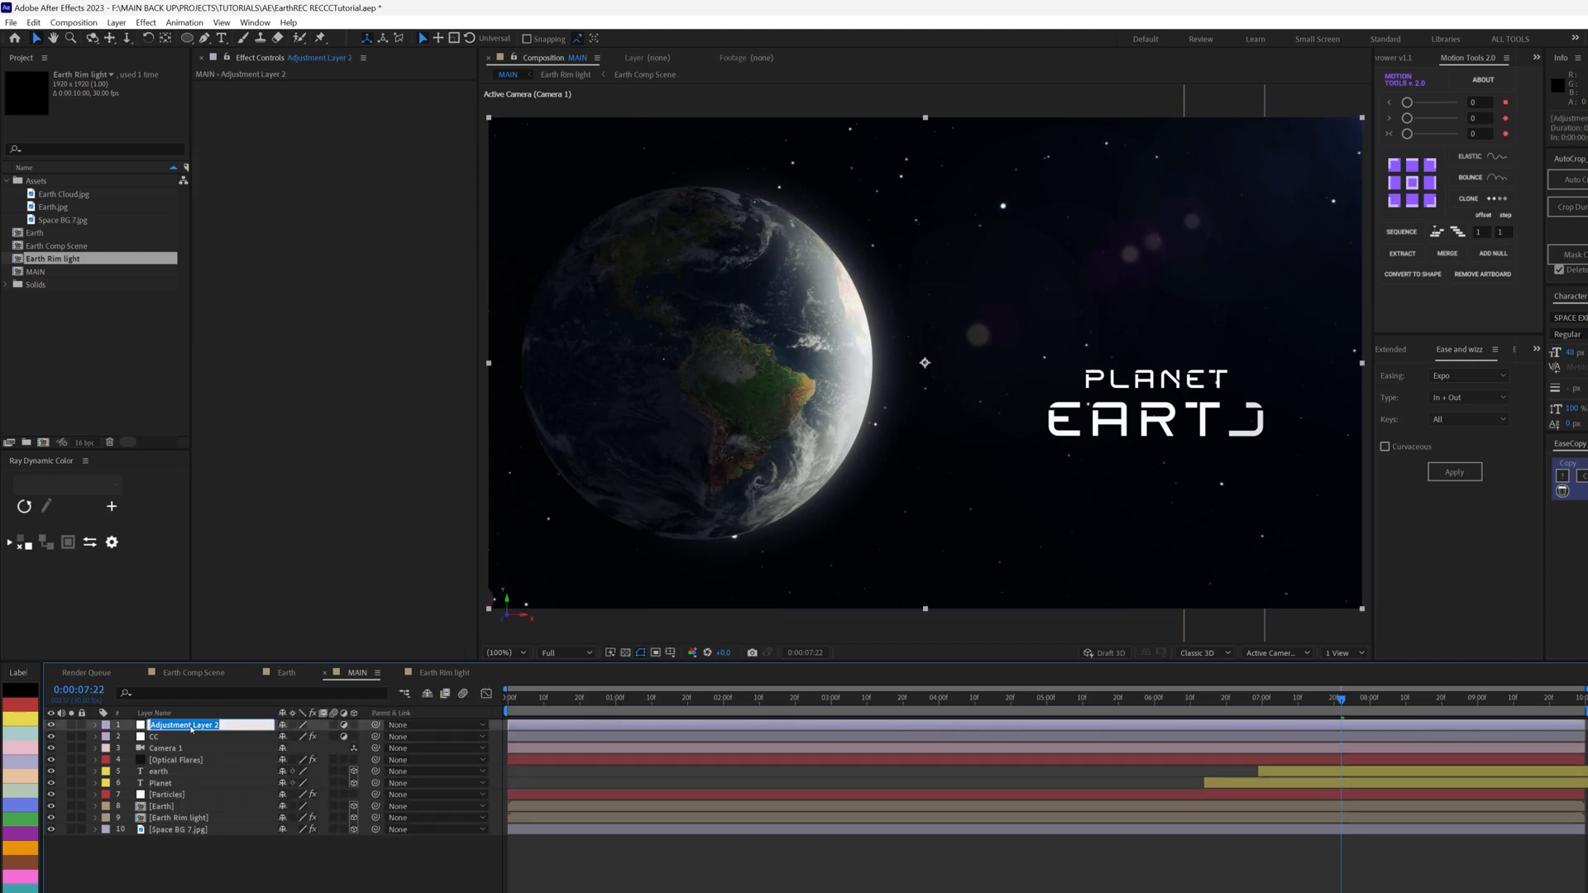
{"action": "type", "text": "Sharpen"}
{"action": "key", "text": "Return"}
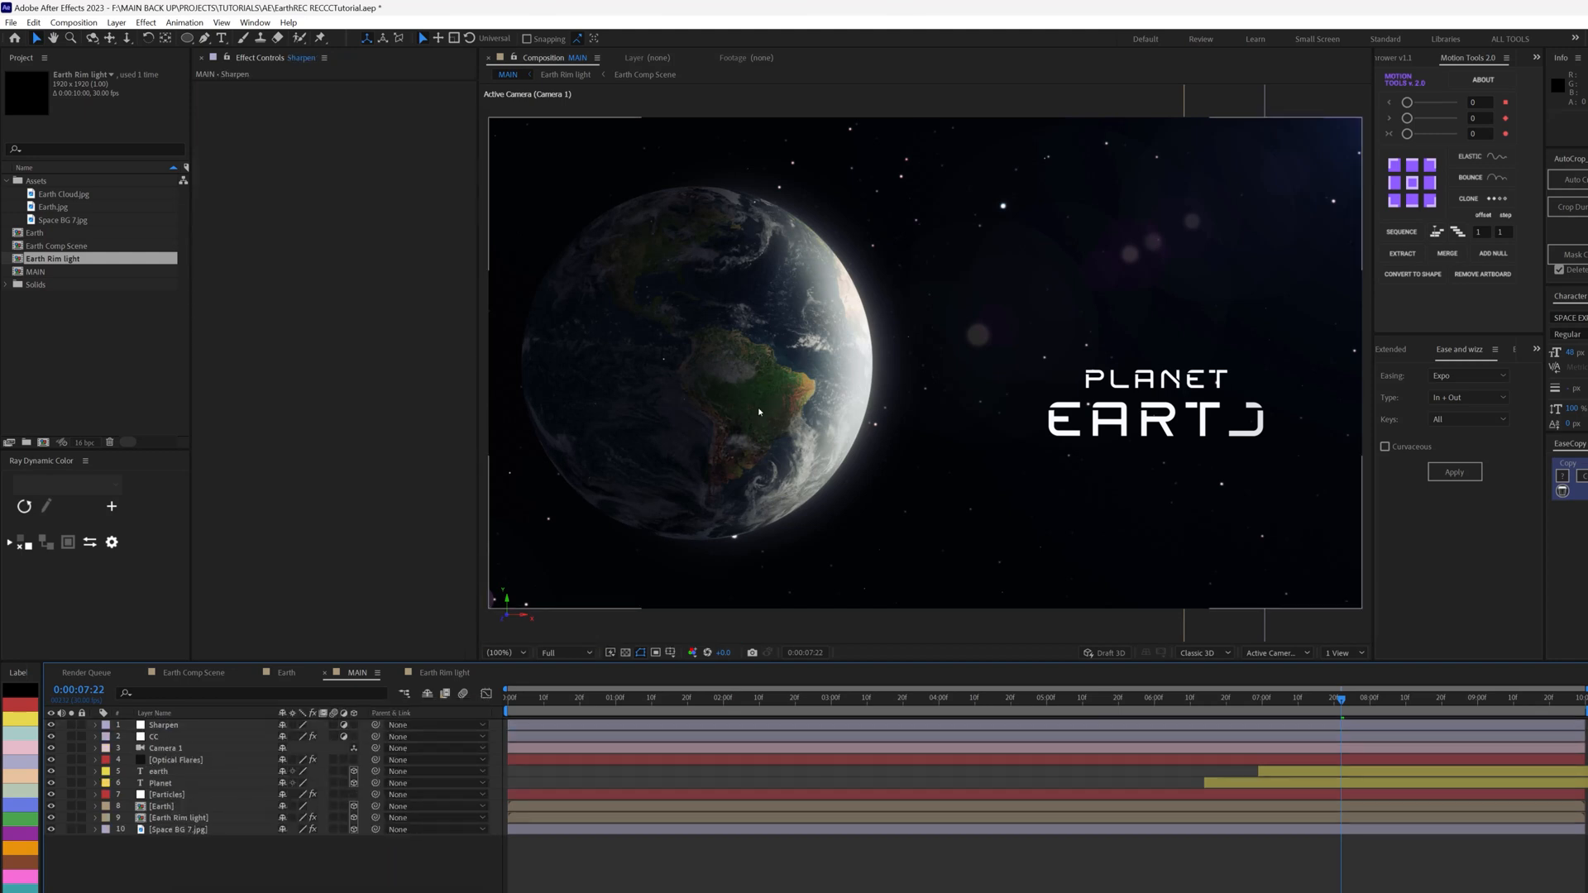
Step: Apply the Sharpen effect to the Sharpen layer with an amount of 50 and move the layer below CC
{"action": "left_click", "coordinate": [184, 725]}
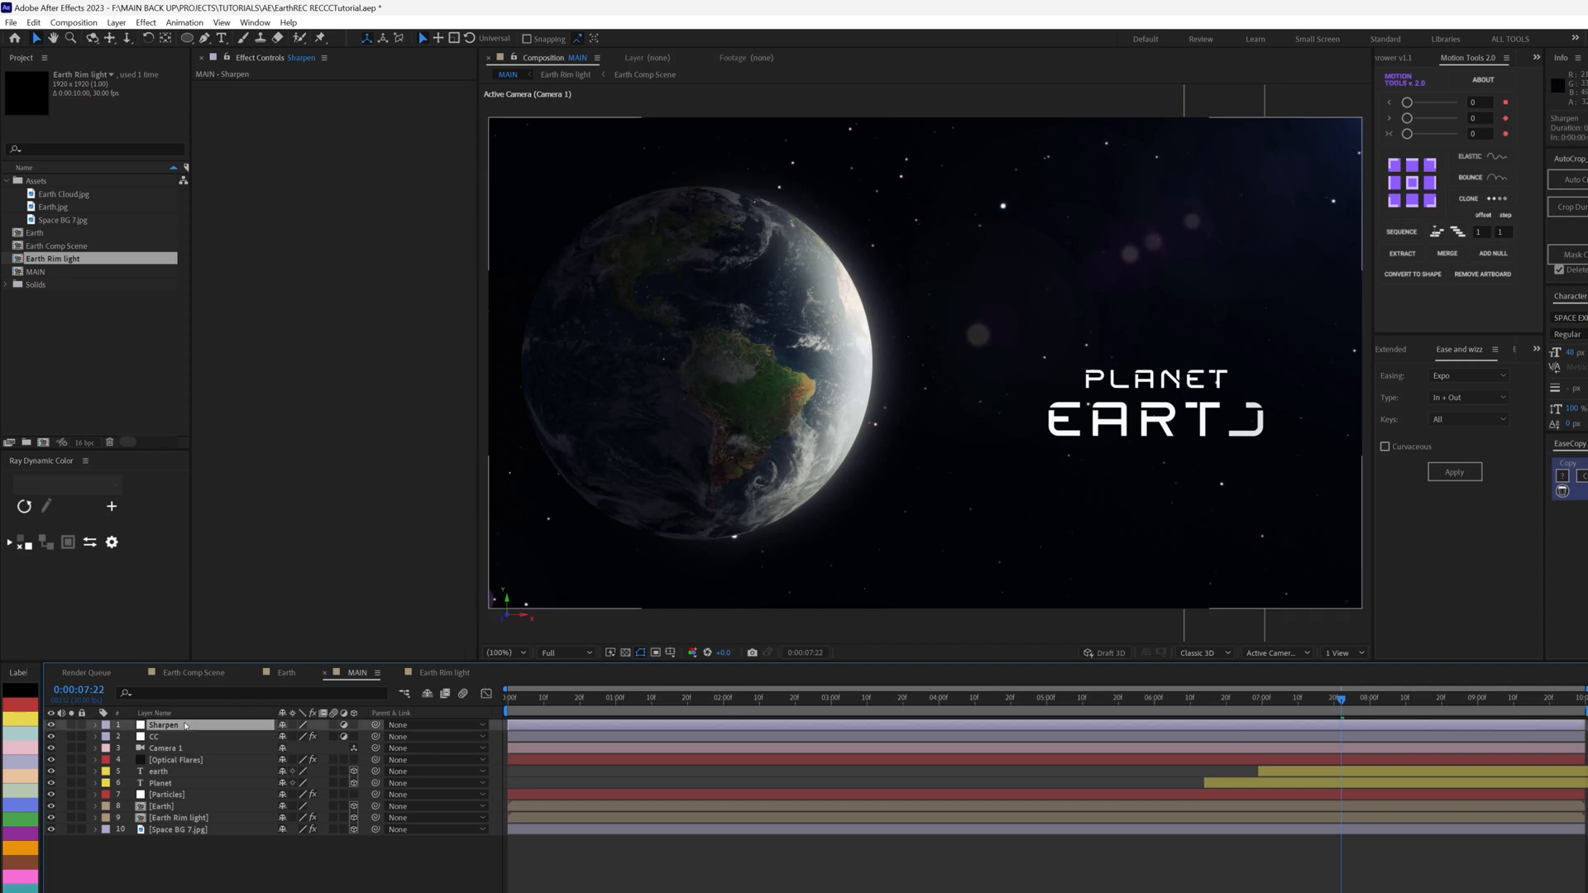
{"action": "key", "text": "ctrl+space"}
{"action": "type", "text": "sharp"}
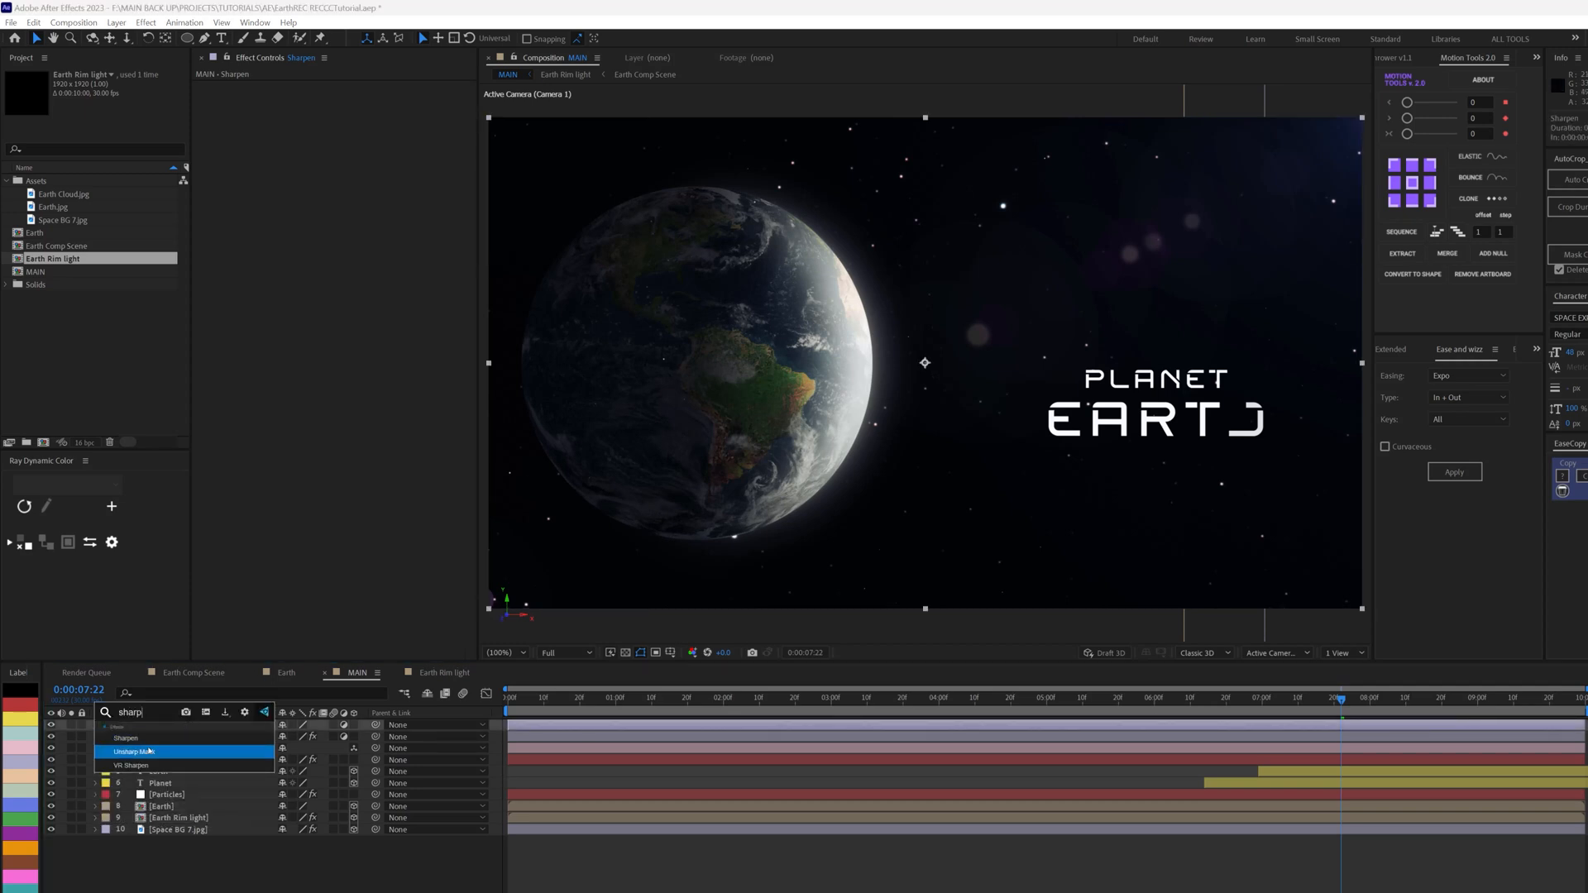
{"action": "left_click", "coordinate": [226, 737]}
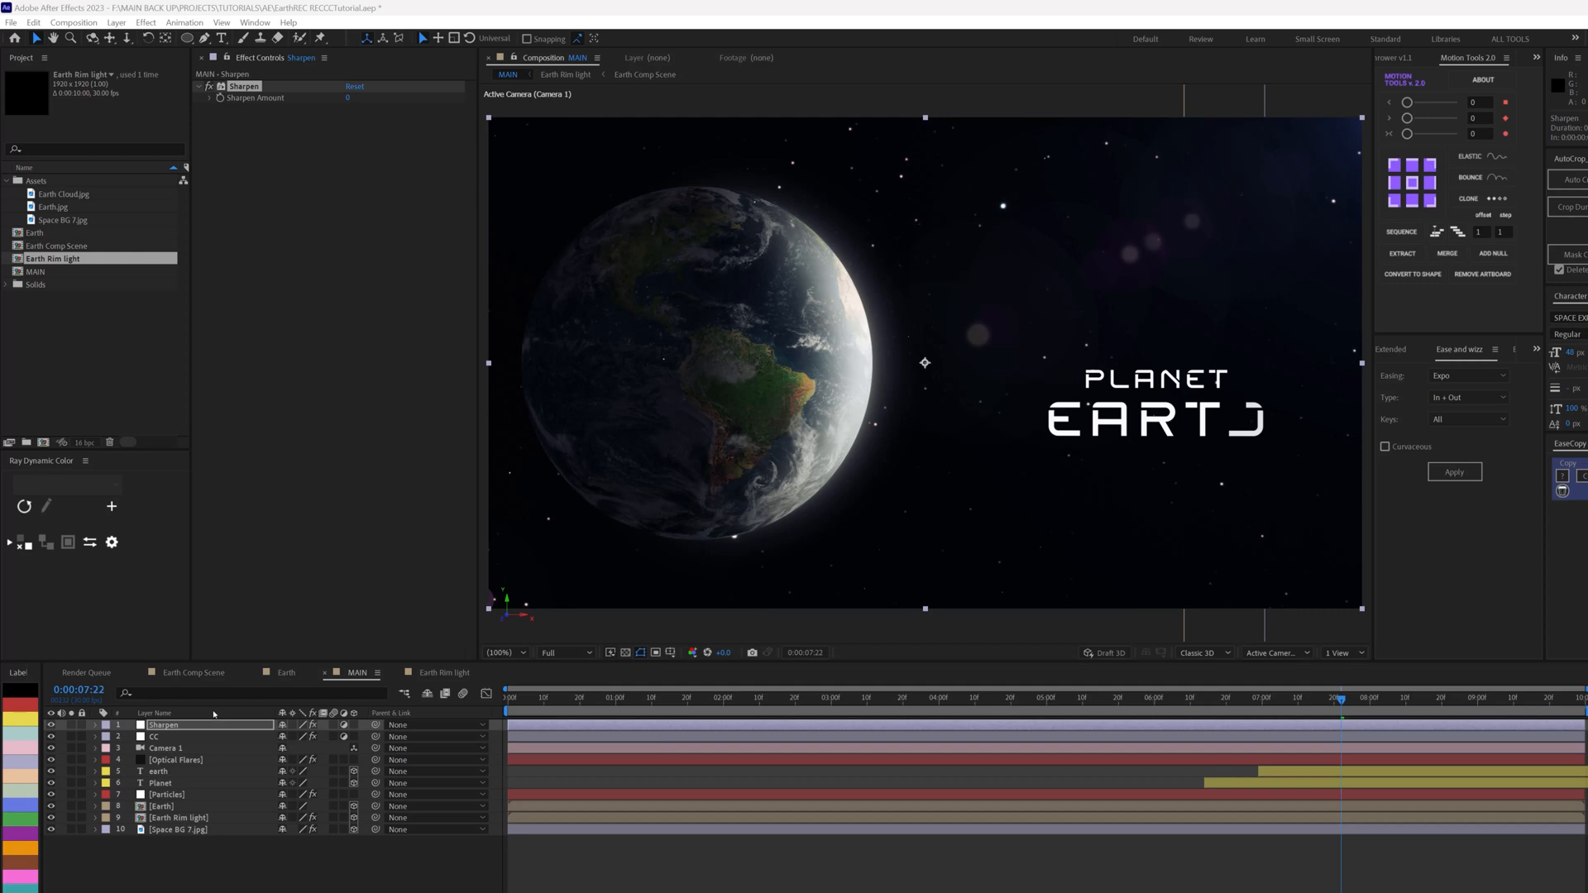
{"action": "left_click", "coordinate": [347, 98]}
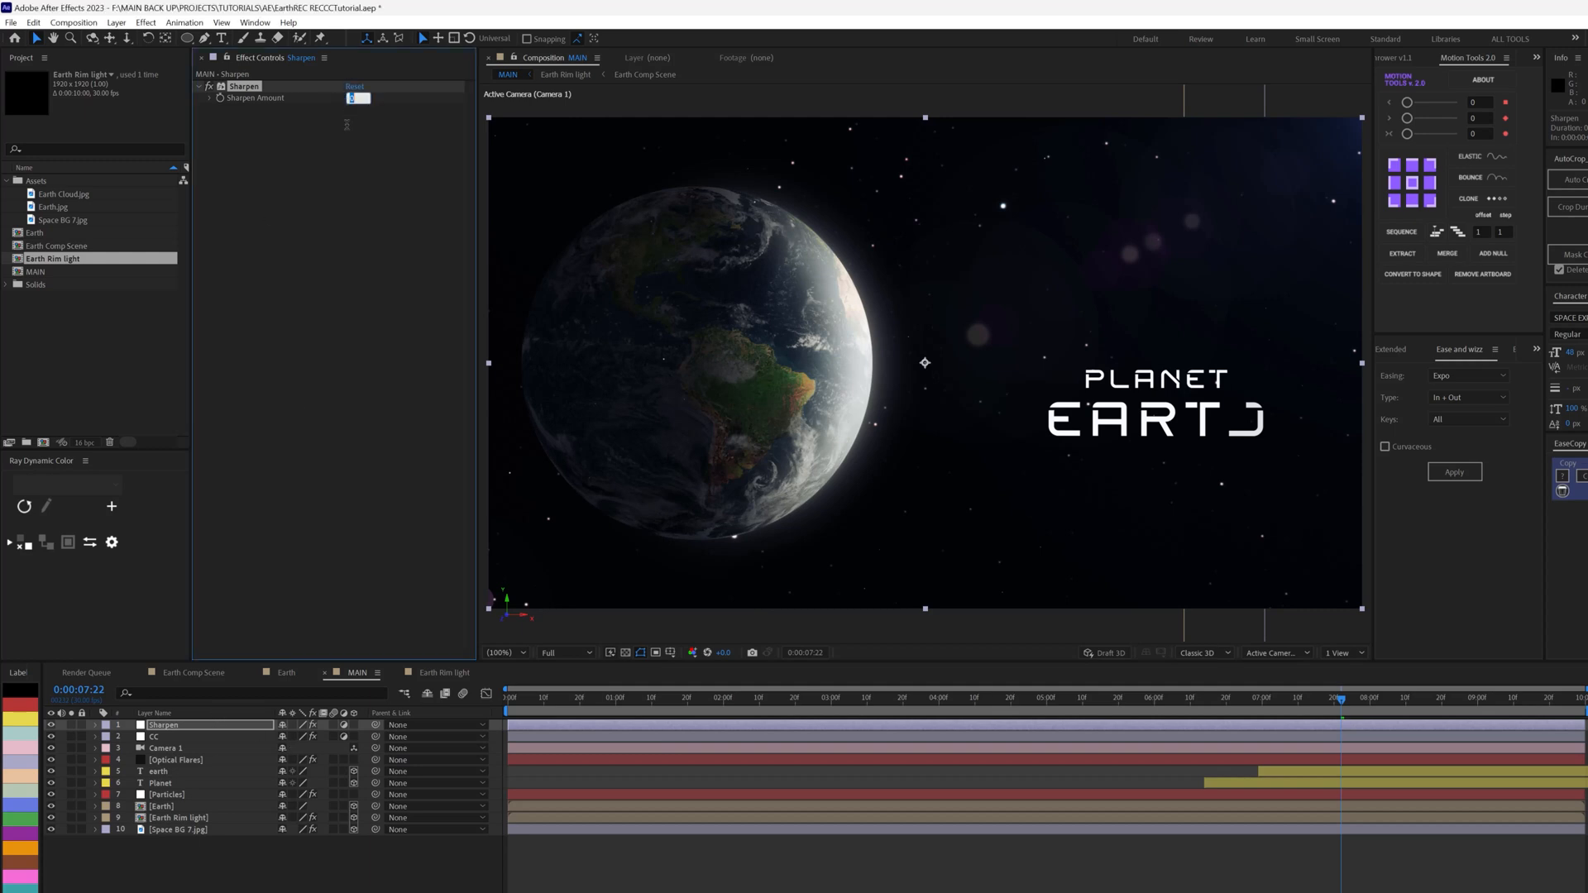
{"action": "key", "text": "Return"}
{"action": "left_click_drag", "start_coordinate": [164, 725], "coordinate": [163, 754]}
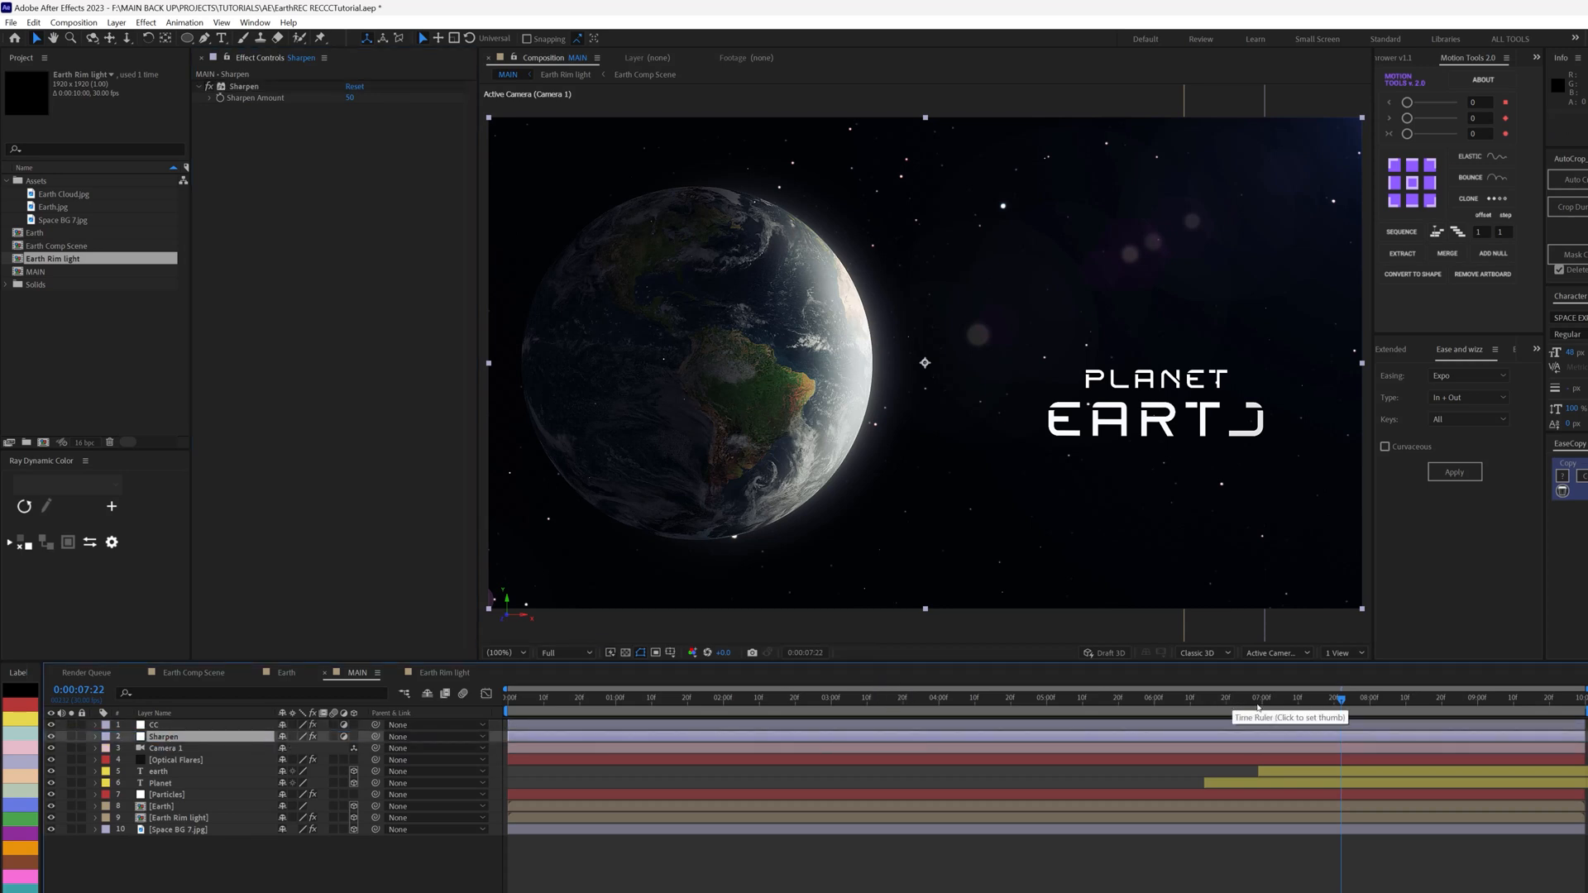
Step: Preview the MAIN composition from the beginning and review frames of the title reveal around 0:00:07:14
{"action": "left_click_drag", "start_coordinate": [1219, 704], "coordinate": [483, 697]}
{"action": "key", "text": "space"}
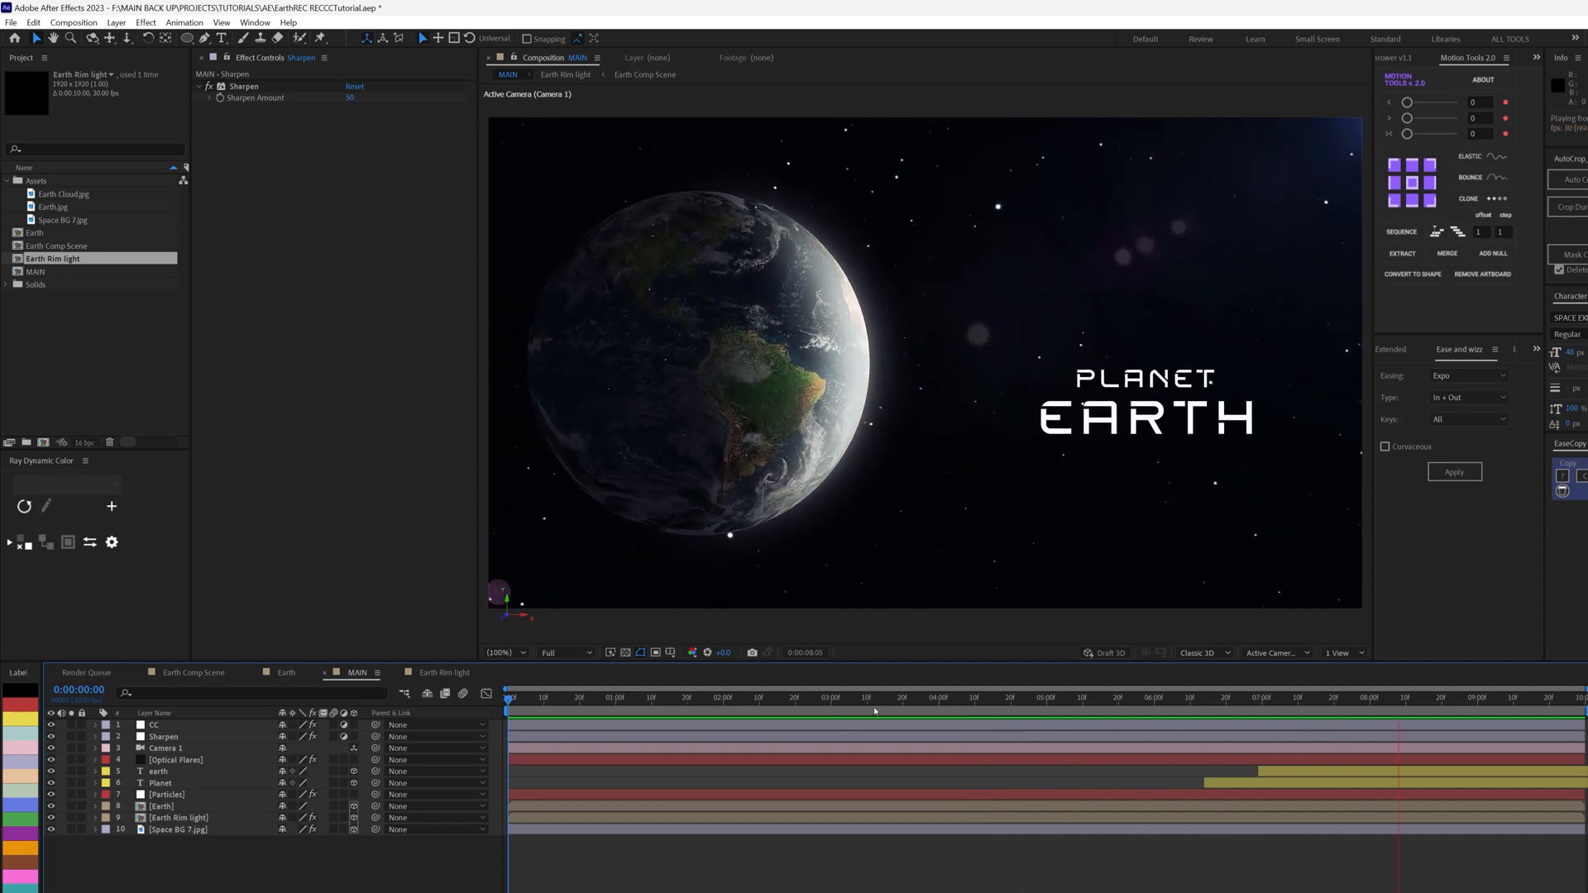
{"action": "left_click", "coordinate": [1193, 700]}
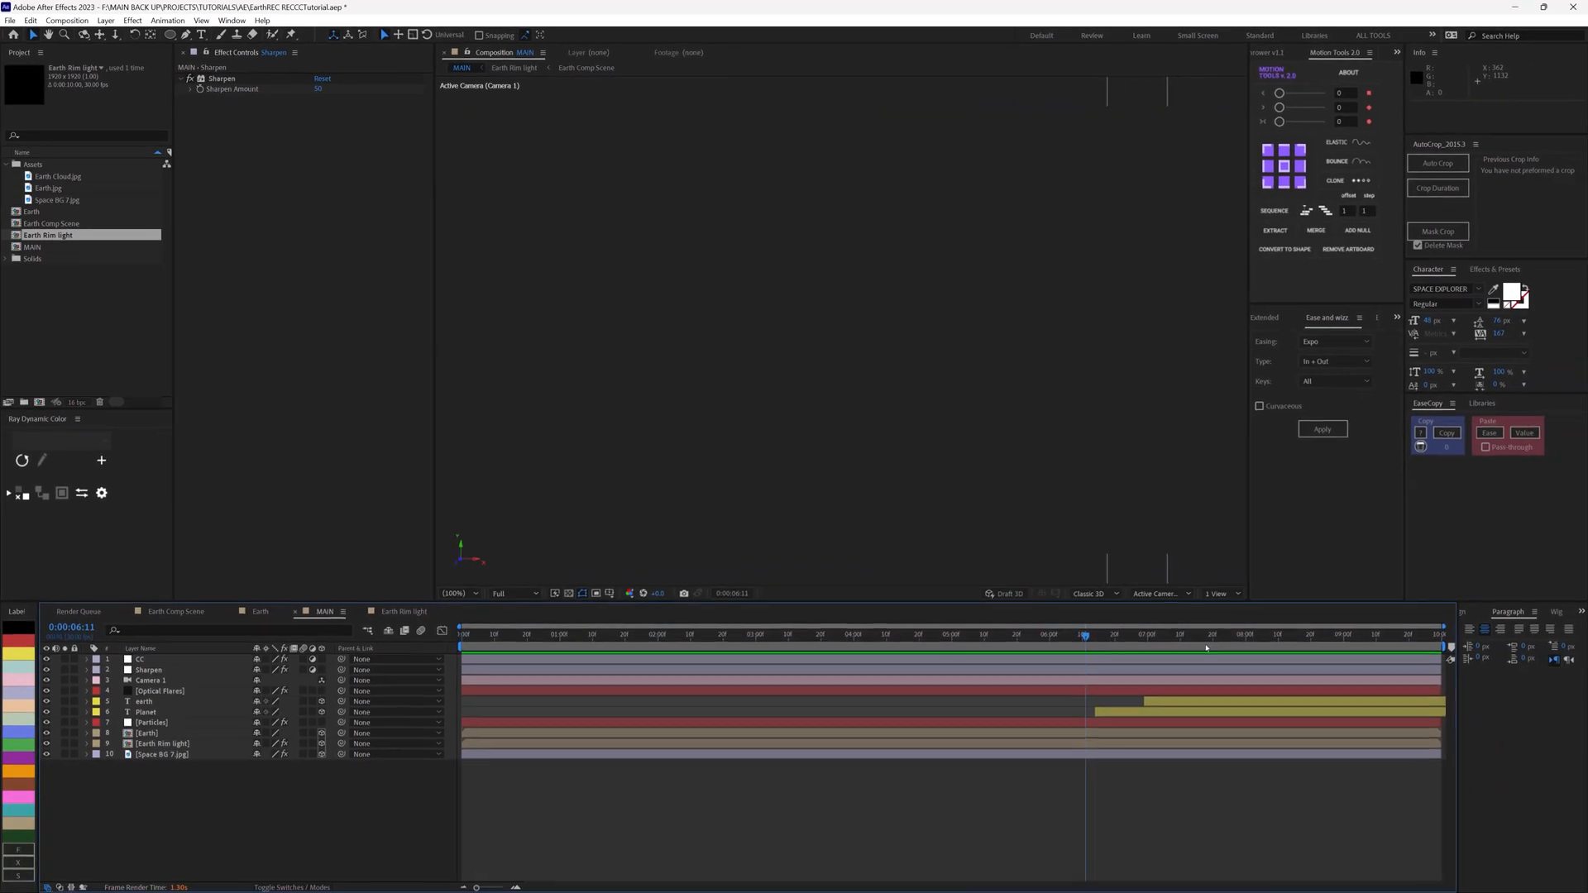
{"action": "left_click", "coordinate": [1206, 647]}
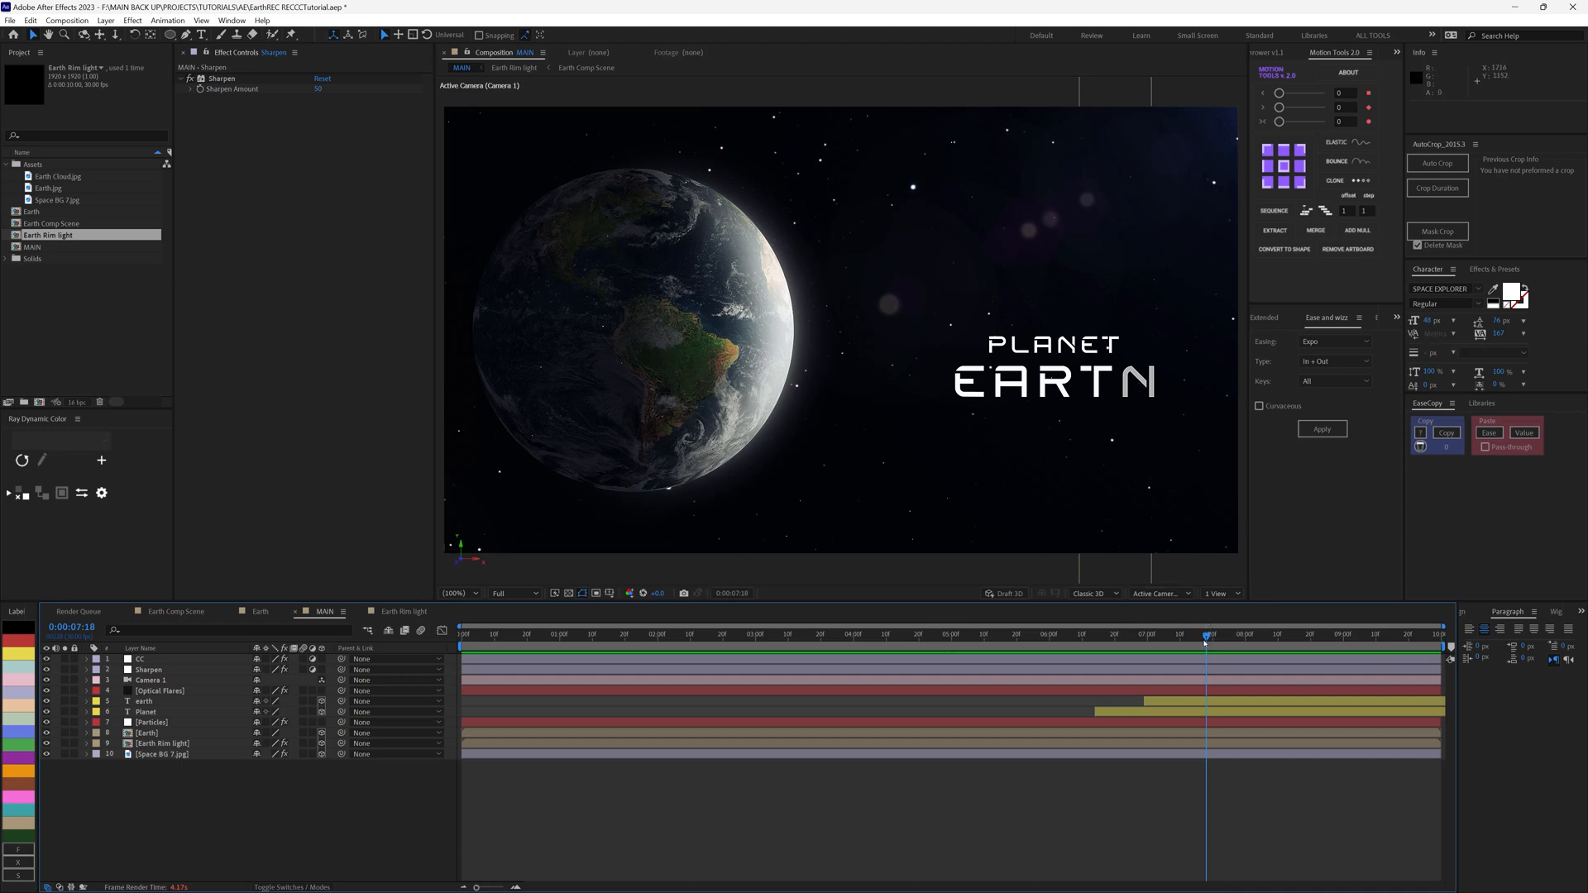
{"action": "mouse_move", "coordinate": [1204, 642]}
{"action": "left_mouse_down"}
{"action": "mouse_move", "coordinate": [1267, 642]}
{"action": "mouse_move", "coordinate": [716, 643]}
{"action": "mouse_move", "coordinate": [1179, 634]}
{"action": "left_mouse_up"}
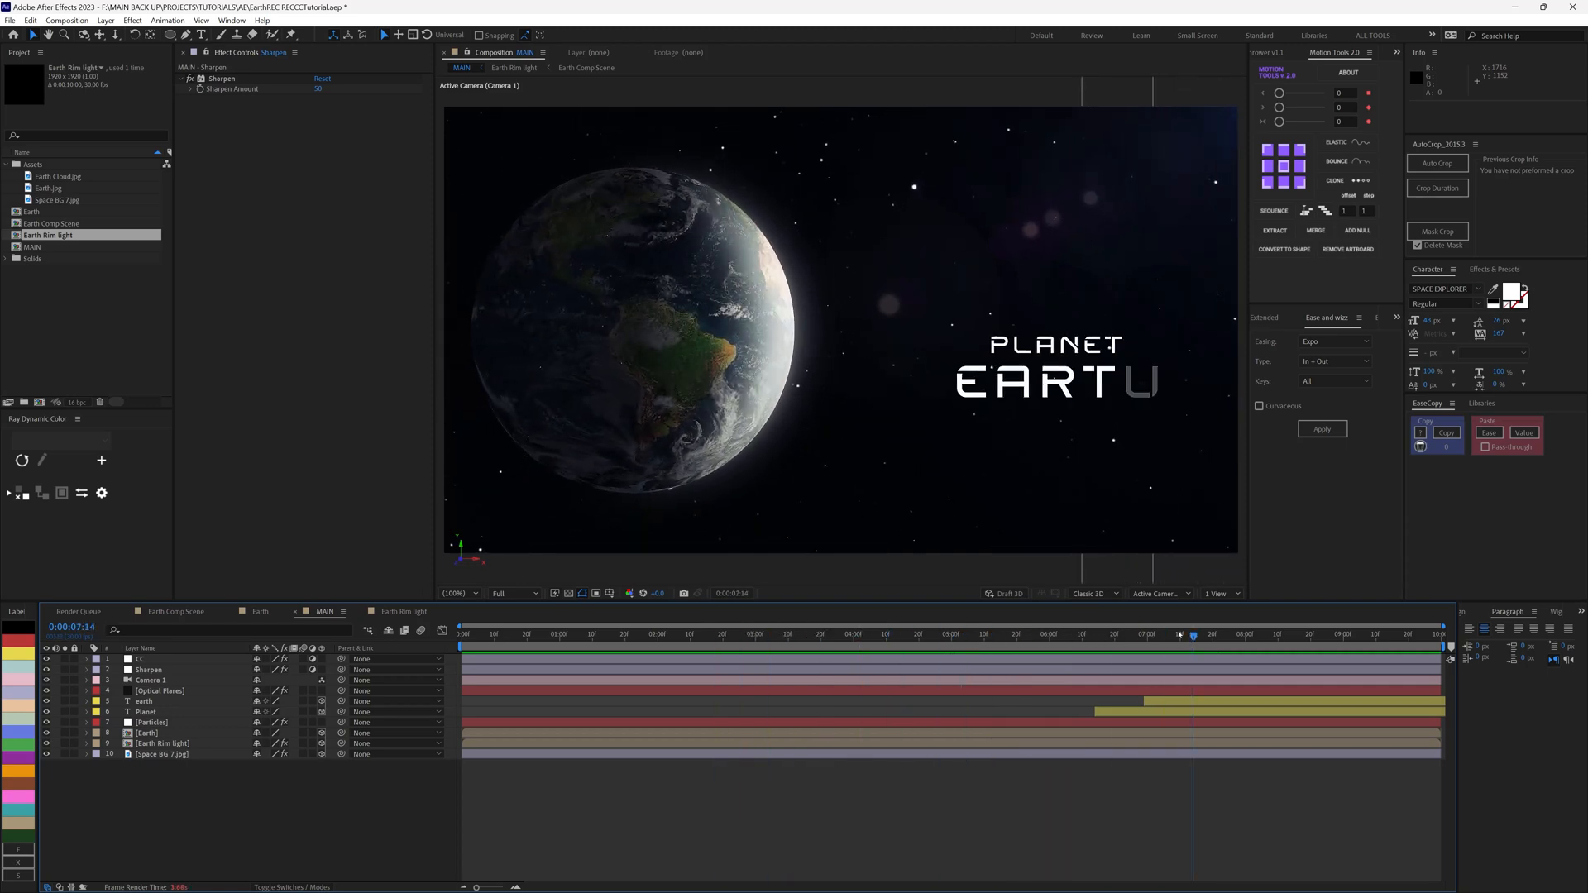